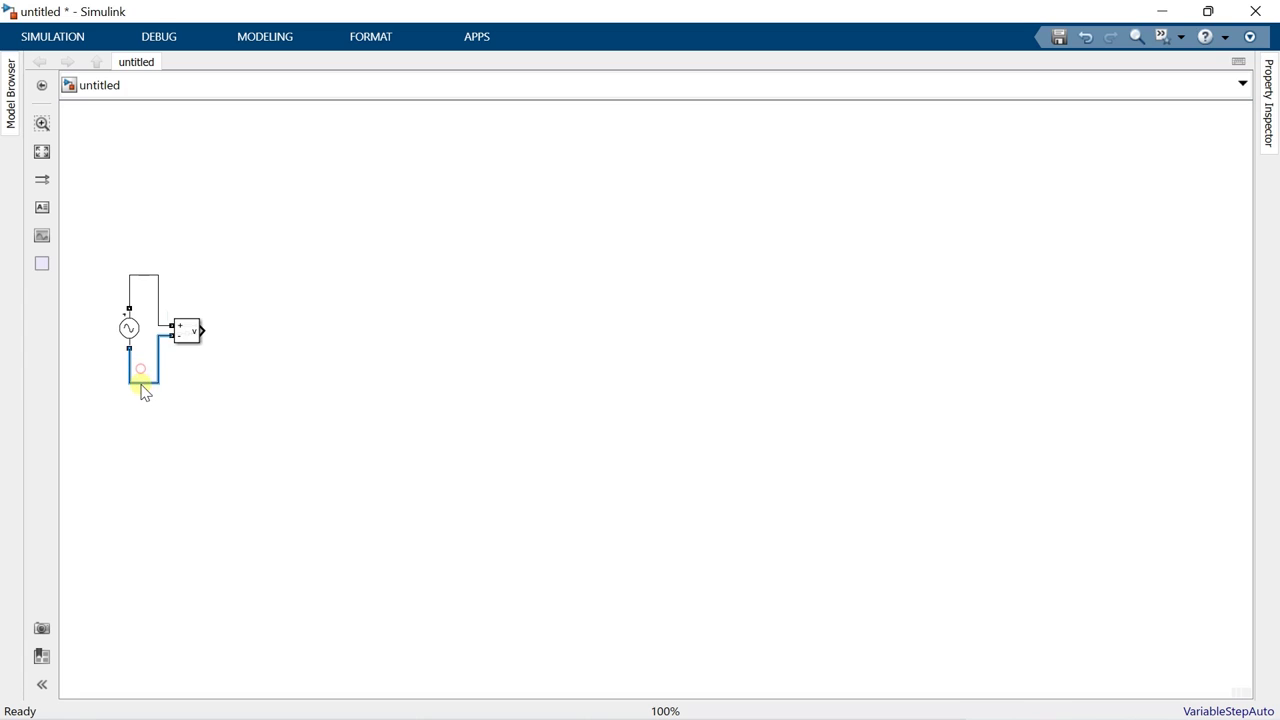
Step: Send the grid voltage measurement output to a Goto block tagged VGRID
{"action": "double_click", "coordinate": [220, 378]}
{"action": "type", "text": "goto"}
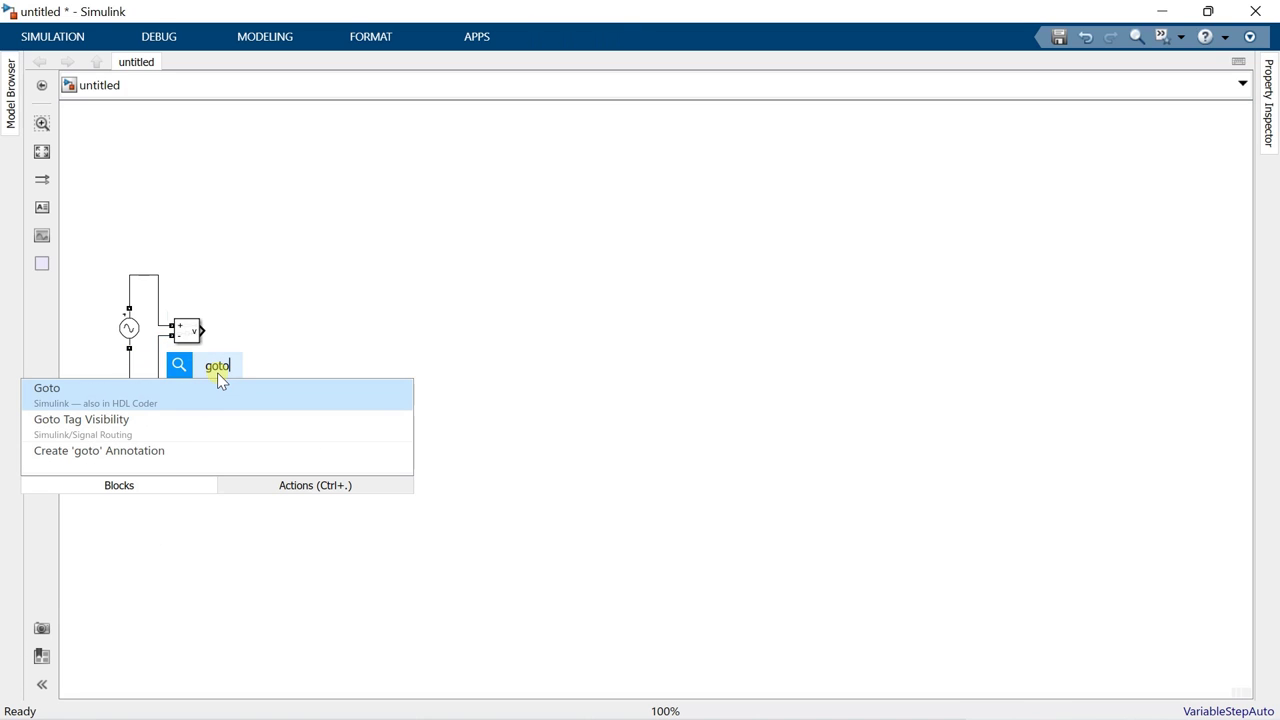
{"action": "left_click", "coordinate": [222, 396]}
{"action": "left_click_drag", "start_coordinate": [223, 376], "coordinate": [229, 333]}
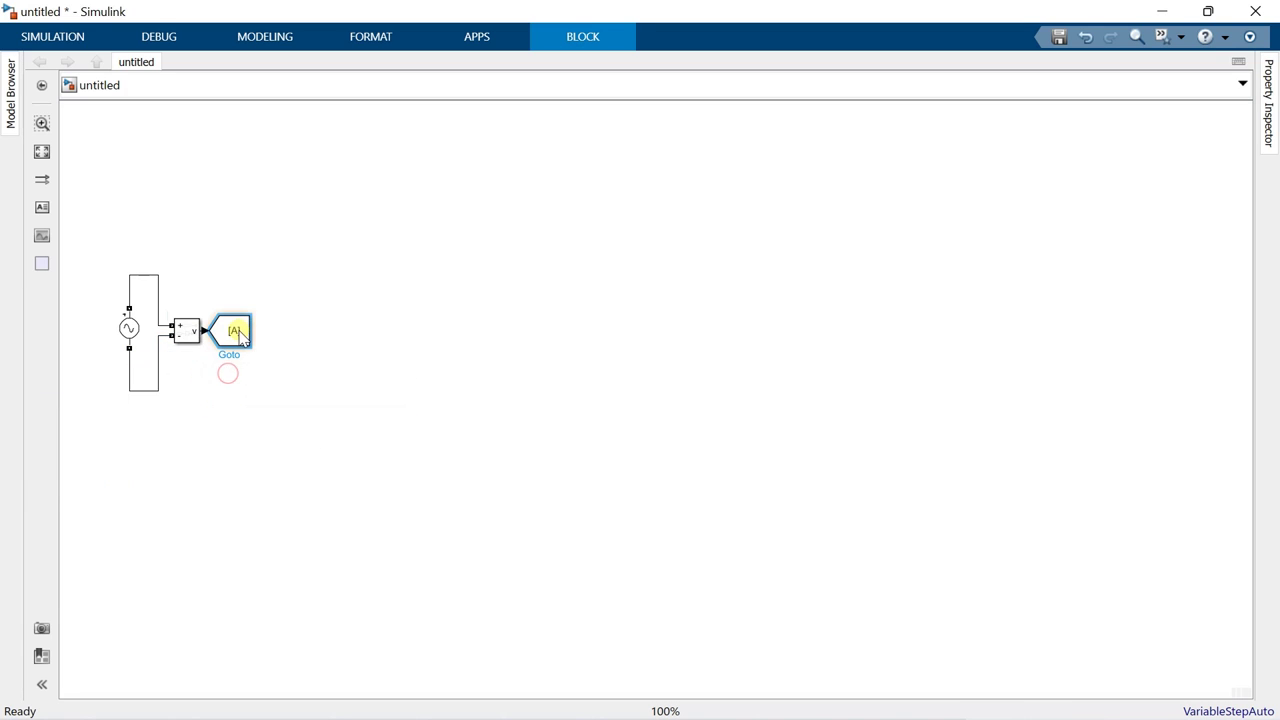
{"action": "double_click", "coordinate": [252, 333]}
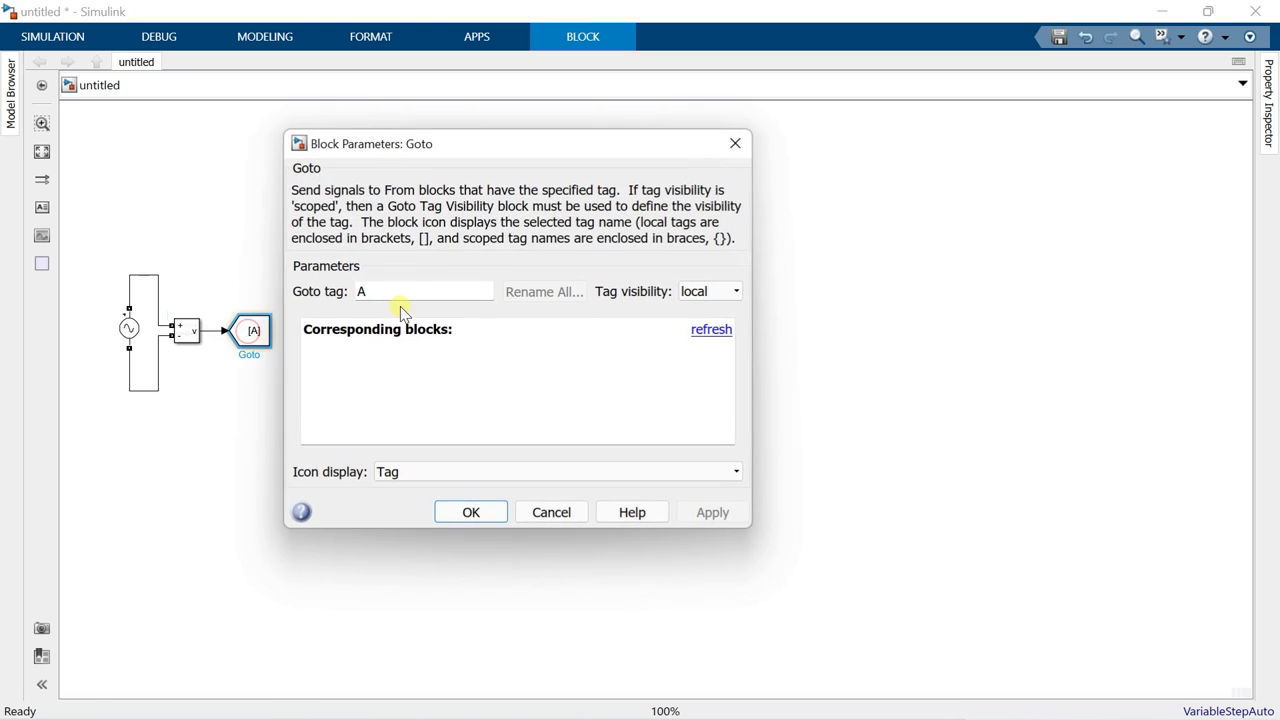
{"action": "type", "text": "VGRID"}
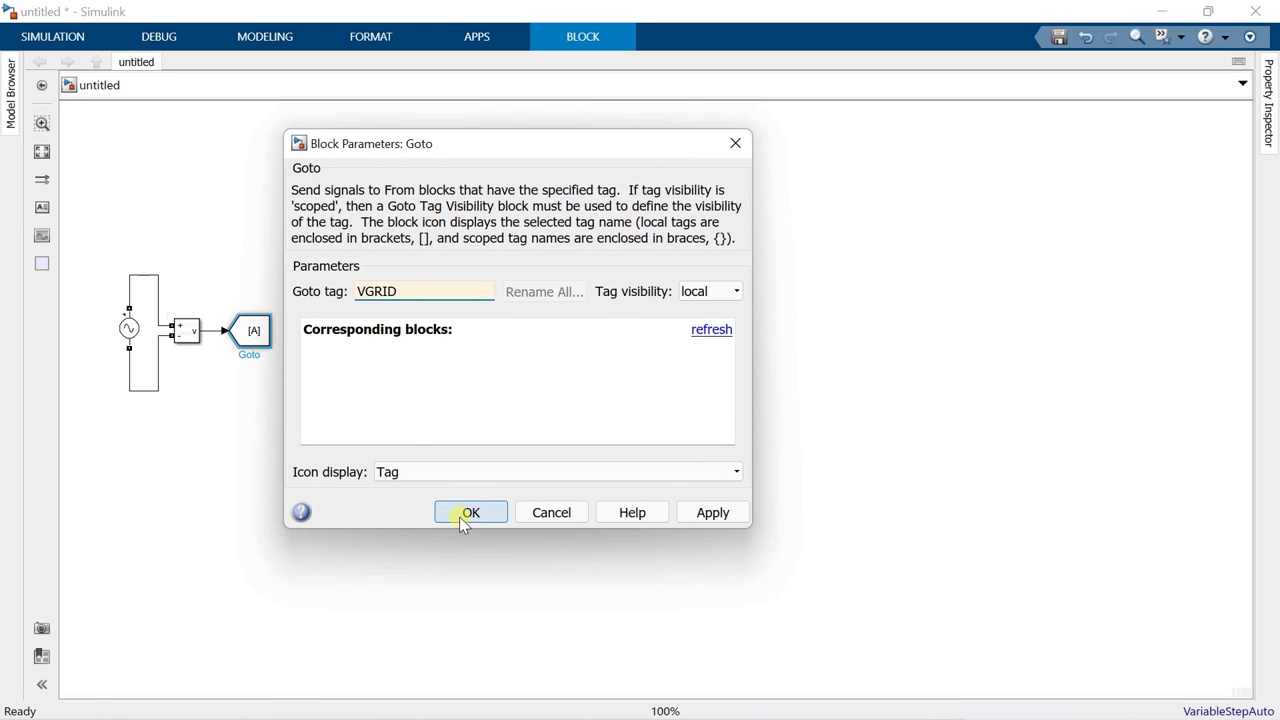
{"action": "left_click", "coordinate": [459, 517]}
Step: Insert a Current Measurement block into the source's upper wire
{"action": "double_click", "coordinate": [192, 233]}
{"action": "type", "text": "c"}
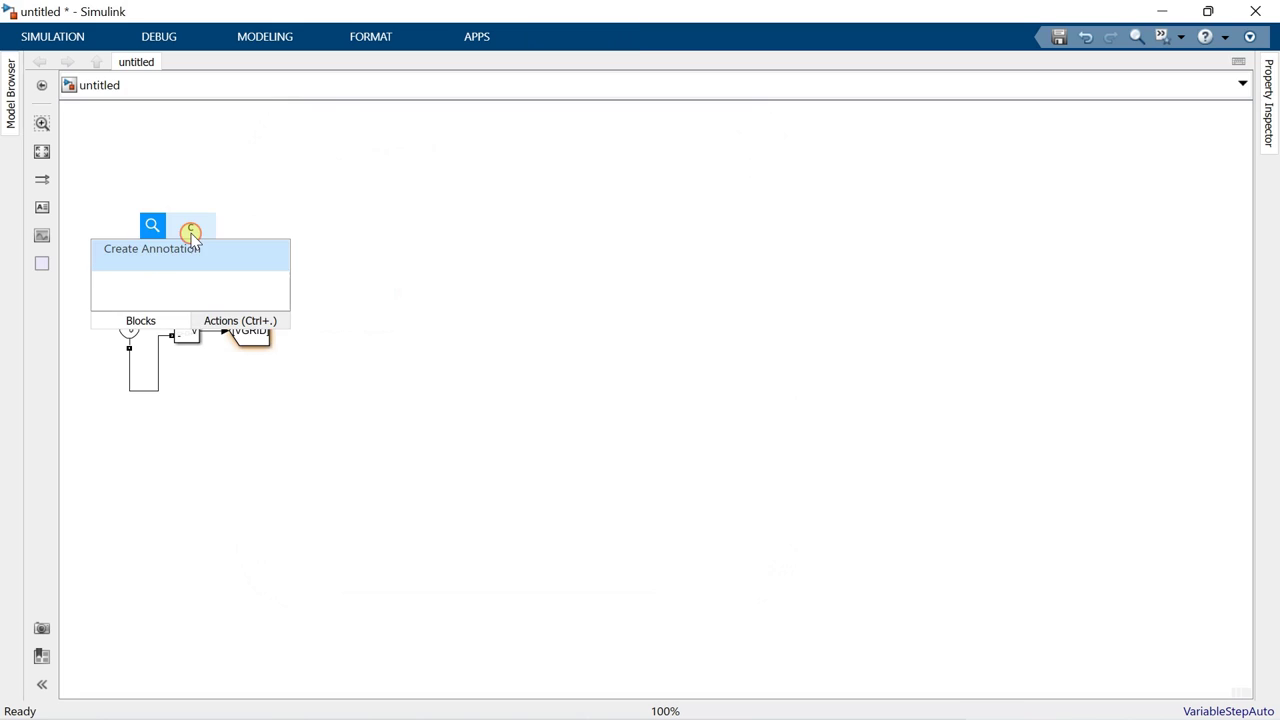
{"action": "type", "text": "urrent me"}
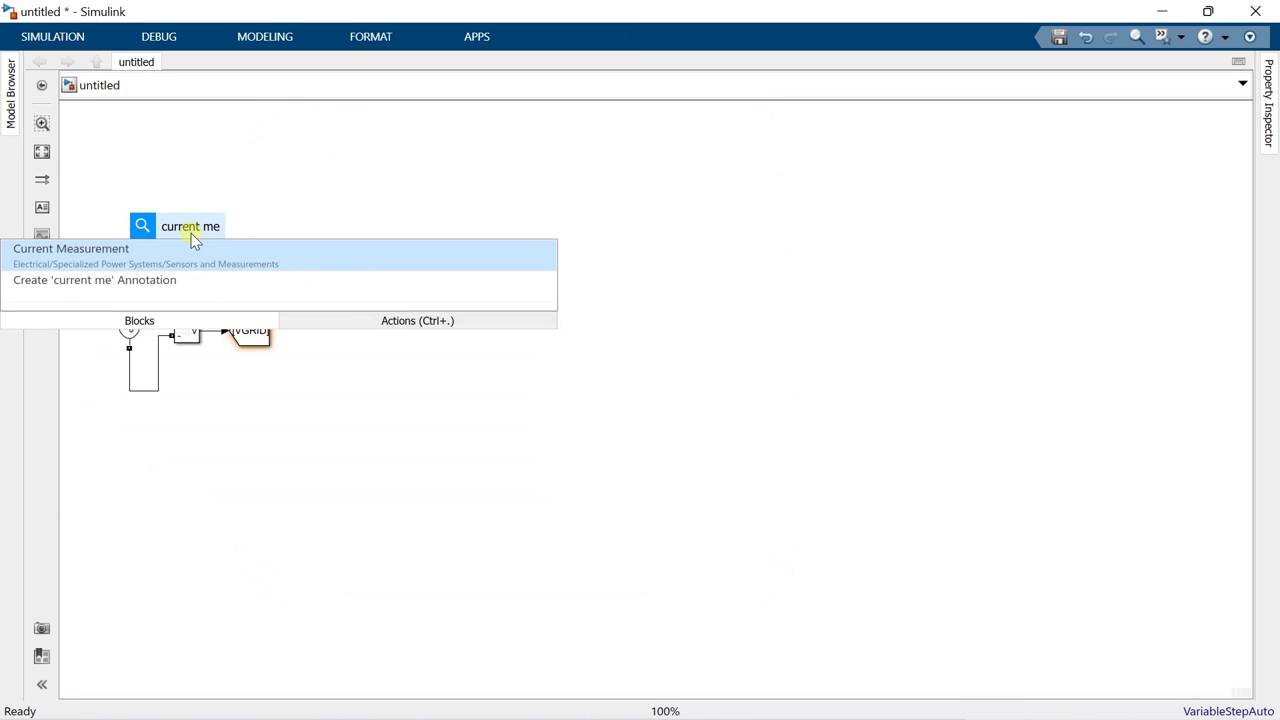
{"action": "type", "text": "as"}
{"action": "key", "text": "Return"}
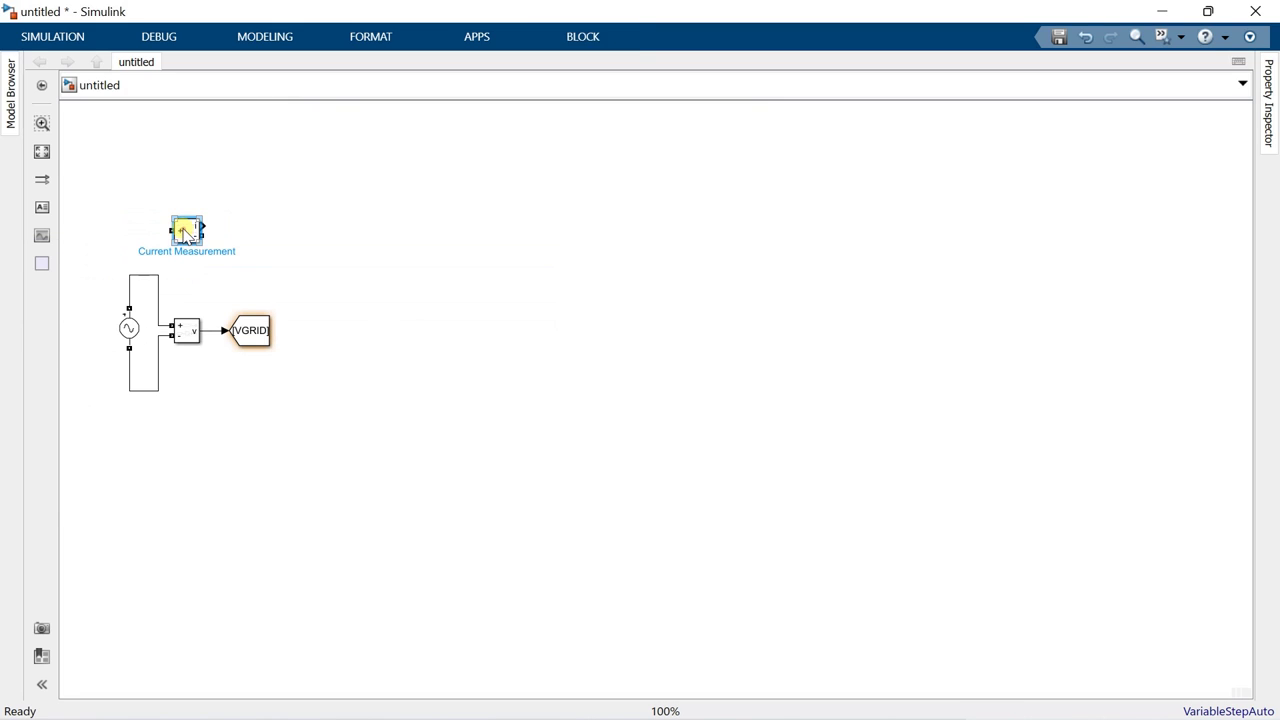
{"action": "mouse_move", "coordinate": [185, 233]}
{"action": "left_mouse_down"}
{"action": "mouse_move", "coordinate": [171, 229]}
{"action": "mouse_move", "coordinate": [129, 273]}
{"action": "left_mouse_up"}
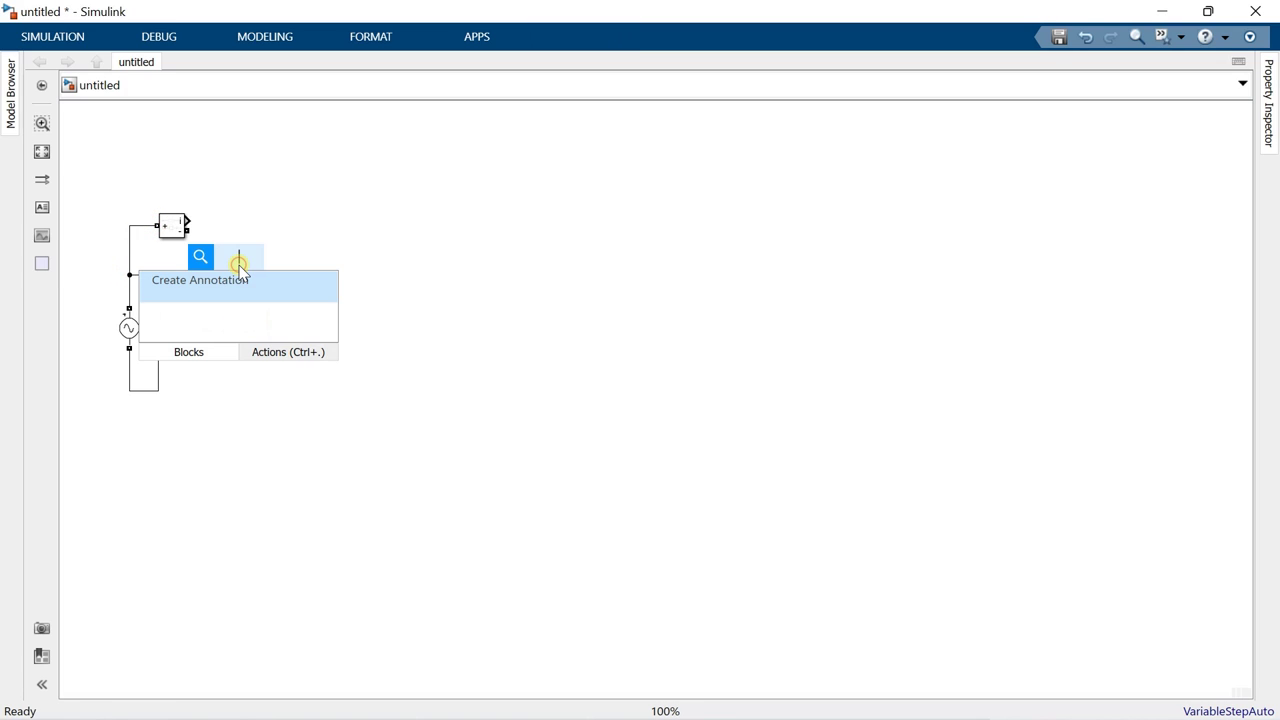
Step: Add an L-type Series RLC Branch after the current measurement, with a copy on the lower return wire
{"action": "type", "text": "series rlc"}
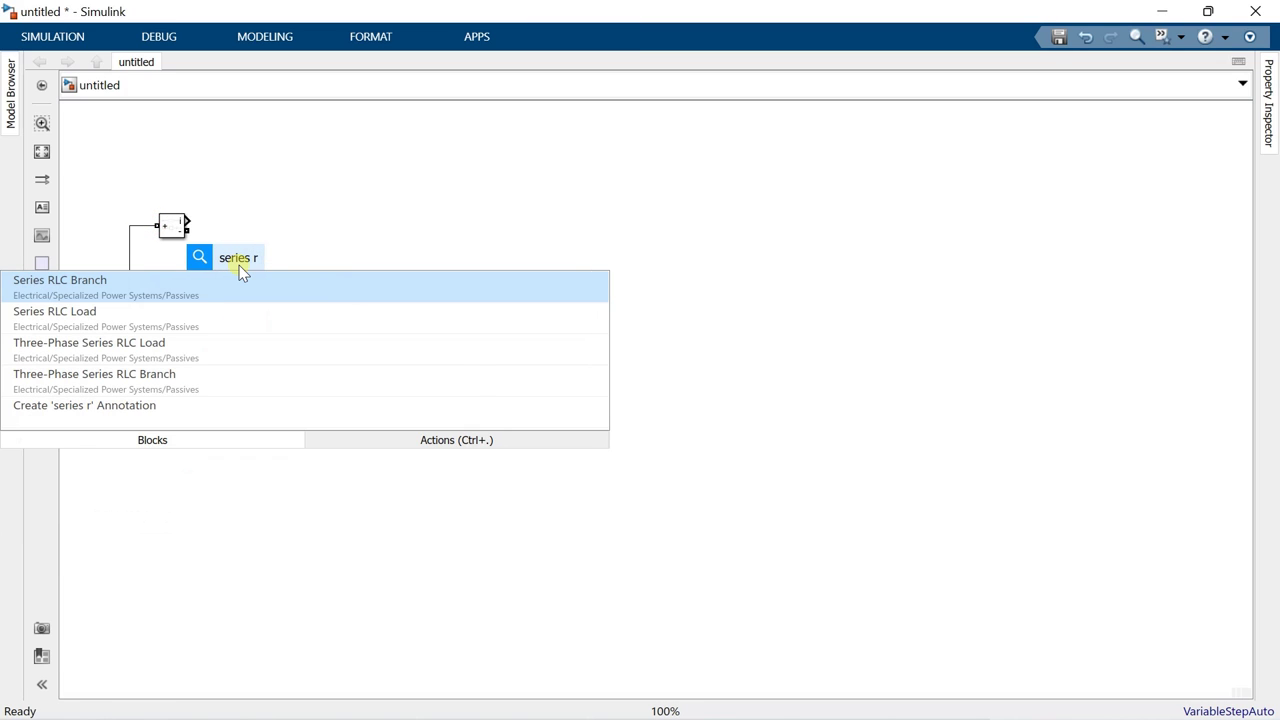
{"action": "left_click", "coordinate": [242, 279]}
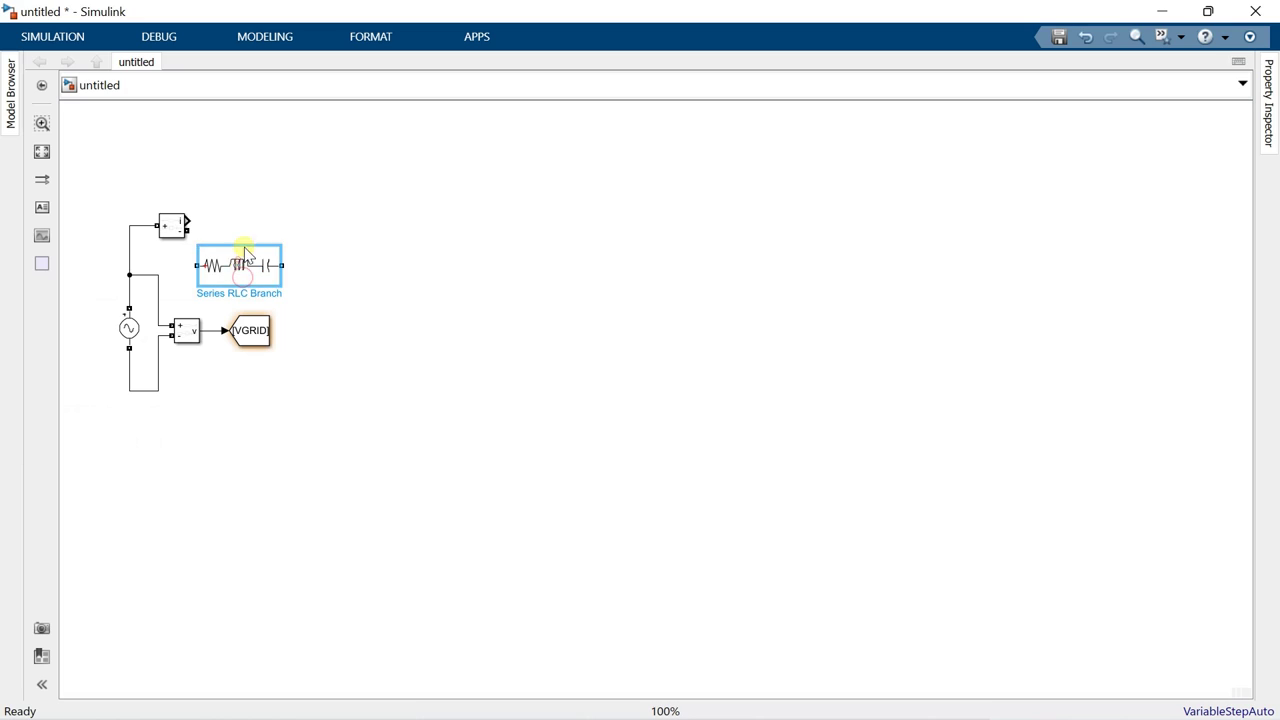
{"action": "mouse_move", "coordinate": [246, 254]}
{"action": "left_mouse_down"}
{"action": "mouse_move", "coordinate": [246, 226]}
{"action": "mouse_move", "coordinate": [230, 240]}
{"action": "left_mouse_up"}
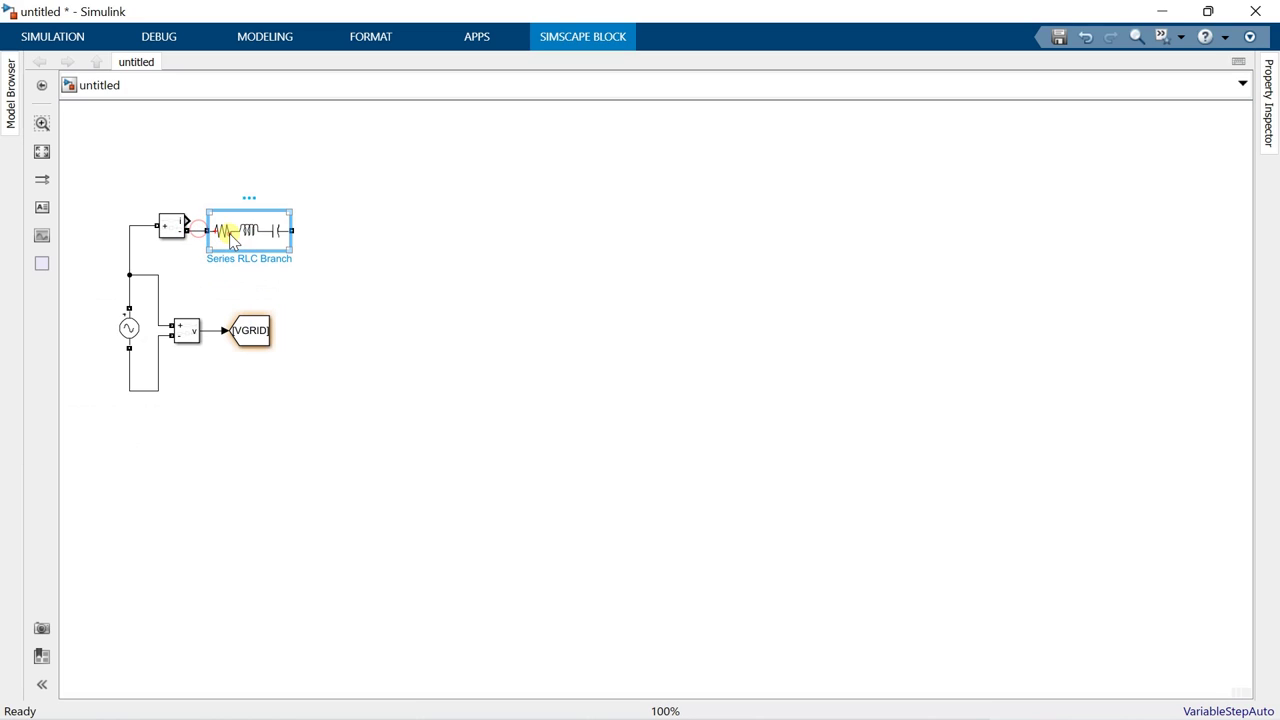
{"action": "double_click", "coordinate": [230, 240]}
{"action": "left_click", "coordinate": [424, 146]}
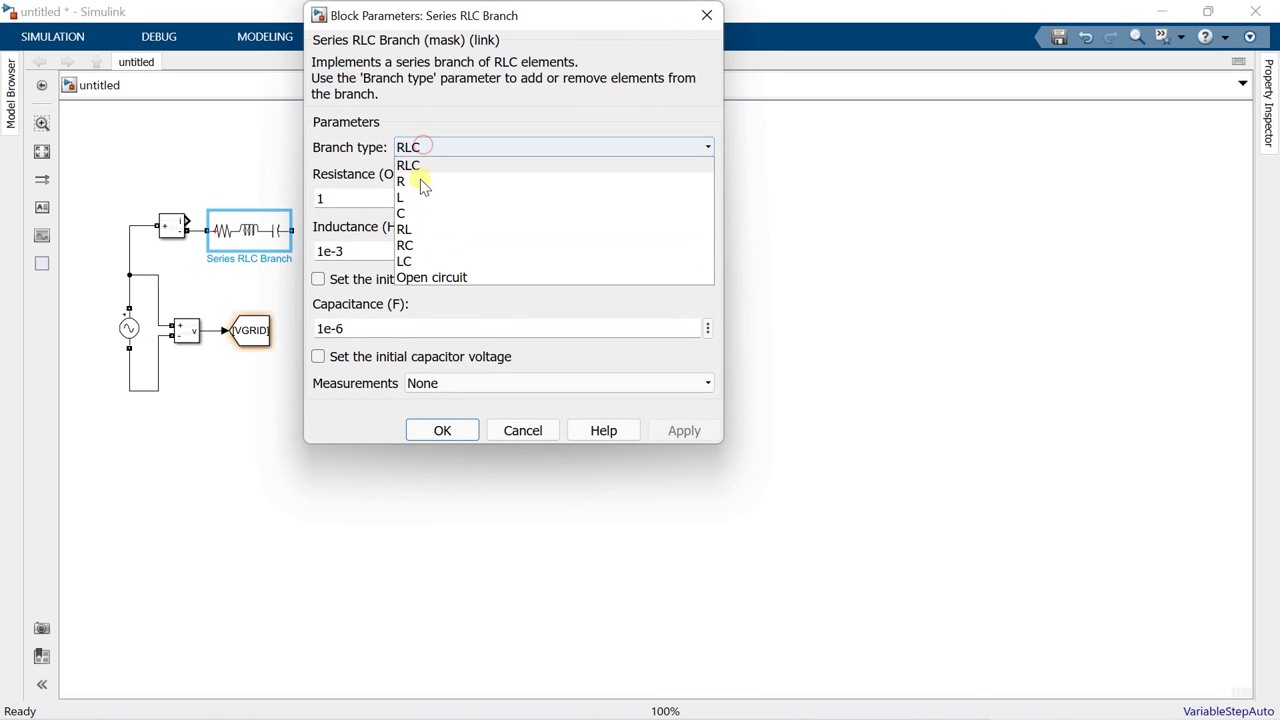
{"action": "left_click", "coordinate": [403, 197]}
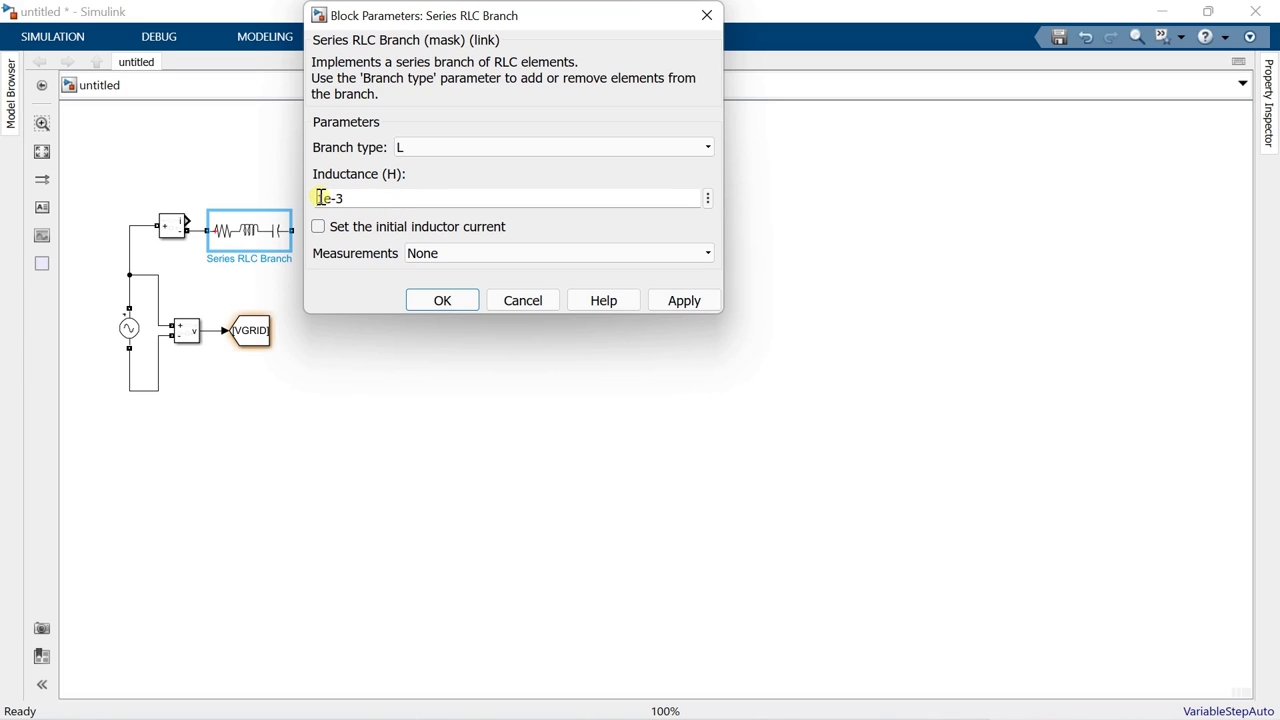
{"action": "type", "text": "2.18"}
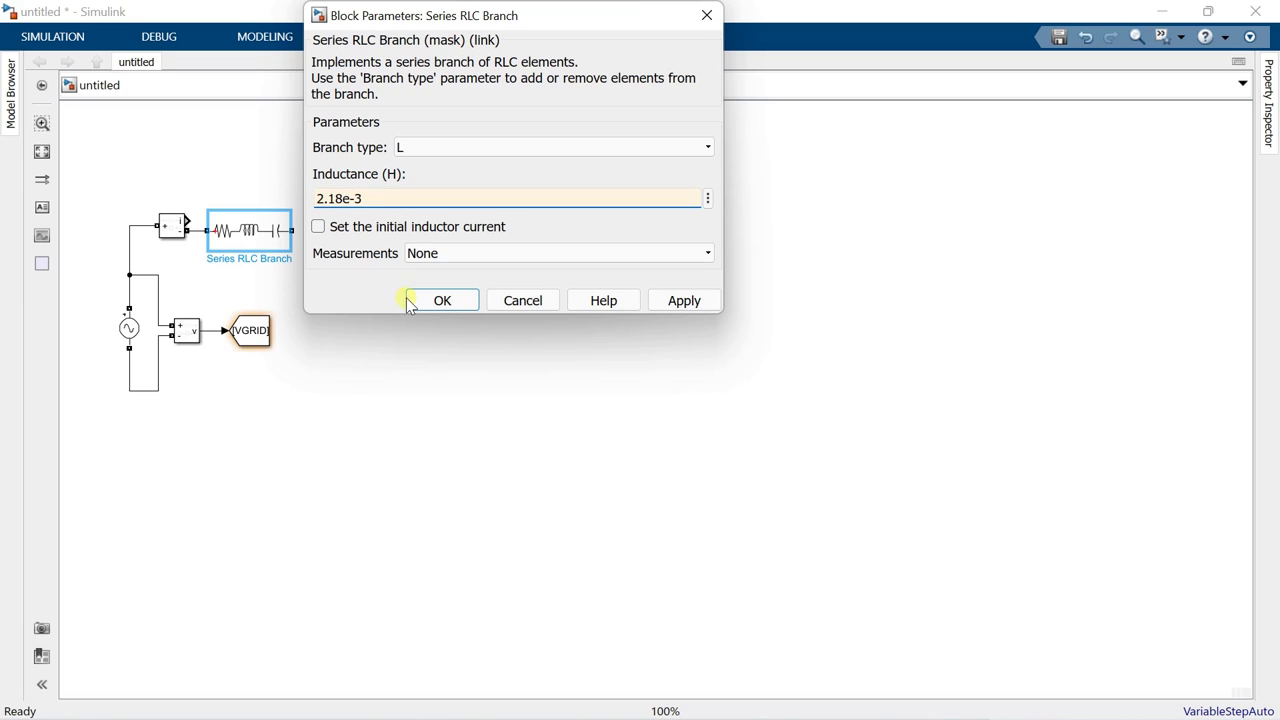
{"action": "left_click", "coordinate": [412, 297]}
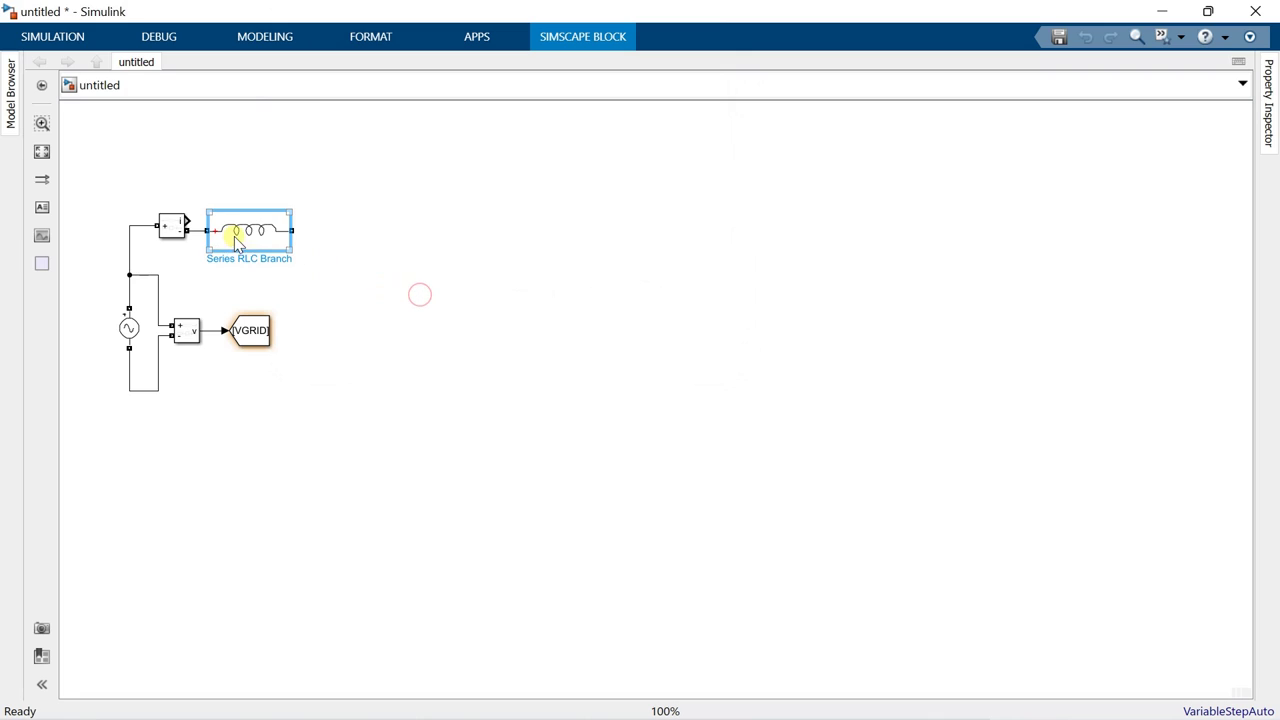
{"action": "mouse_move", "coordinate": [253, 232]}
{"action": "left_mouse_down"}
{"action": "mouse_move", "coordinate": [240, 431]}
{"action": "mouse_move", "coordinate": [128, 390]}
{"action": "left_mouse_up"}
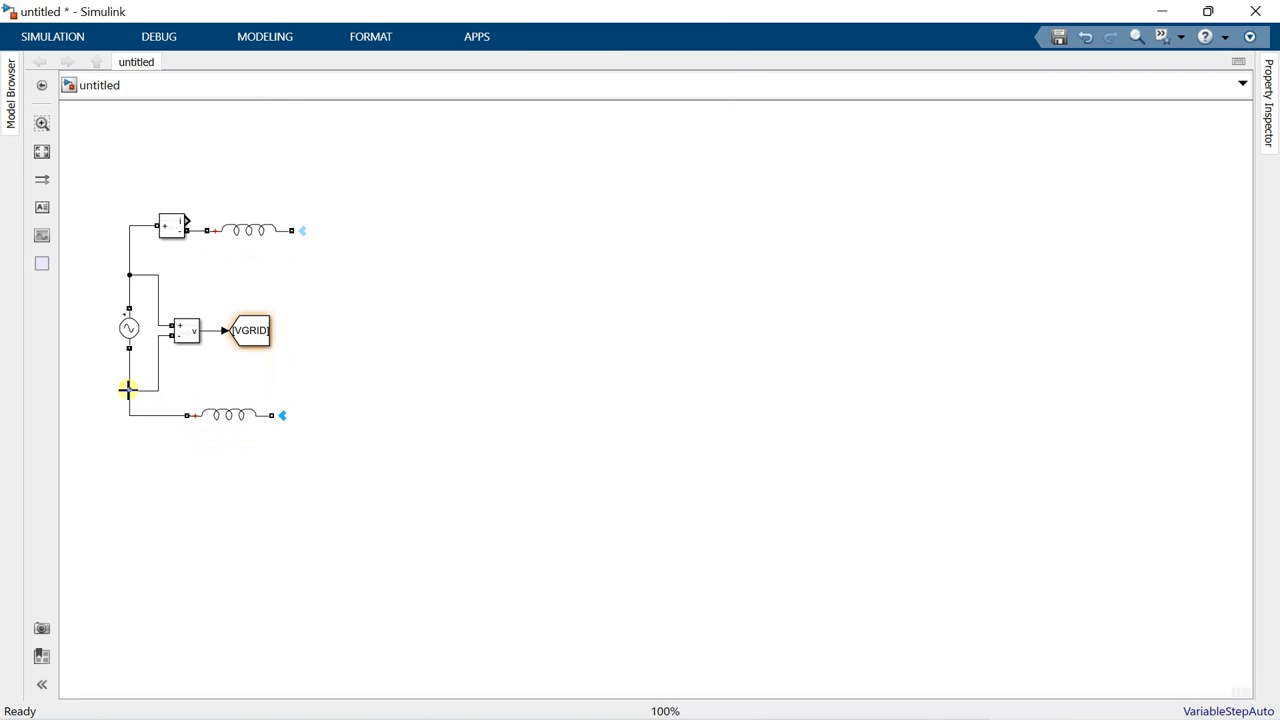
Step: Feed the current measurement output to a Goto tagged IGRID and add an upright inductor copy
{"action": "double_click", "coordinate": [221, 193]}
{"action": "type", "text": "goto"}
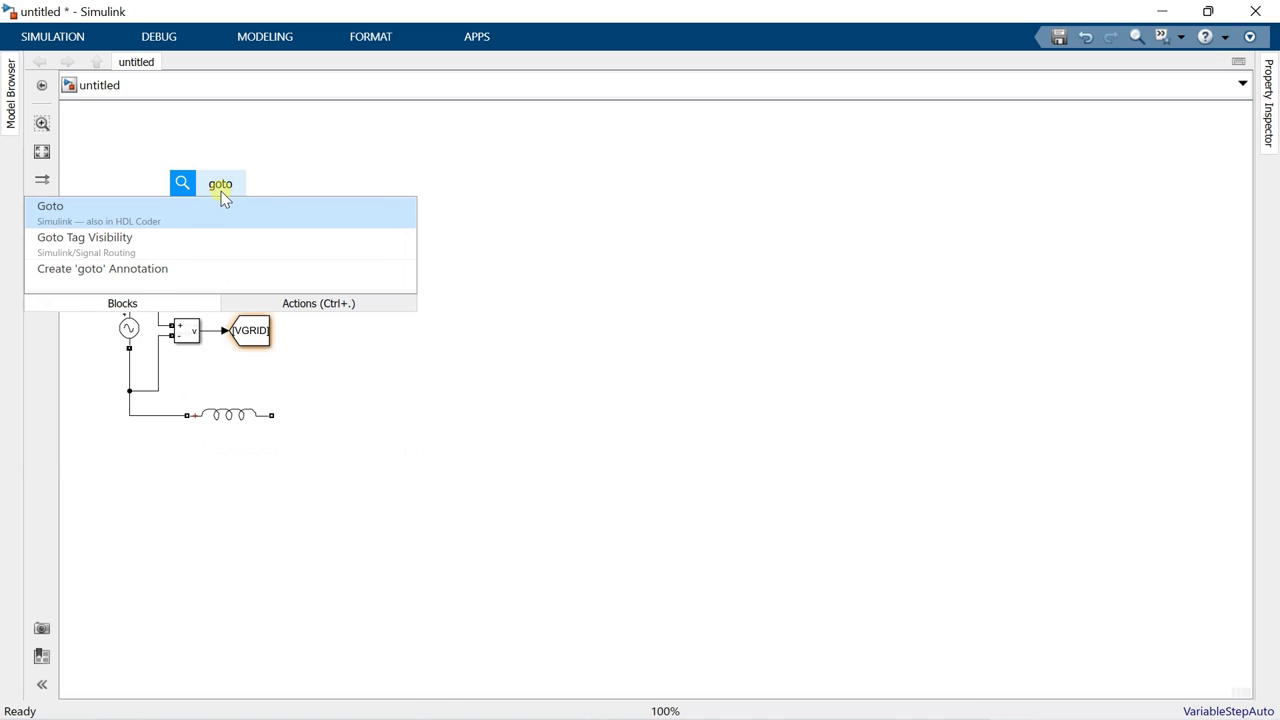
{"action": "left_click", "coordinate": [221, 210]}
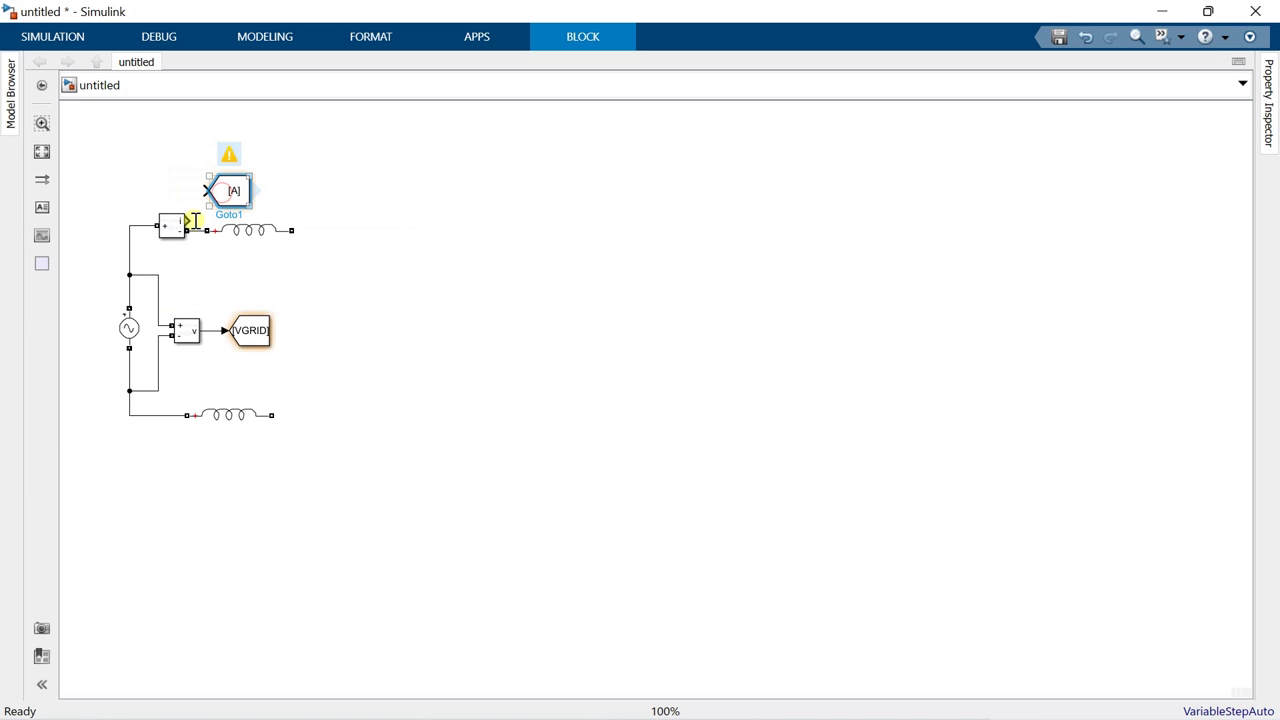
{"action": "left_click_drag", "start_coordinate": [190, 221], "coordinate": [252, 193]}
{"action": "double_click", "coordinate": [252, 191]}
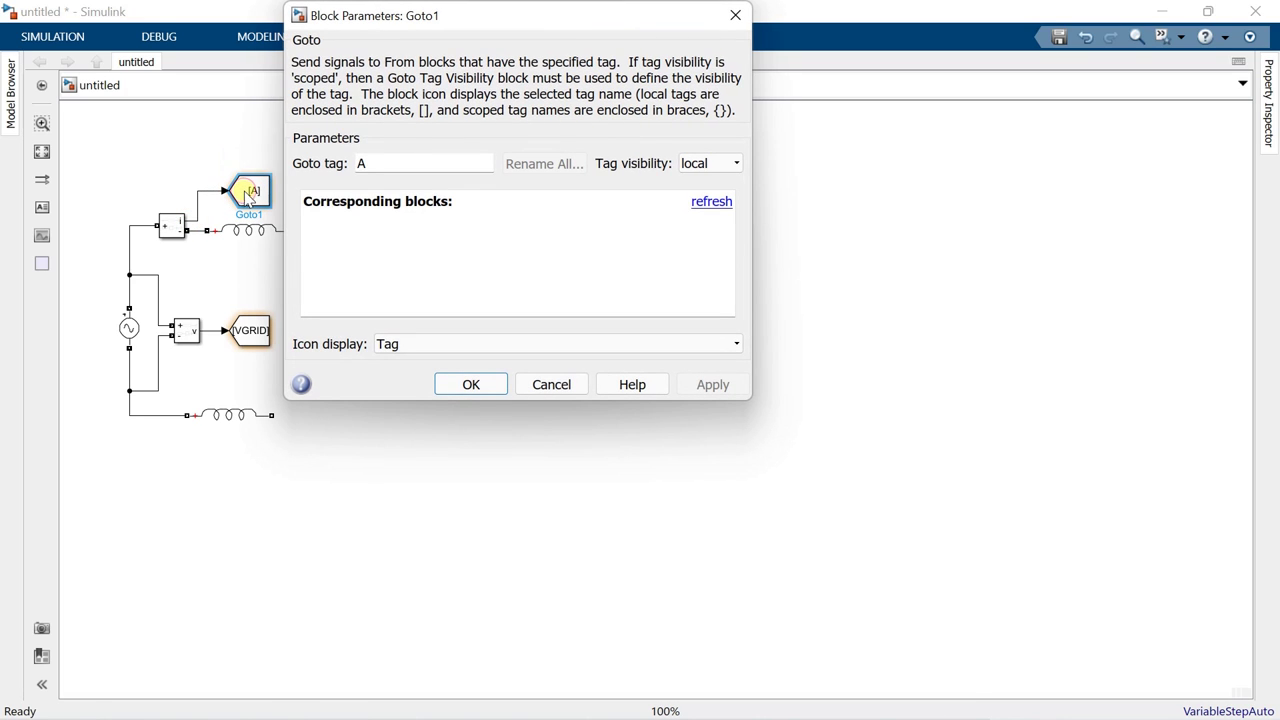
{"action": "type", "text": "IGRI"}
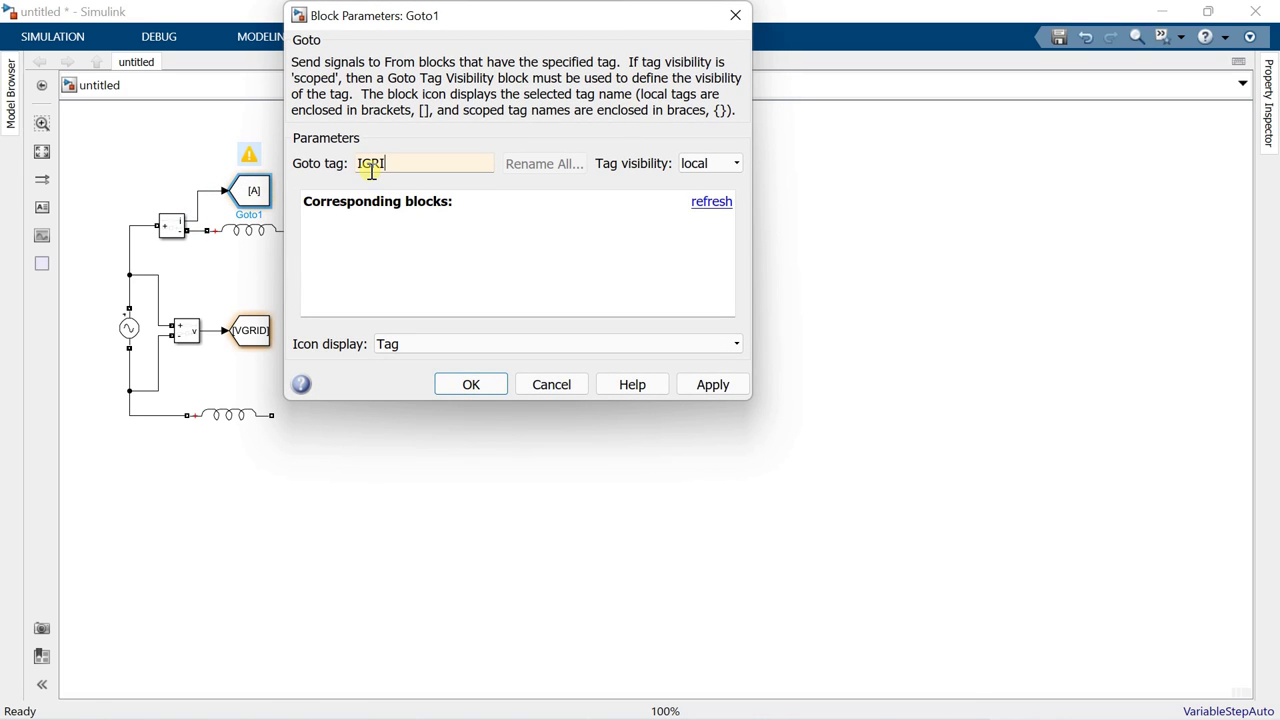
{"action": "type", "text": "D"}
{"action": "left_click", "coordinate": [469, 383]}
{"action": "left_click_drag", "start_coordinate": [252, 236], "coordinate": [327, 318]}
{"action": "key", "text": "ctrl+r"}
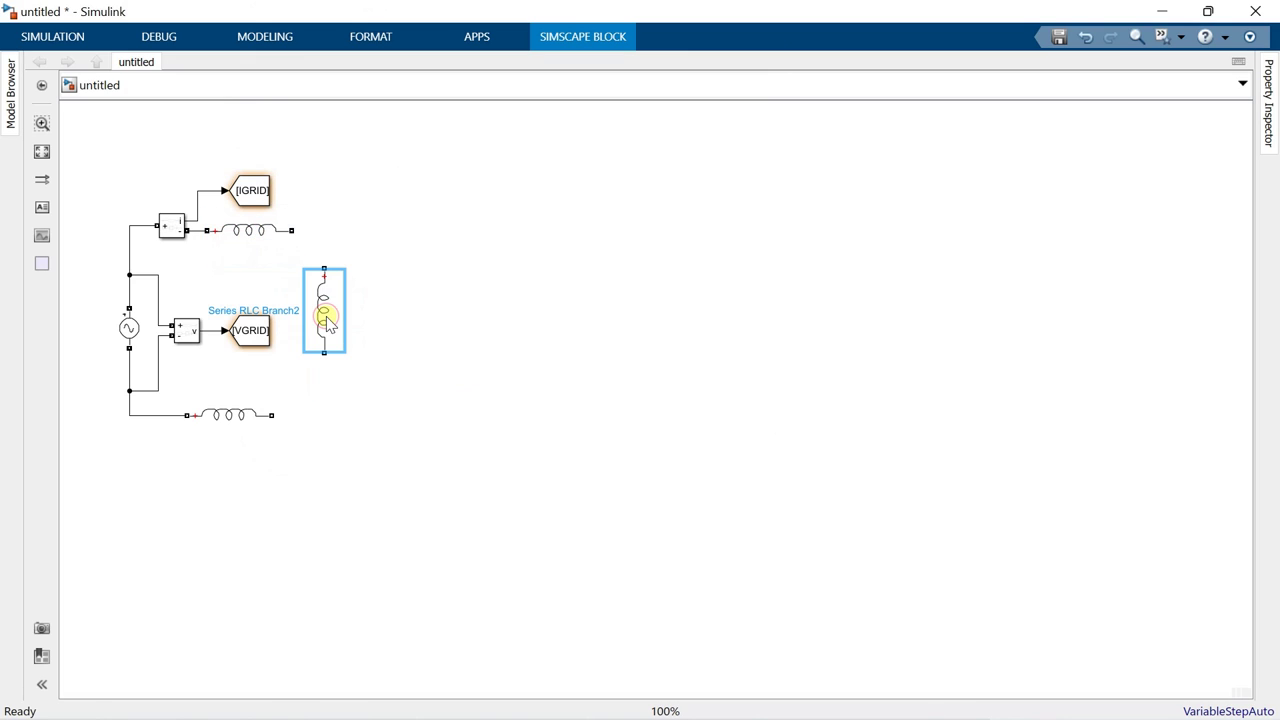
Step: Make the vertical branch a 6.23e-6 F capacitor wired between the upper and lower inductors
{"action": "double_click", "coordinate": [326, 318]}
{"action": "left_click", "coordinate": [549, 280]}
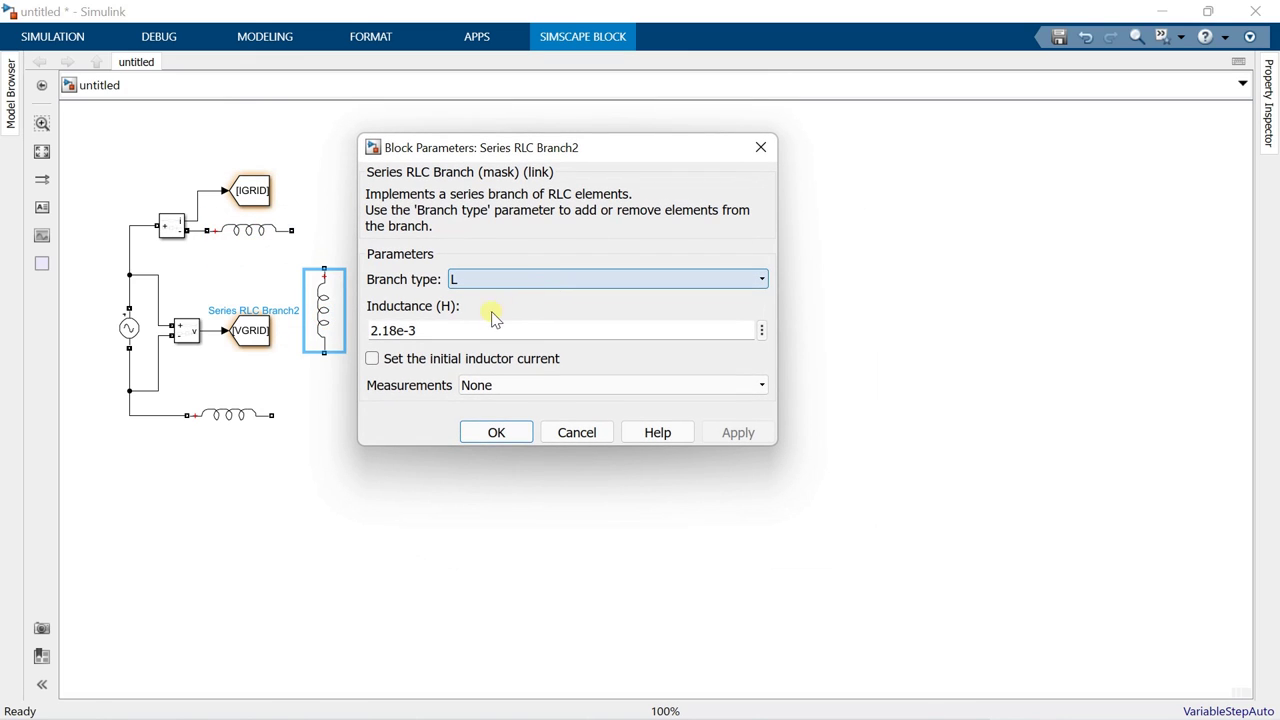
{"action": "left_click", "coordinate": [457, 345]}
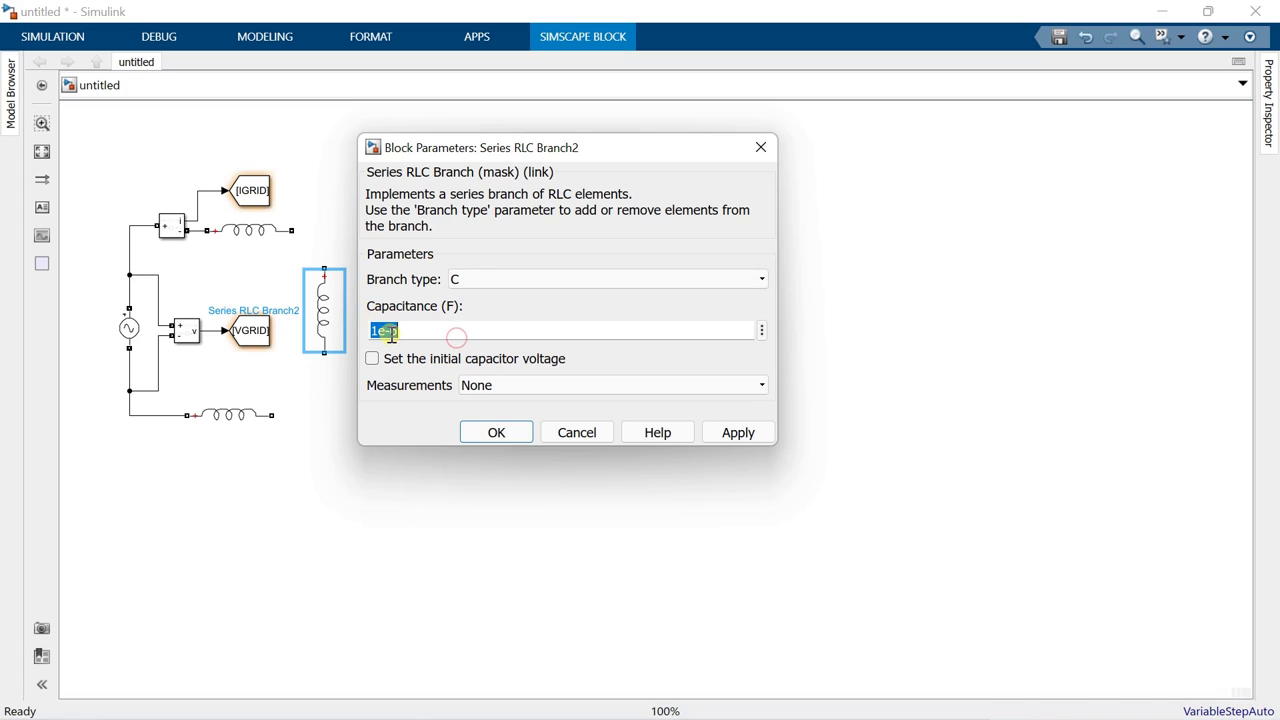
{"action": "left_click", "coordinate": [380, 330]}
{"action": "key", "text": "BackSpace"}
{"action": "type", "text": "6"}
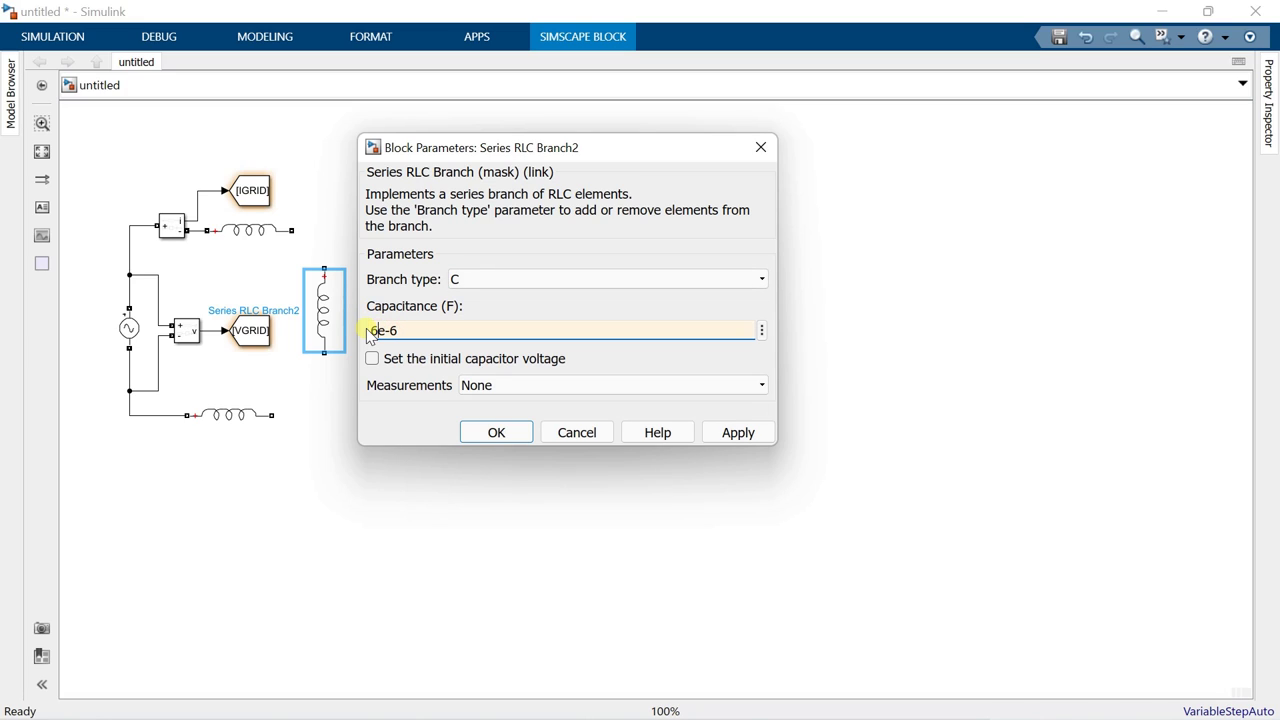
{"action": "type", "text": ".23"}
{"action": "left_click", "coordinate": [494, 431]}
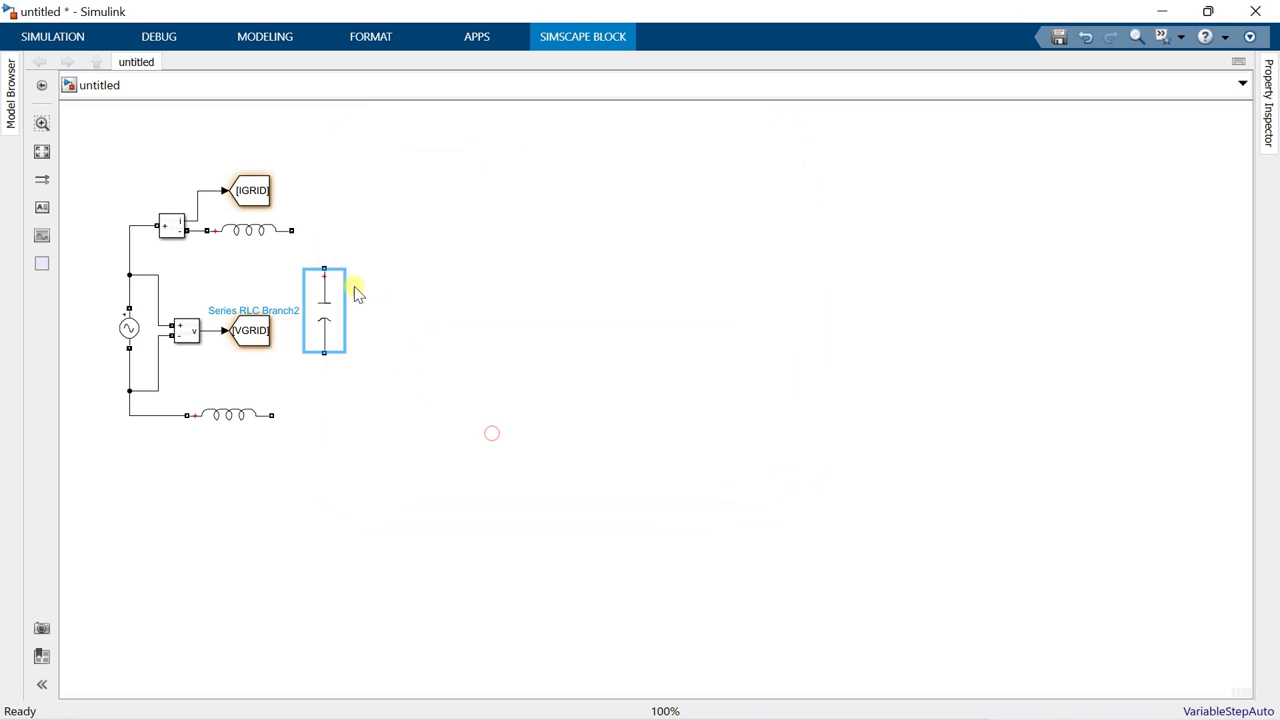
{"action": "left_click_drag", "start_coordinate": [323, 268], "coordinate": [293, 232]}
{"action": "left_click_drag", "start_coordinate": [323, 352], "coordinate": [273, 417]}
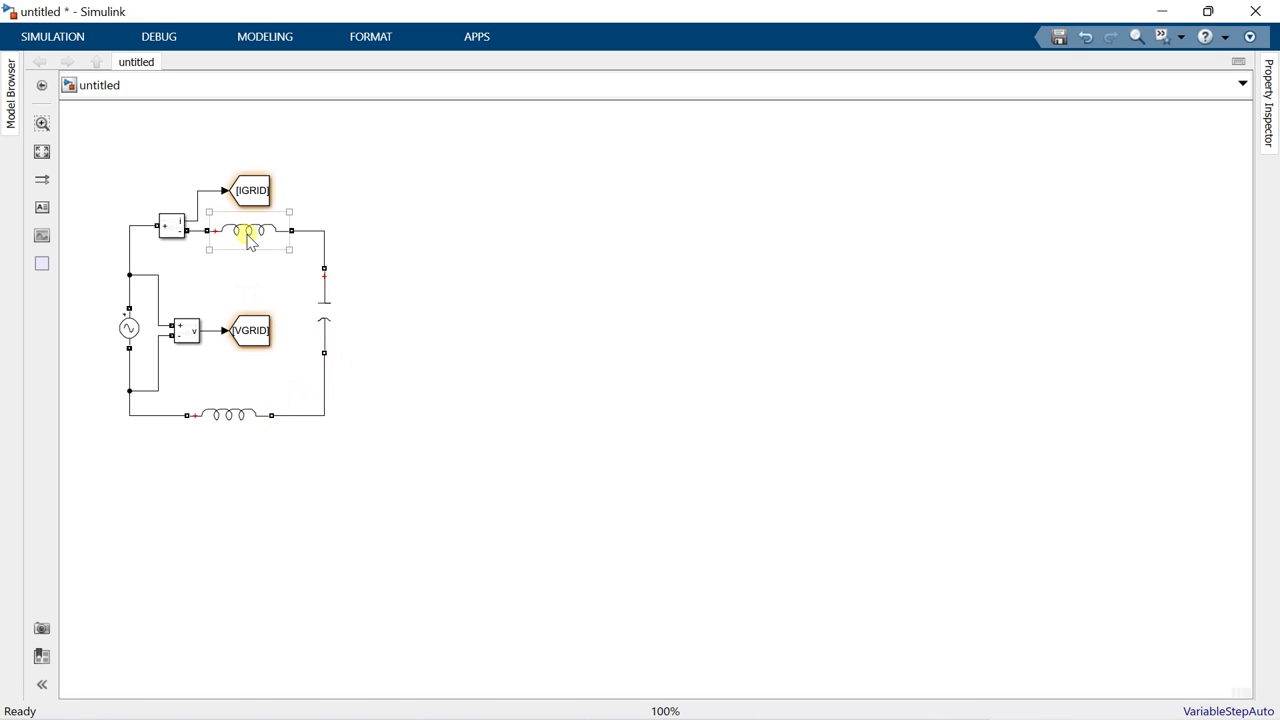
Step: Add 2.03e-3 H grid-side inductors on both the upper and lower wires
{"action": "left_click_drag", "start_coordinate": [246, 234], "coordinate": [388, 243]}
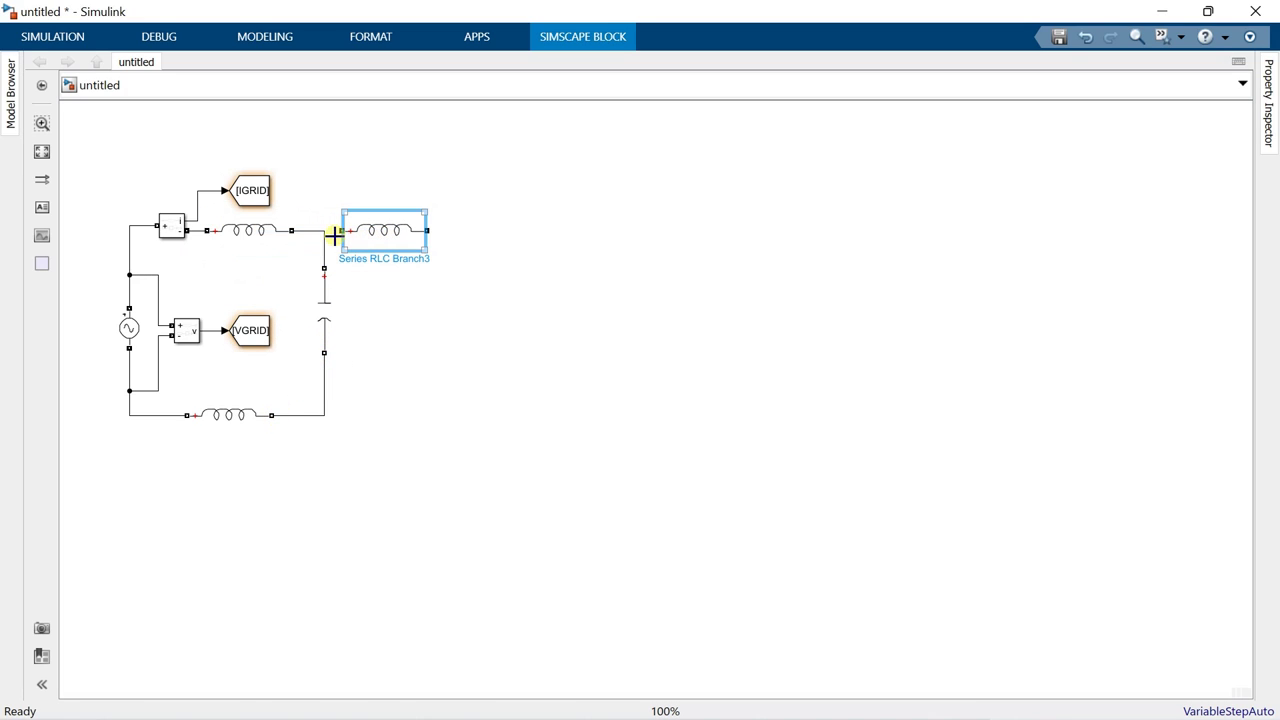
{"action": "left_click", "coordinate": [334, 233]}
{"action": "left_click", "coordinate": [386, 236]}
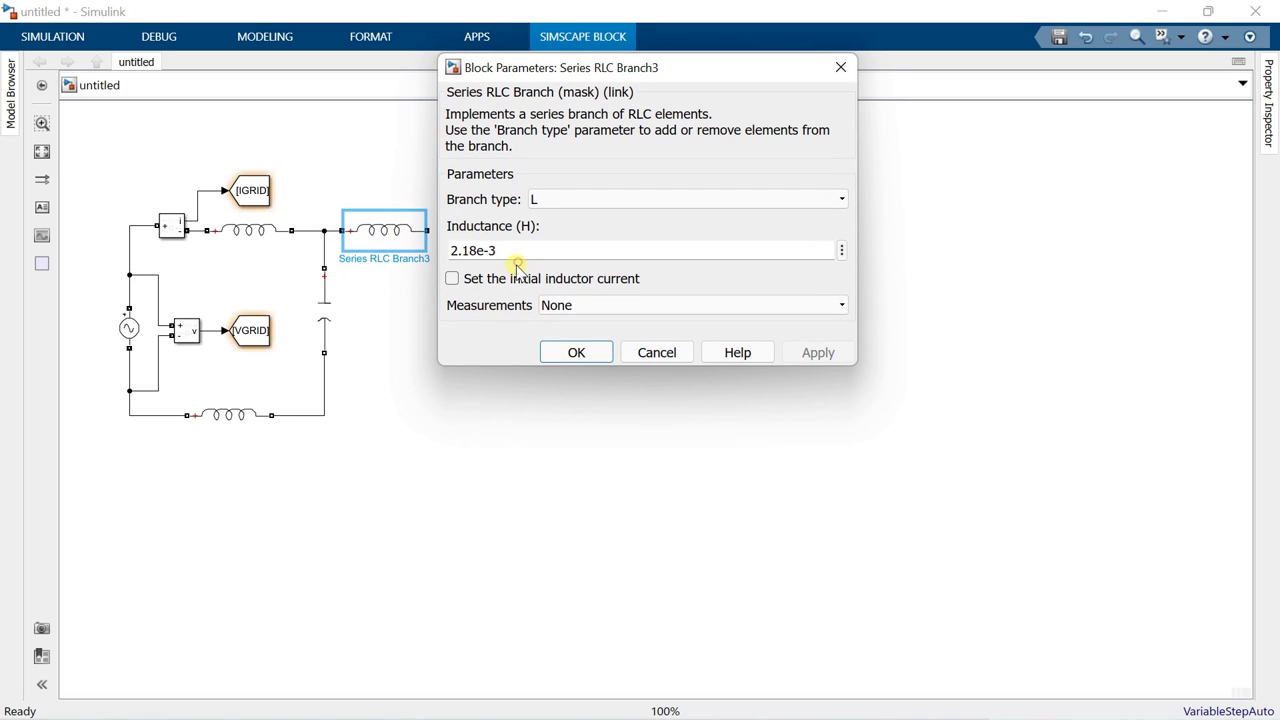
{"action": "left_click", "coordinate": [484, 251]}
{"action": "key", "text": "shift+Home"}
{"action": "key", "text": "BackSpace"}
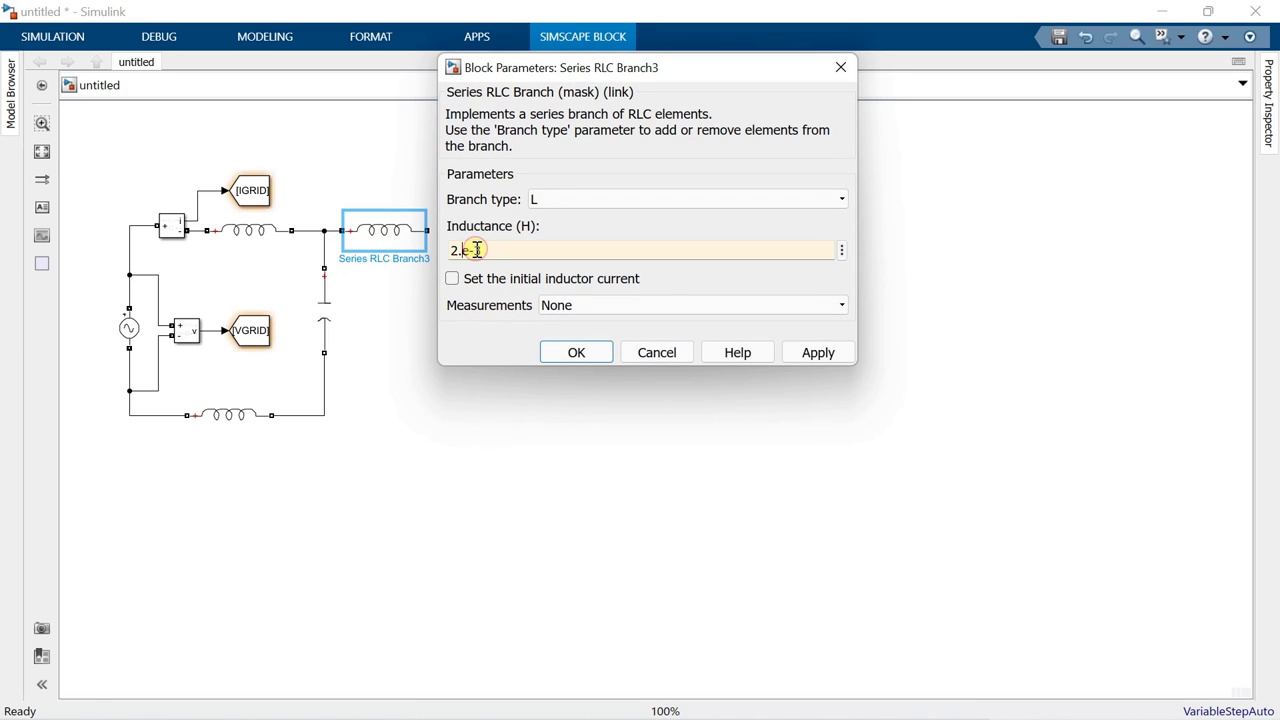
{"action": "left_click", "coordinate": [566, 345]}
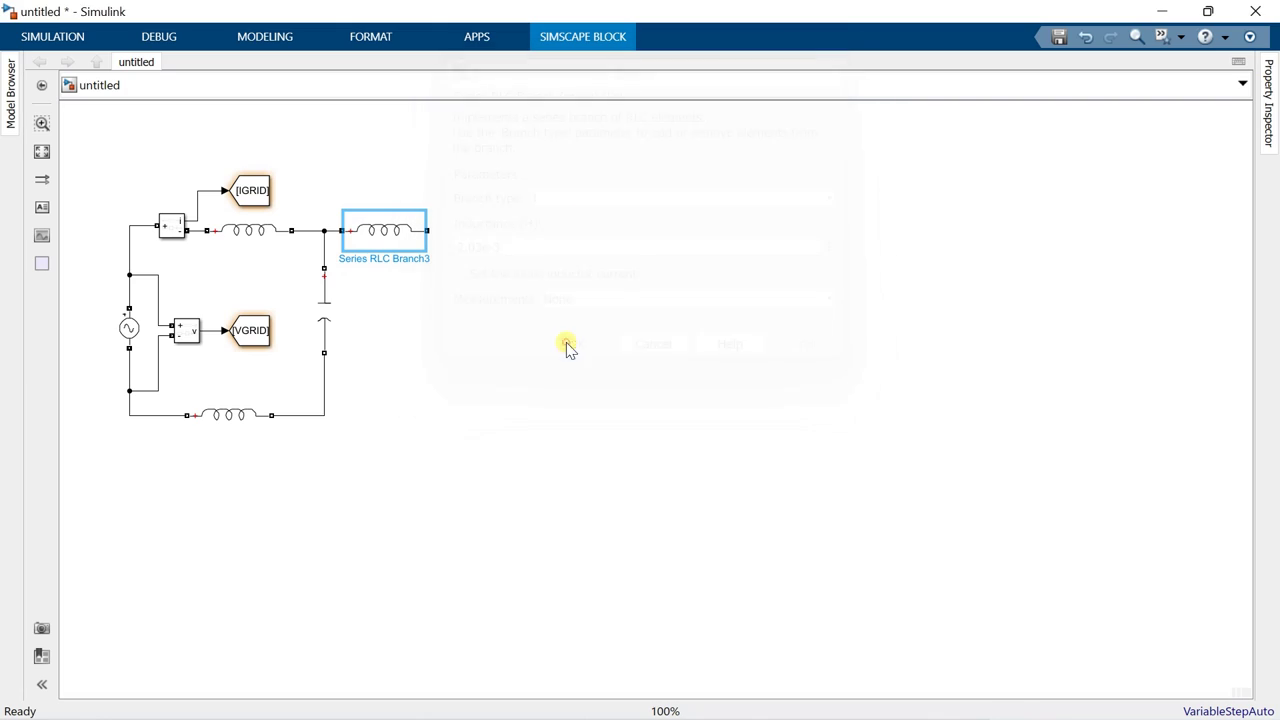
{"action": "left_click_drag", "start_coordinate": [386, 234], "coordinate": [322, 410]}
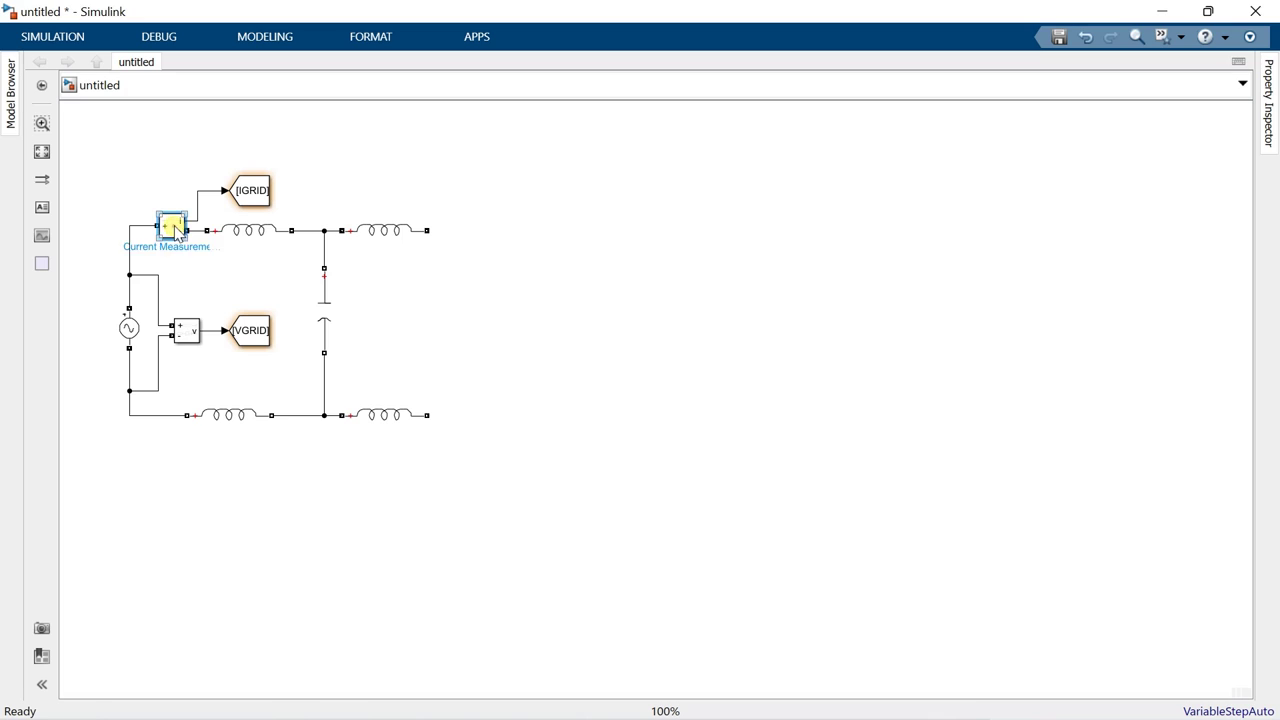
Step: Place a flipped copy of the current measurement at the right inductor's end
{"action": "left_click_drag", "start_coordinate": [174, 229], "coordinate": [470, 237]}
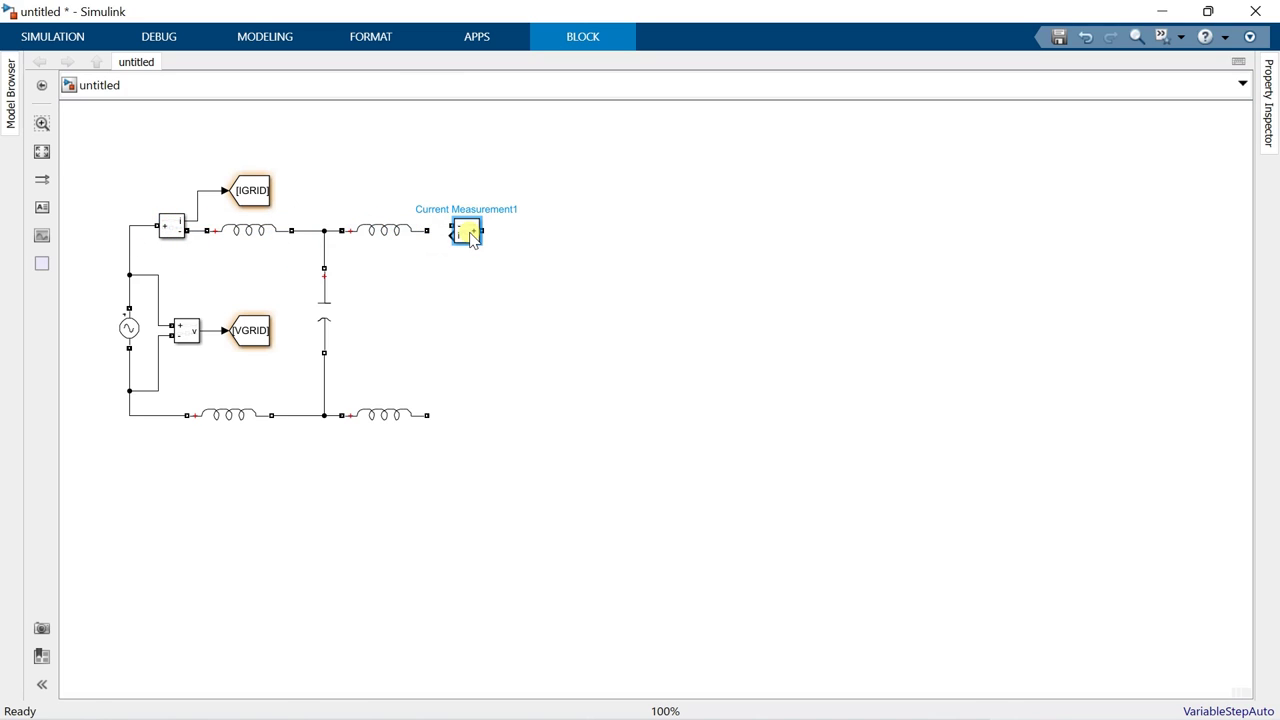
{"action": "right_click", "coordinate": [470, 237]}
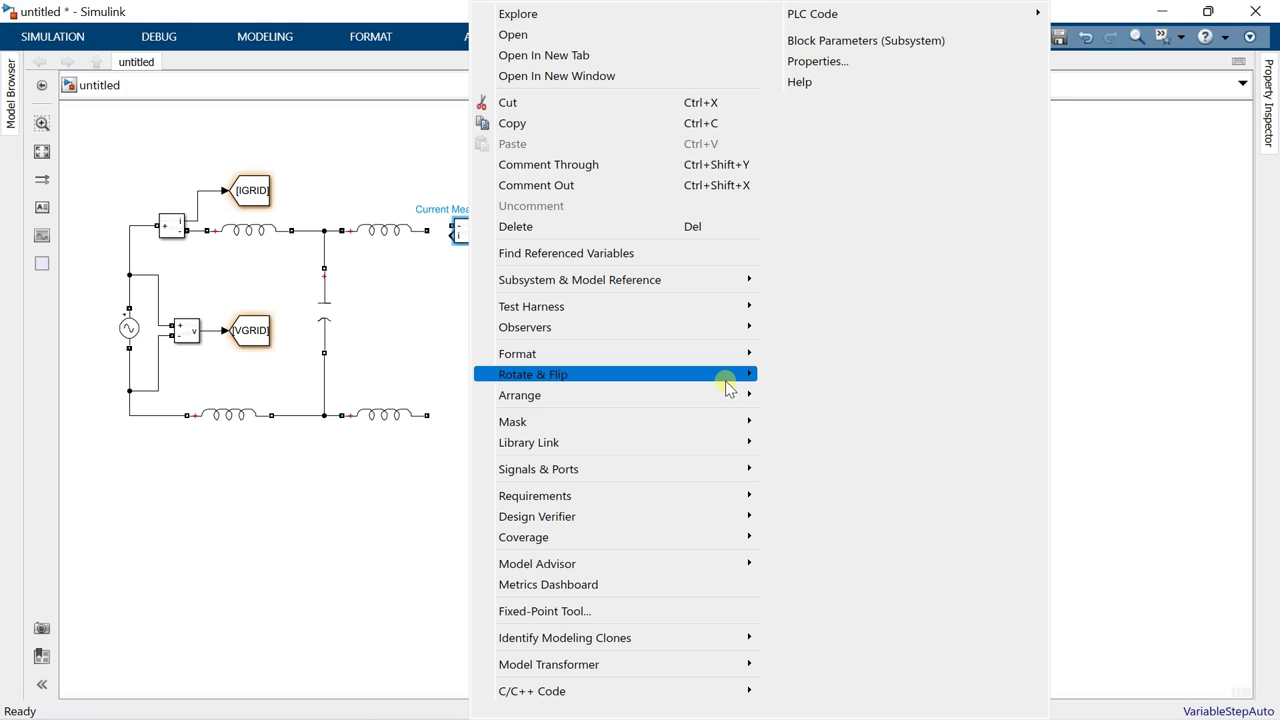
{"action": "mouse_move", "coordinate": [735, 375]}
{"action": "mouse_move", "coordinate": [1005, 428]}
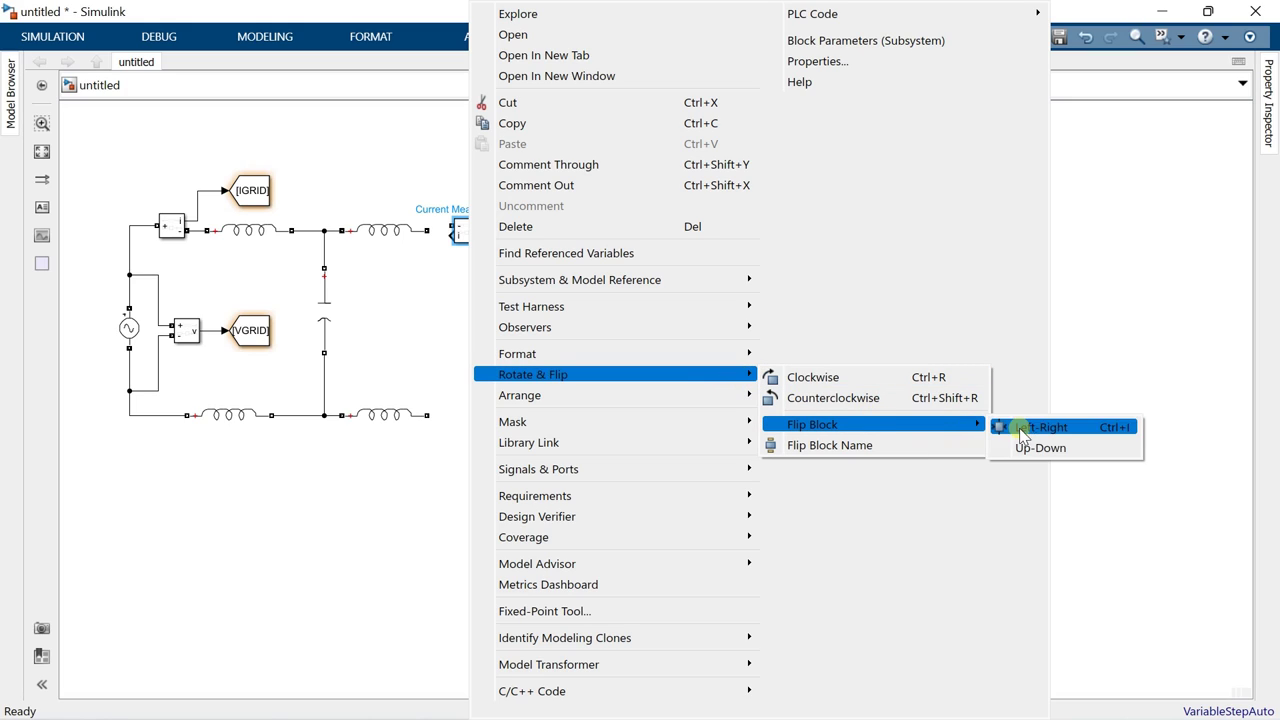
{"action": "left_click", "coordinate": [1028, 447]}
{"action": "left_click_drag", "start_coordinate": [470, 237], "coordinate": [470, 231]}
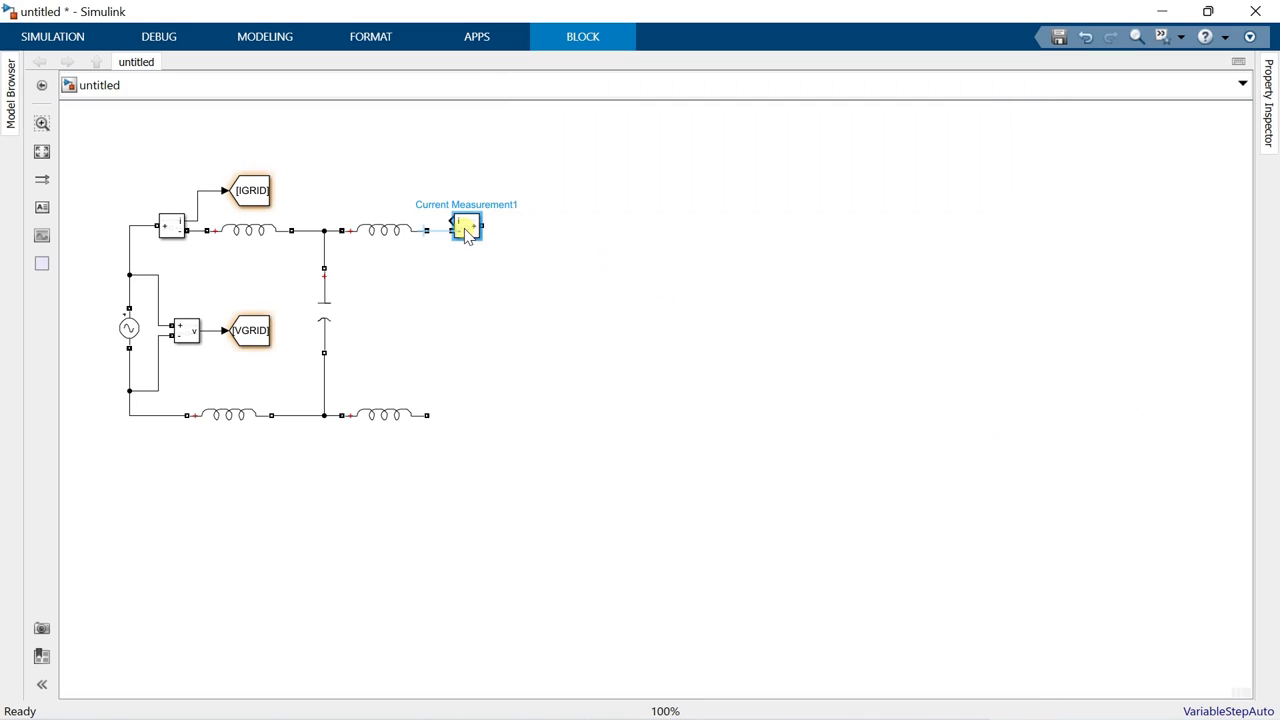
Step: Send the second sensor's measured current to a Goto tagged IINV
{"action": "double_click", "coordinate": [407, 190]}
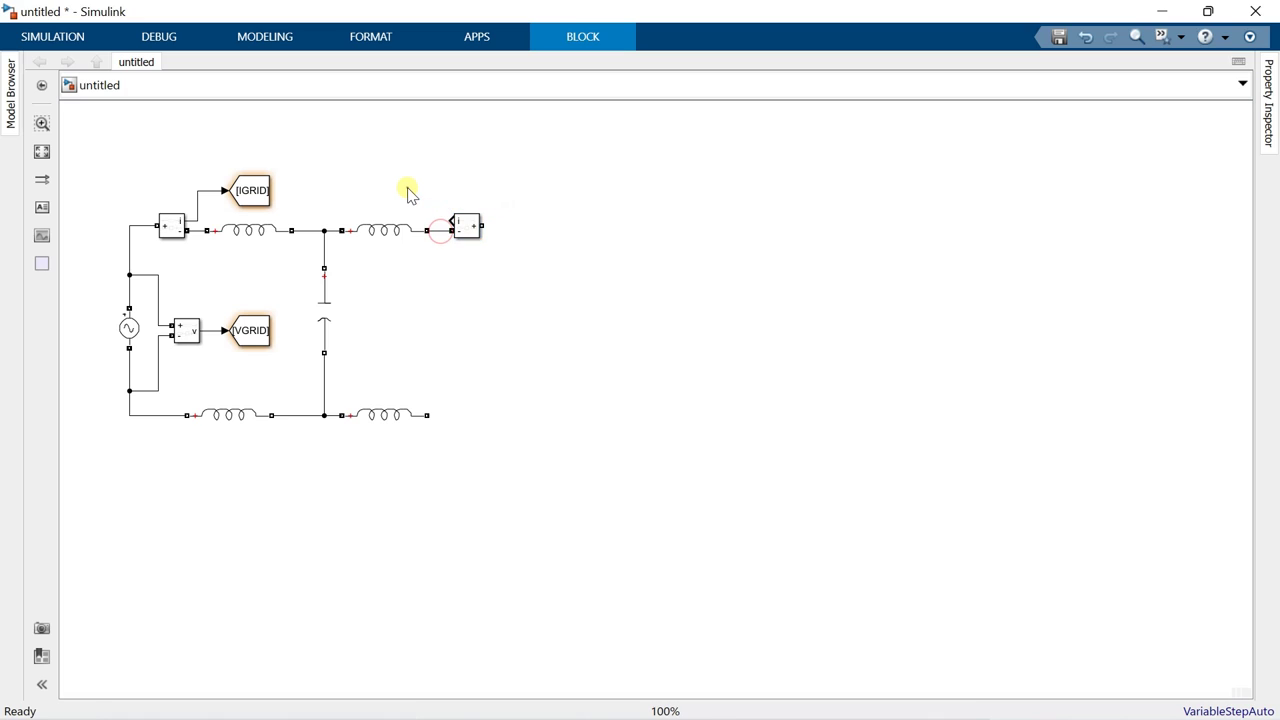
{"action": "type", "text": "goto"}
{"action": "key", "text": "Return"}
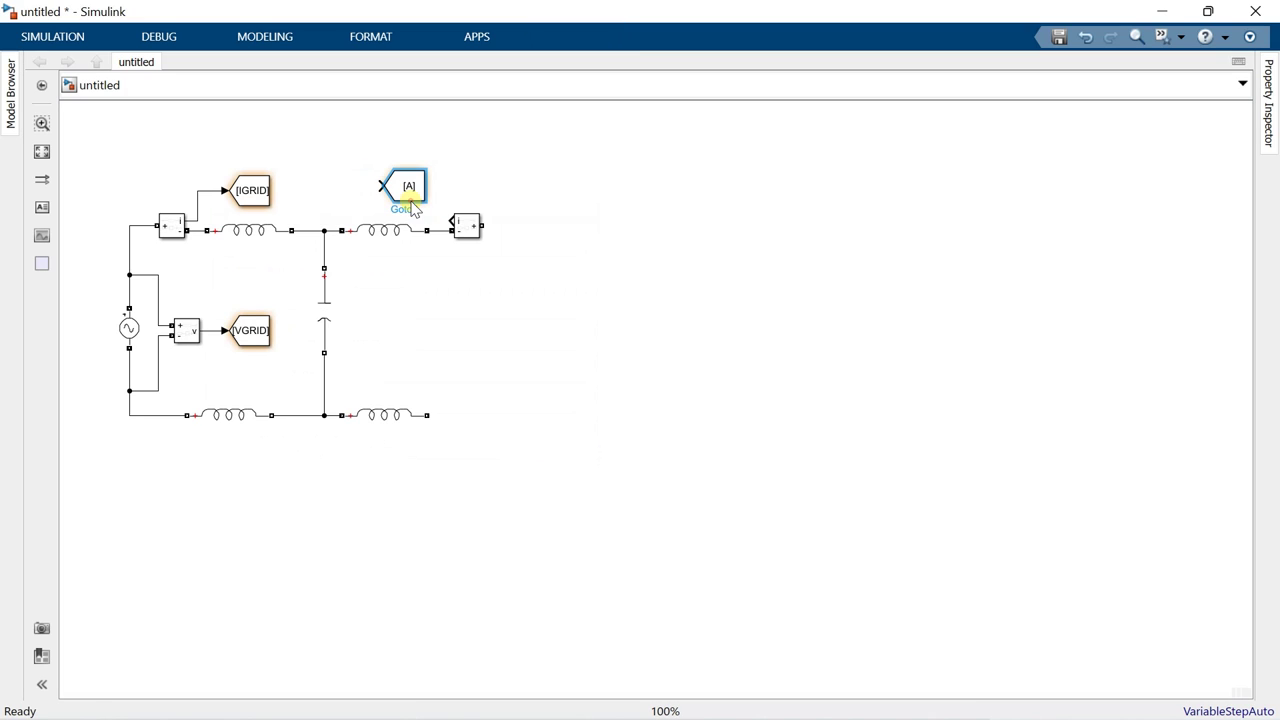
{"action": "left_click_drag", "start_coordinate": [408, 187], "coordinate": [470, 190]}
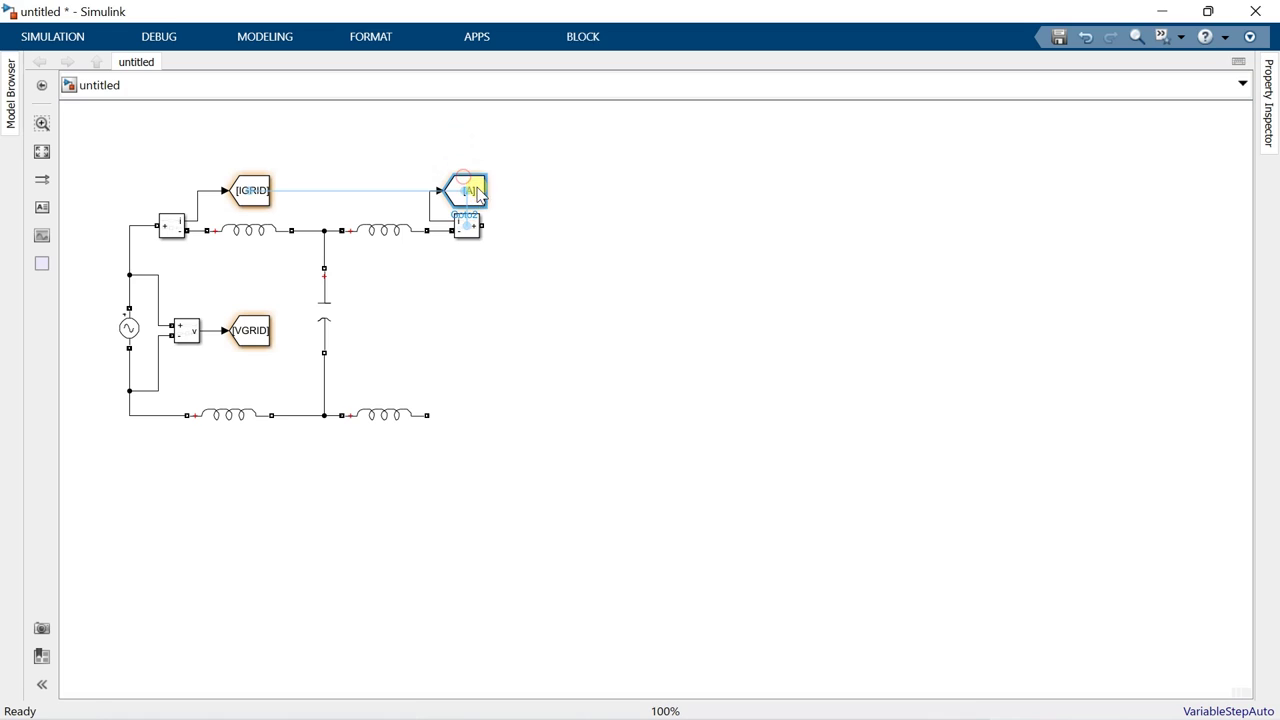
{"action": "double_click", "coordinate": [470, 189]}
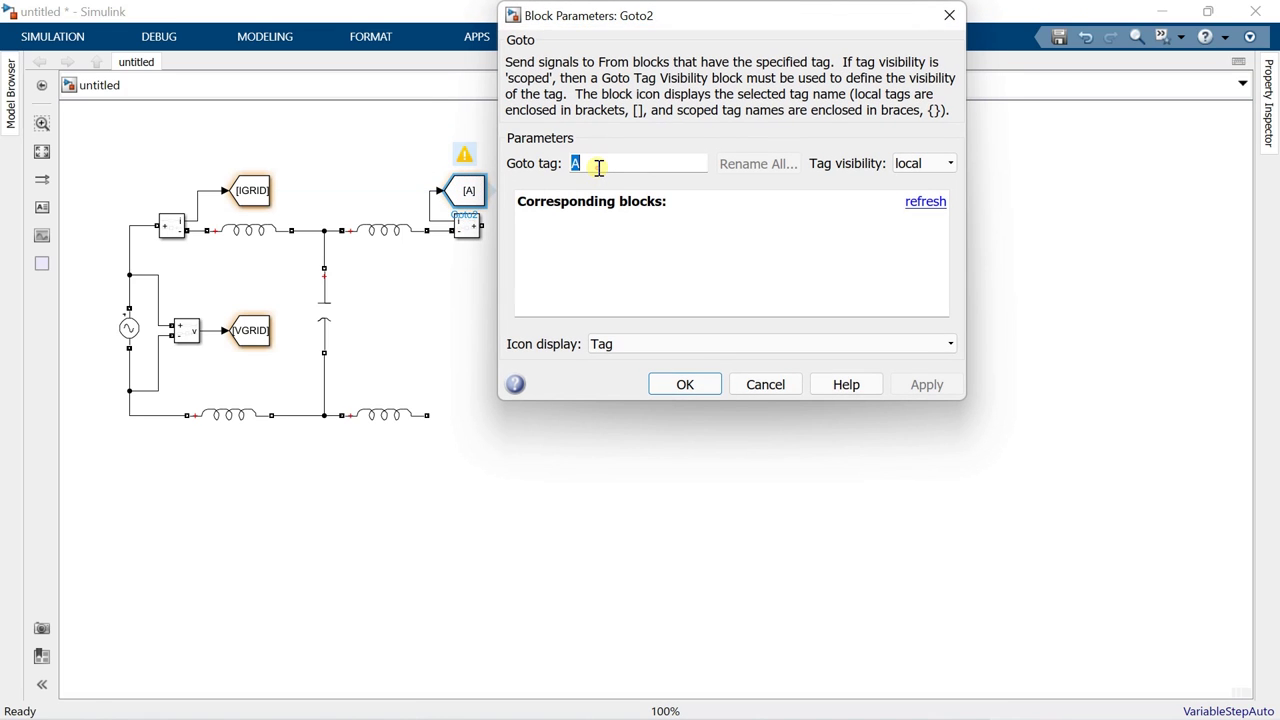
{"action": "type", "text": "IINV"}
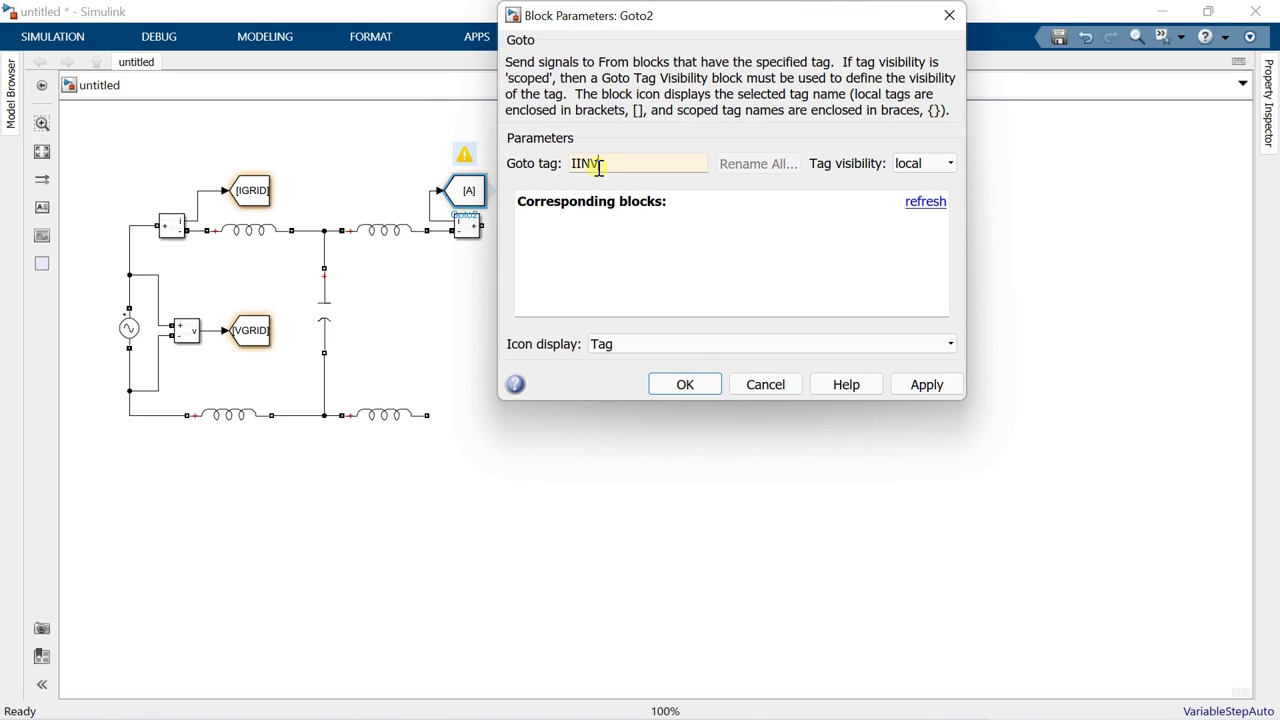
{"action": "left_click", "coordinate": [670, 378]}
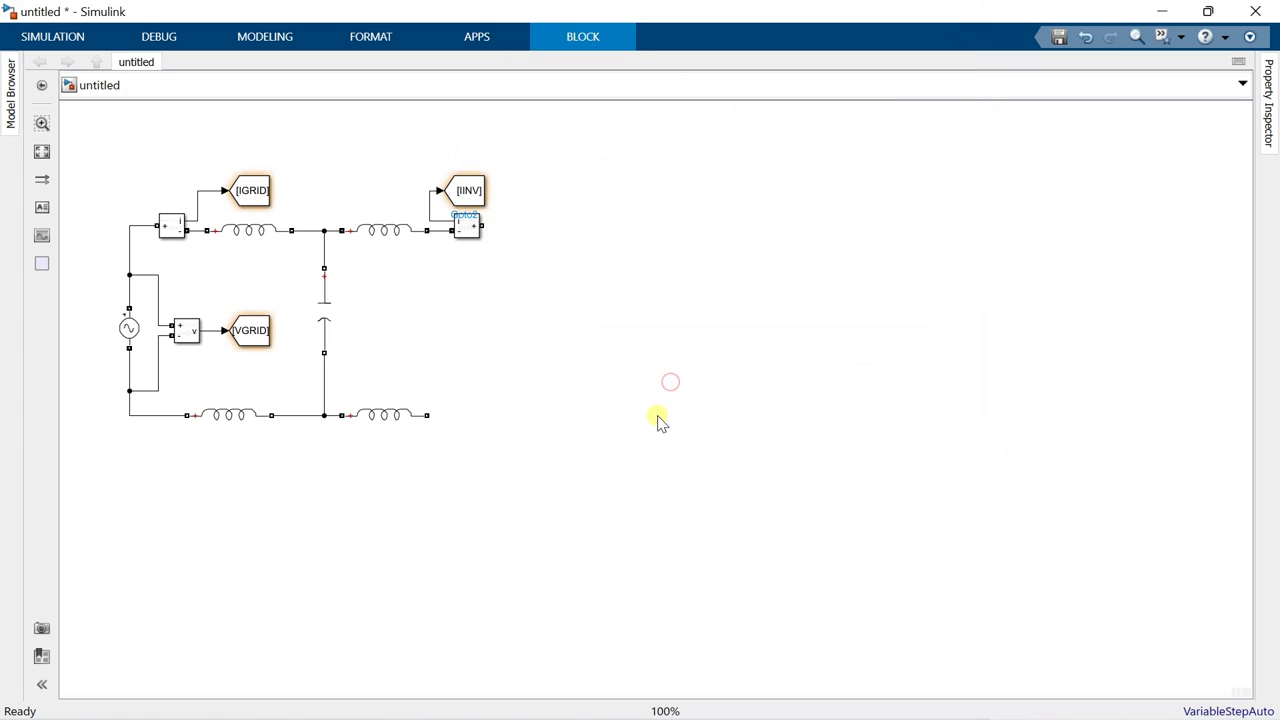
{"action": "left_click_drag", "start_coordinate": [102, 132], "coordinate": [496, 452]}
Step: Move the circuit down and add a rotated IGBT/Diode without a measurement port
{"action": "left_click_drag", "start_coordinate": [324, 311], "coordinate": [329, 418]}
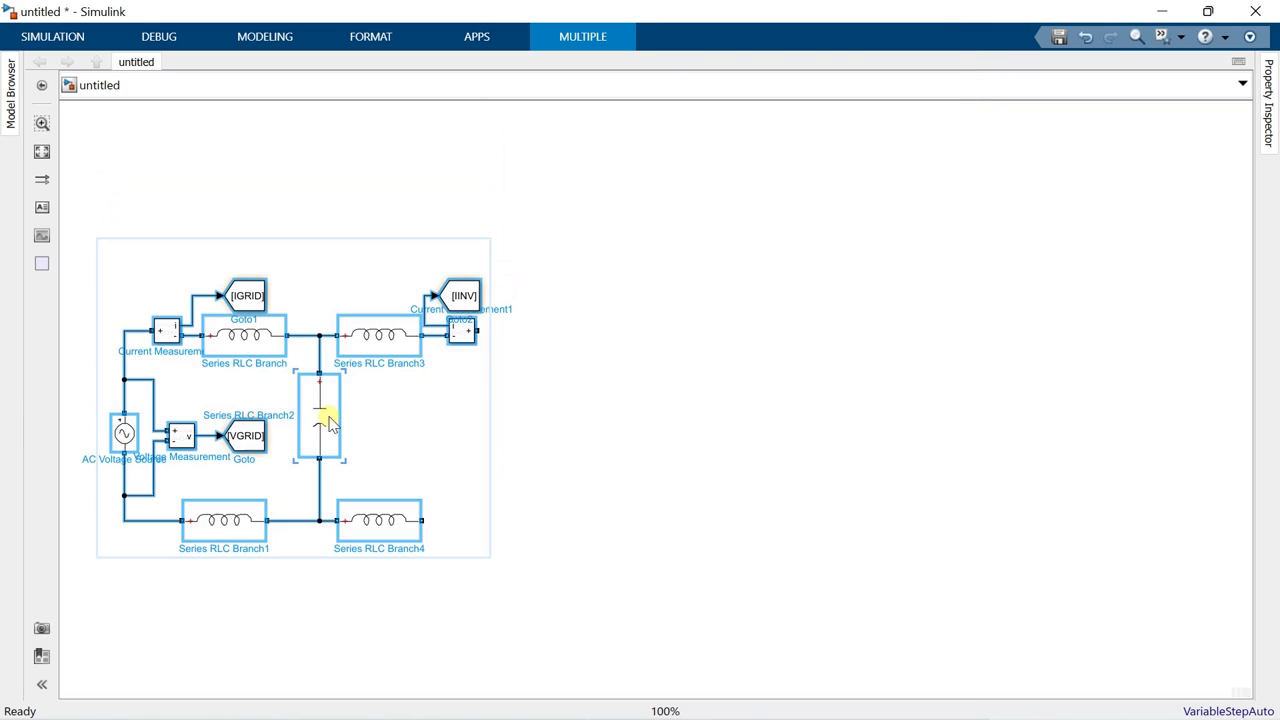
{"action": "double_click", "coordinate": [565, 230]}
{"action": "type", "text": "igbt"}
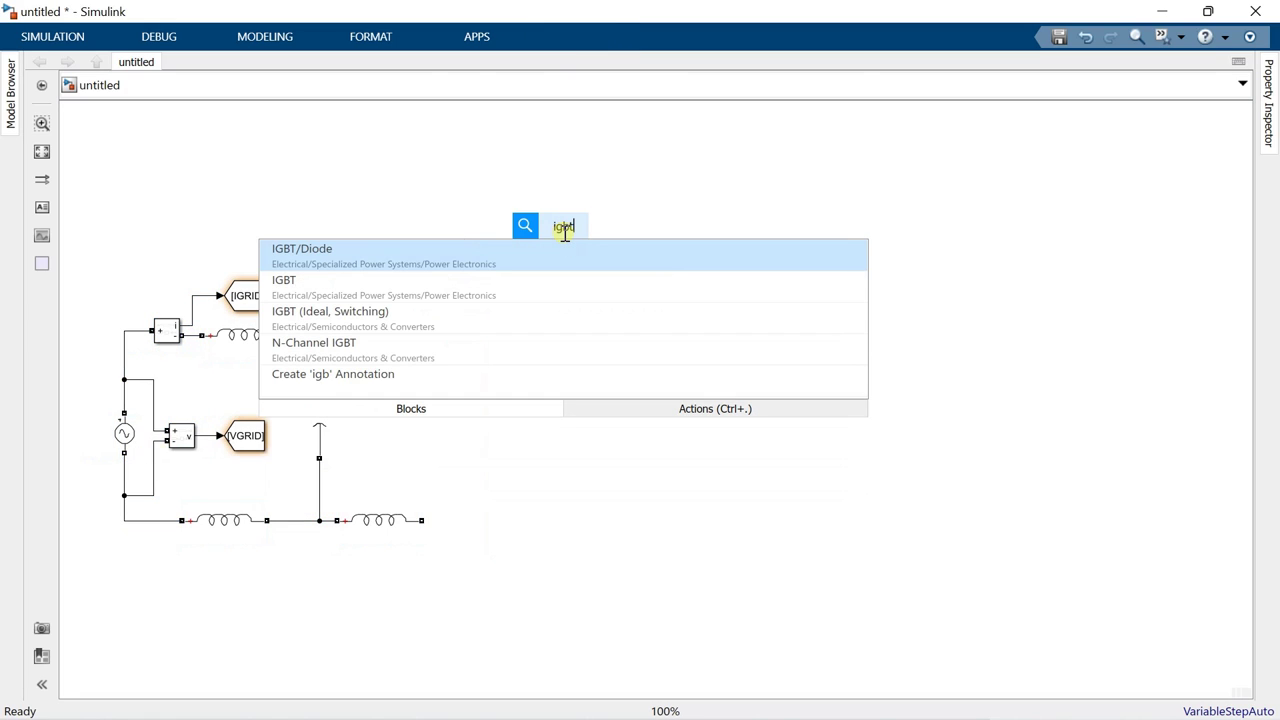
{"action": "key", "text": "Return"}
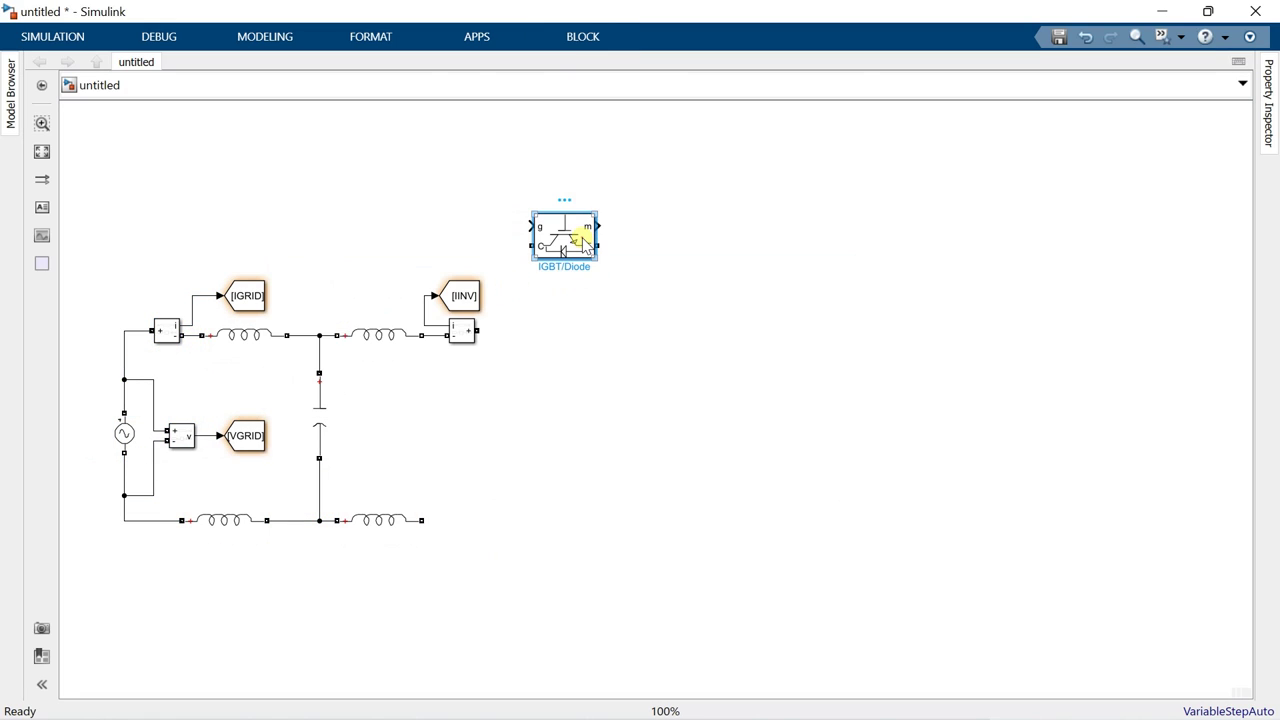
{"action": "double_click", "coordinate": [580, 240]}
{"action": "left_click", "coordinate": [640, 314]}
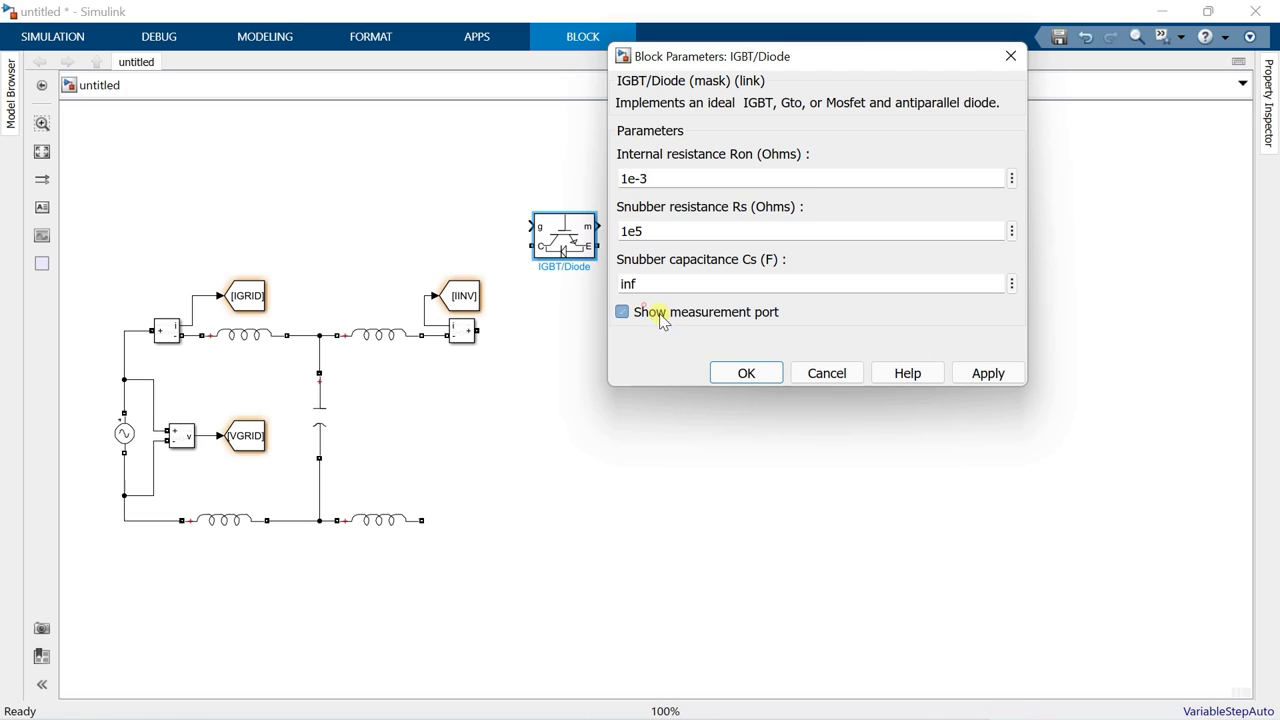
{"action": "left_click", "coordinate": [745, 371]}
{"action": "left_click_drag", "start_coordinate": [563, 251], "coordinate": [569, 598]}
{"action": "key", "text": "ctrl+r"}
Step: Copy the IGBT into two bridge legs and wire them to the filter lines
{"action": "left_click_drag", "start_coordinate": [651, 603], "coordinate": [530, 180]}
{"action": "left_click_drag", "start_coordinate": [569, 217], "coordinate": [684, 217]}
{"action": "mouse_move", "coordinate": [569, 563]}
{"action": "left_mouse_down"}
{"action": "mouse_move", "coordinate": [557, 289]}
{"action": "mouse_move", "coordinate": [569, 262]}
{"action": "left_mouse_up"}
{"action": "left_click_drag", "start_coordinate": [680, 563], "coordinate": [684, 262]}
{"action": "left_click_drag", "start_coordinate": [477, 331], "coordinate": [569, 330]}
{"action": "left_click_drag", "start_coordinate": [423, 520], "coordinate": [670, 503]}
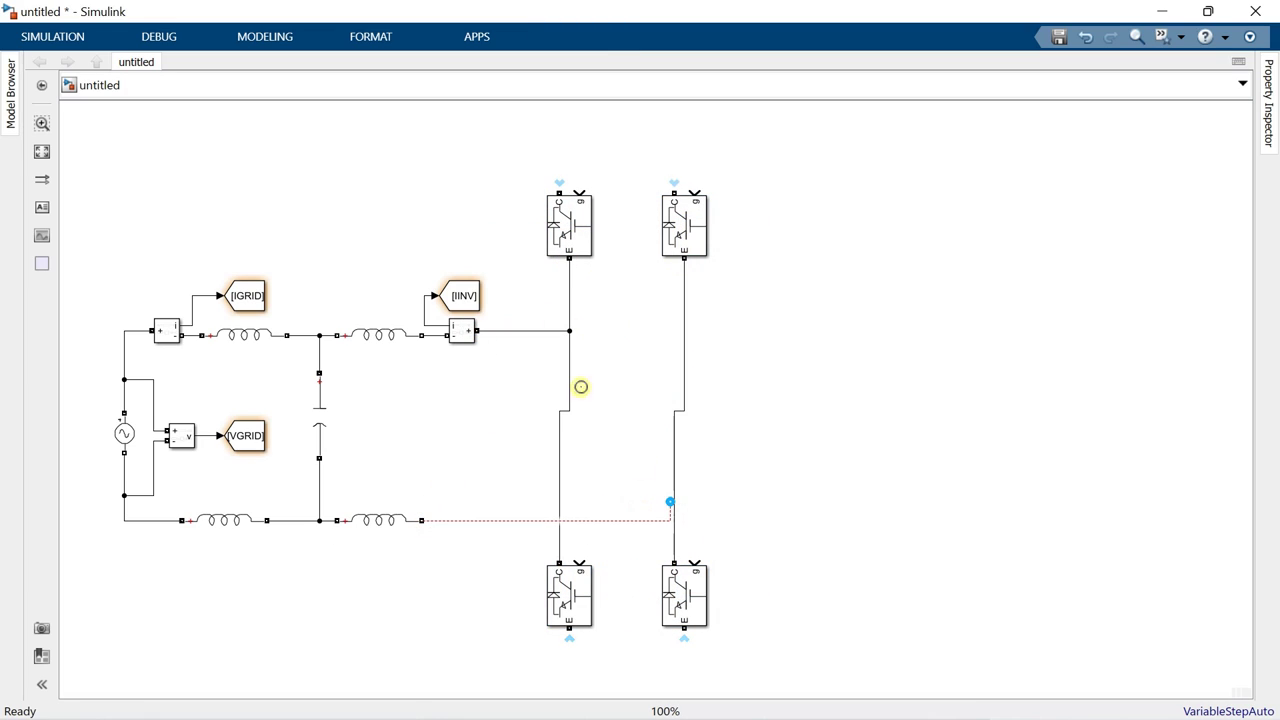
Step: Drive the upper-left gate from a From tagged PWM1, copy it down, and connect the lower inductor to the right leg
{"action": "type", "text": "from"}
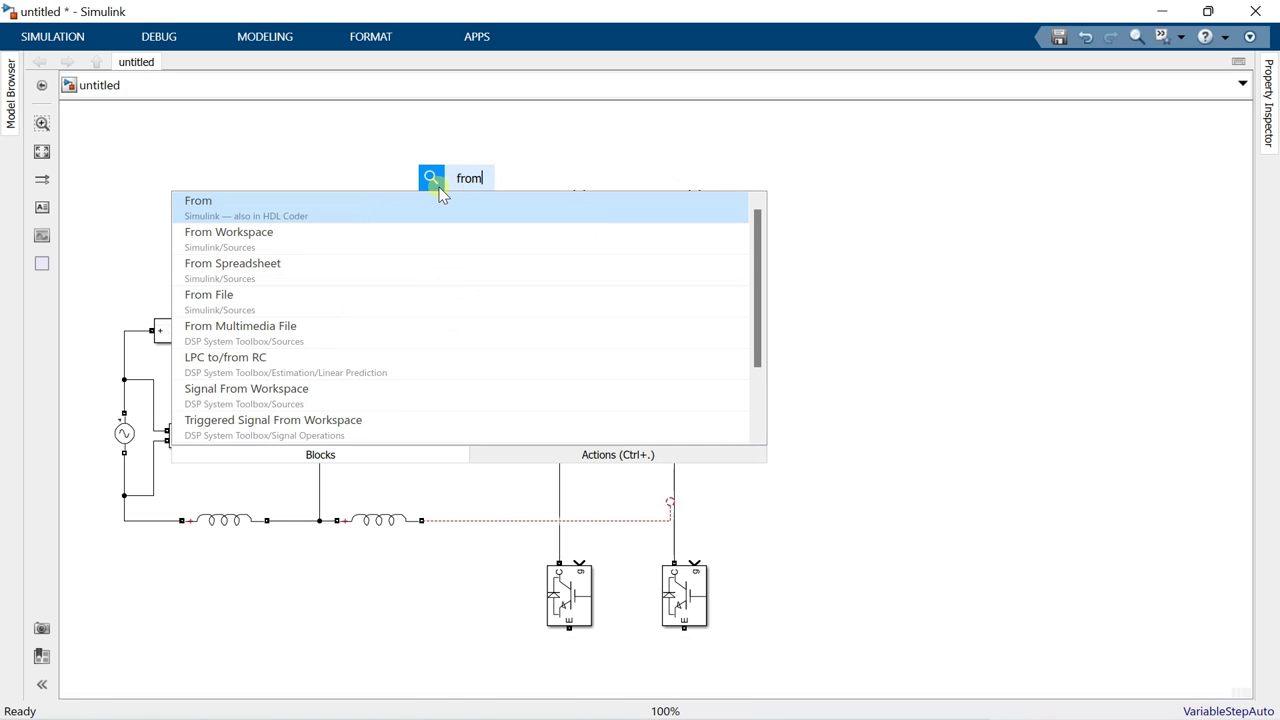
{"action": "key", "text": "Return"}
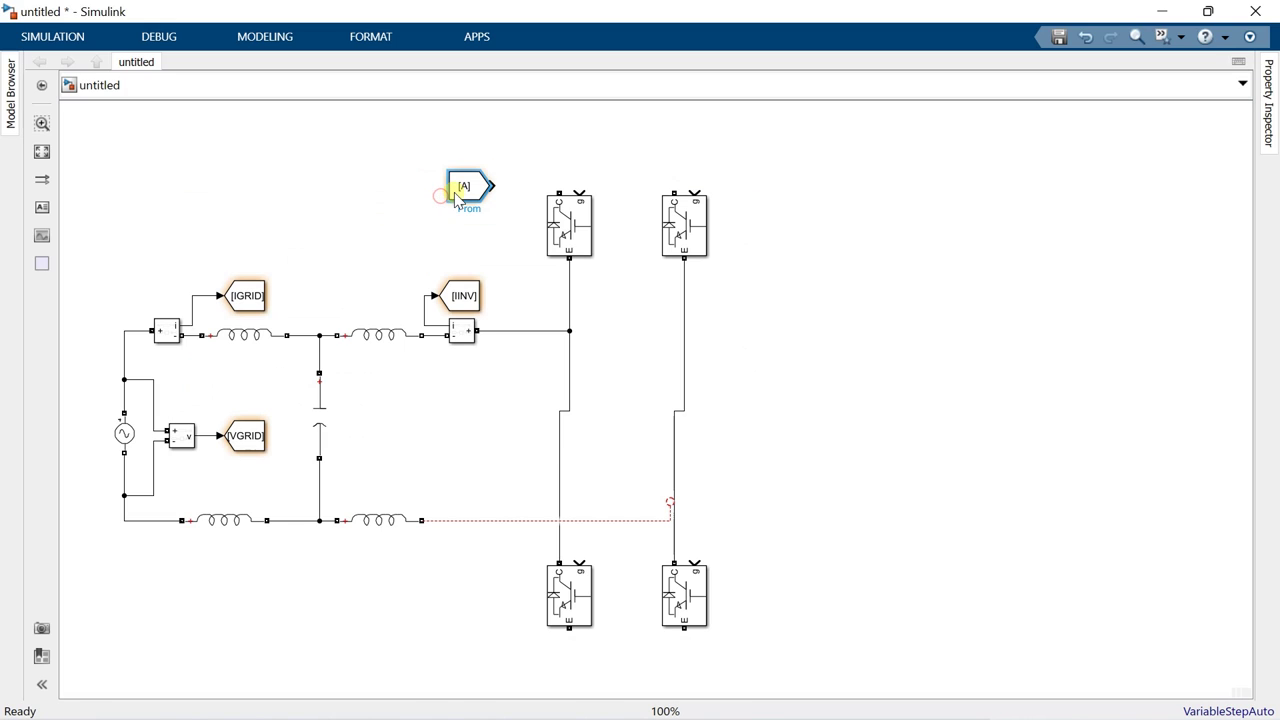
{"action": "left_click_drag", "start_coordinate": [523, 175], "coordinate": [579, 190]}
{"action": "double_click", "coordinate": [496, 182]}
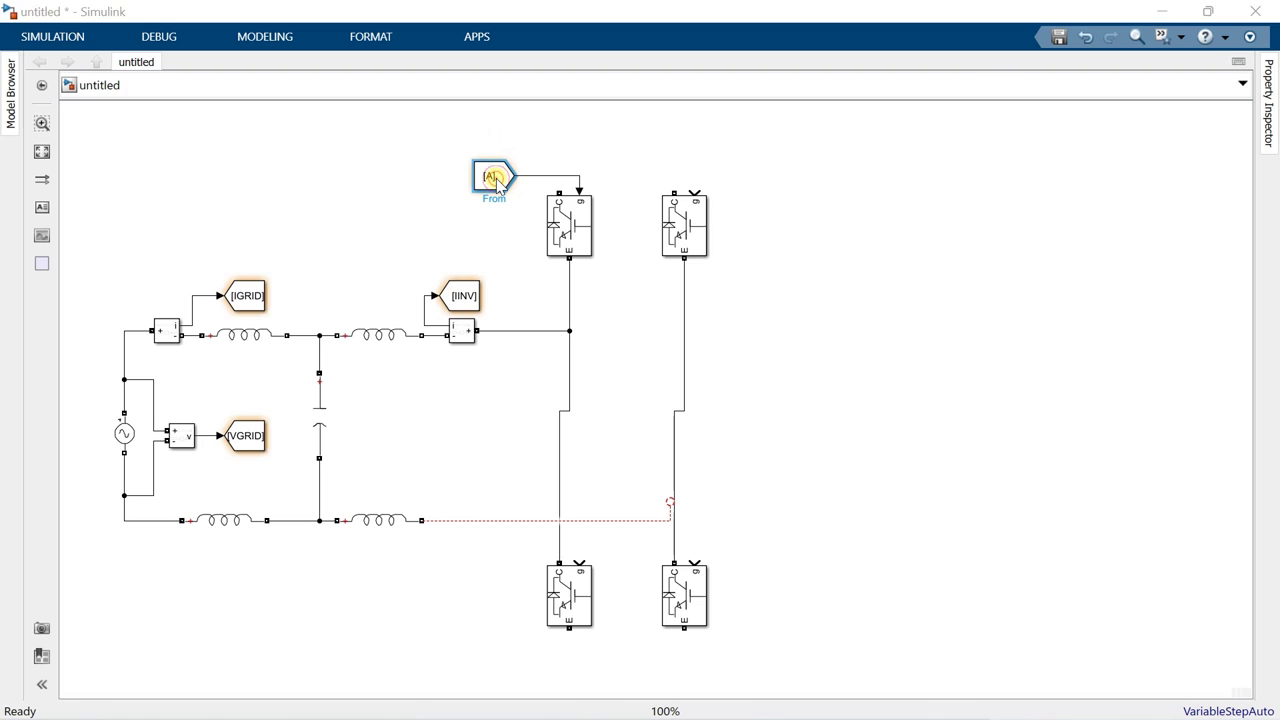
{"action": "type", "text": "PWM1"}
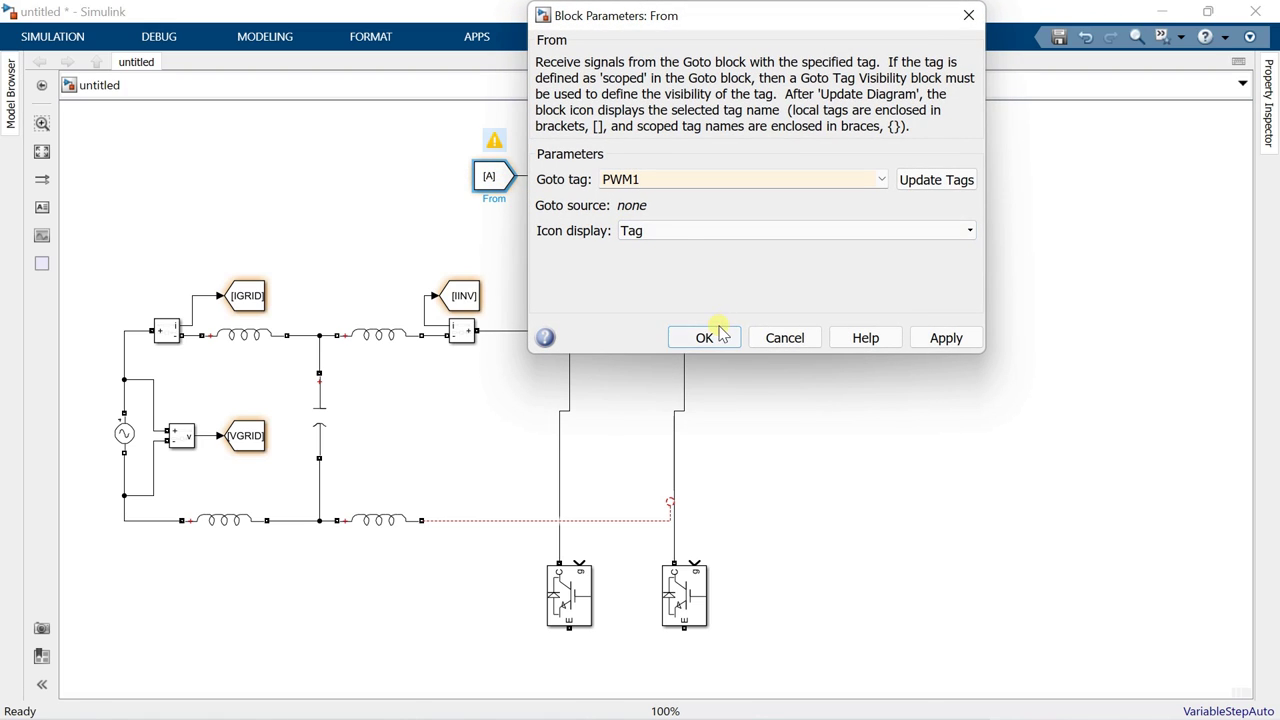
{"action": "left_click", "coordinate": [704, 337]}
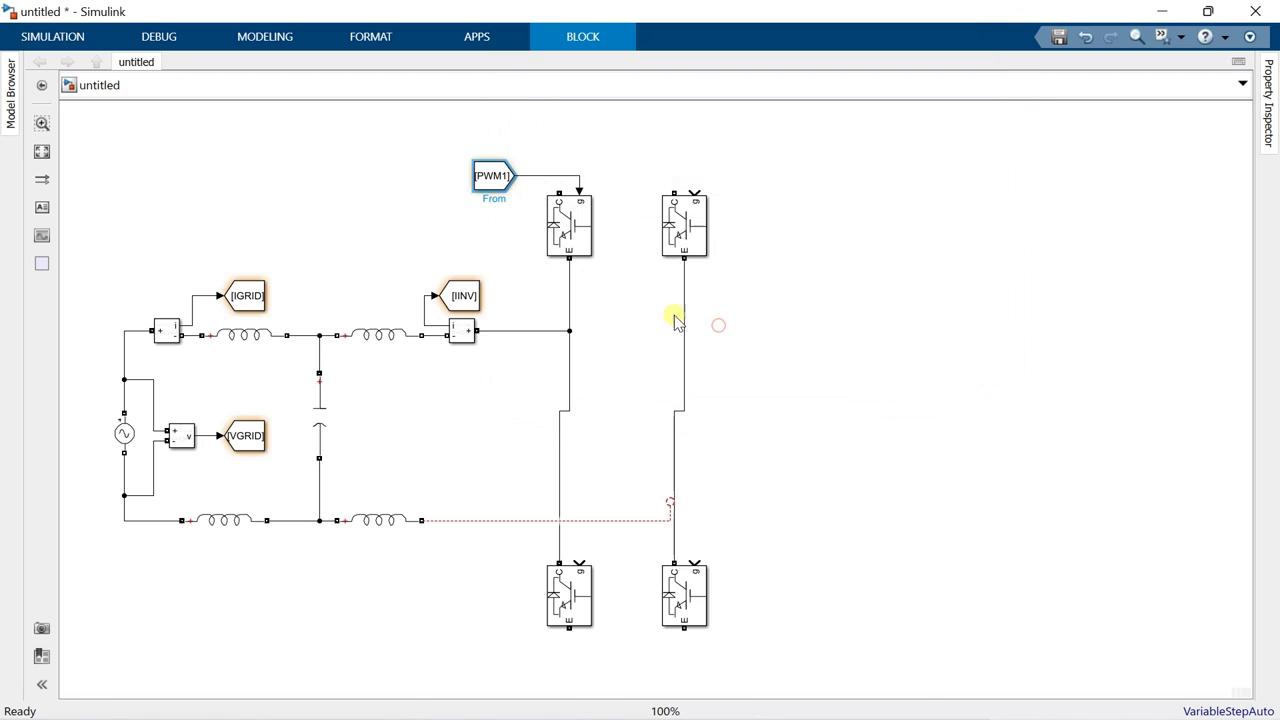
{"action": "mouse_move", "coordinate": [490, 177]}
{"action": "left_mouse_down"}
{"action": "mouse_move", "coordinate": [503, 535]}
{"action": "mouse_move", "coordinate": [514, 549]}
{"action": "mouse_move", "coordinate": [574, 549]}
{"action": "mouse_move", "coordinate": [578, 562]}
{"action": "left_mouse_up"}
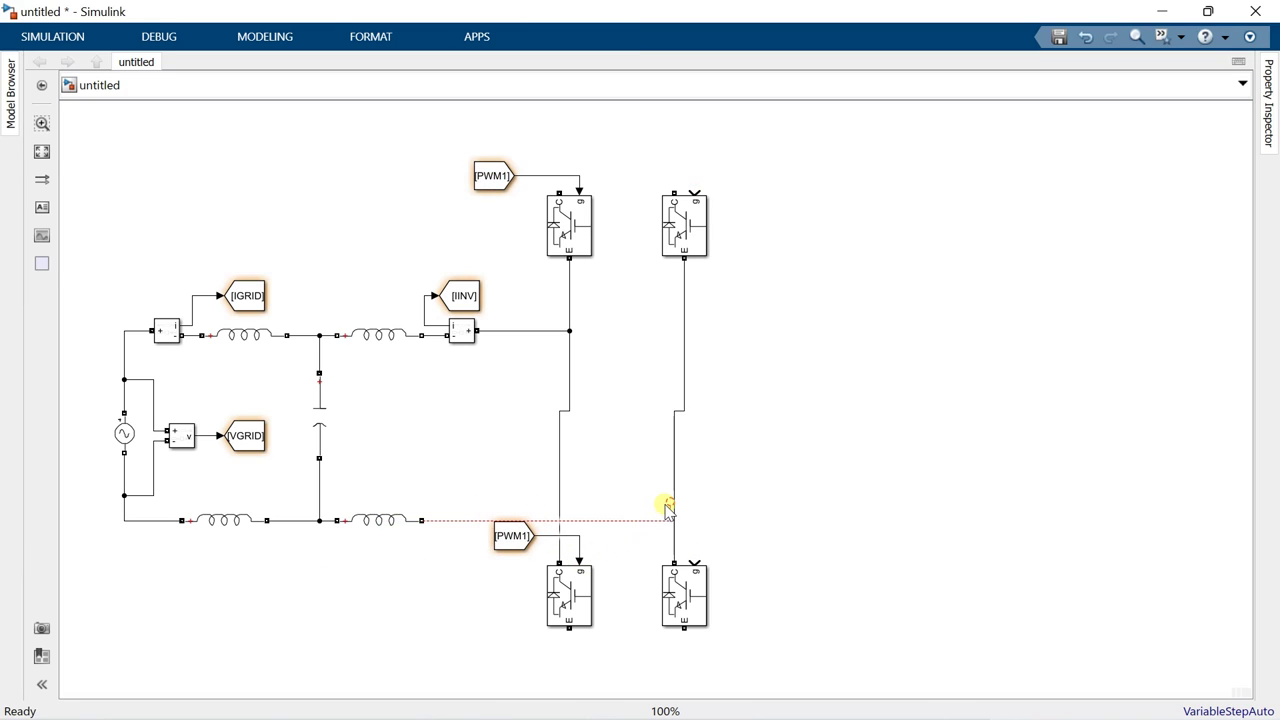
{"action": "left_click_drag", "start_coordinate": [669, 501], "coordinate": [674, 506]}
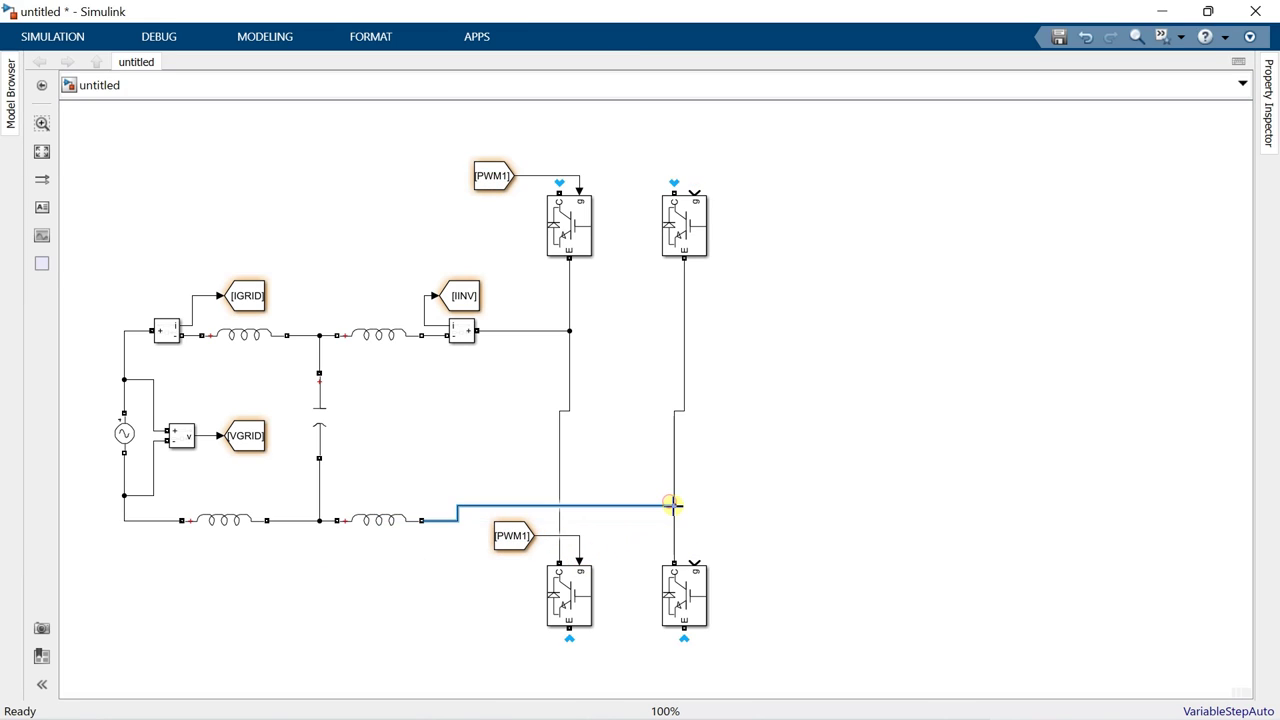
Step: Retag the lower-left From block PWM2 and an upper-right gate copy PWM3
{"action": "double_click", "coordinate": [520, 541]}
{"action": "double_click", "coordinate": [686, 535]}
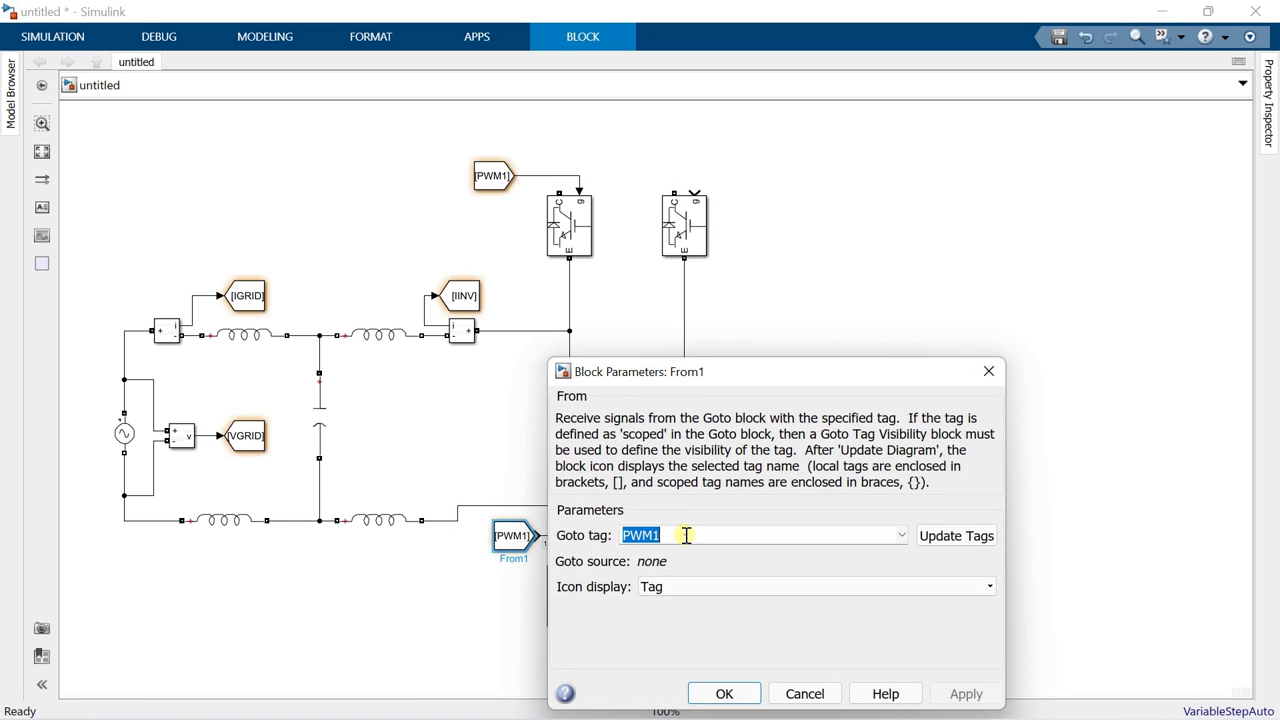
{"action": "type", "text": "PWM2"}
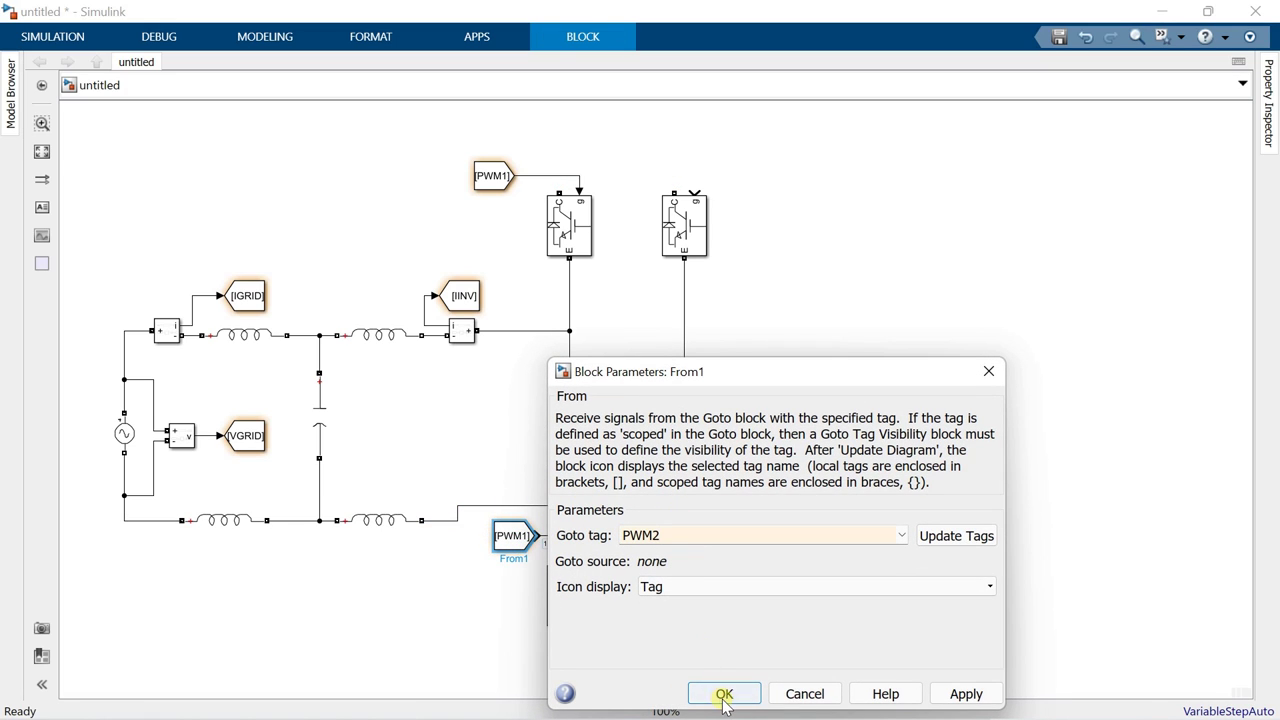
{"action": "left_click", "coordinate": [724, 693]}
{"action": "mouse_move", "coordinate": [508, 535]}
{"action": "left_mouse_down"}
{"action": "mouse_move", "coordinate": [643, 163]}
{"action": "mouse_move", "coordinate": [645, 176]}
{"action": "mouse_move", "coordinate": [692, 190]}
{"action": "left_mouse_up"}
{"action": "double_click", "coordinate": [638, 182]}
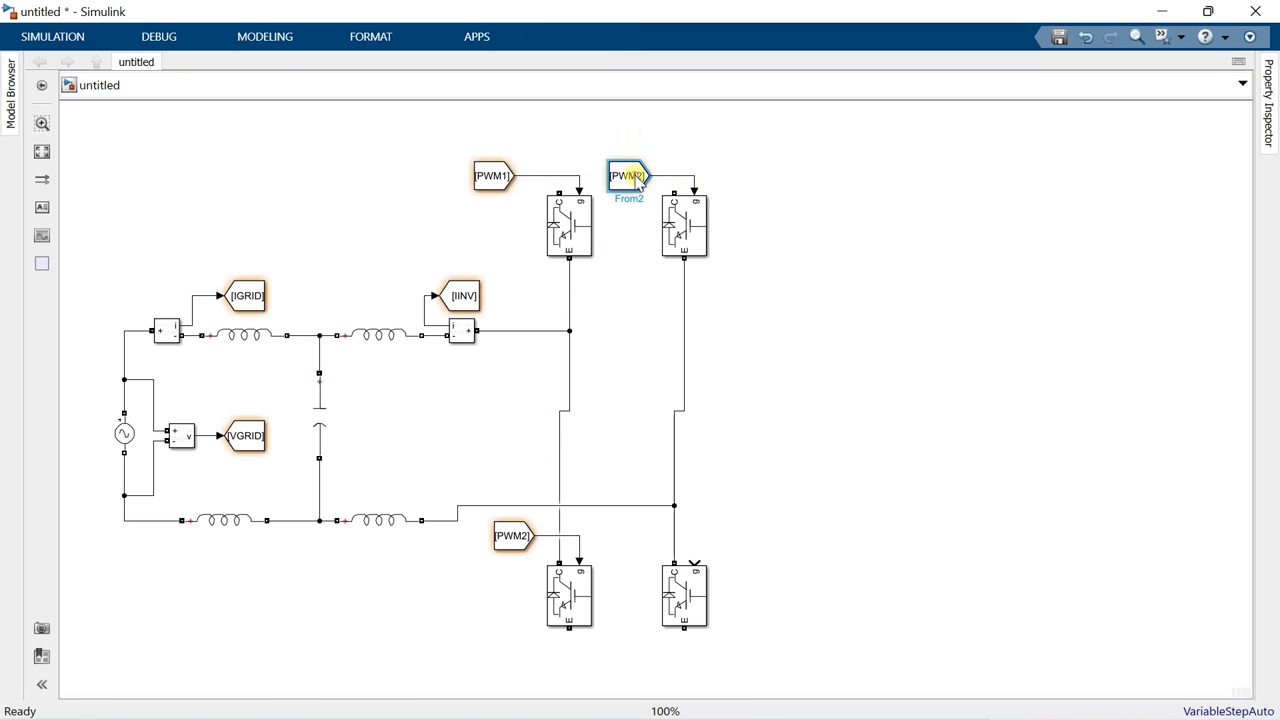
{"action": "double_click", "coordinate": [781, 179]}
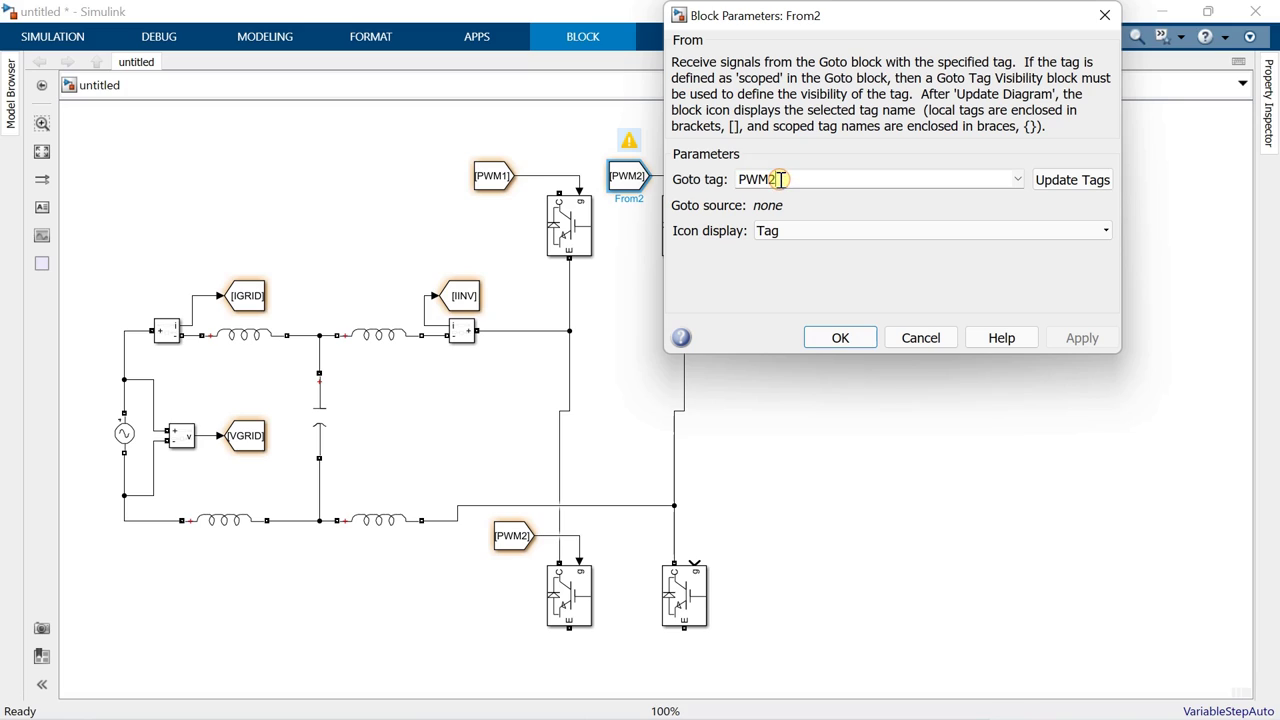
{"action": "key", "text": "BackSpace"}
{"action": "type", "text": "3"}
{"action": "left_click", "coordinate": [822, 334]}
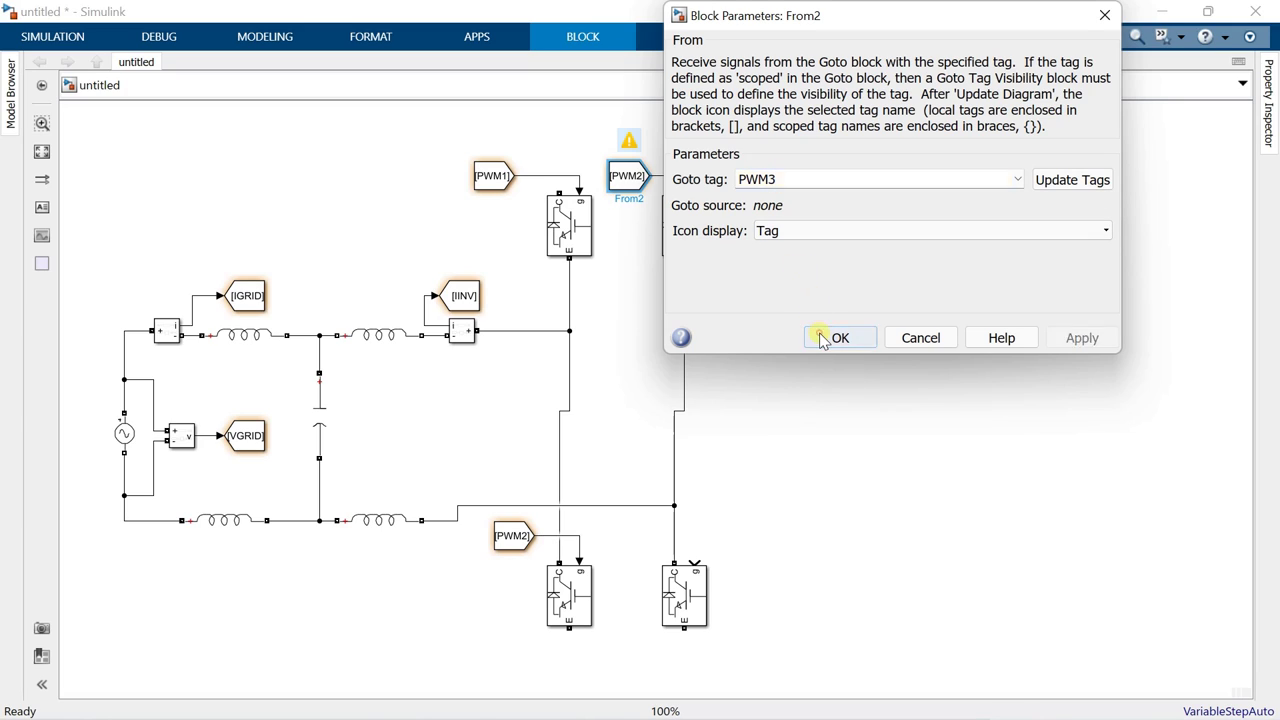
Step: Drive the lower-right gate from a From tagged PWM4 and join the lower IGBT emitters
{"action": "mouse_move", "coordinate": [632, 180]}
{"action": "left_mouse_down"}
{"action": "mouse_move", "coordinate": [647, 539]}
{"action": "mouse_move", "coordinate": [636, 543]}
{"action": "mouse_move", "coordinate": [688, 563]}
{"action": "left_mouse_up"}
{"action": "left_click", "coordinate": [623, 550]}
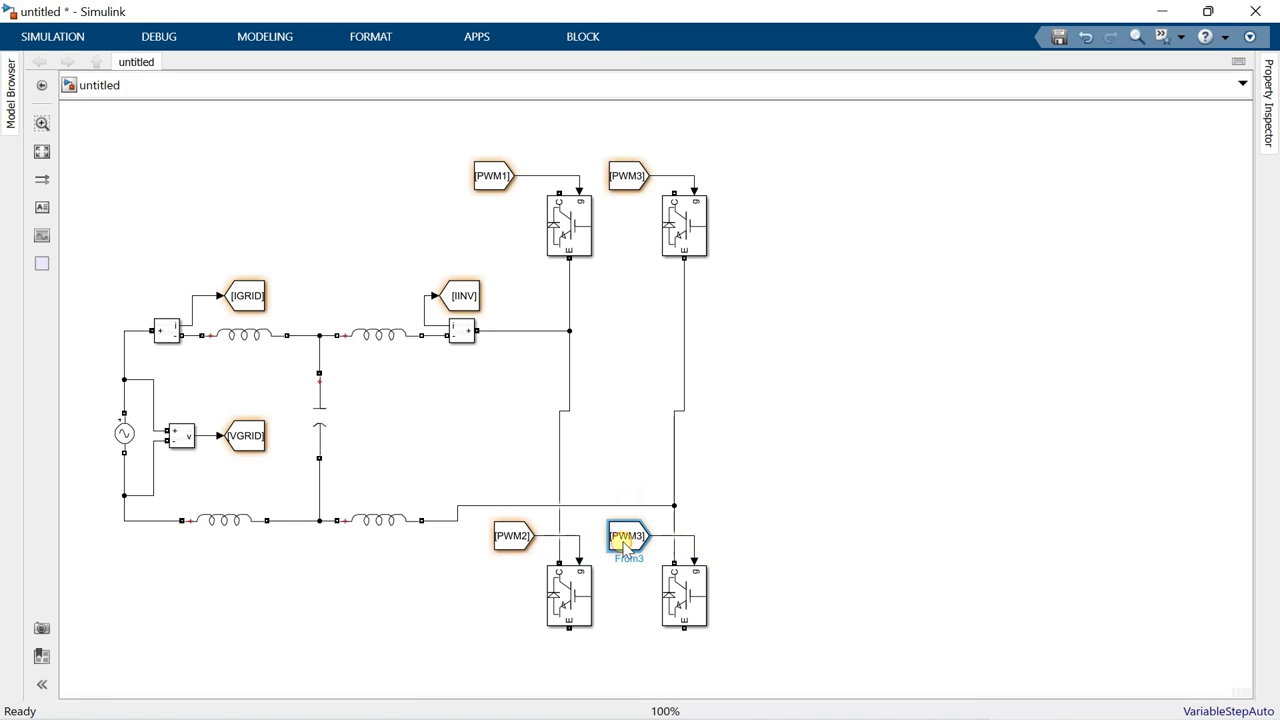
{"action": "double_click", "coordinate": [623, 548]}
{"action": "type", "text": "PWM4"}
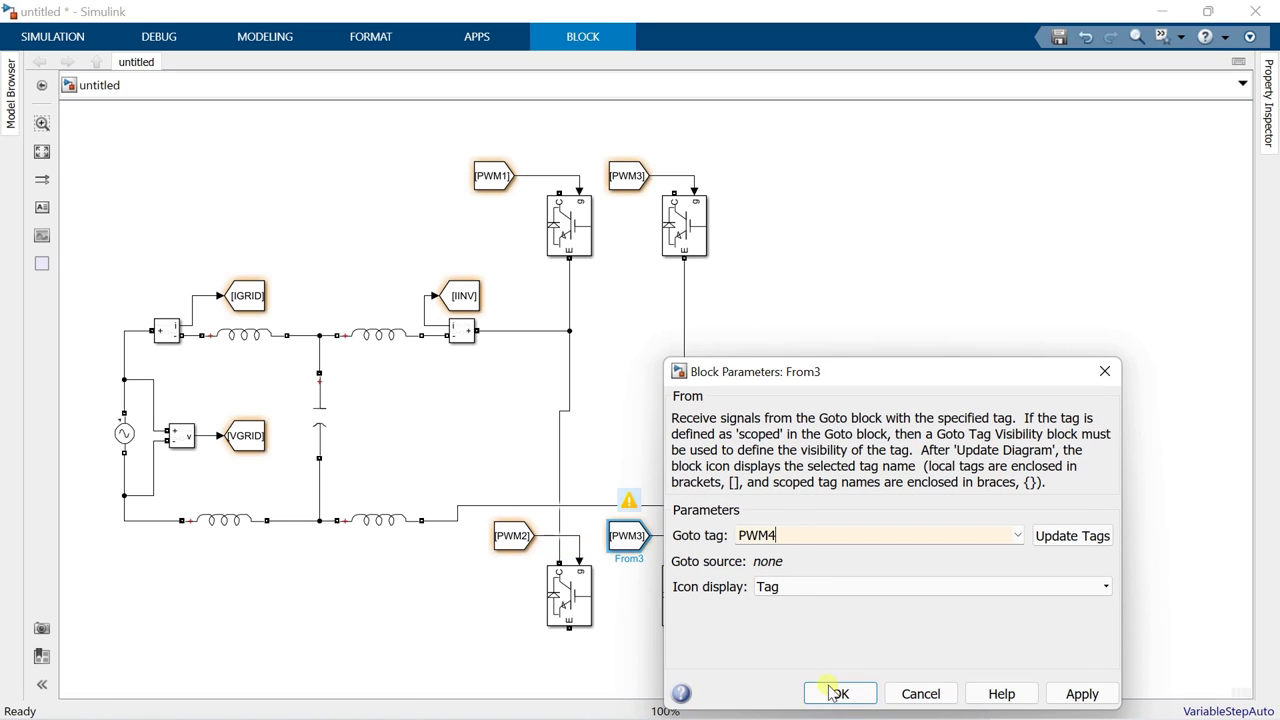
{"action": "left_click", "coordinate": [835, 693]}
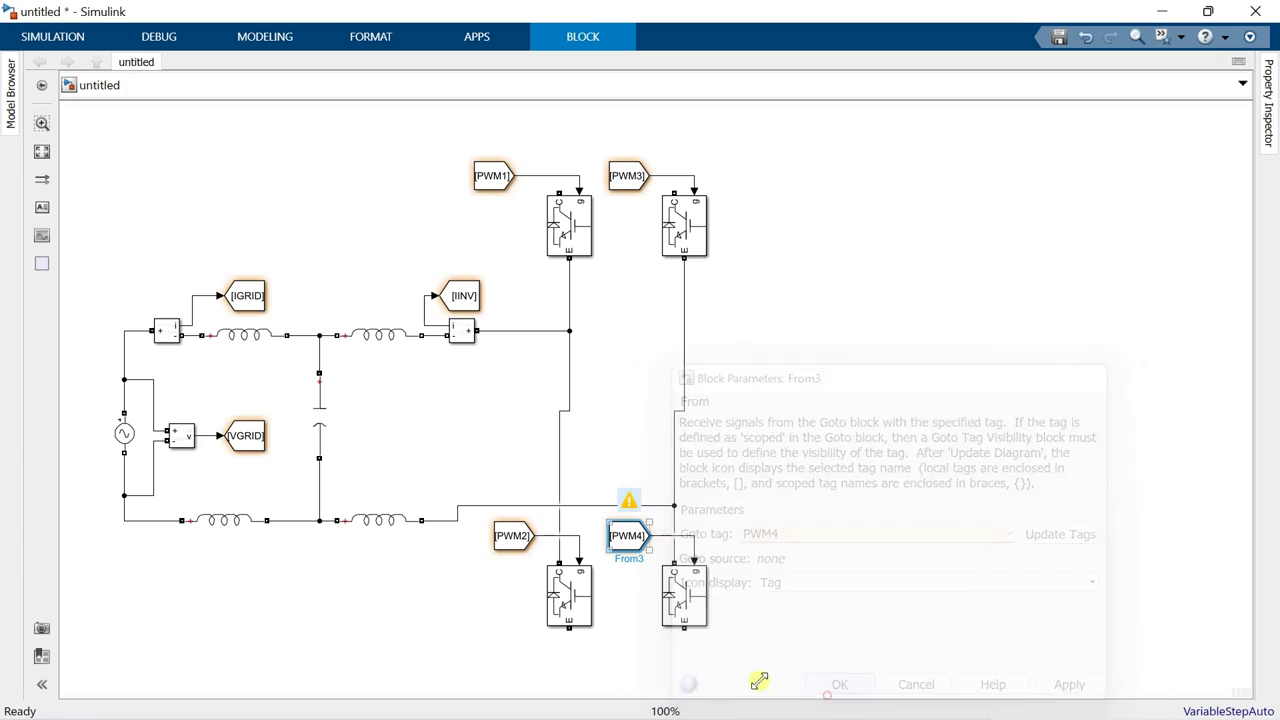
{"action": "left_click", "coordinate": [583, 637]}
{"action": "left_click_drag", "start_coordinate": [583, 637], "coordinate": [688, 632]}
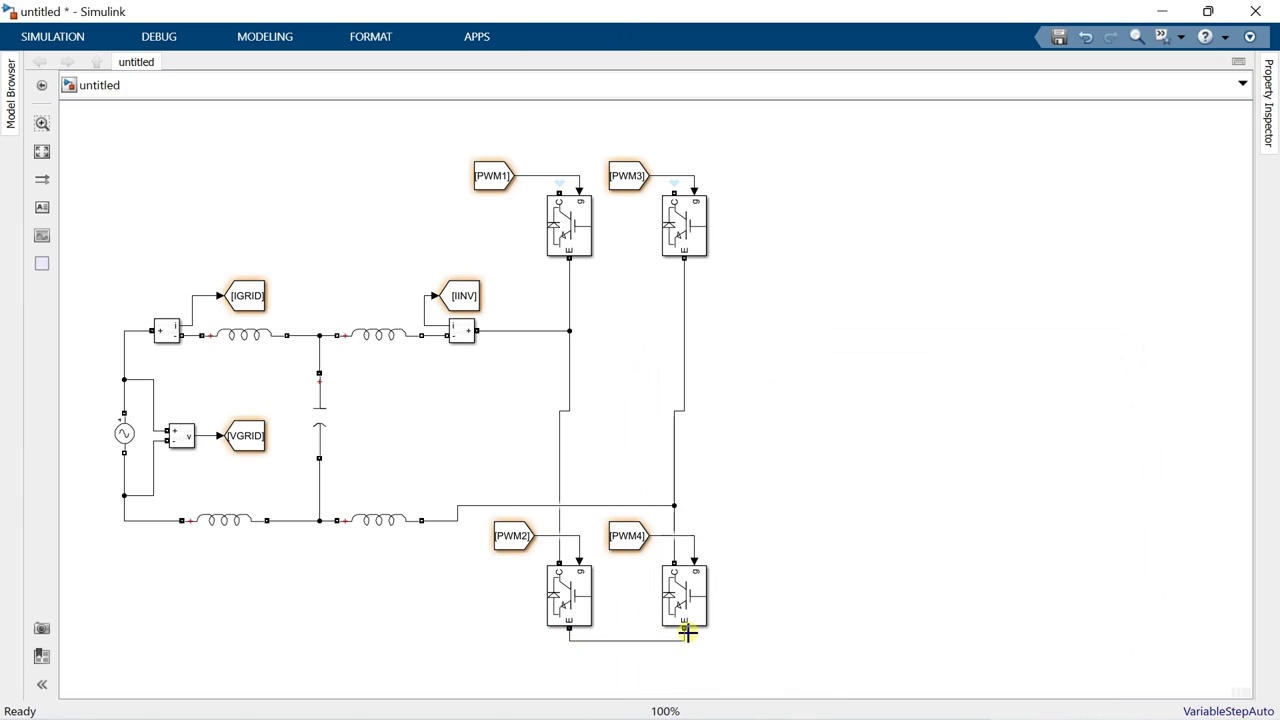
Step: Join the upper IGBT collectors and wire an upright Series RLC Branch across both DC rails
{"action": "left_click_drag", "start_coordinate": [559, 193], "coordinate": [674, 193]}
{"action": "left_click_drag", "start_coordinate": [649, 141], "coordinate": [650, 156]}
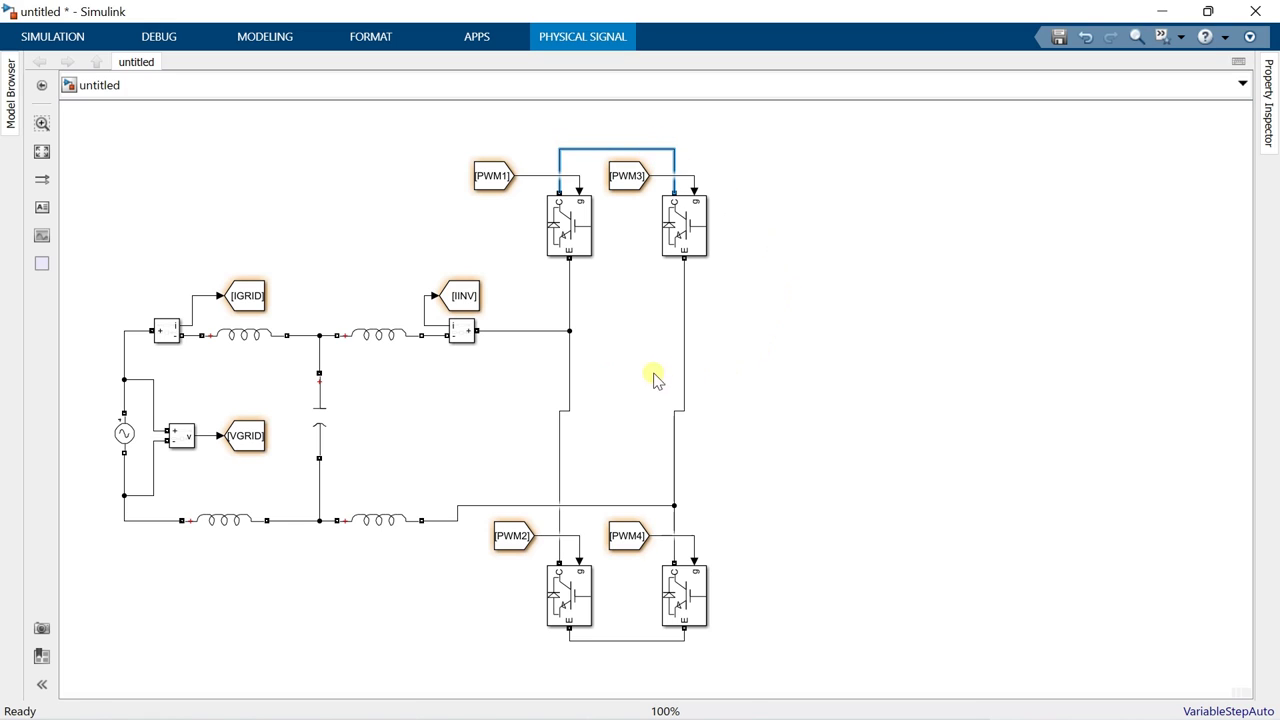
{"action": "double_click", "coordinate": [733, 389]}
{"action": "type", "text": "series"}
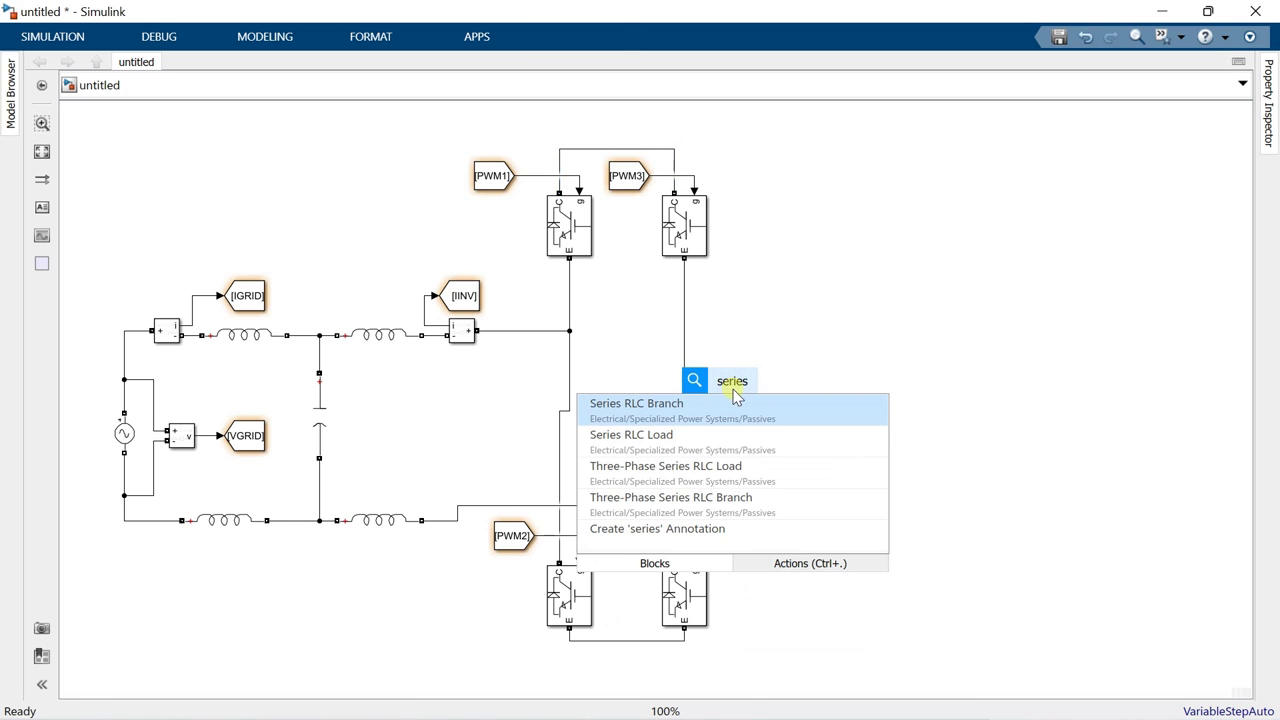
{"action": "left_click", "coordinate": [735, 404]}
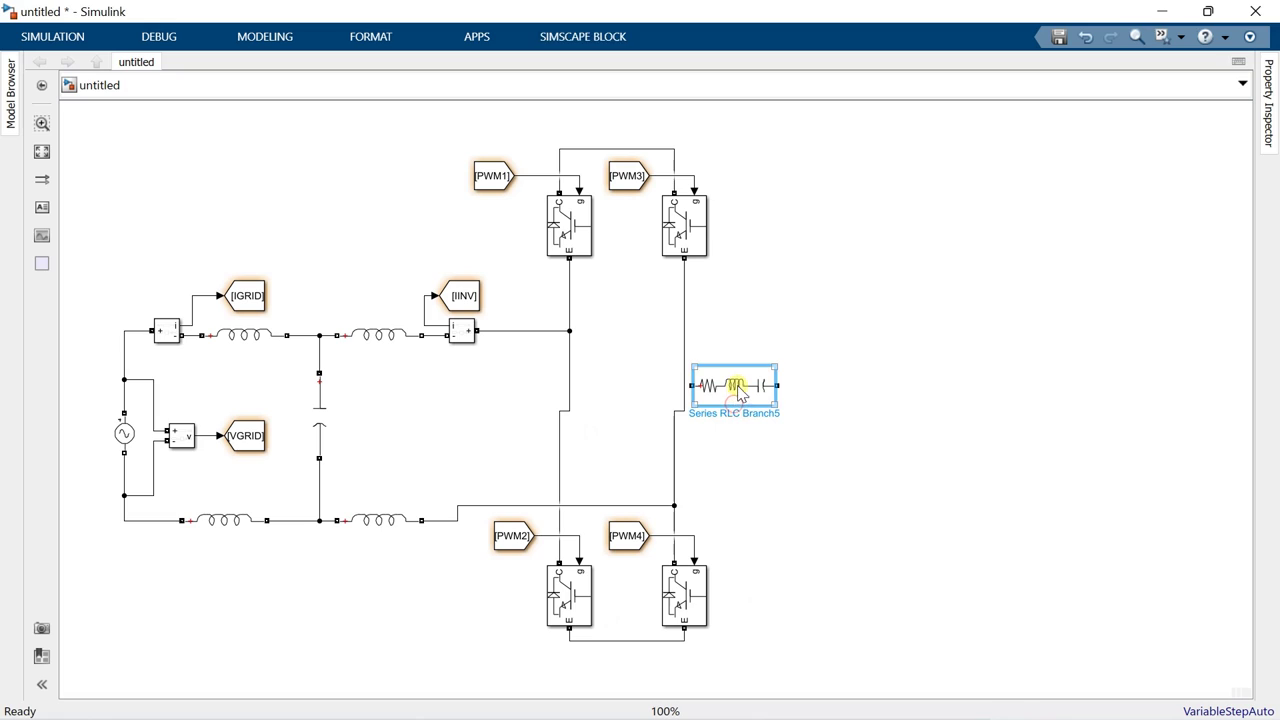
{"action": "left_click_drag", "start_coordinate": [737, 406], "coordinate": [766, 395]}
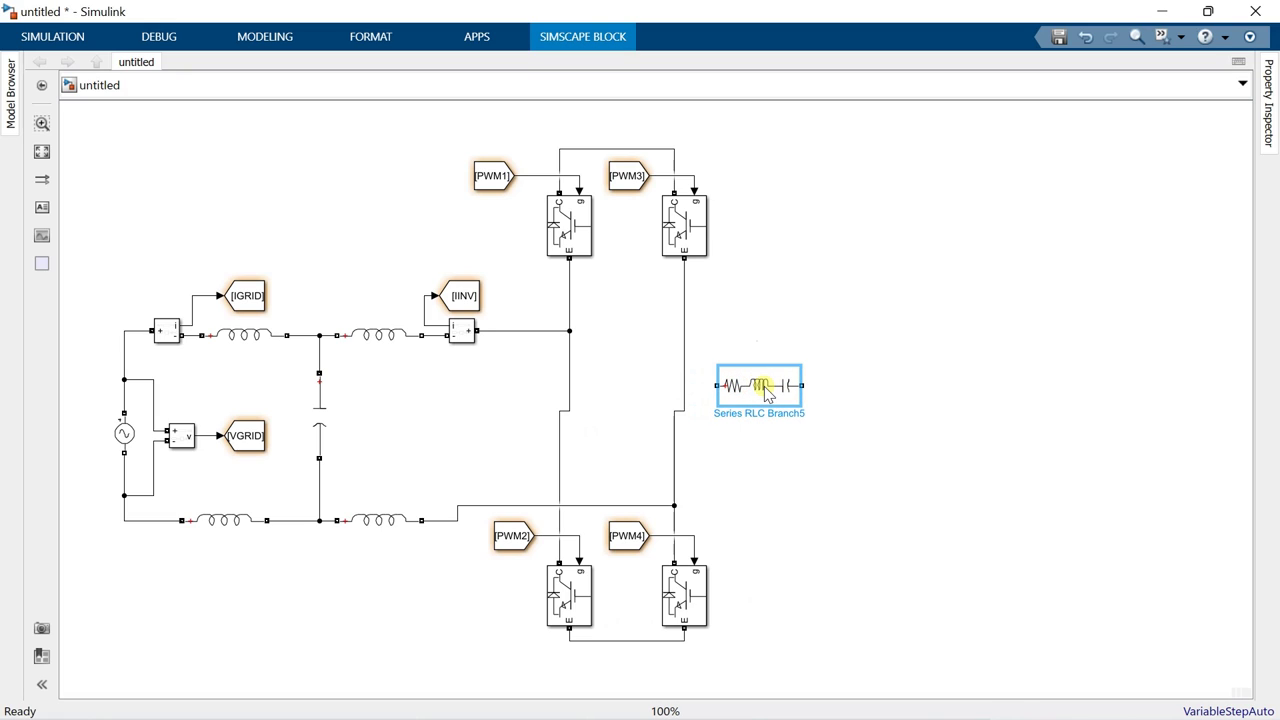
{"action": "key", "text": "ctrl+r"}
{"action": "left_click_drag", "start_coordinate": [760, 340], "coordinate": [674, 149]}
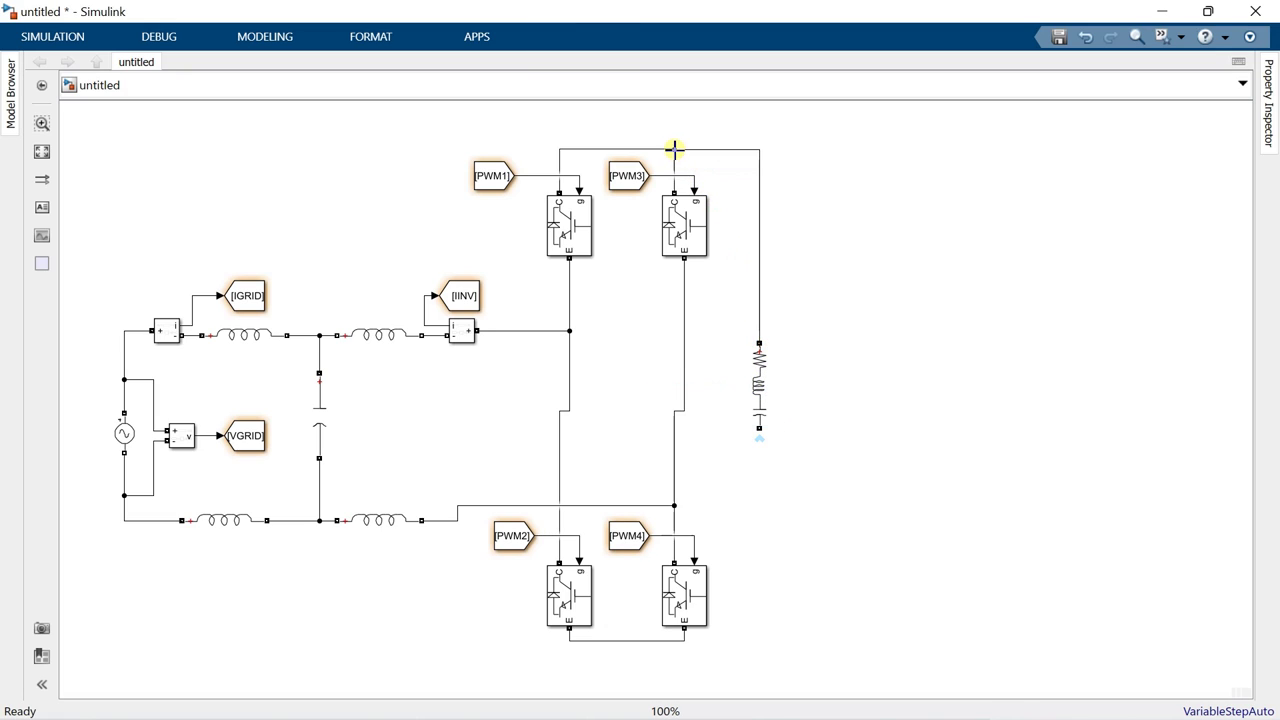
{"action": "left_click", "coordinate": [760, 424]}
{"action": "mouse_move", "coordinate": [760, 430]}
{"action": "left_mouse_down"}
{"action": "mouse_move", "coordinate": [709, 640]}
{"action": "mouse_move", "coordinate": [681, 640]}
{"action": "left_mouse_up"}
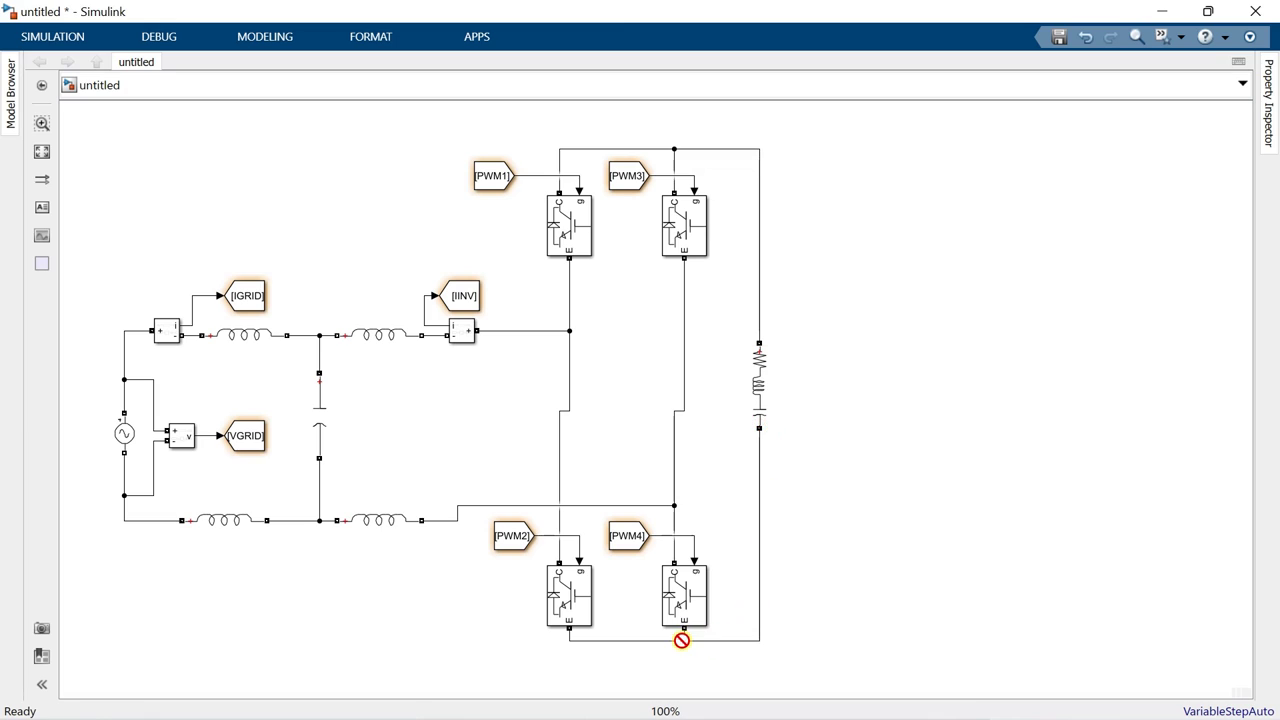
Step: Set the branch to RC with 0.0001 Ω, 5600e-6 F and a 400 V initial voltage
{"action": "double_click", "coordinate": [767, 398]}
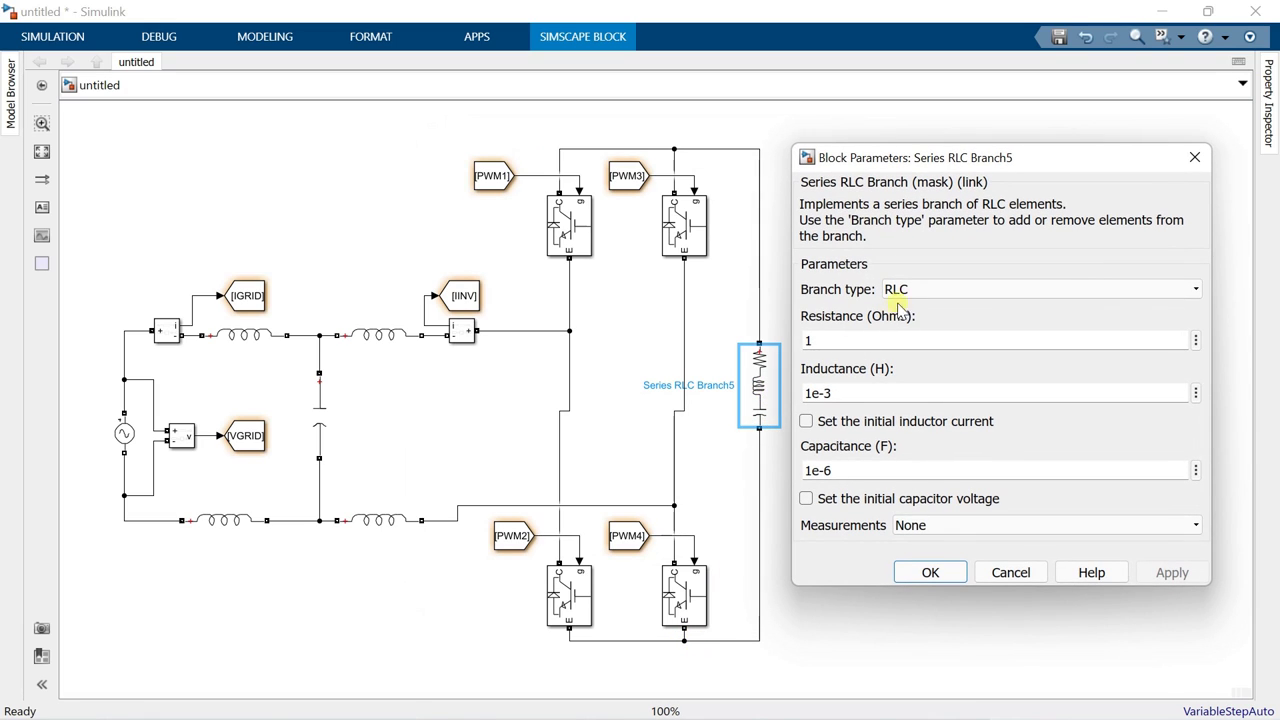
{"action": "left_click", "coordinate": [910, 288]}
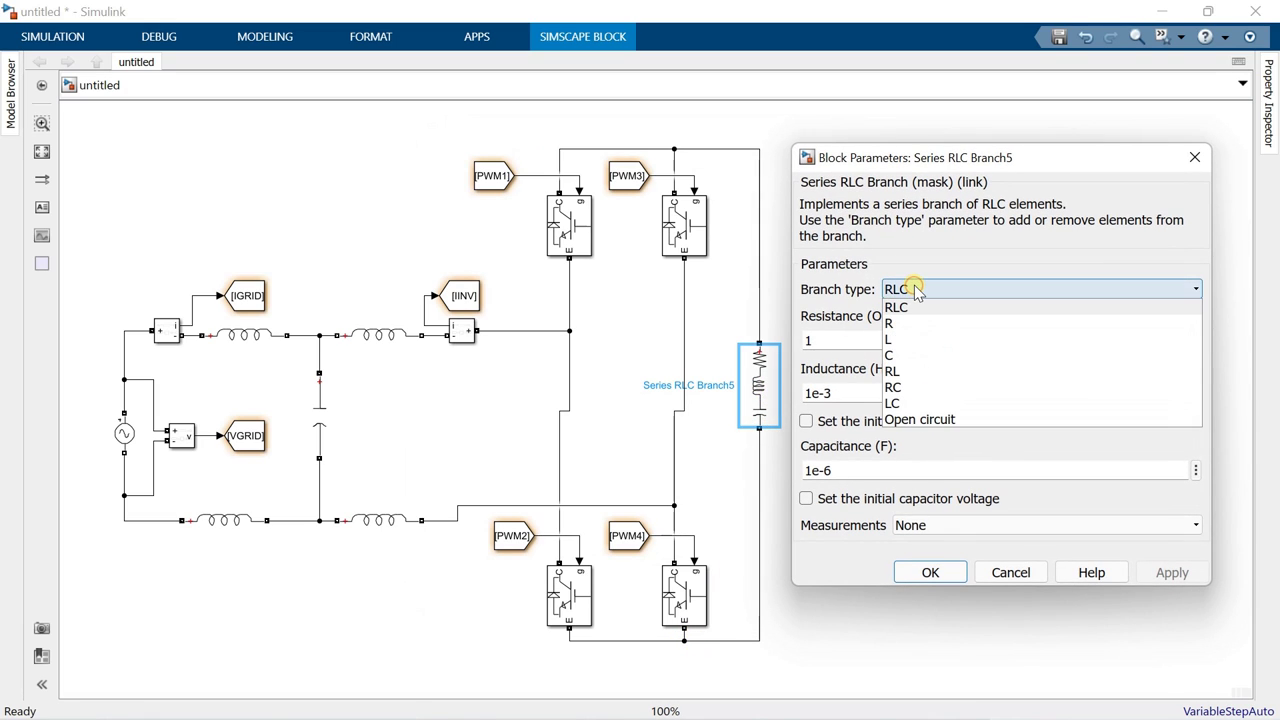
{"action": "left_click", "coordinate": [895, 387]}
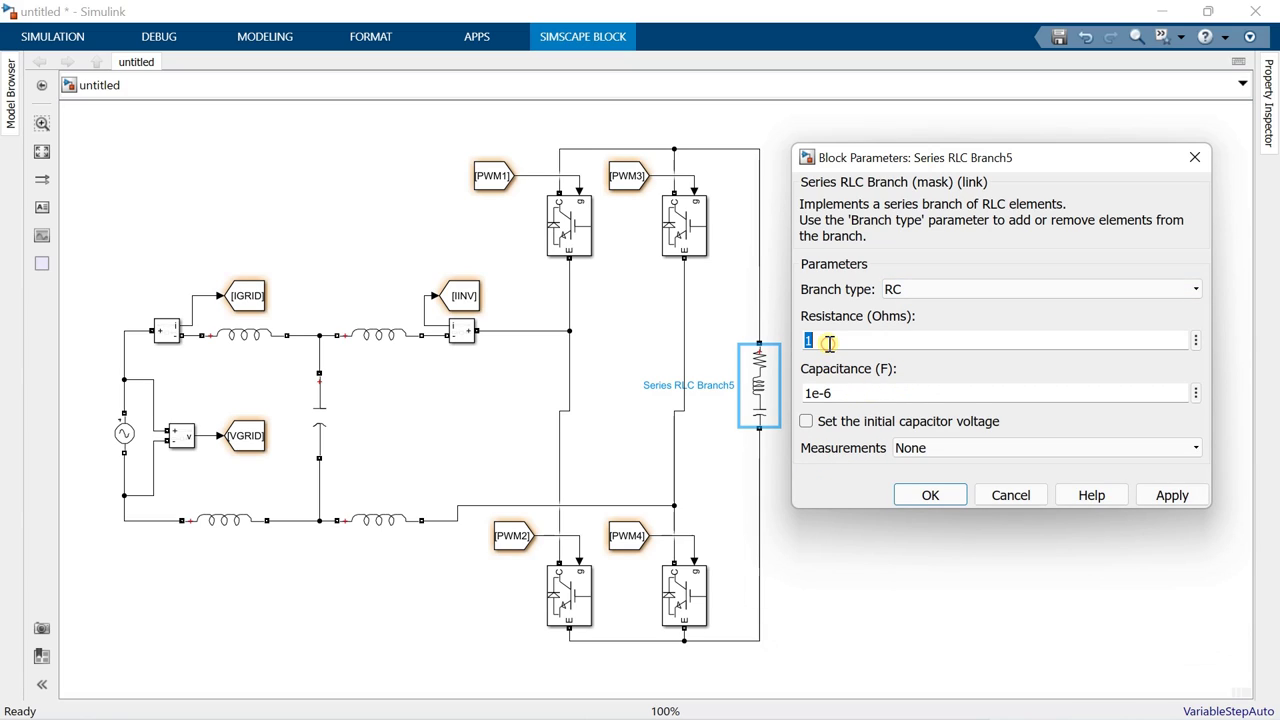
{"action": "type", "text": "0"}
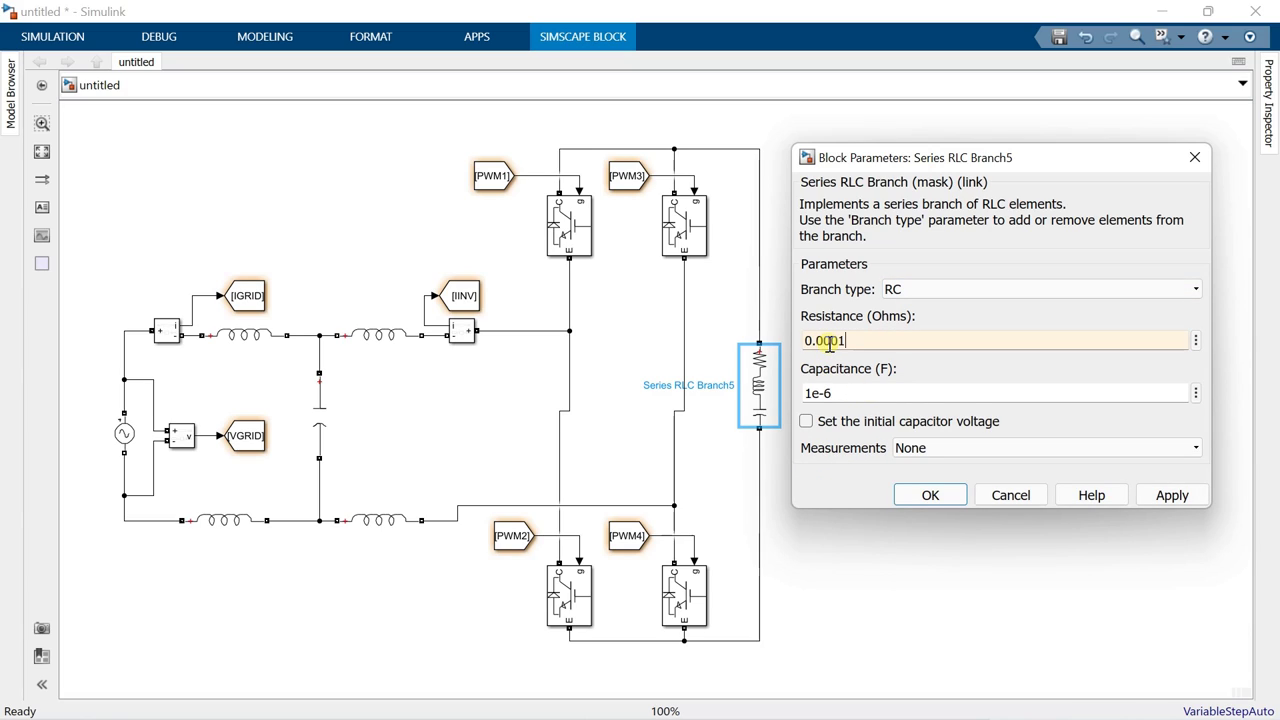
{"action": "double_click", "coordinate": [818, 394]}
{"action": "type", "text": "56"}
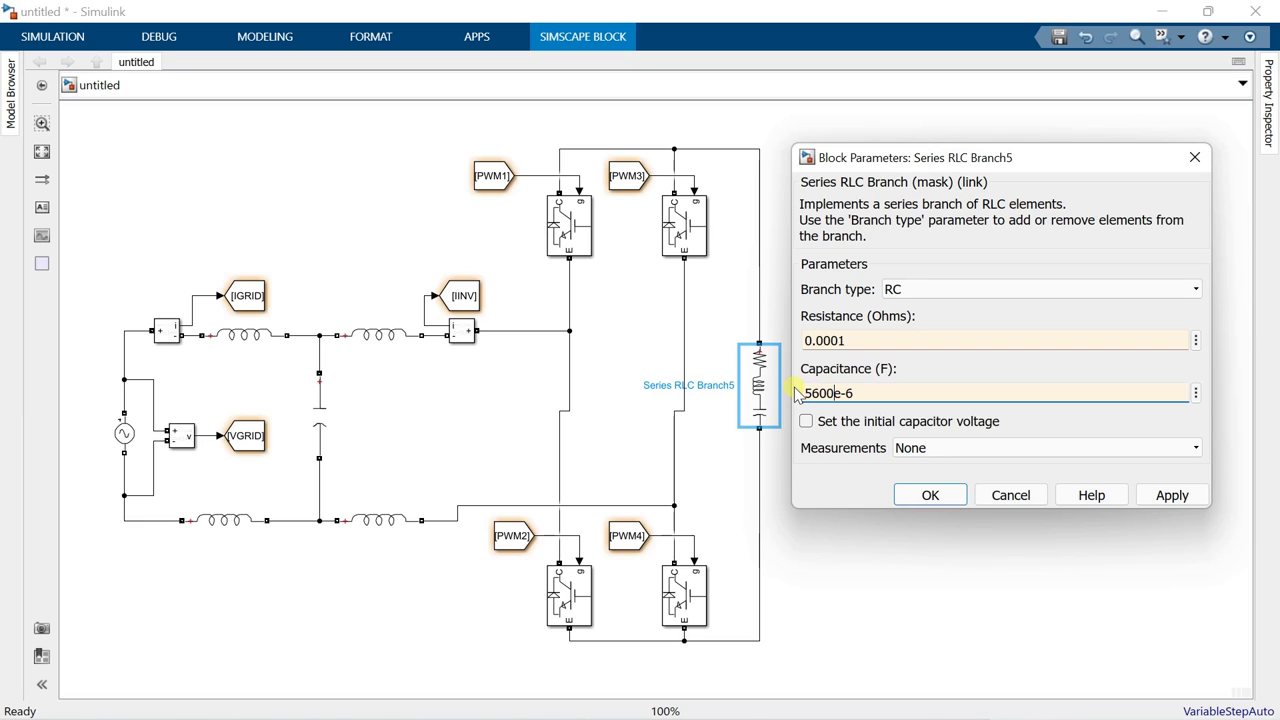
{"action": "type", "text": "00"}
{"action": "left_click", "coordinate": [862, 420]}
{"action": "double_click", "coordinate": [893, 470]}
{"action": "type", "text": "4"}
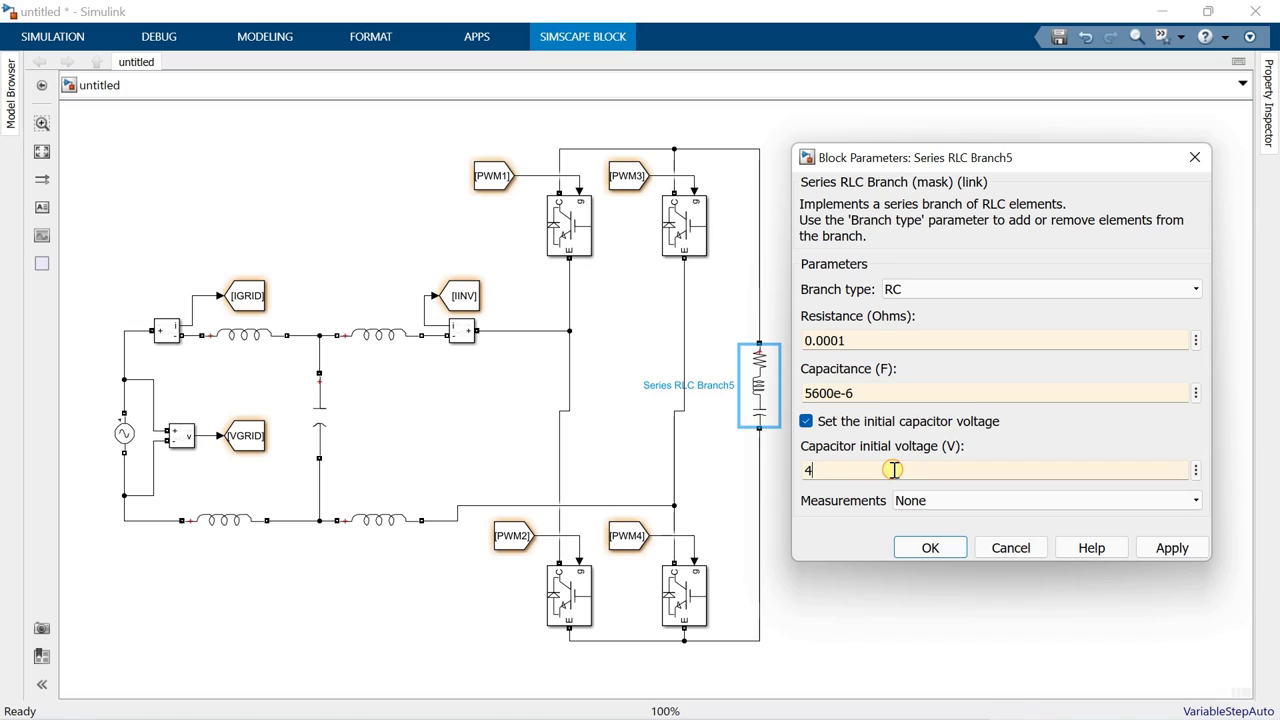
{"action": "left_click", "coordinate": [930, 548]}
Step: Wire a Voltage Measurement copy across the DC-link capacitor, feeding a Goto tagged VDC
{"action": "mouse_move", "coordinate": [183, 432]}
{"action": "left_mouse_down"}
{"action": "mouse_move", "coordinate": [871, 386]}
{"action": "mouse_move", "coordinate": [808, 390]}
{"action": "mouse_move", "coordinate": [760, 305]}
{"action": "left_mouse_up"}
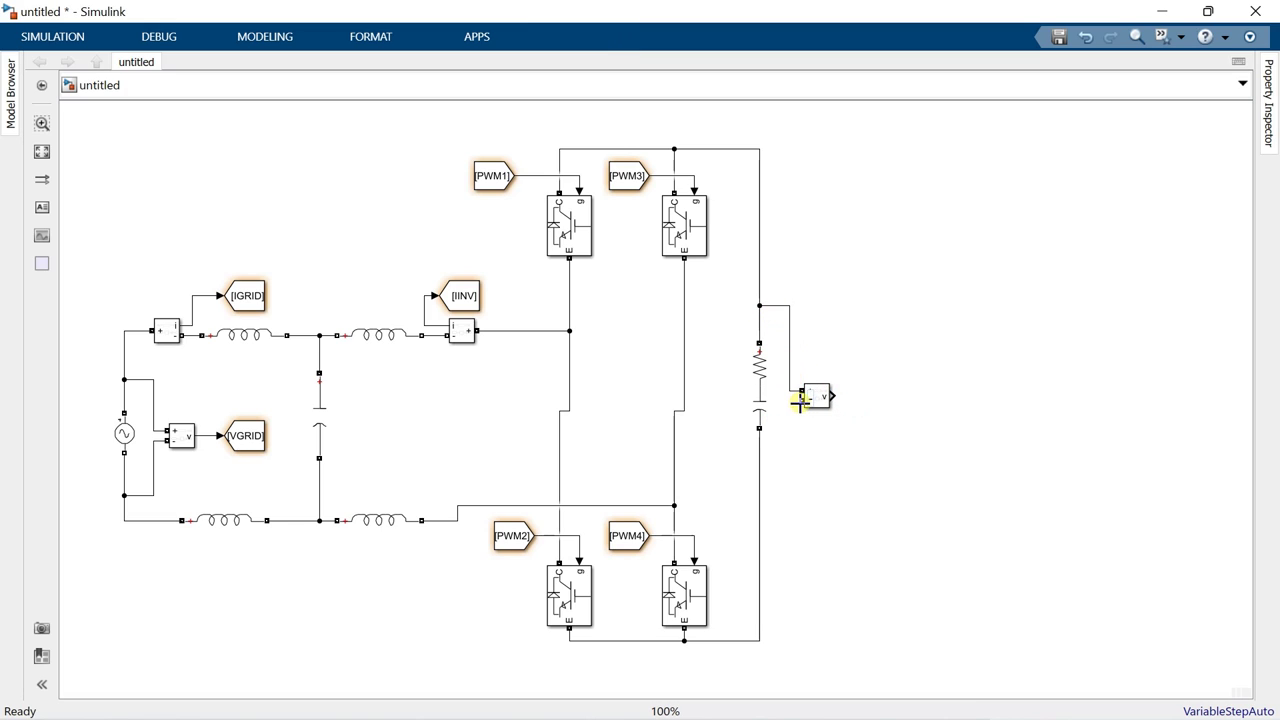
{"action": "left_click_drag", "start_coordinate": [800, 402], "coordinate": [760, 451]}
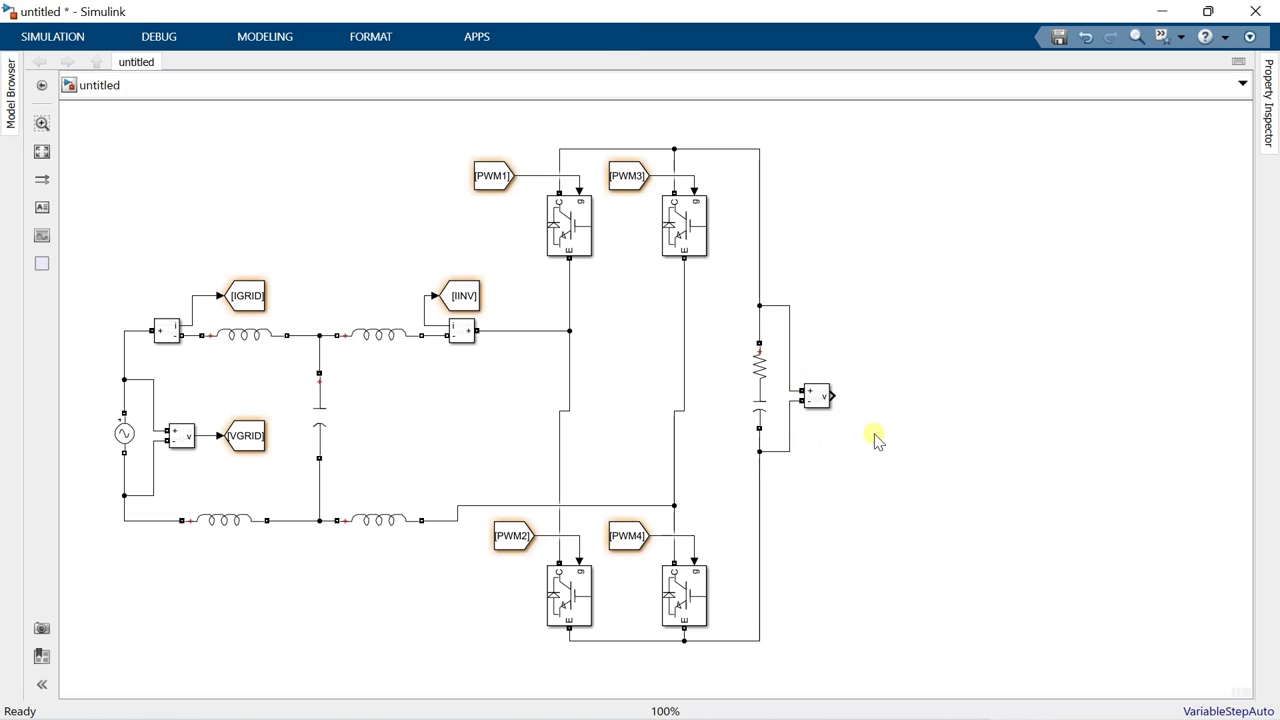
{"action": "type", "text": "goto"}
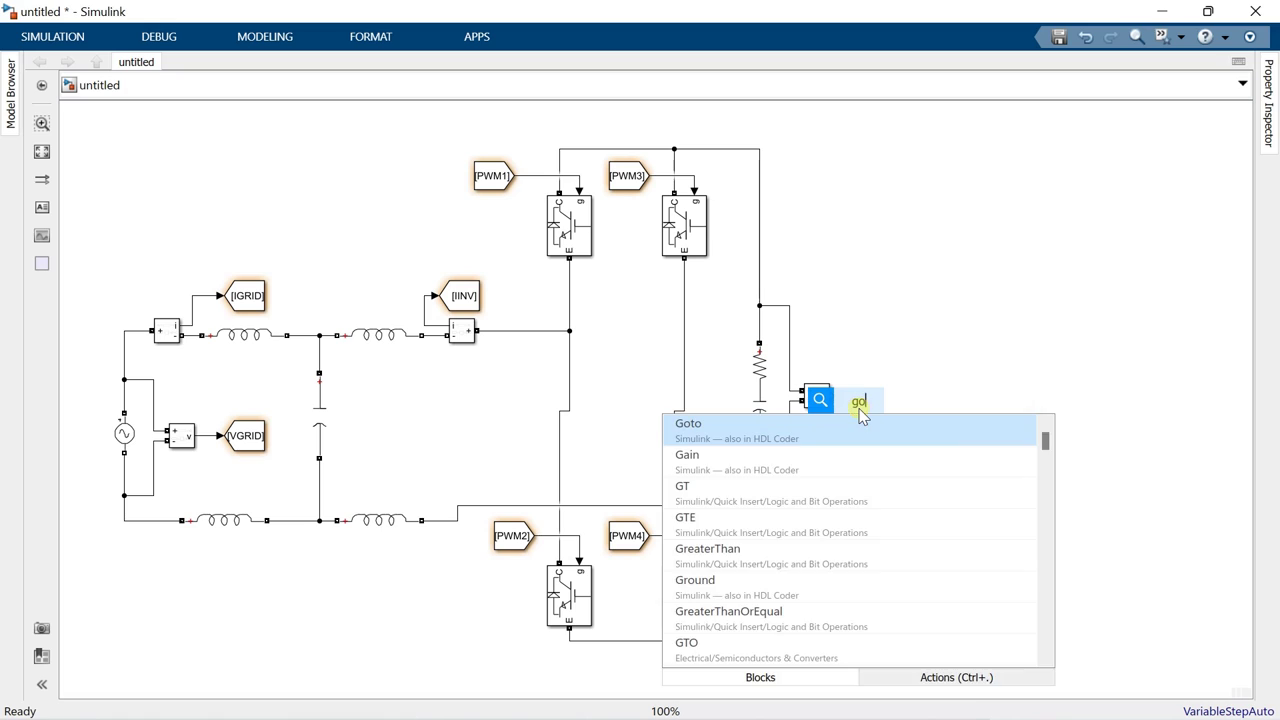
{"action": "left_click", "coordinate": [860, 422]}
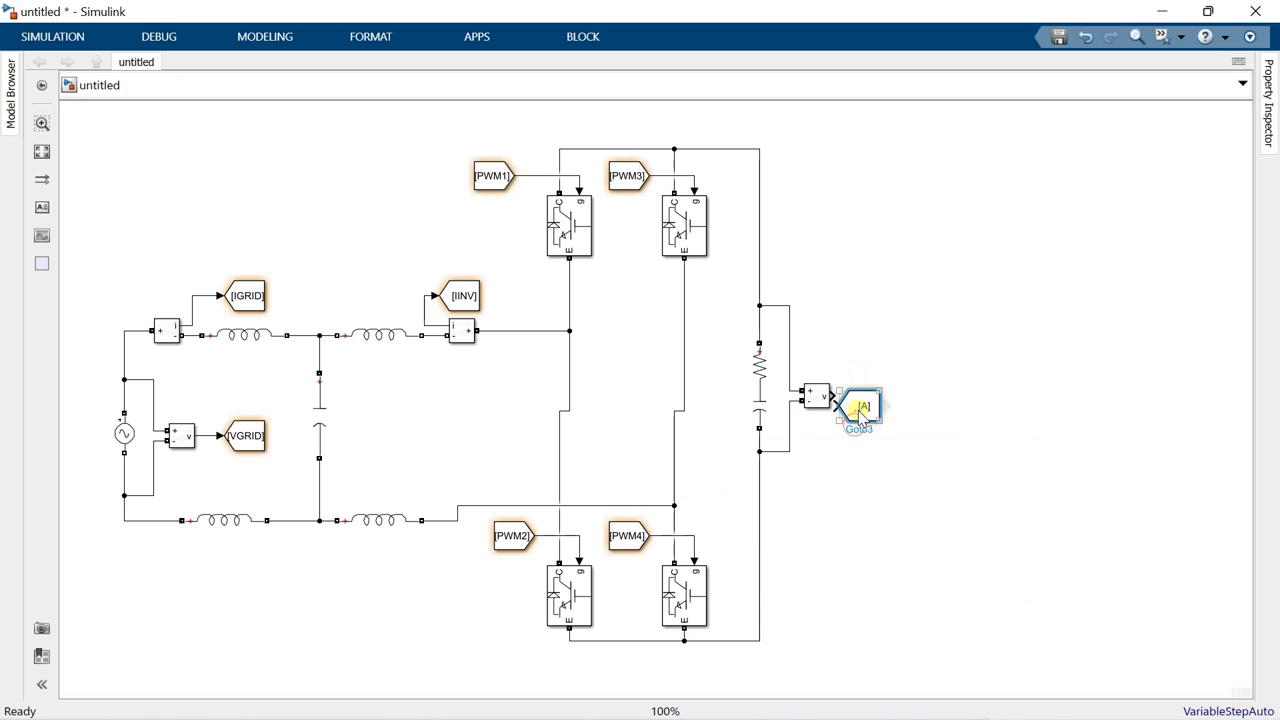
{"action": "double_click", "coordinate": [870, 398]}
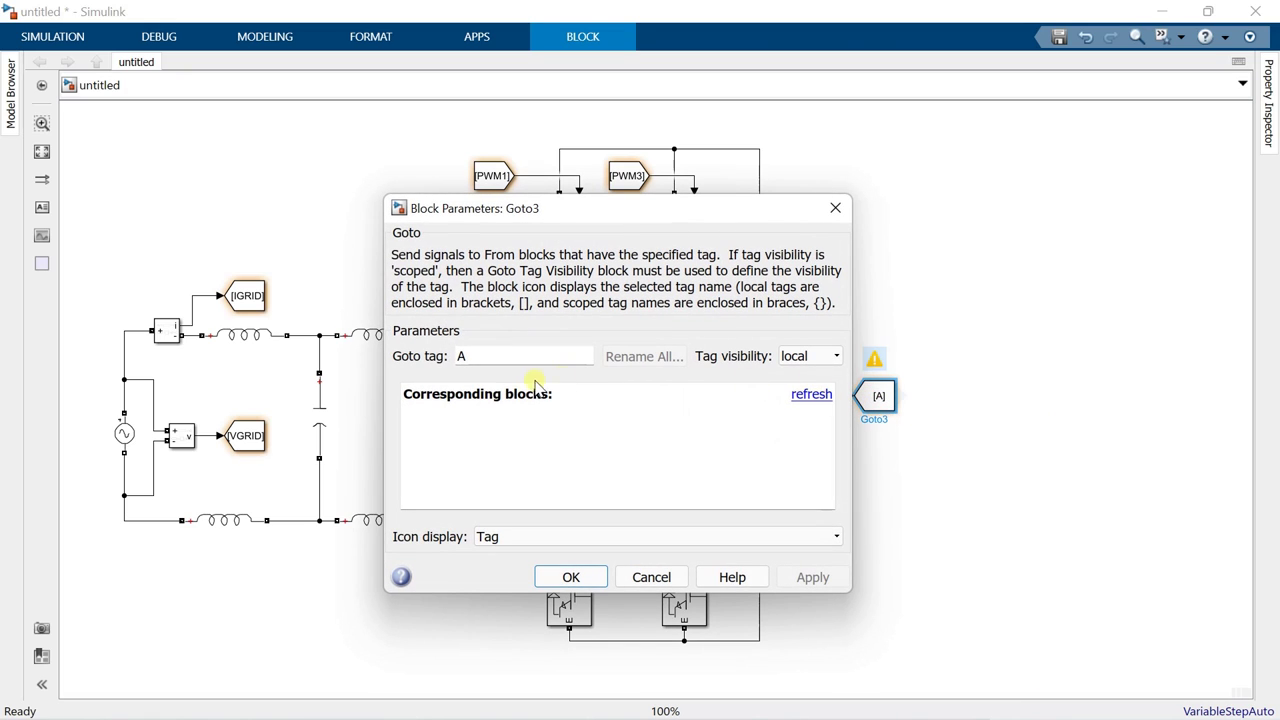
{"action": "type", "text": "VDC"}
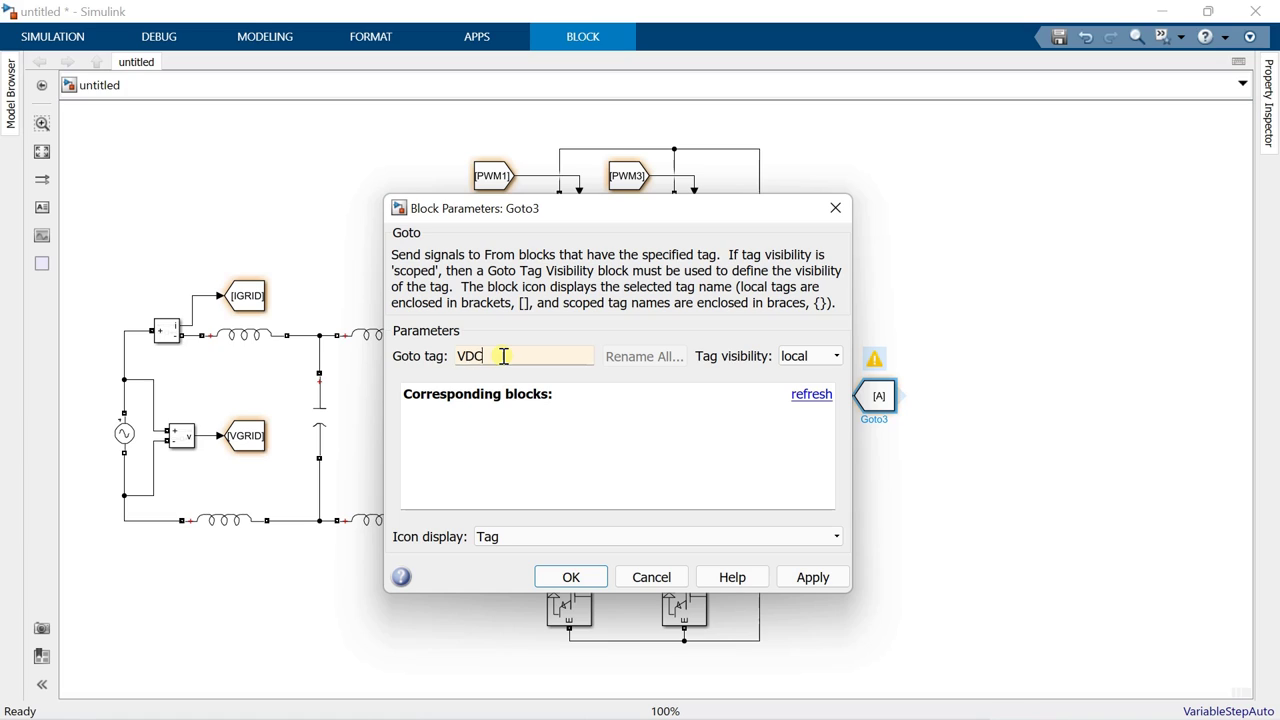
{"action": "left_click", "coordinate": [571, 576]}
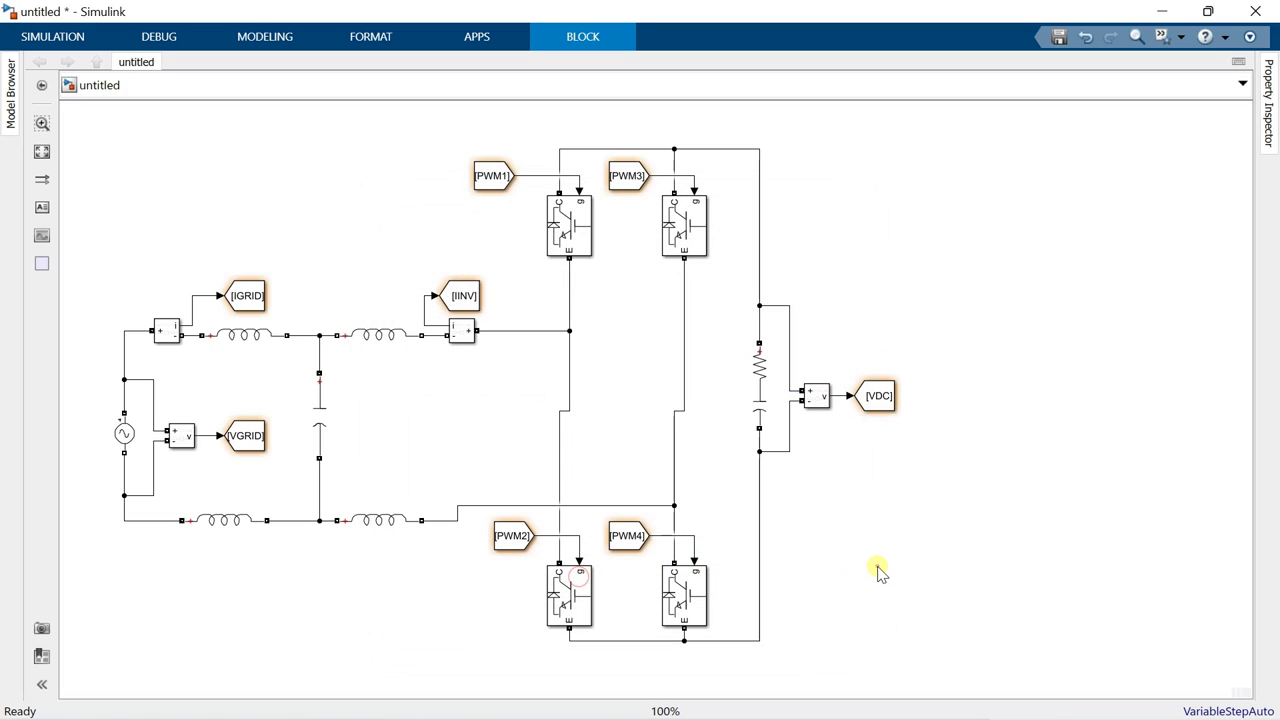
{"action": "left_click", "coordinate": [878, 571]}
Step: Add upright Mosfets without measurement ports, wired in series between the upper and lower DC rails
{"action": "type", "text": "mosfet"}
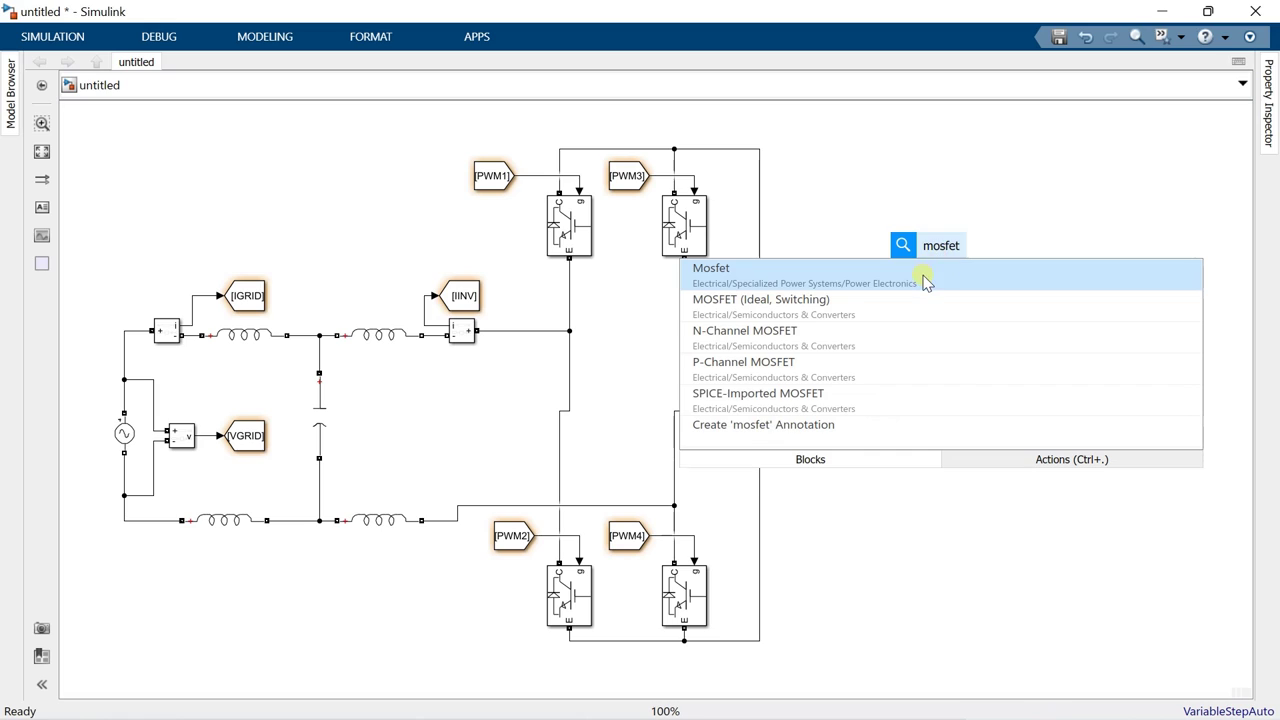
{"action": "left_click", "coordinate": [925, 283]}
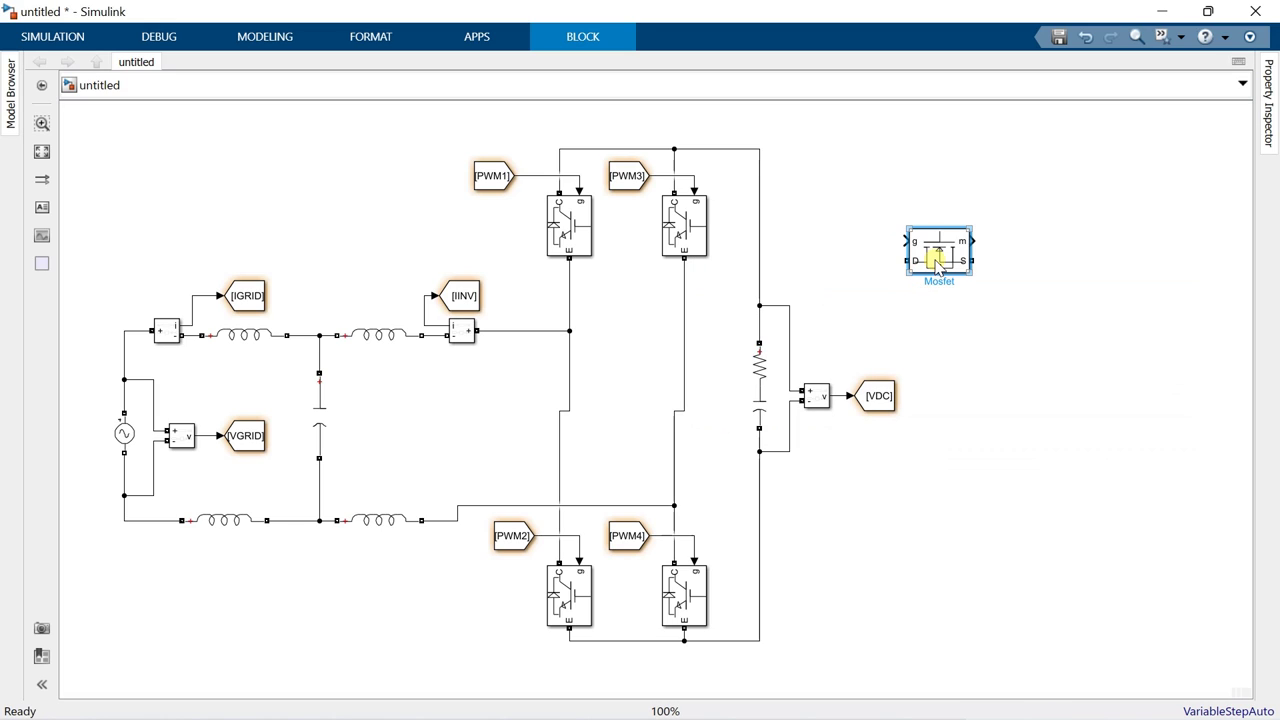
{"action": "key", "text": "ctrl+r"}
{"action": "double_click", "coordinate": [938, 255]}
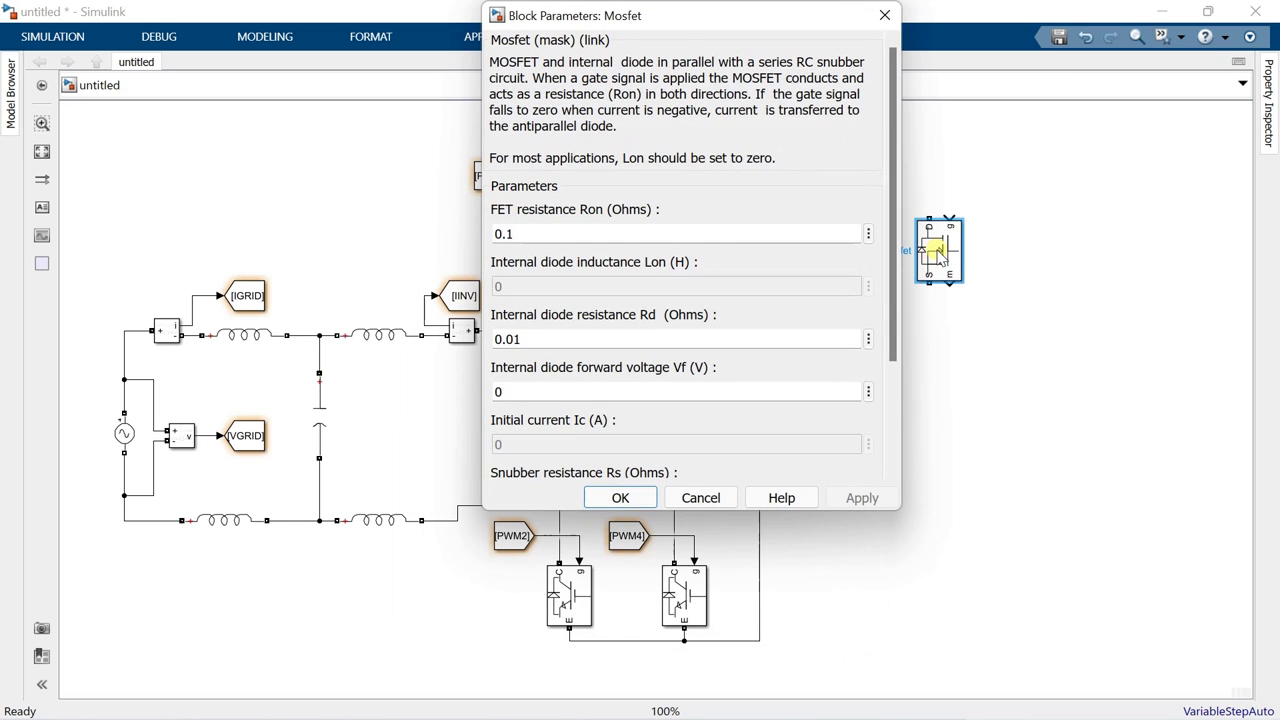
{"action": "scroll", "coordinate": [614, 410], "scroll_direction": "down", "scroll_amount": 3}
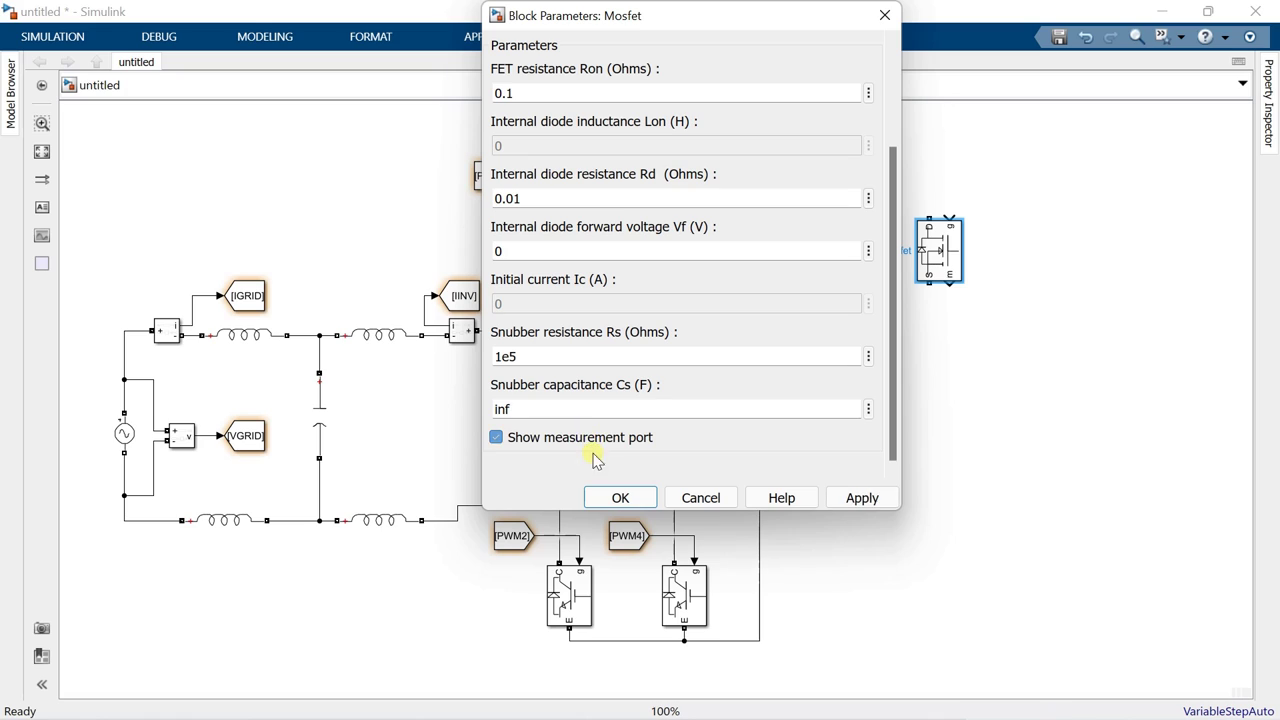
{"action": "left_click", "coordinate": [591, 447]}
{"action": "left_click", "coordinate": [620, 497]}
{"action": "mouse_move", "coordinate": [968, 258]}
{"action": "left_mouse_down"}
{"action": "mouse_move", "coordinate": [972, 240]}
{"action": "mouse_move", "coordinate": [957, 413]}
{"action": "mouse_move", "coordinate": [965, 277]}
{"action": "left_mouse_up"}
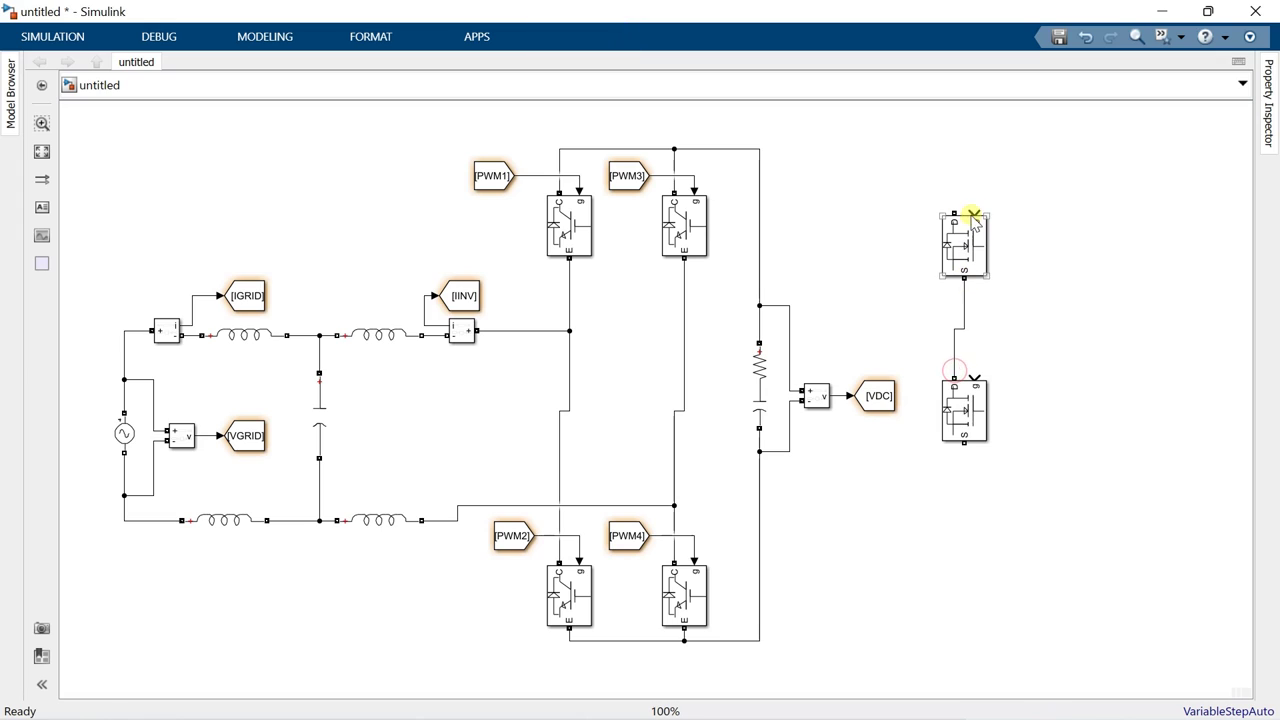
{"action": "mouse_move", "coordinate": [953, 212]}
{"action": "left_mouse_down"}
{"action": "mouse_move", "coordinate": [803, 143]}
{"action": "mouse_move", "coordinate": [759, 149]}
{"action": "left_mouse_up"}
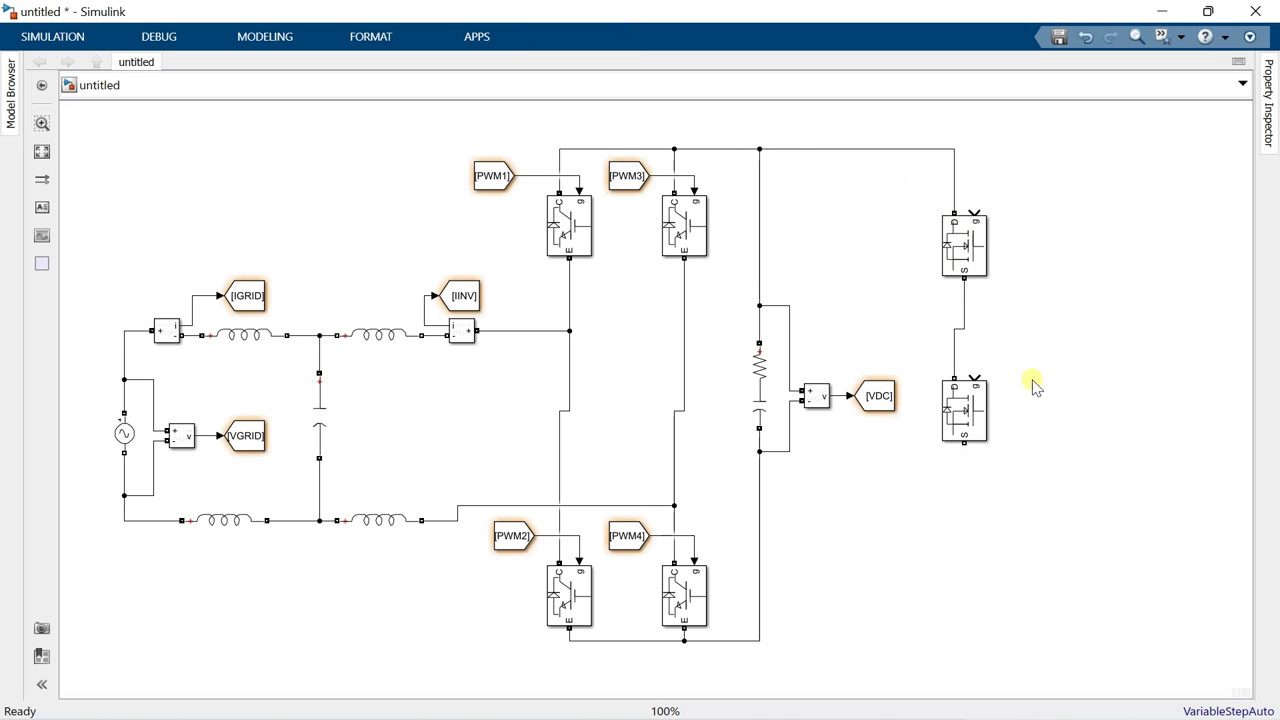
{"action": "left_click_drag", "start_coordinate": [963, 440], "coordinate": [760, 638]}
Step: Add a From block tagged Buck and wire it to the upper MOSFET's gate
{"action": "double_click", "coordinate": [856, 200]}
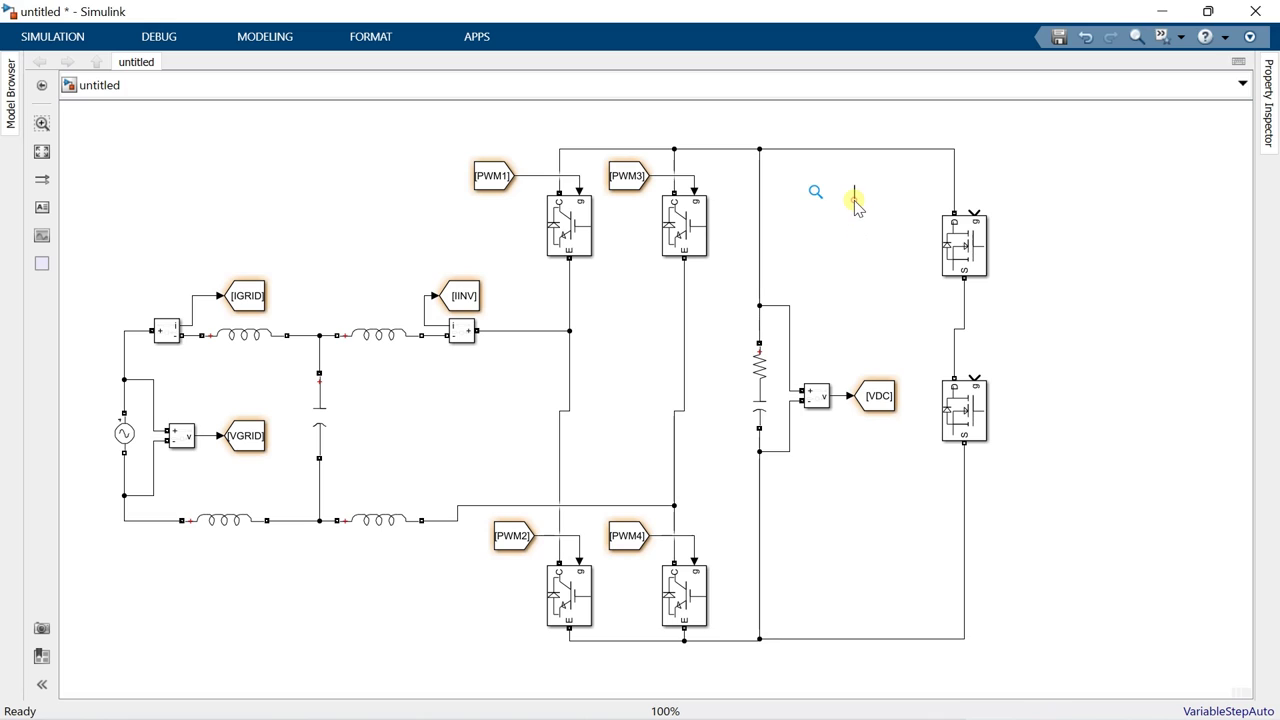
{"action": "type", "text": "from"}
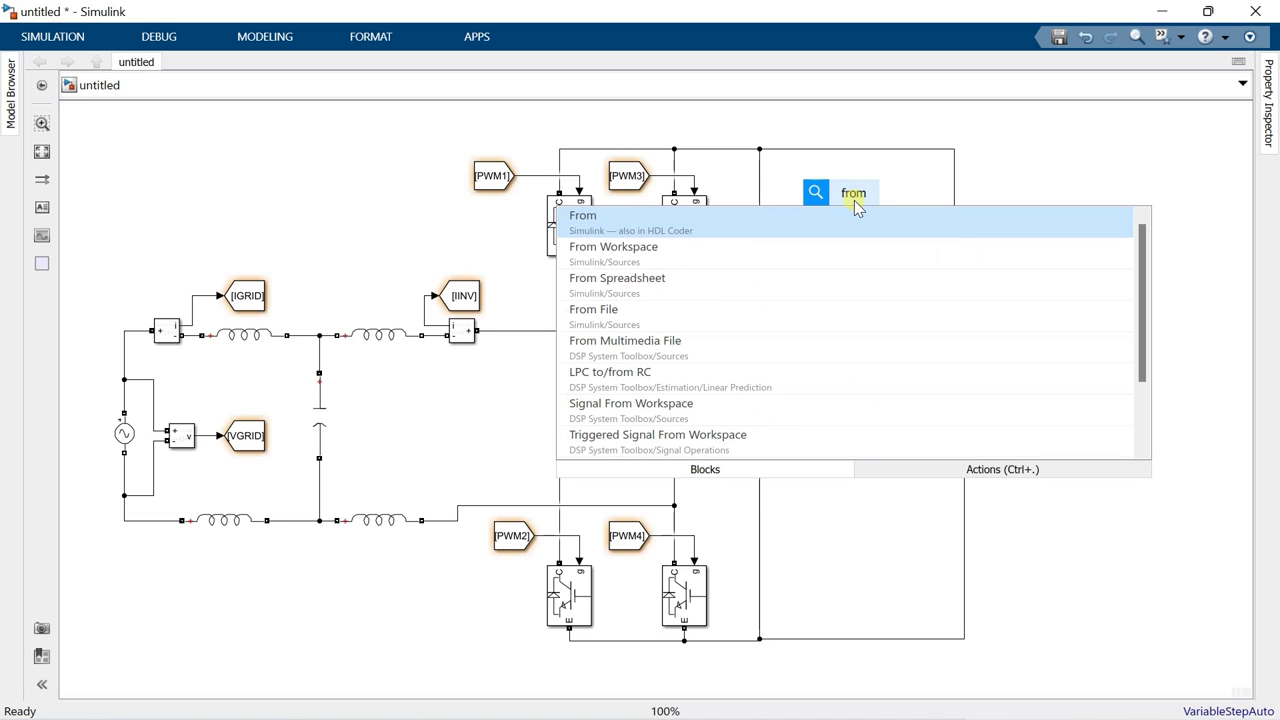
{"action": "left_click", "coordinate": [884, 228]}
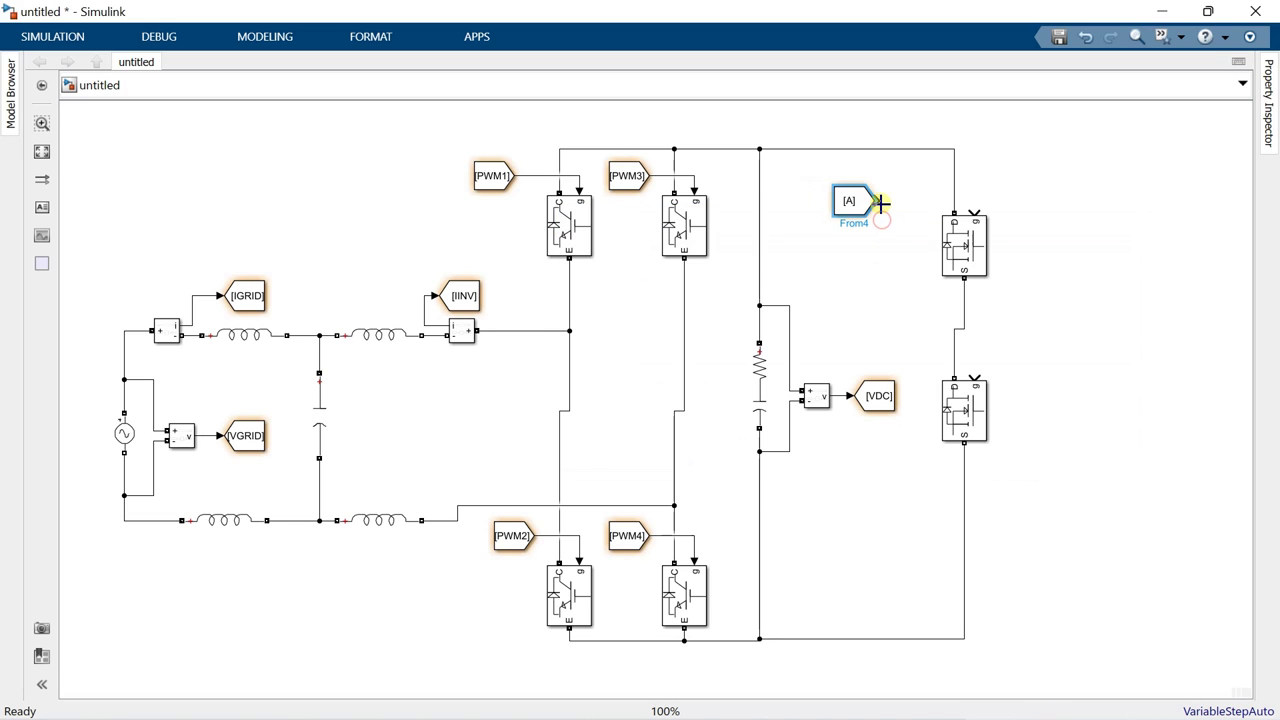
{"action": "left_click_drag", "start_coordinate": [880, 203], "coordinate": [975, 213]}
{"action": "left_click_drag", "start_coordinate": [870, 203], "coordinate": [893, 197]}
{"action": "left_click", "coordinate": [869, 196]}
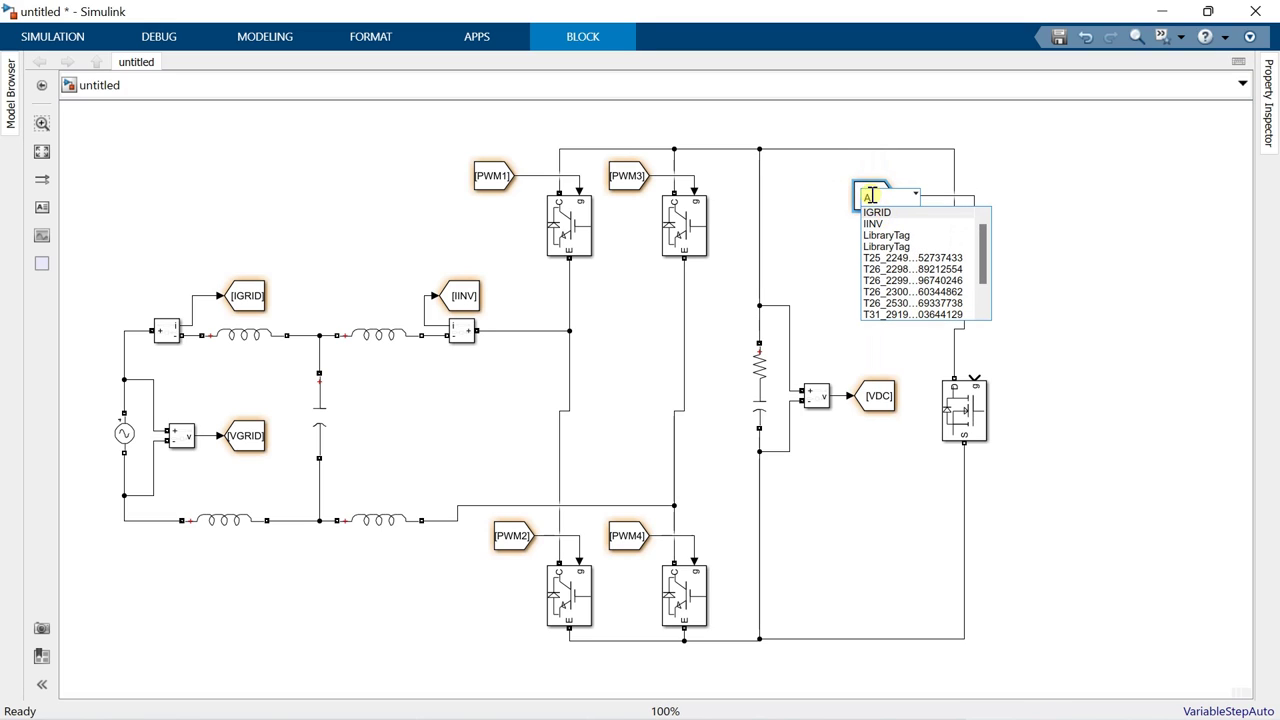
{"action": "key", "text": "Return"}
{"action": "double_click", "coordinate": [870, 196]}
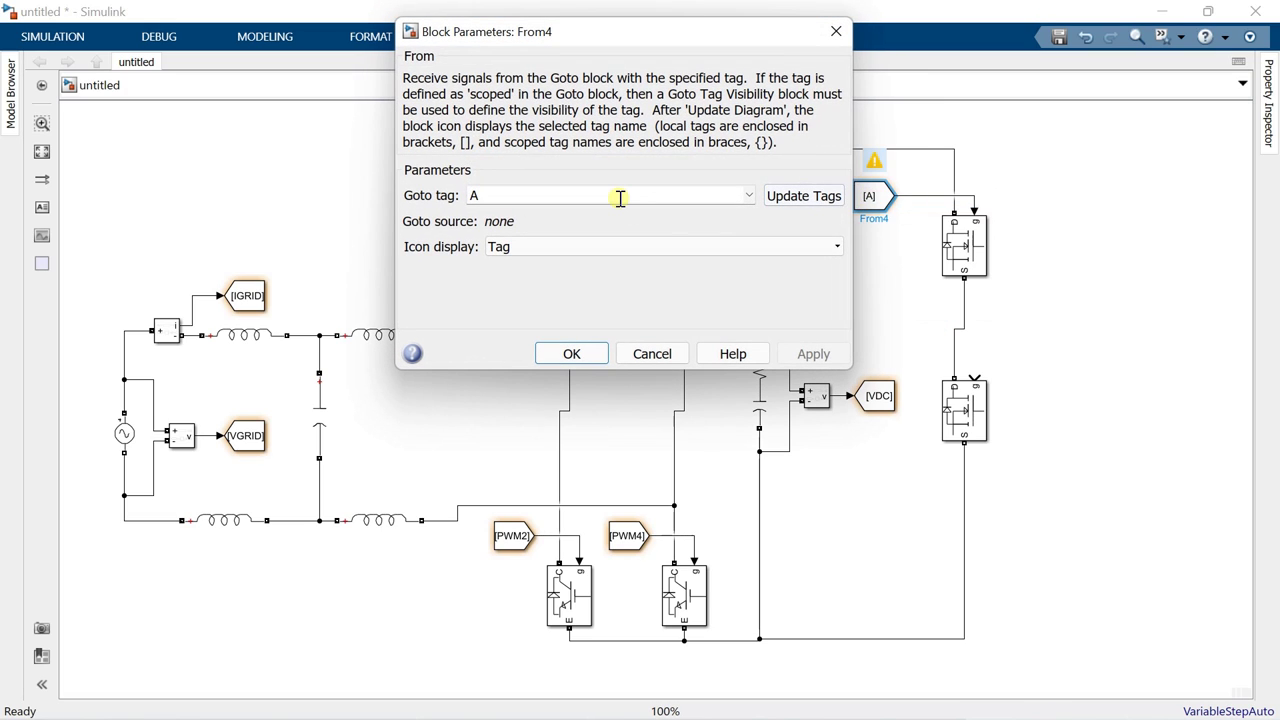
{"action": "type", "text": "Buck"}
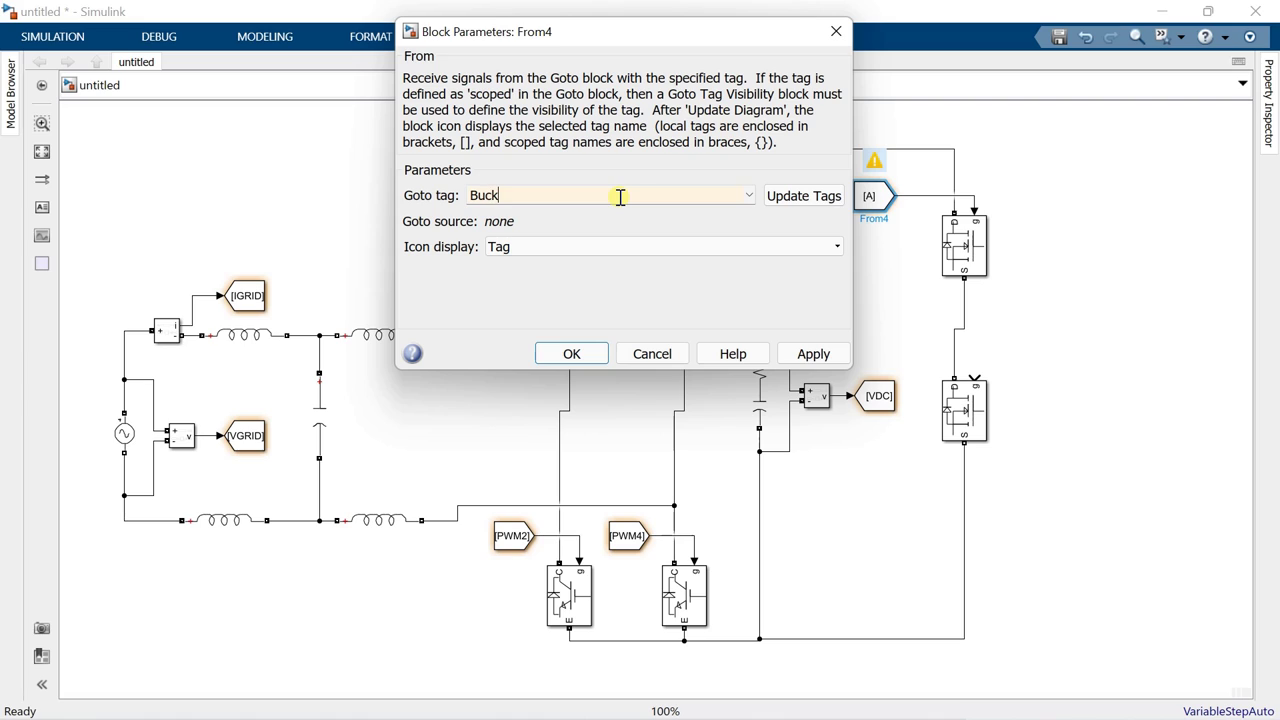
{"action": "left_click", "coordinate": [571, 353]}
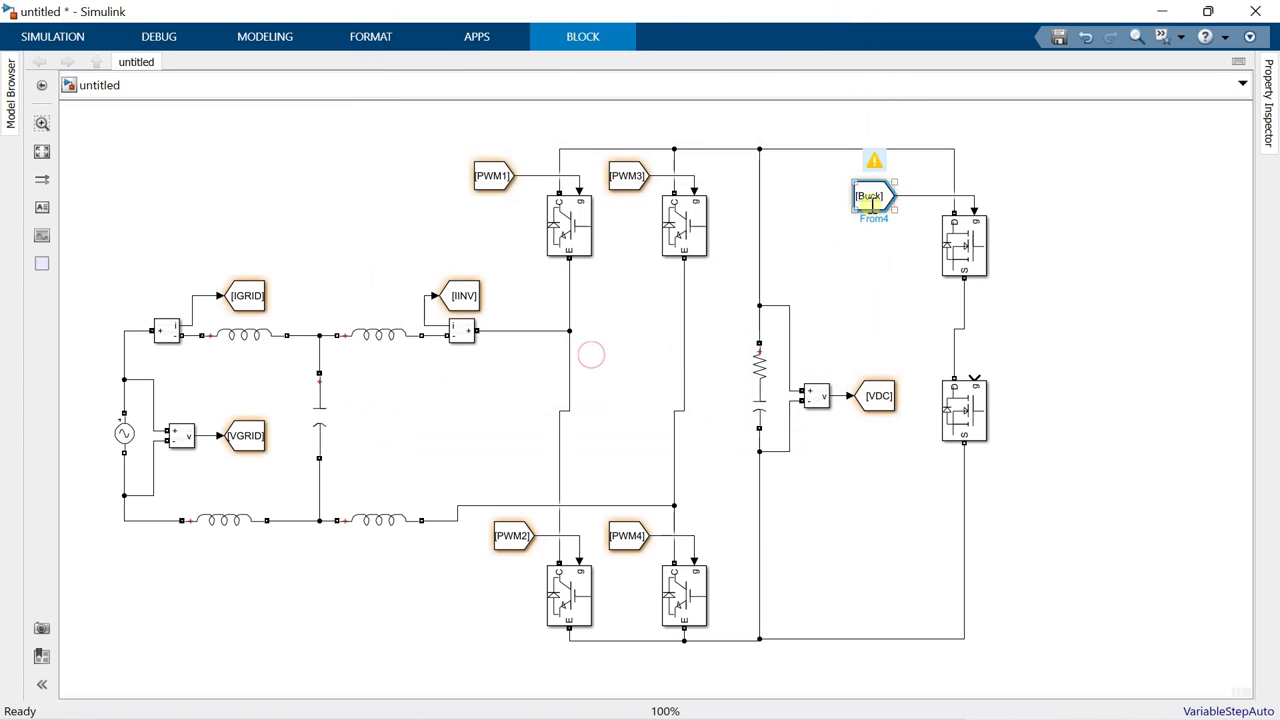
Step: Copy the From block to the lower MOSFET, retag it Boost, and select most of the circuit
{"action": "left_click_drag", "start_coordinate": [870, 196], "coordinate": [972, 374]}
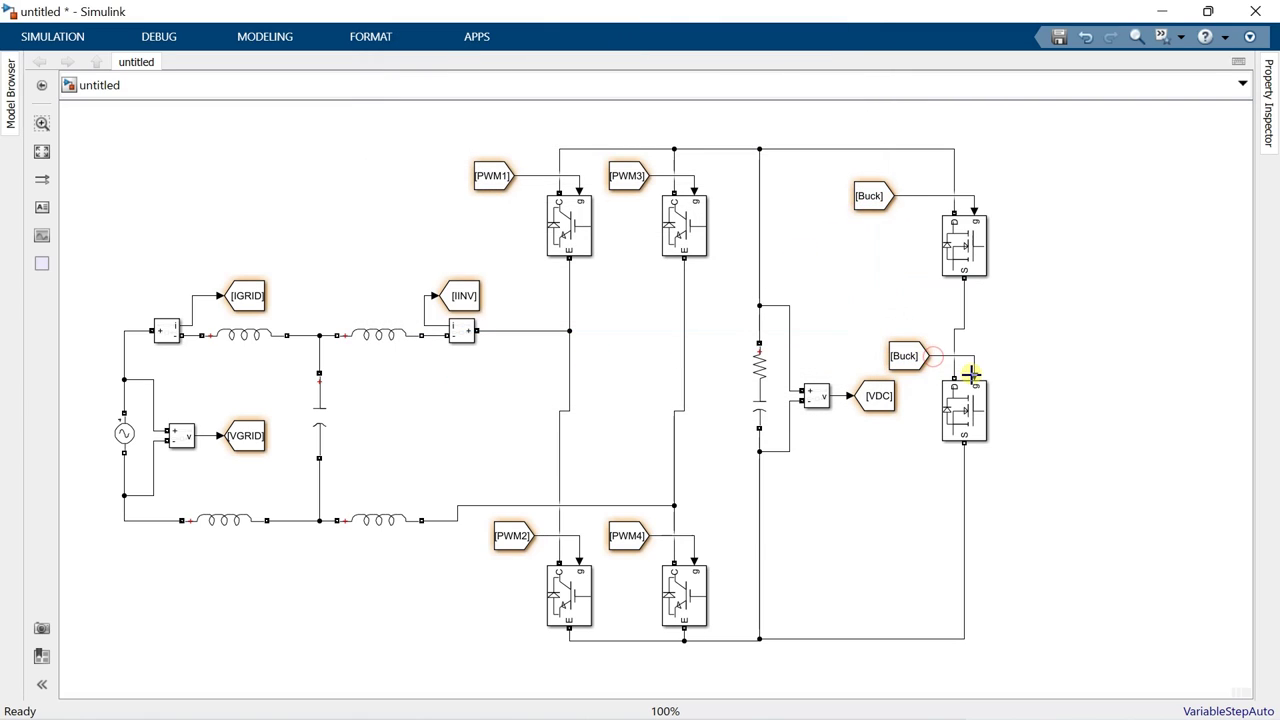
{"action": "double_click", "coordinate": [904, 357]}
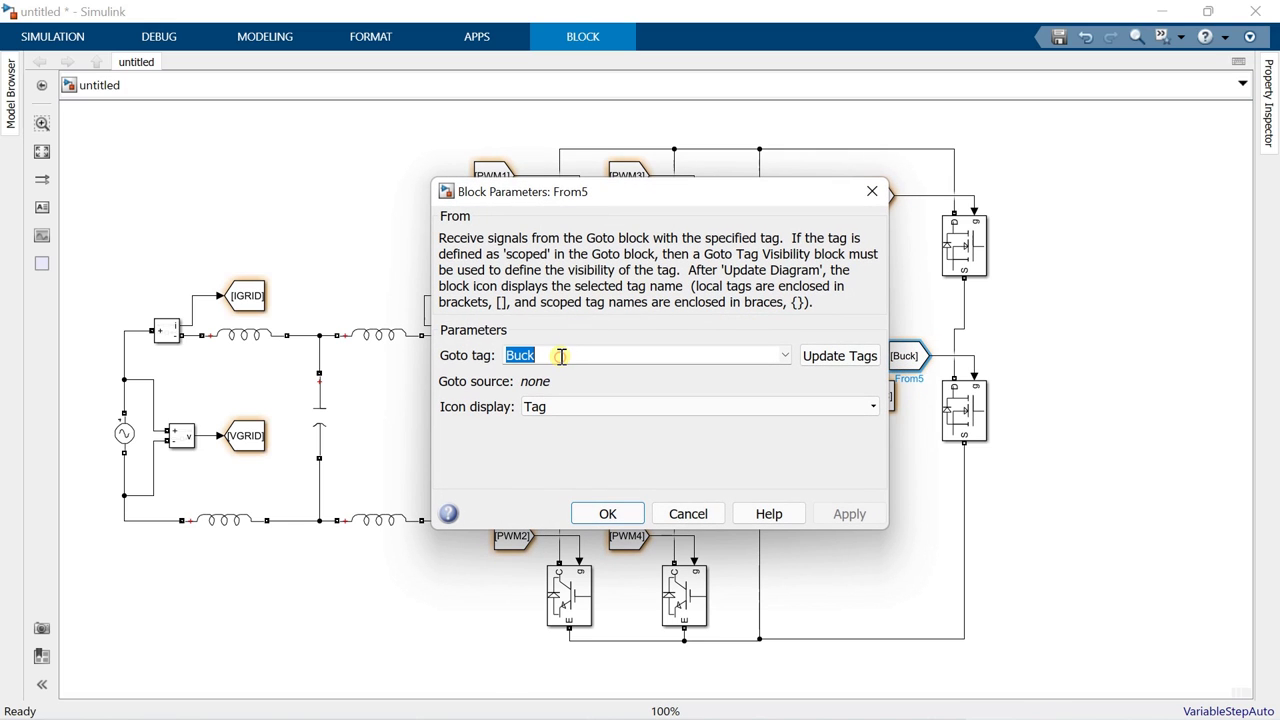
{"action": "type", "text": "Boost"}
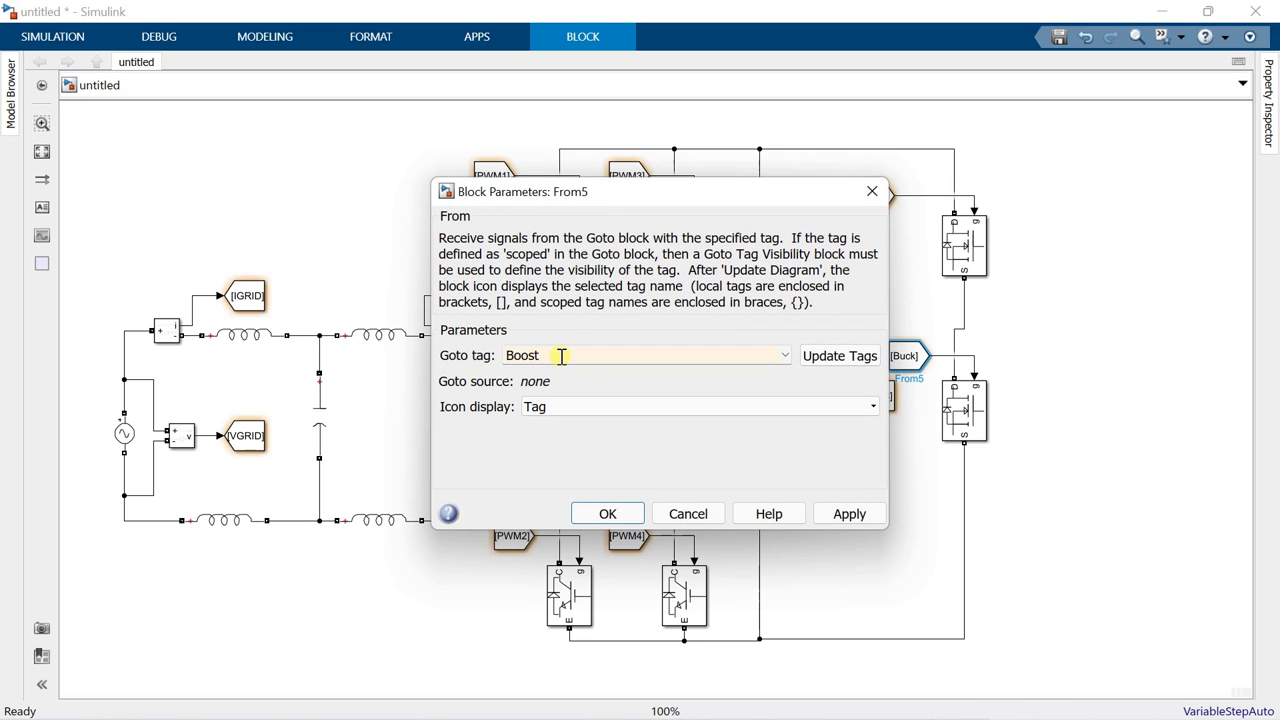
{"action": "left_click", "coordinate": [596, 514]}
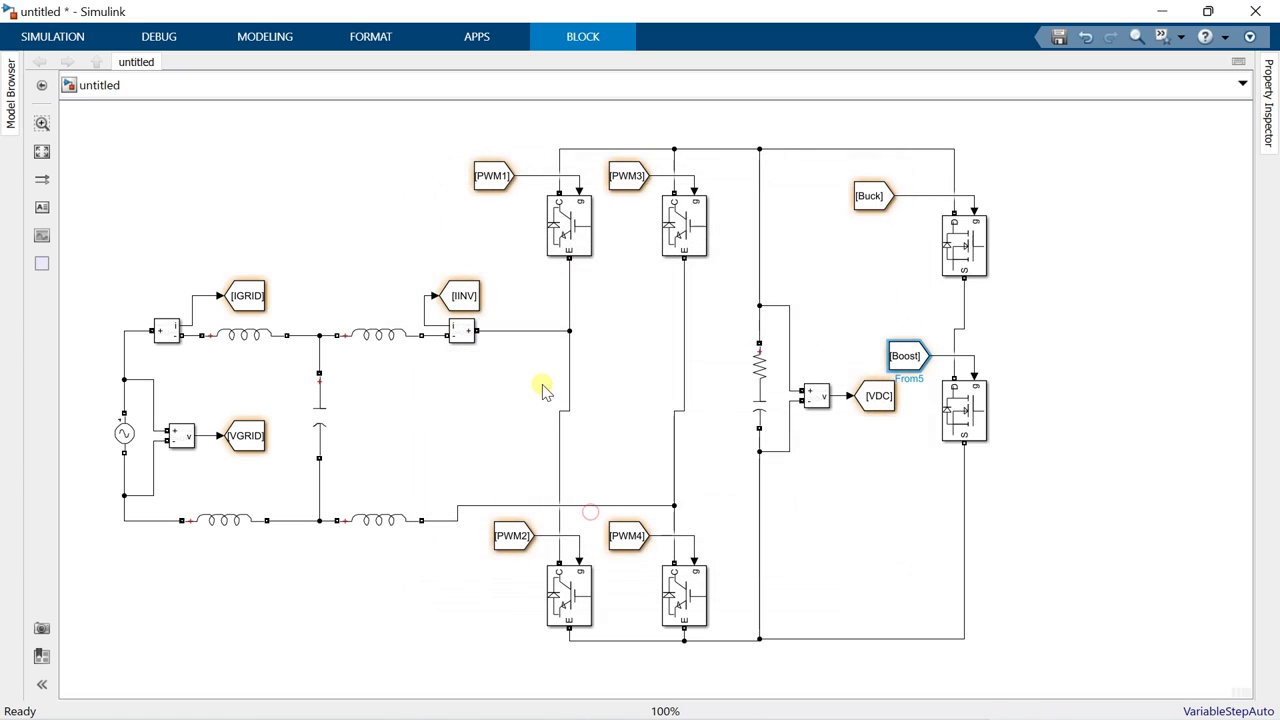
{"action": "scroll", "coordinate": [543, 388], "scroll_direction": "down", "scroll_amount": 1}
{"action": "left_click_drag", "start_coordinate": [170, 157], "coordinate": [929, 597]}
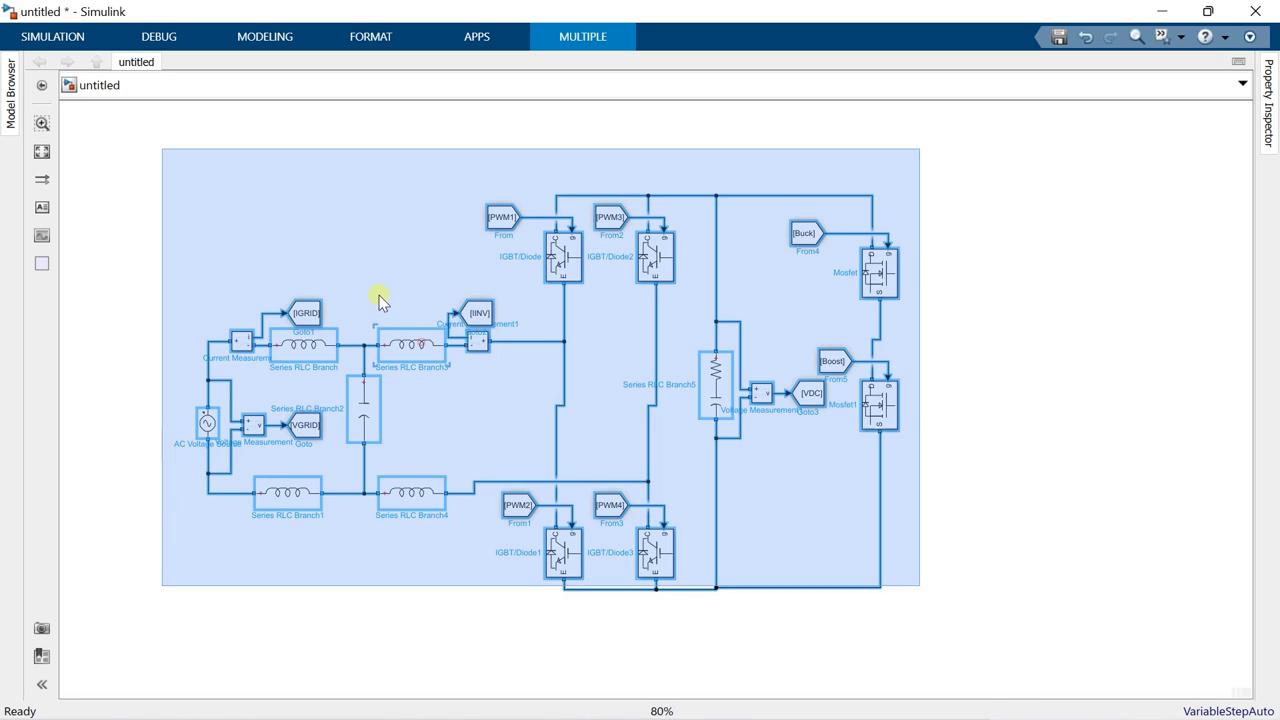
Step: Shift the circuit left and insert a Series RLC Branch beside the Buck MOSFET
{"action": "left_click_drag", "start_coordinate": [420, 343], "coordinate": [314, 285]}
{"action": "left_click", "coordinate": [892, 283]}
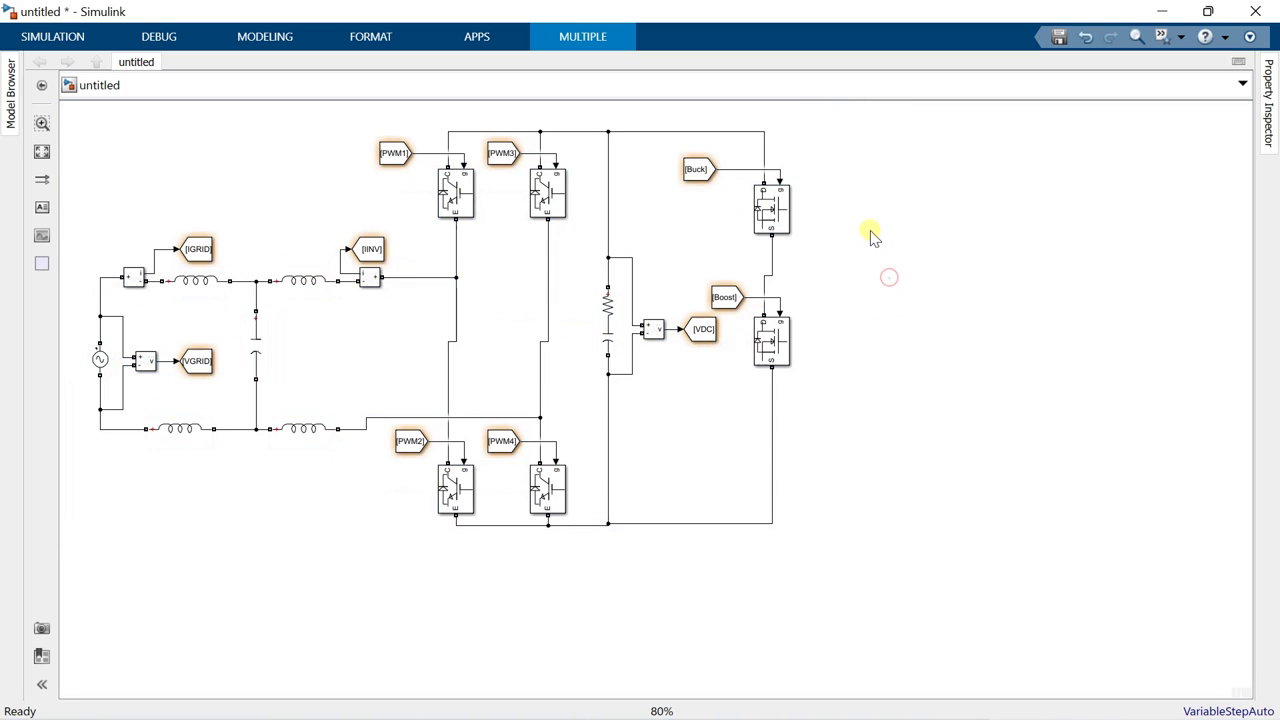
{"action": "type", "text": "series"}
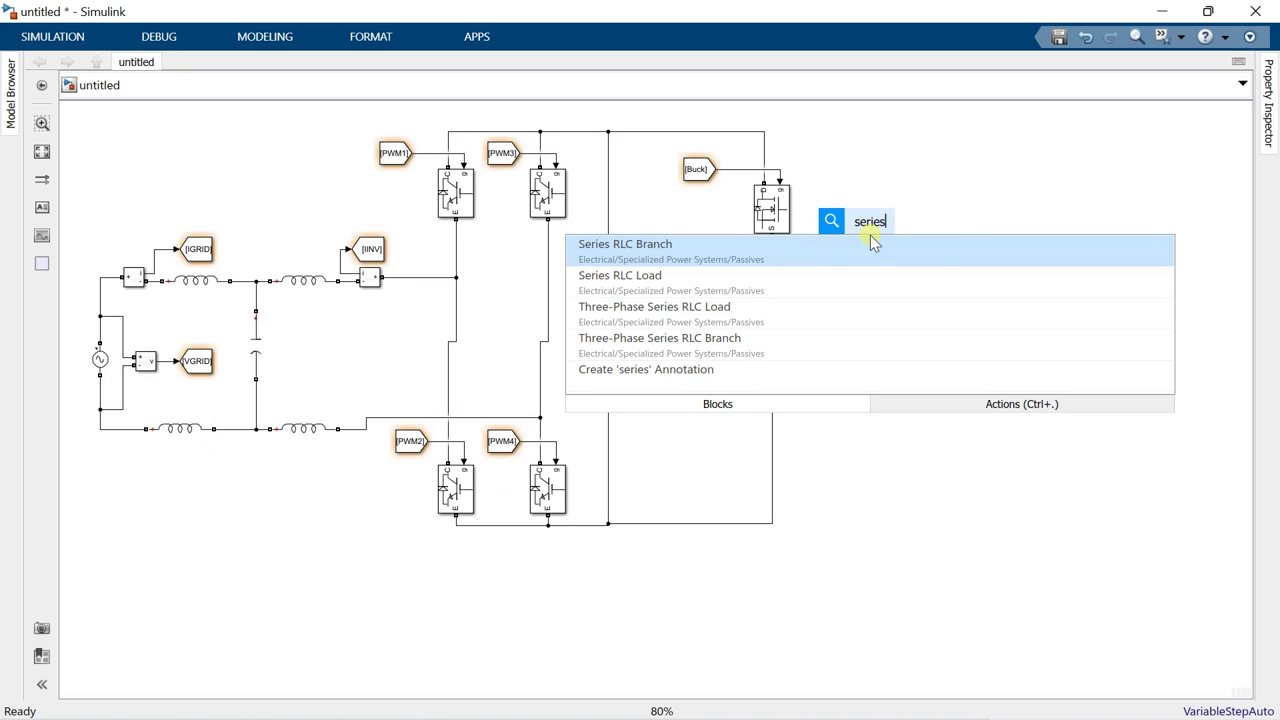
{"action": "key", "text": "Return"}
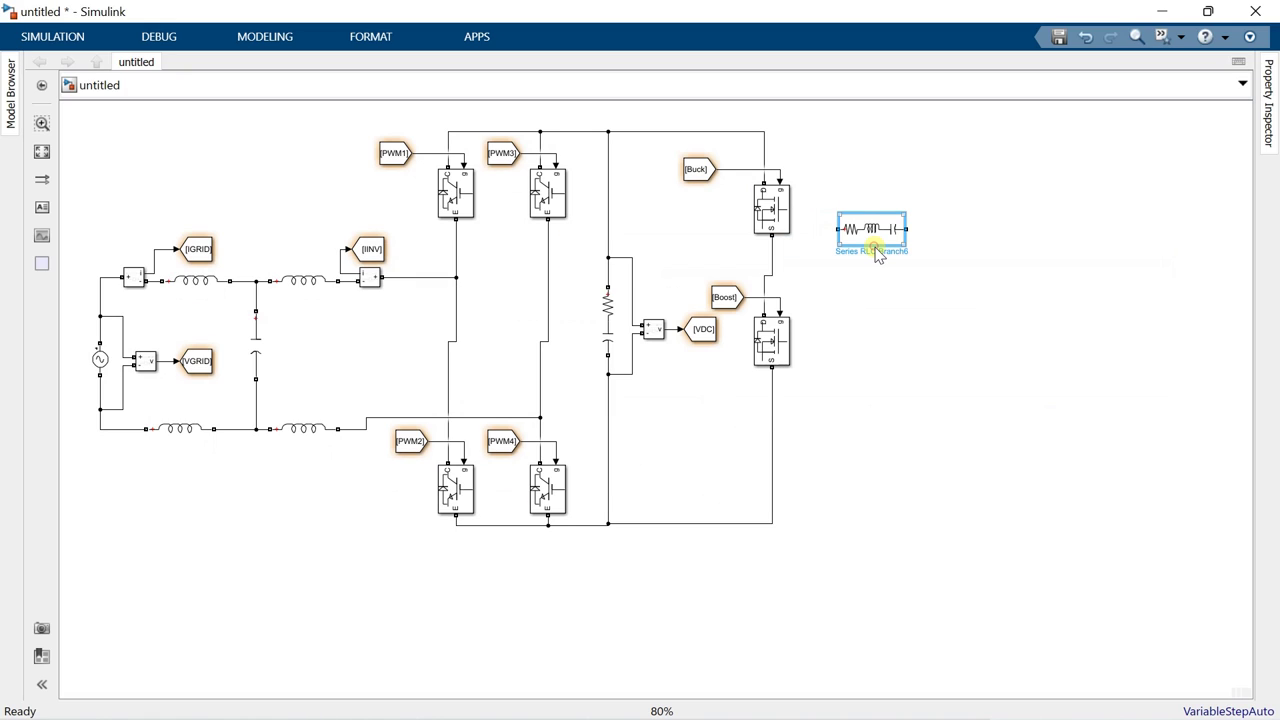
{"action": "left_click_drag", "start_coordinate": [874, 240], "coordinate": [877, 197]}
Step: Make the branch a pure 20e-3 H inductor and wire it to the node between the MOSFETs
{"action": "double_click", "coordinate": [876, 201]}
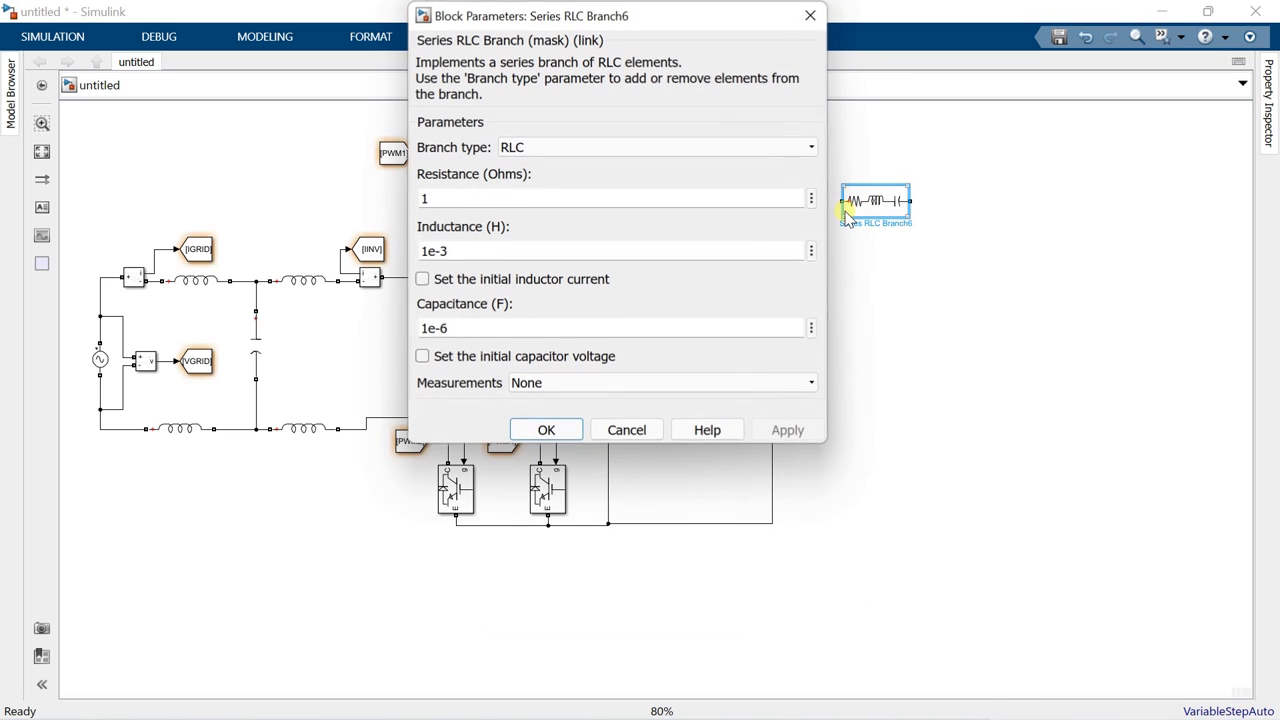
{"action": "left_click", "coordinate": [560, 146]}
{"action": "left_click", "coordinate": [508, 198]}
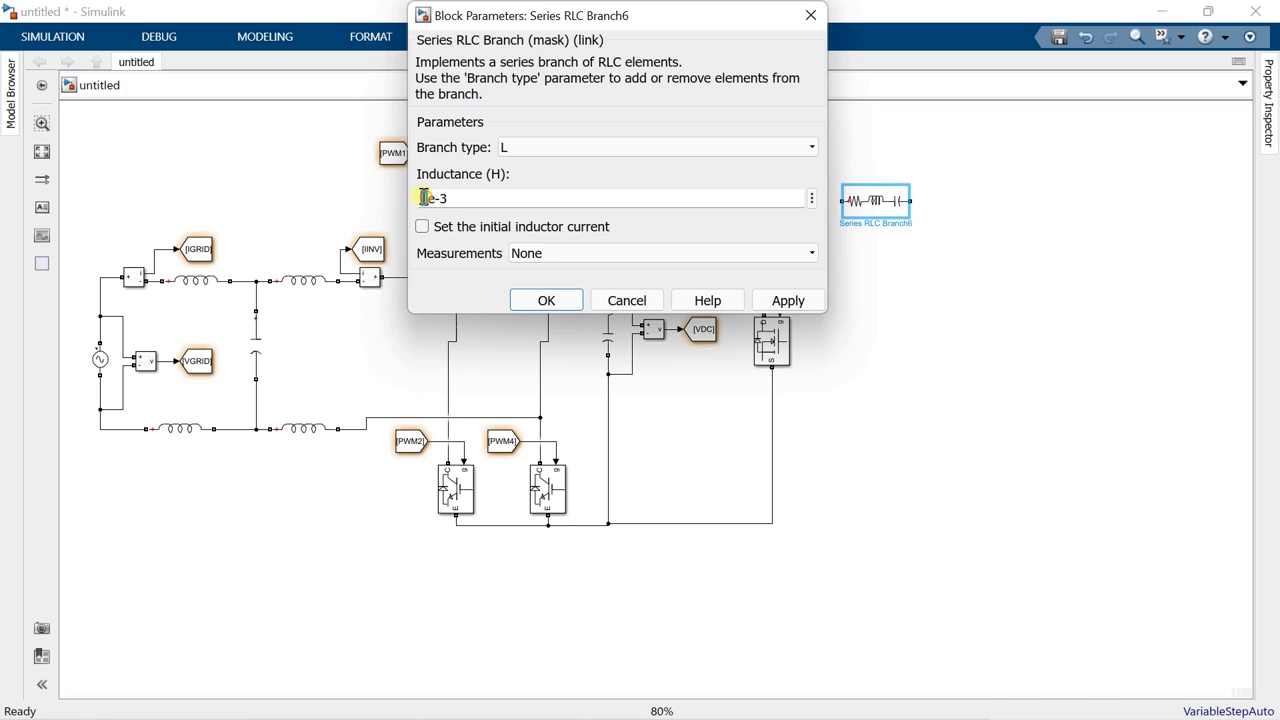
{"action": "left_click", "coordinate": [425, 197]}
{"action": "left_click", "coordinate": [540, 300]}
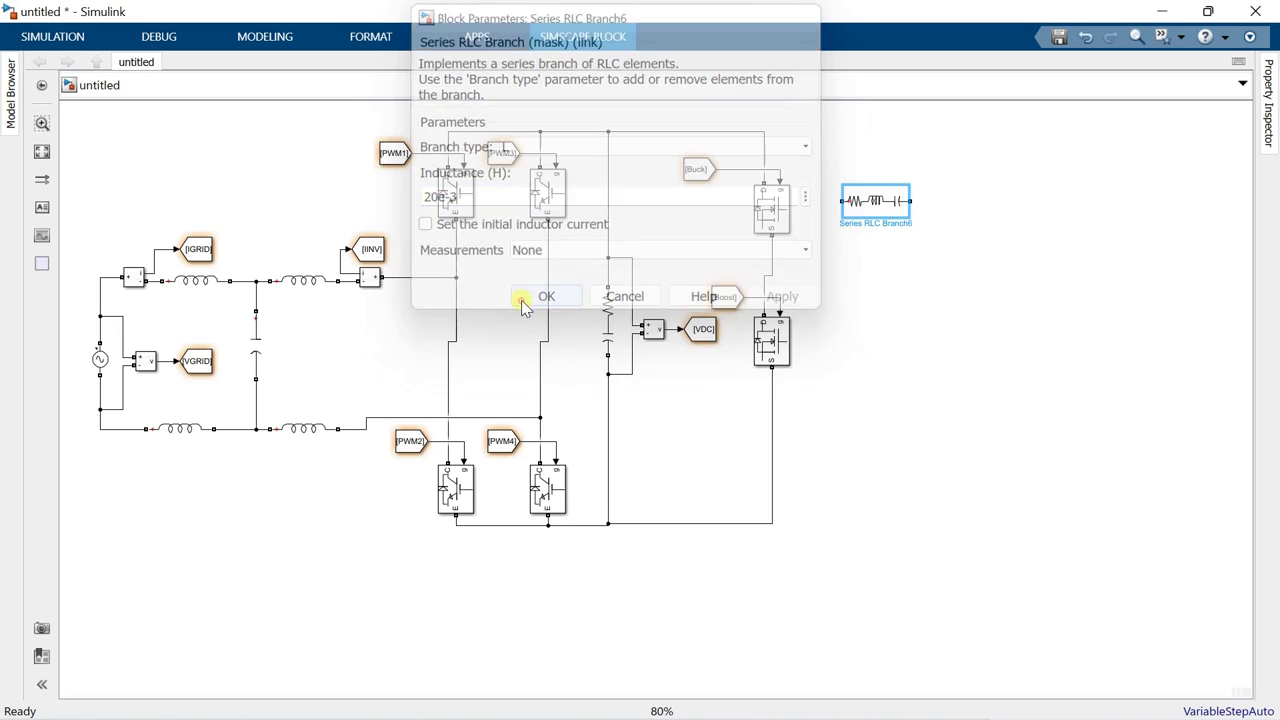
{"action": "left_click_drag", "start_coordinate": [843, 200], "coordinate": [769, 263]}
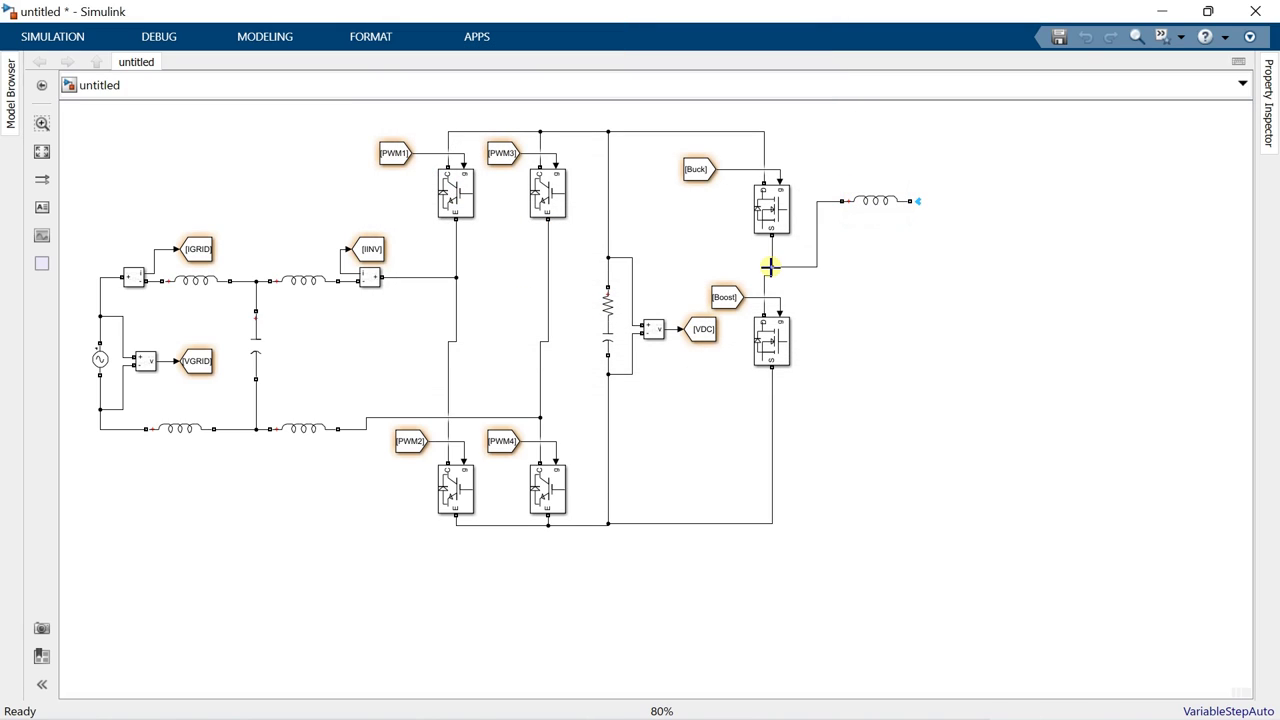
Step: Duplicate the inductor and turn the copy into a series RC branch with R 0.0001 and C 100e-6
{"action": "left_click_drag", "start_coordinate": [876, 200], "coordinate": [925, 295]}
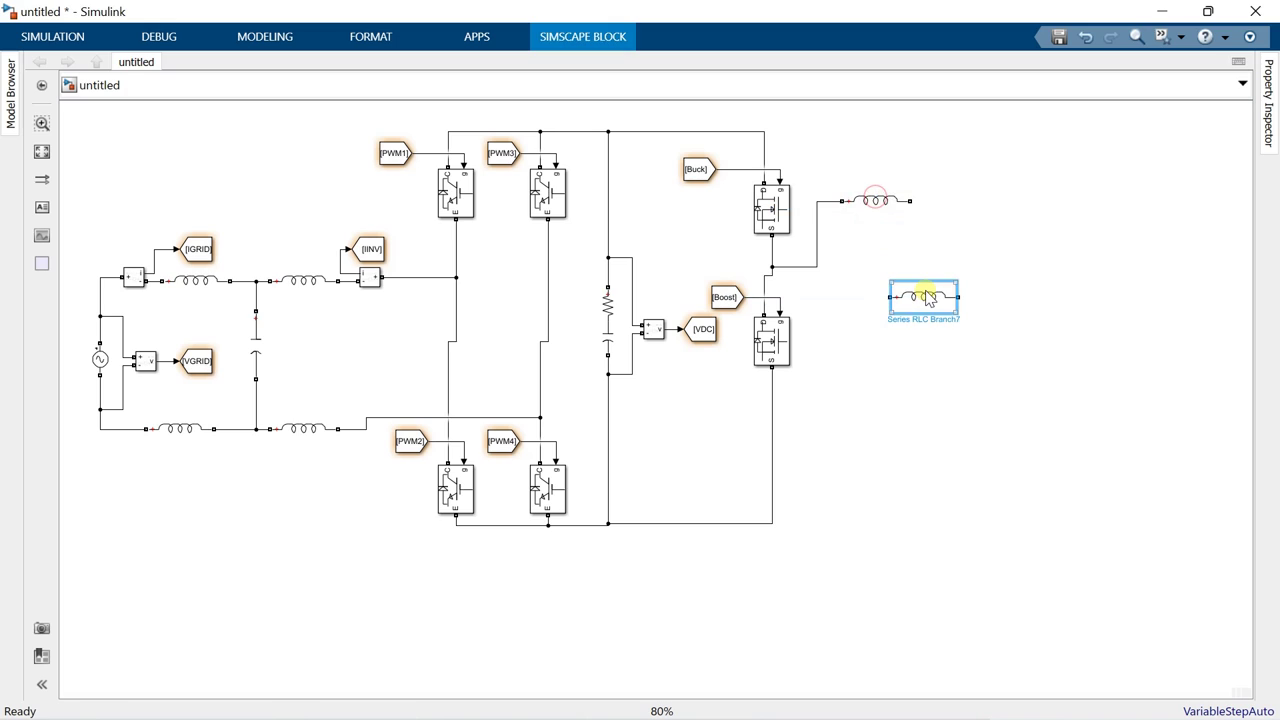
{"action": "double_click", "coordinate": [926, 296]}
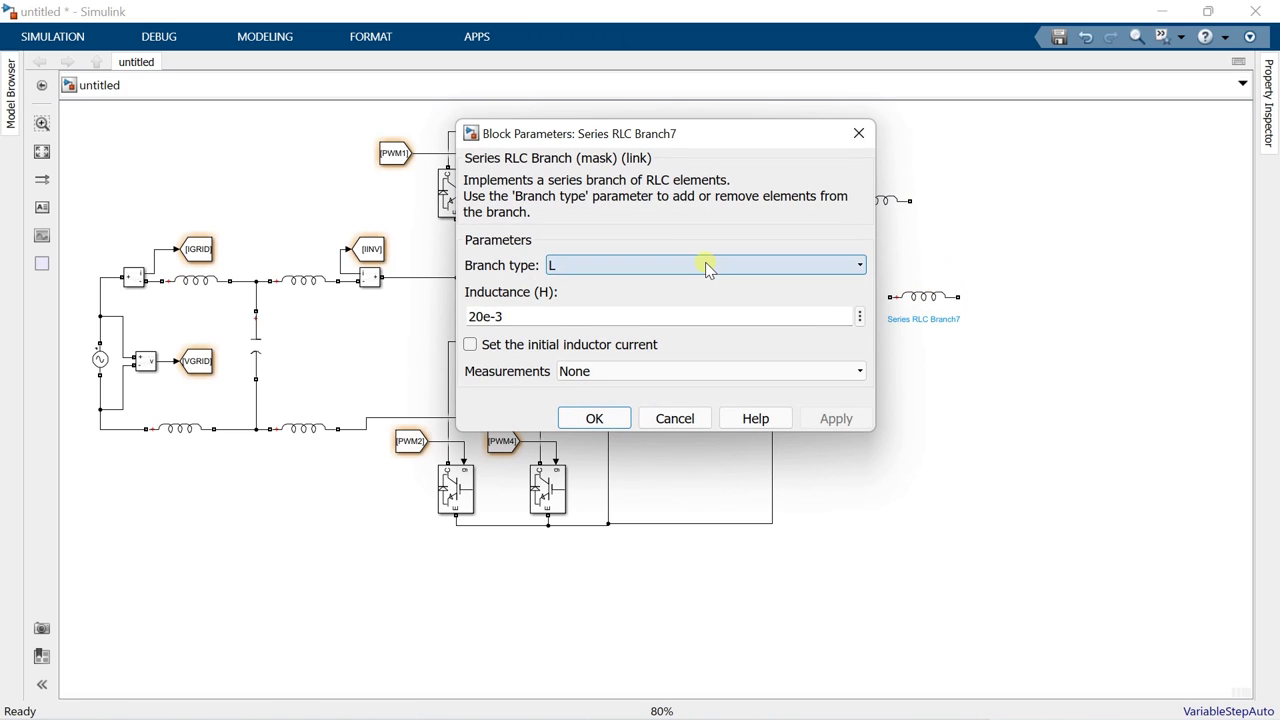
{"action": "key", "text": "alt+Down"}
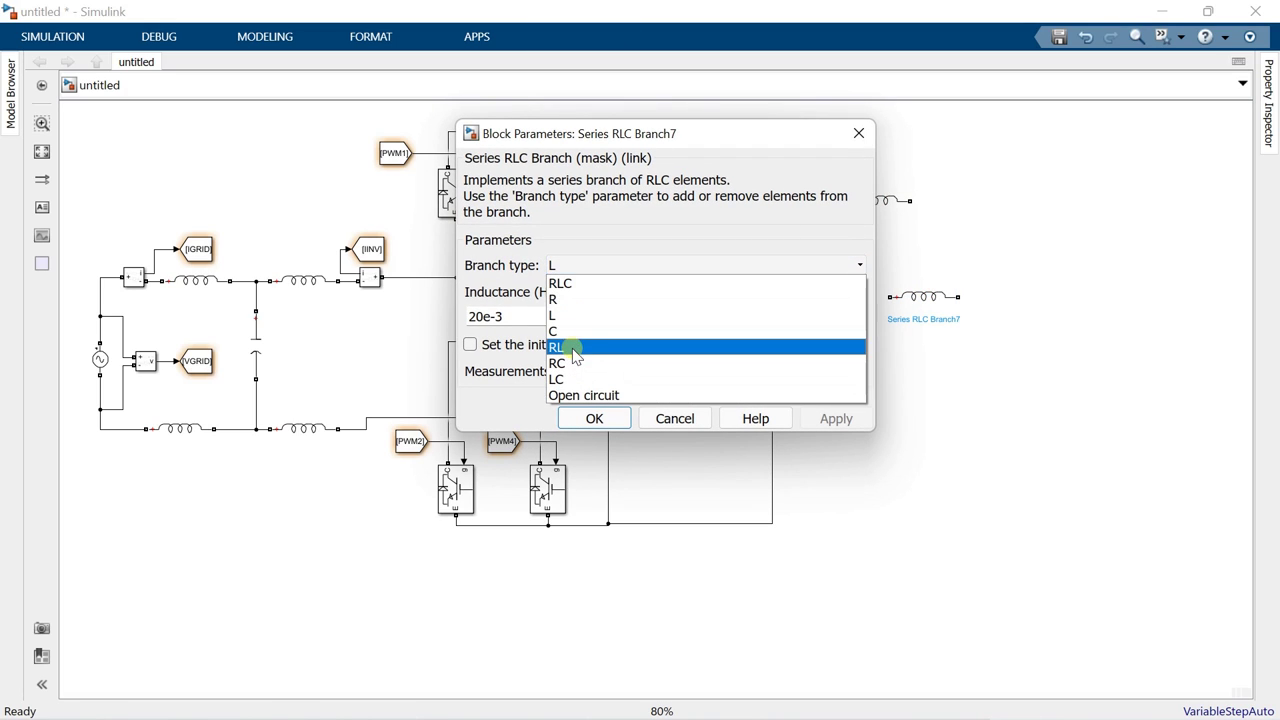
{"action": "left_click", "coordinate": [572, 363]}
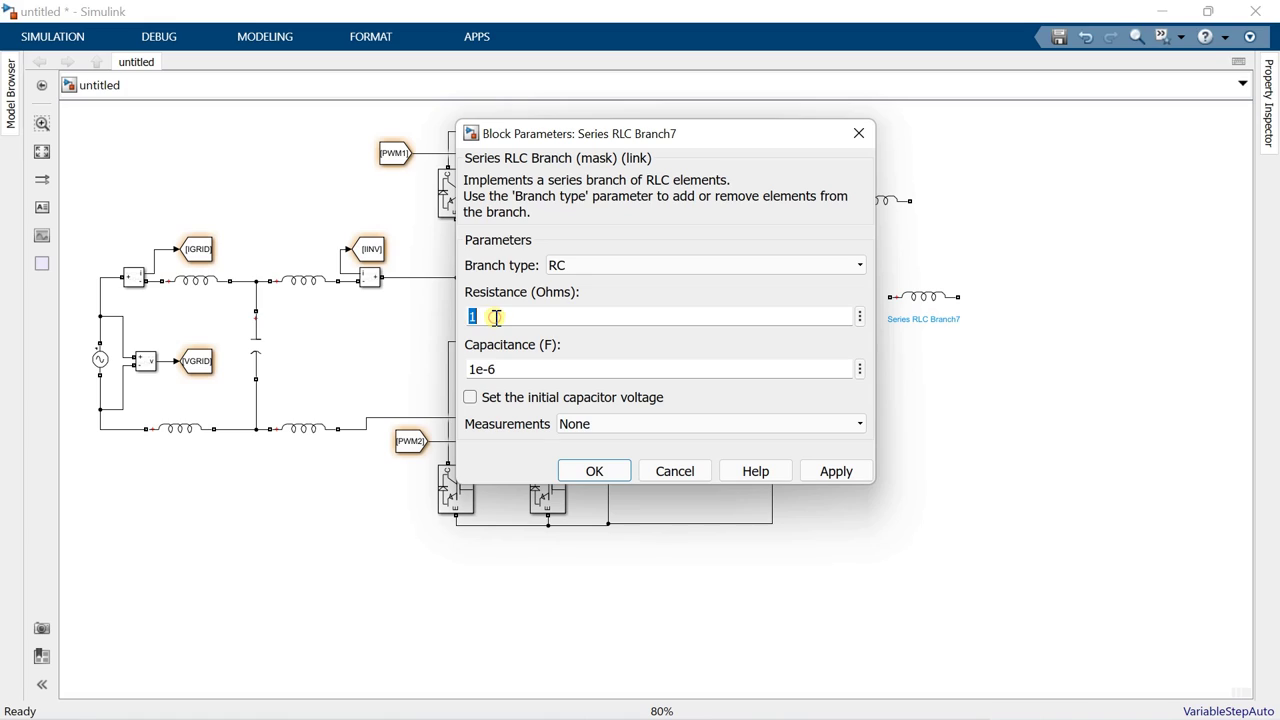
{"action": "type", "text": "0"}
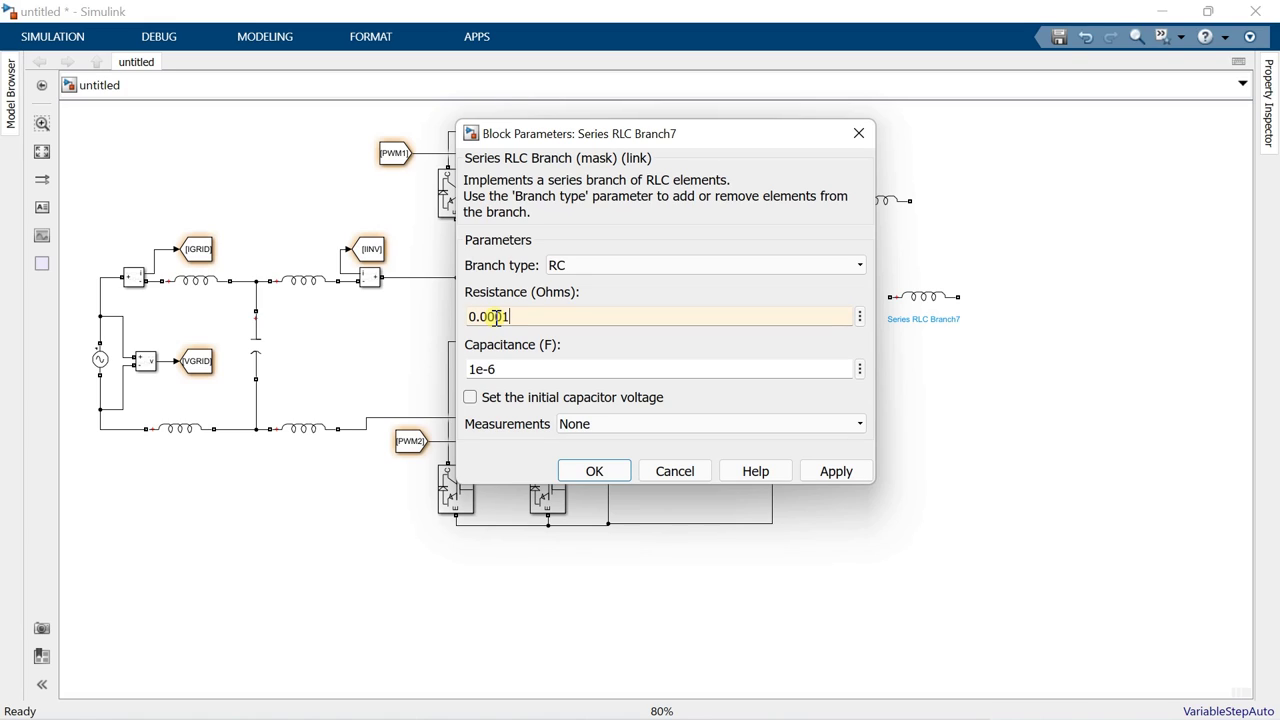
{"action": "left_click_drag", "start_coordinate": [469, 369], "coordinate": [492, 366]}
{"action": "left_click", "coordinate": [473, 364]}
{"action": "type", "text": "00"}
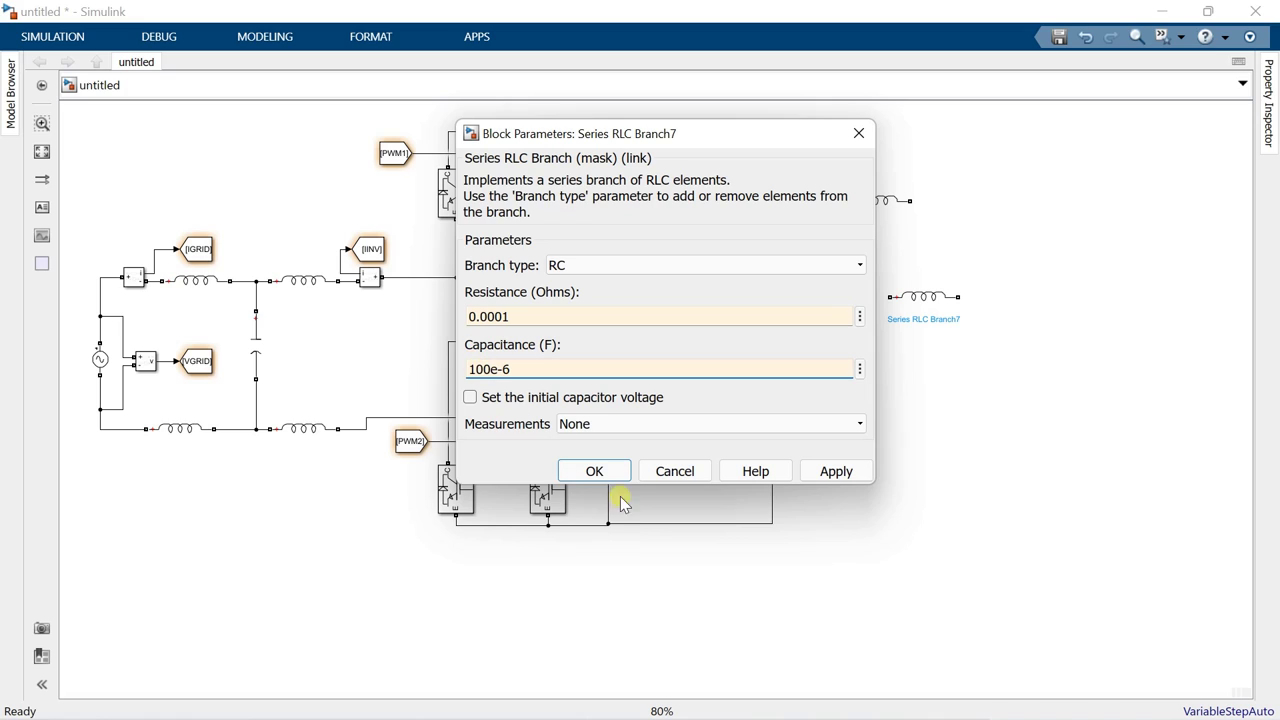
{"action": "left_click", "coordinate": [600, 470]}
Step: Rotate the RC branch vertical and wire it from the inductor's end to the lower MOSFET rail
{"action": "left_click", "coordinate": [913, 298]}
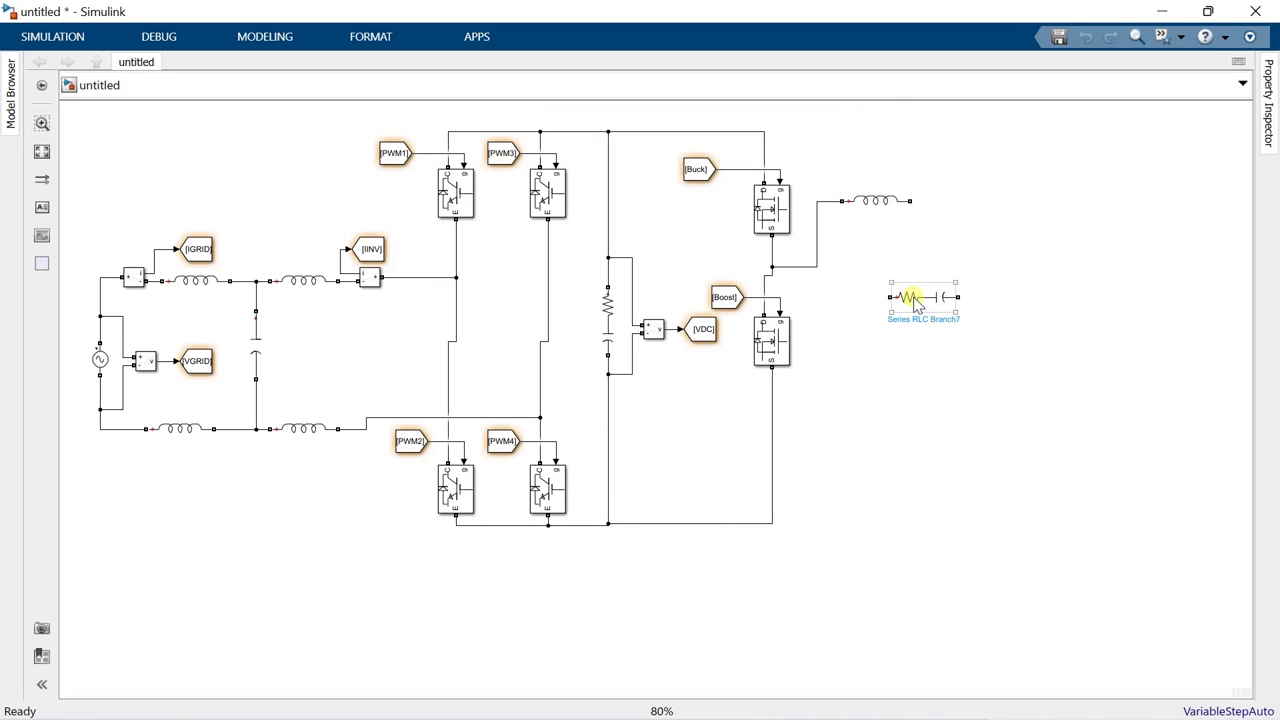
{"action": "left_click", "coordinate": [910, 298]}
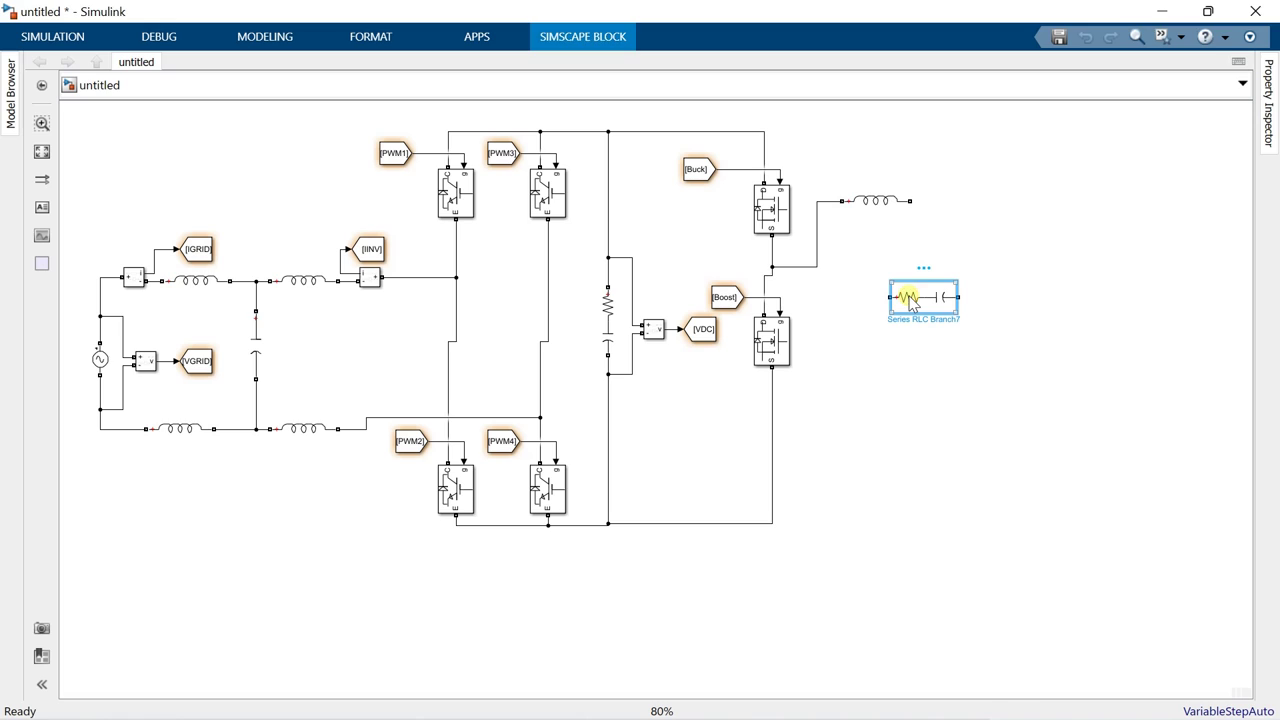
{"action": "key", "text": "ctrl+r"}
{"action": "left_click_drag", "start_coordinate": [923, 300], "coordinate": [932, 266]}
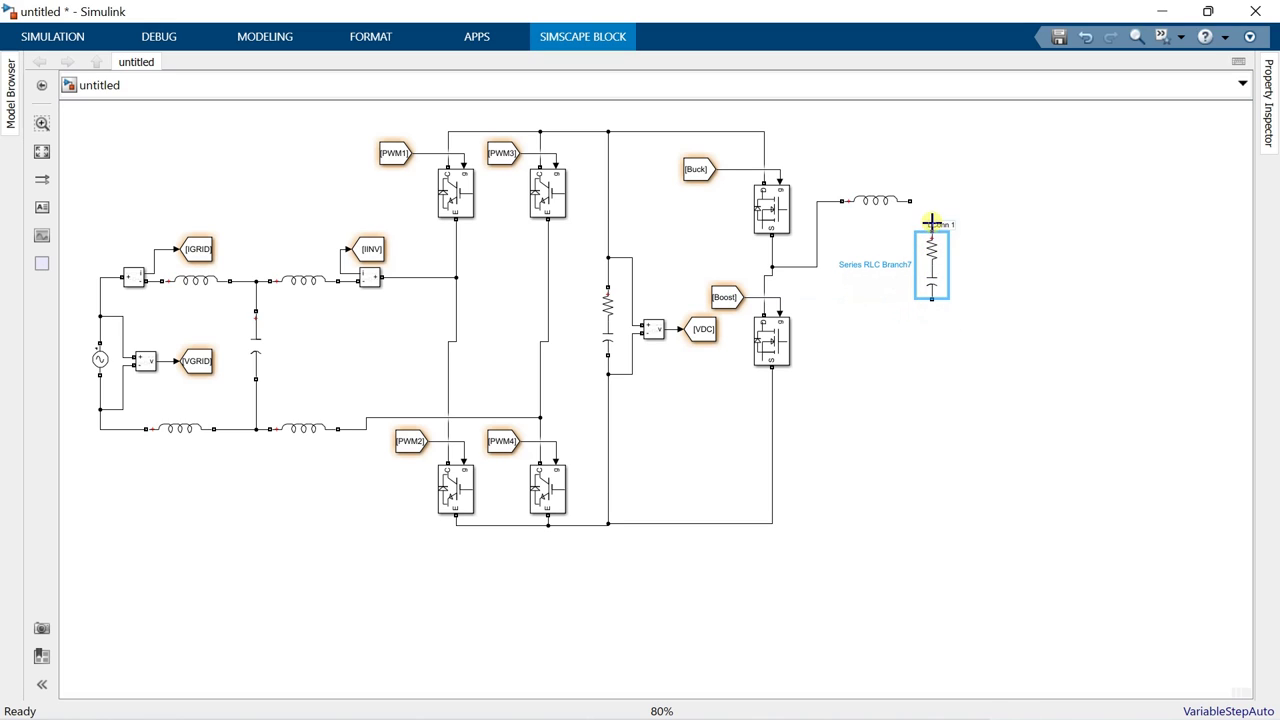
{"action": "left_click_drag", "start_coordinate": [931, 222], "coordinate": [909, 198]}
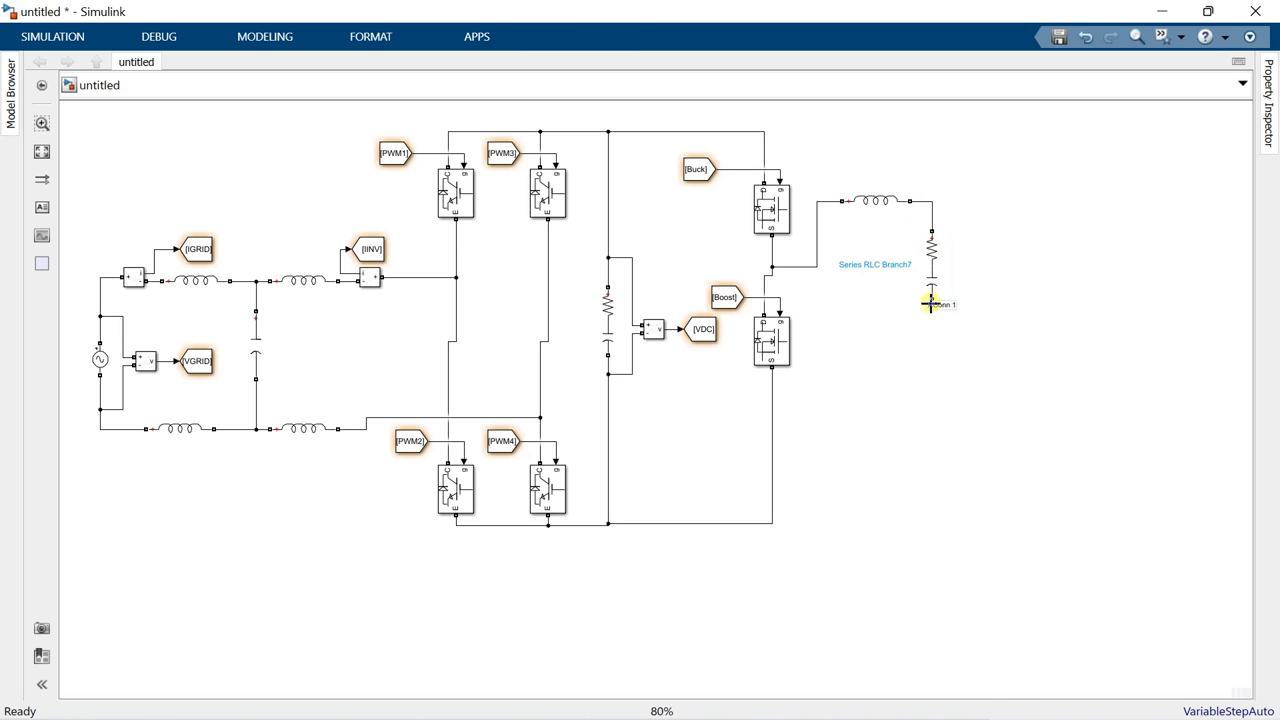
{"action": "left_click_drag", "start_coordinate": [931, 303], "coordinate": [773, 386]}
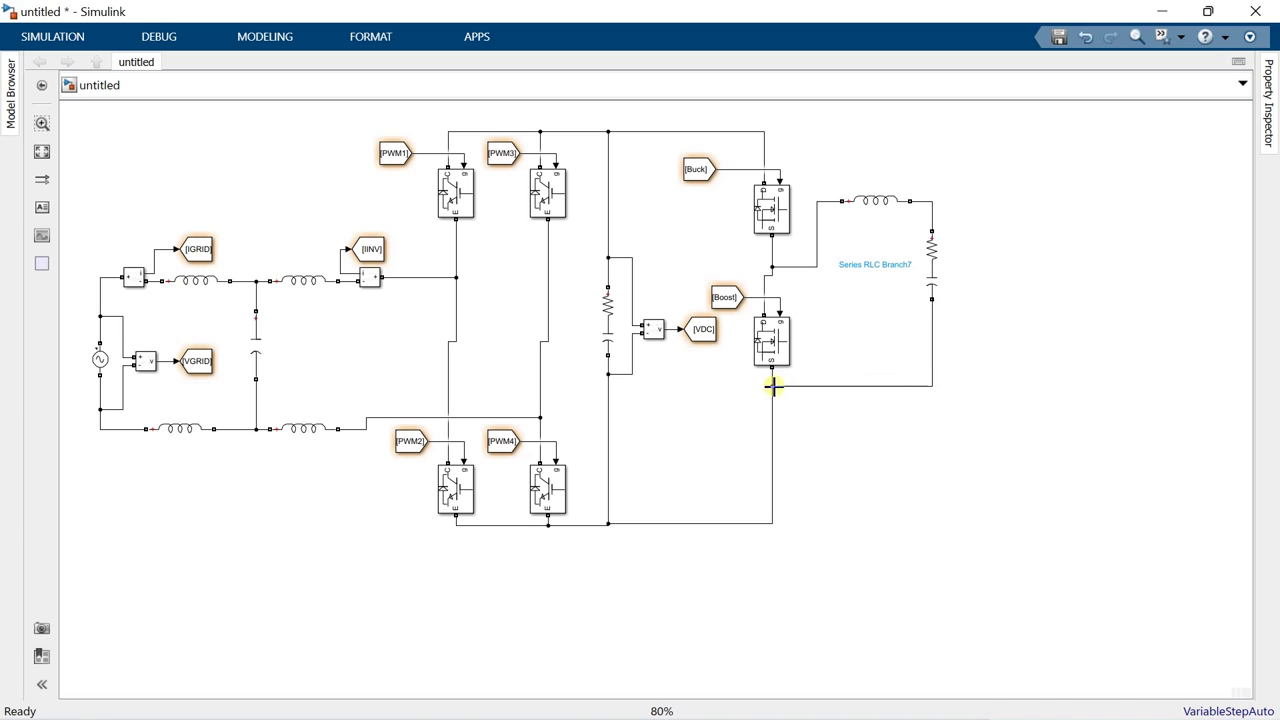
{"action": "left_click", "coordinate": [929, 290]}
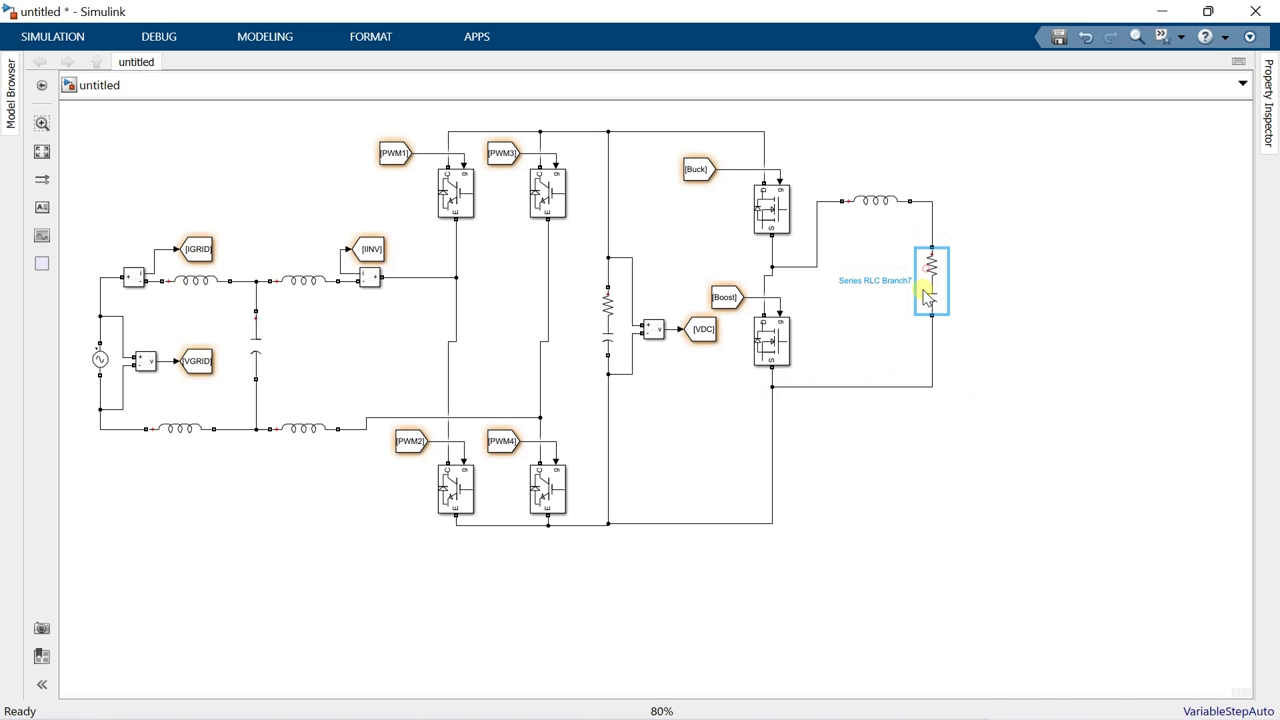
Step: Insert a Battery block and flip it left-right
{"action": "double_click", "coordinate": [975, 297]}
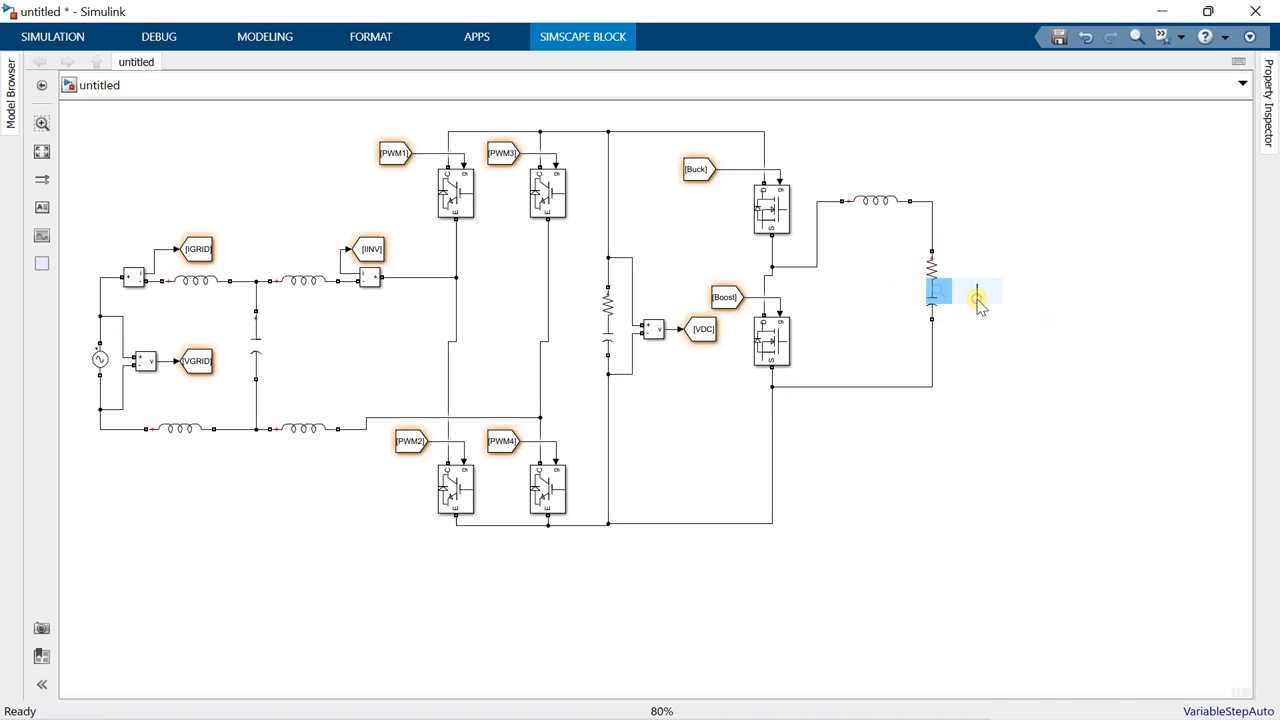
{"action": "type", "text": "battery"}
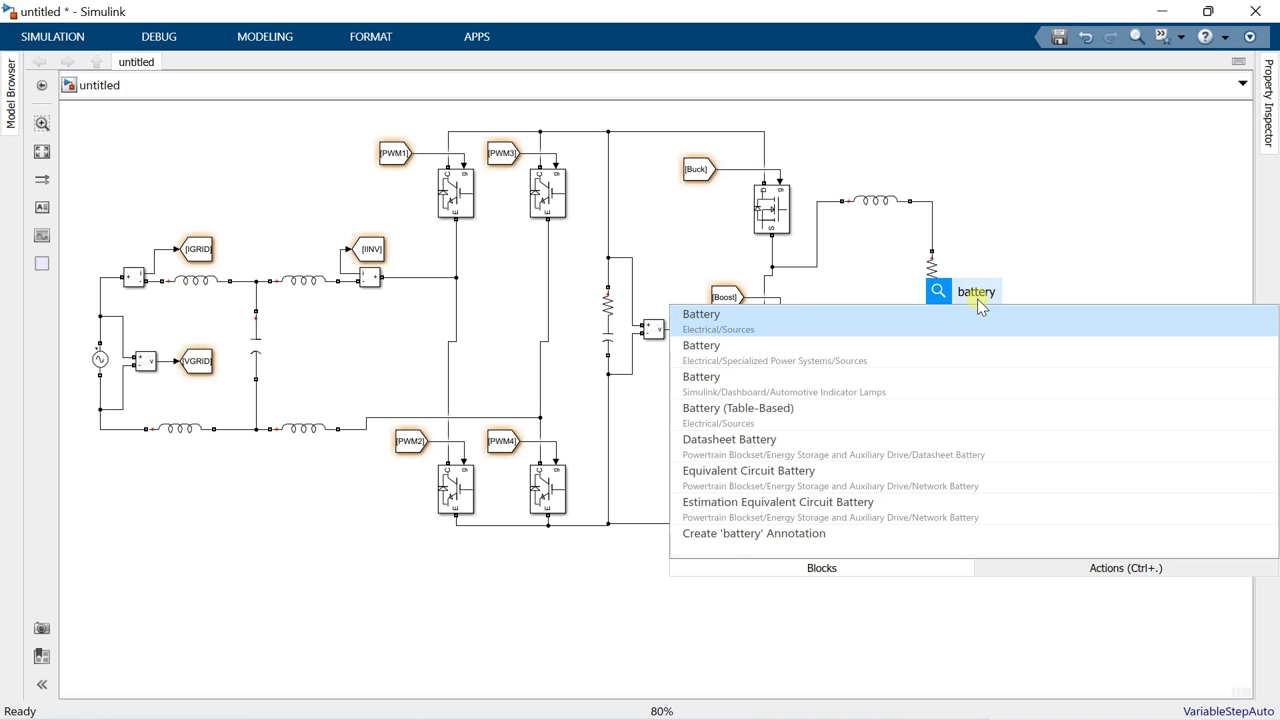
{"action": "left_click", "coordinate": [932, 360]}
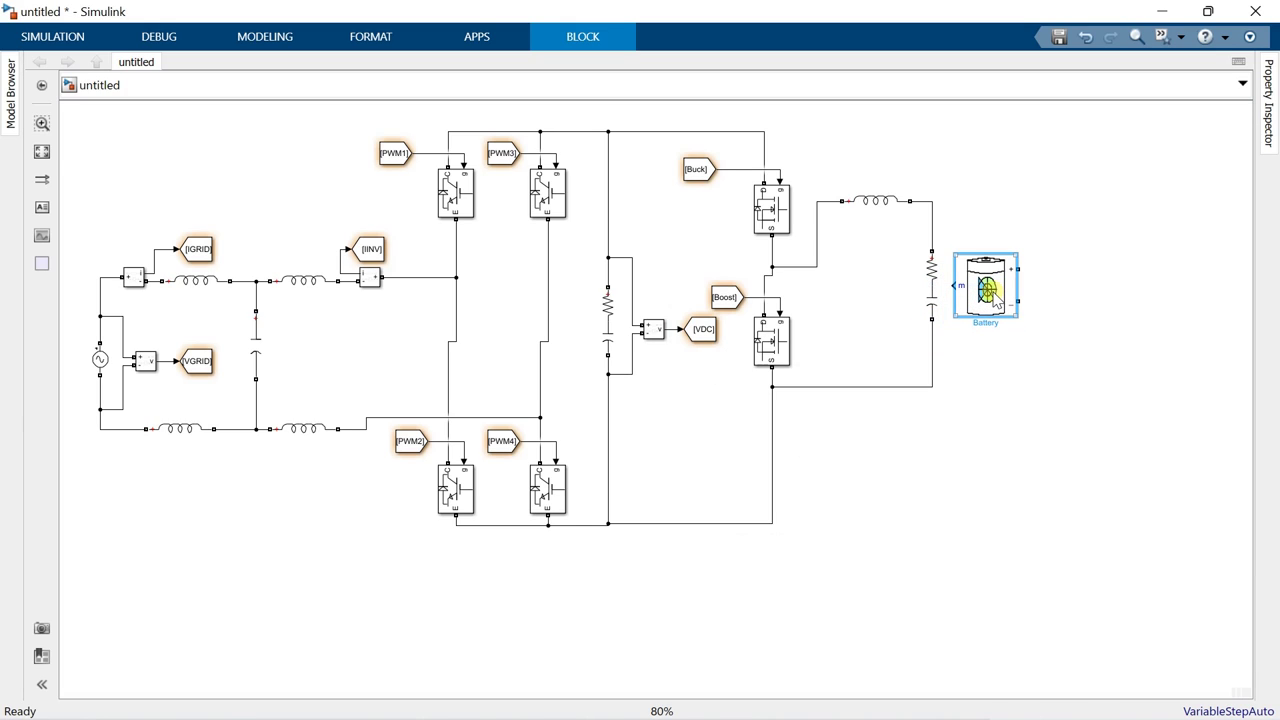
{"action": "right_click", "coordinate": [995, 300]}
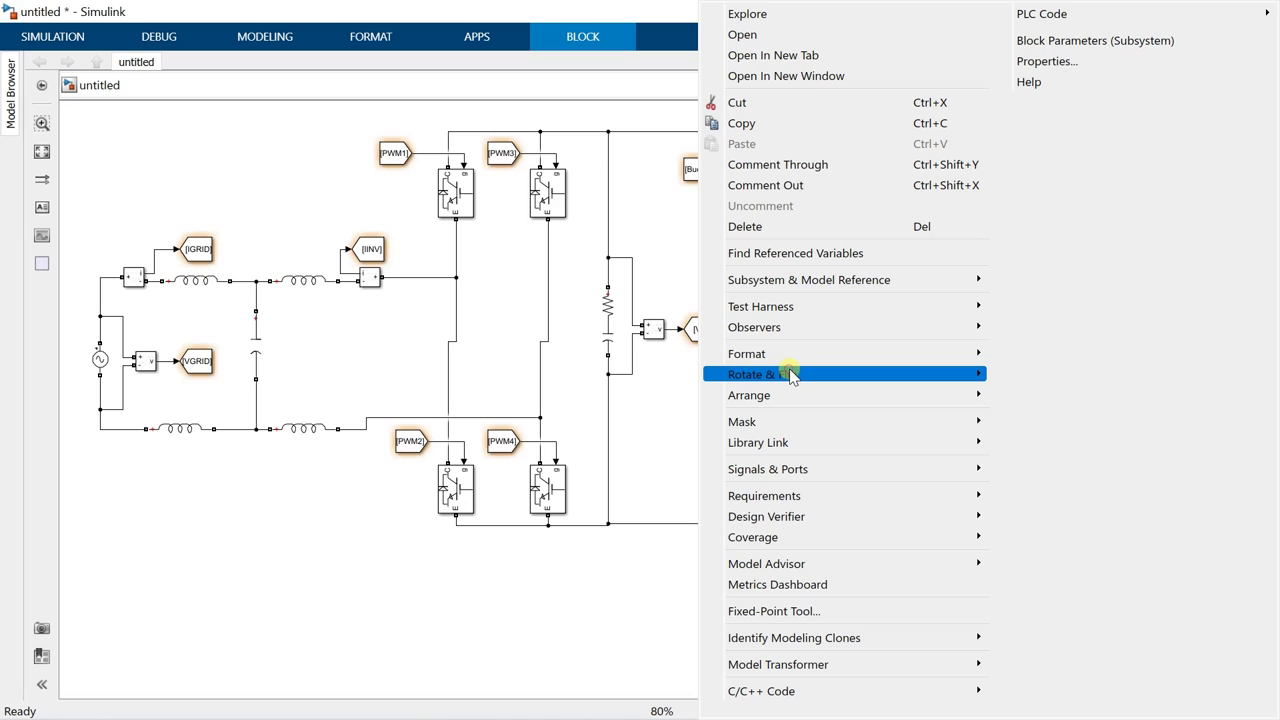
{"action": "mouse_move", "coordinate": [930, 376]}
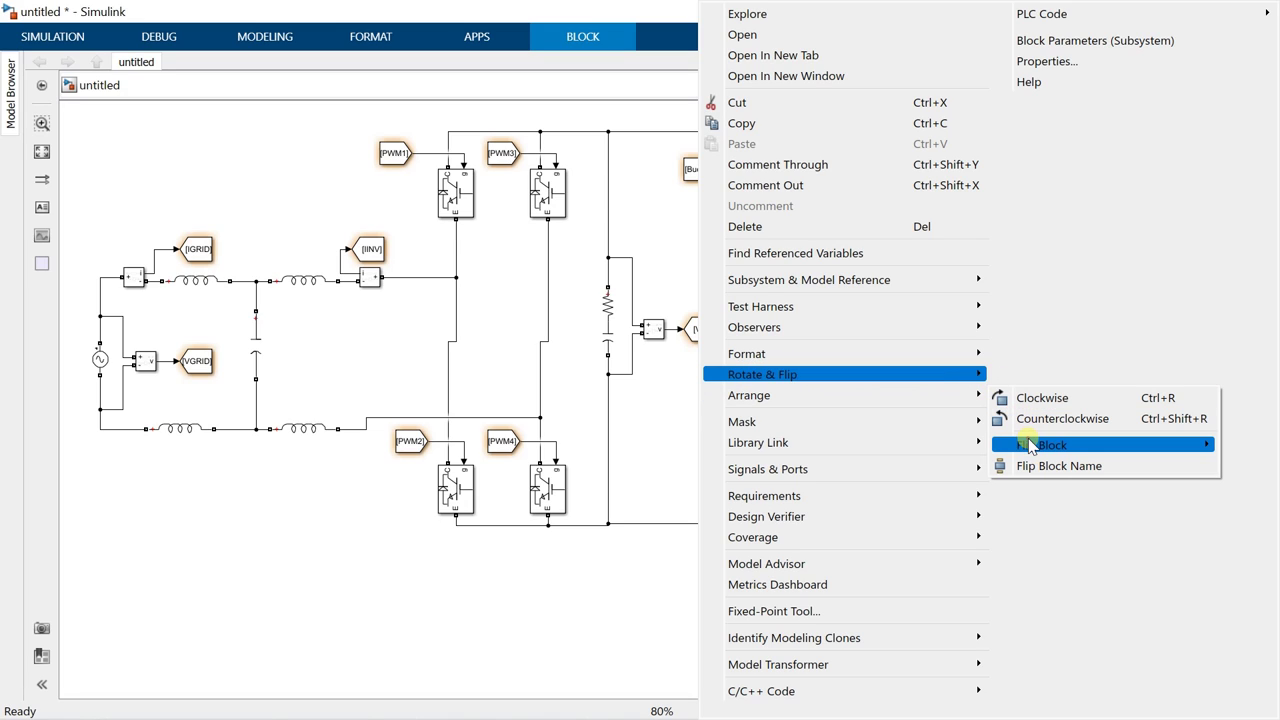
{"action": "mouse_move", "coordinate": [1030, 447]}
{"action": "left_click", "coordinate": [944, 450]}
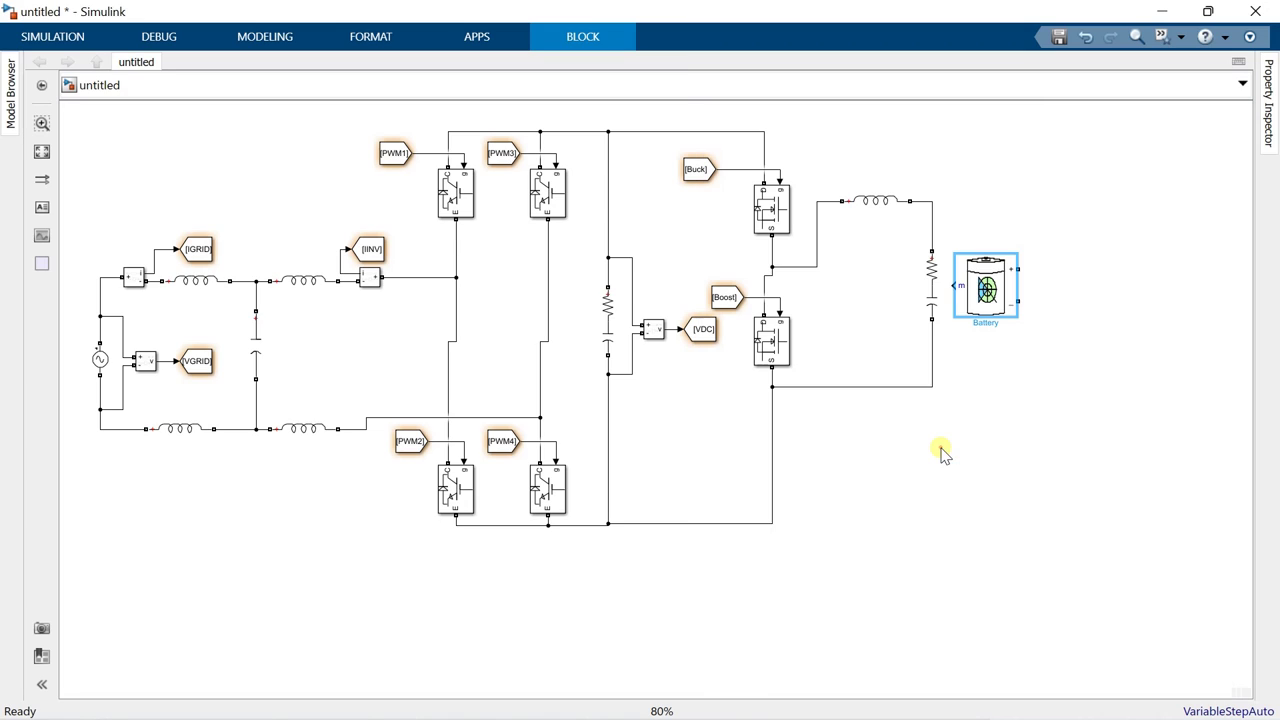
Step: Wire the Battery's + terminal to the resistor and its − terminal to the capacitor
{"action": "left_click_drag", "start_coordinate": [955, 269], "coordinate": [932, 241]}
{"action": "left_click", "coordinate": [983, 280]}
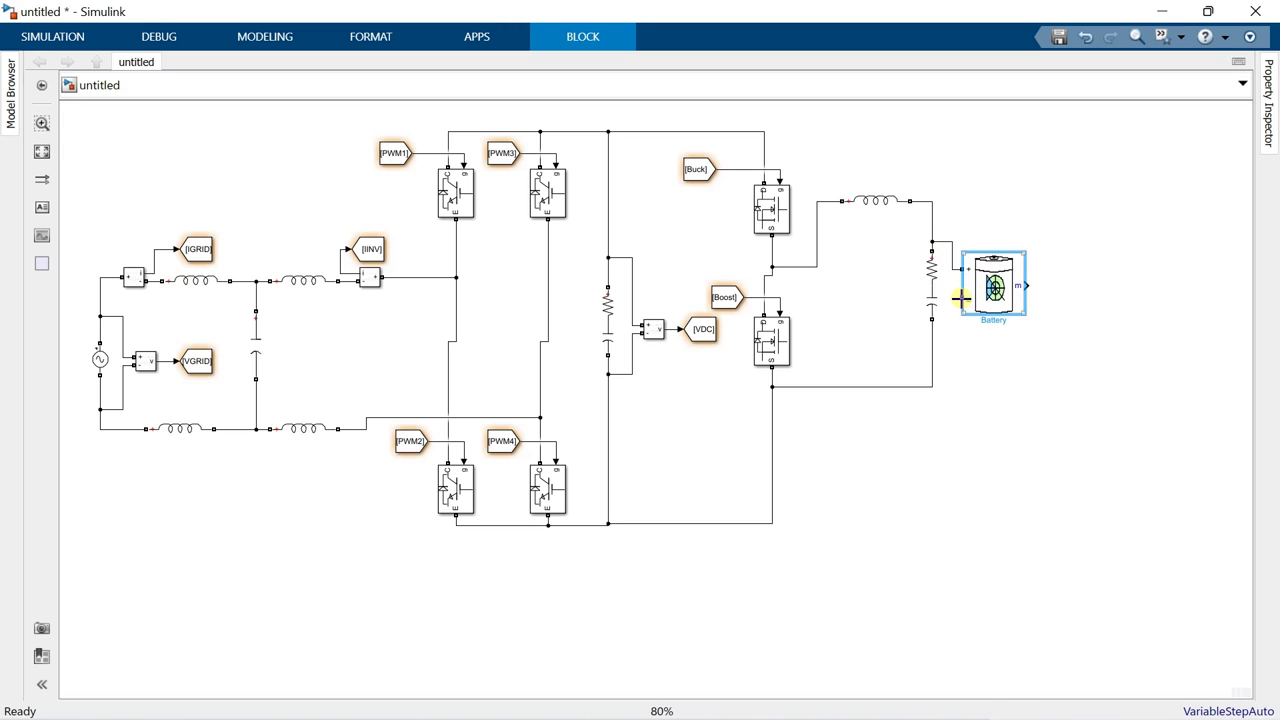
{"action": "left_click_drag", "start_coordinate": [960, 298], "coordinate": [932, 336]}
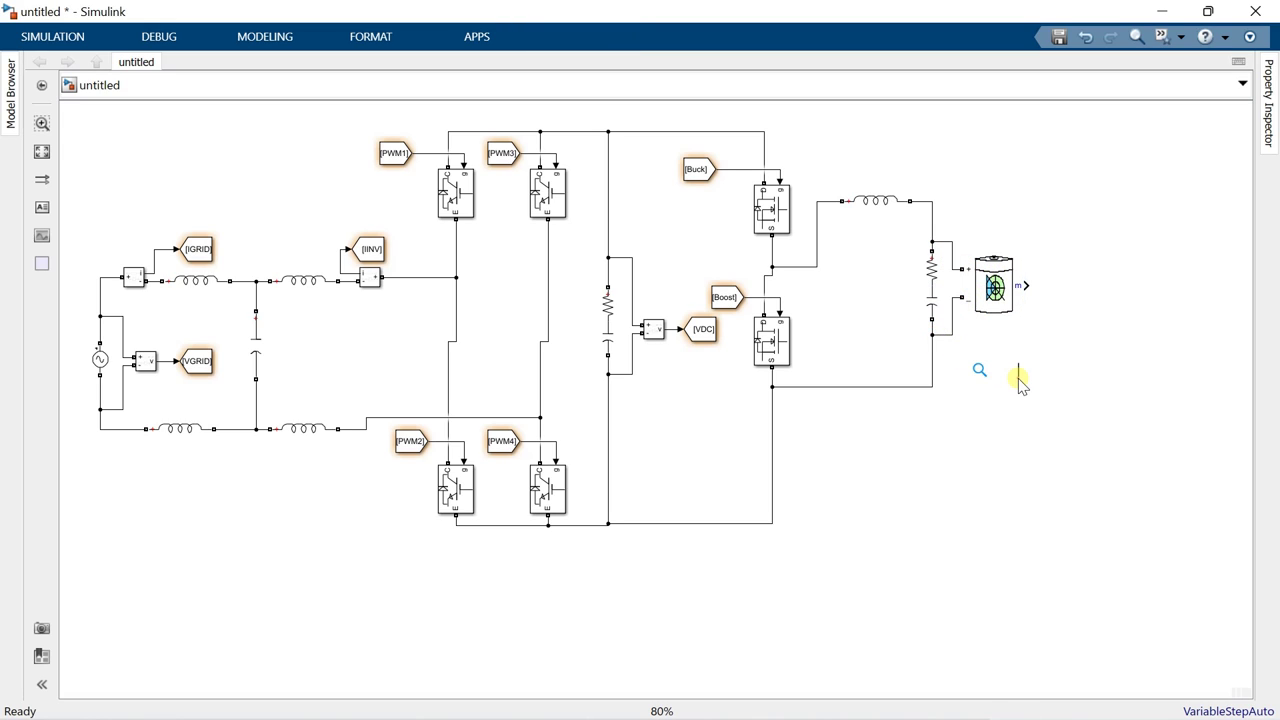
Step: Place a Bus Selector at the battery's m output and remove its signal1 and signal2 placeholders
{"action": "type", "text": "bus"}
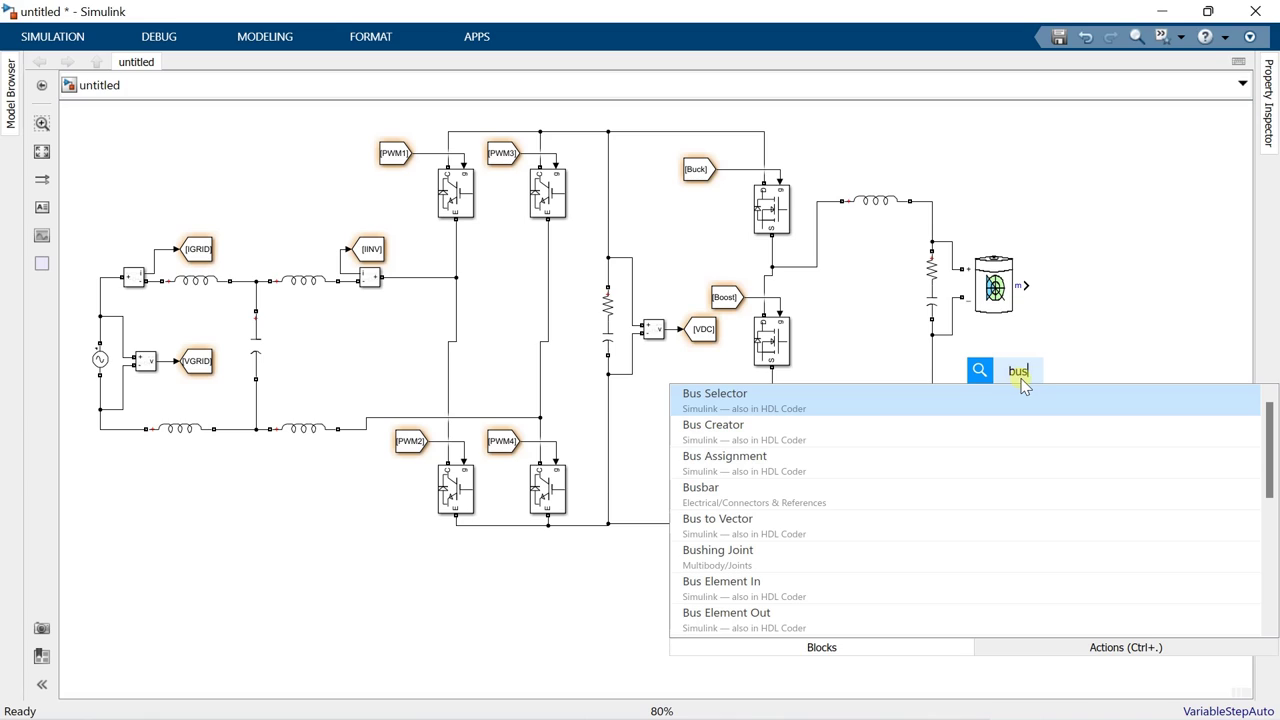
{"action": "left_click", "coordinate": [1023, 398]}
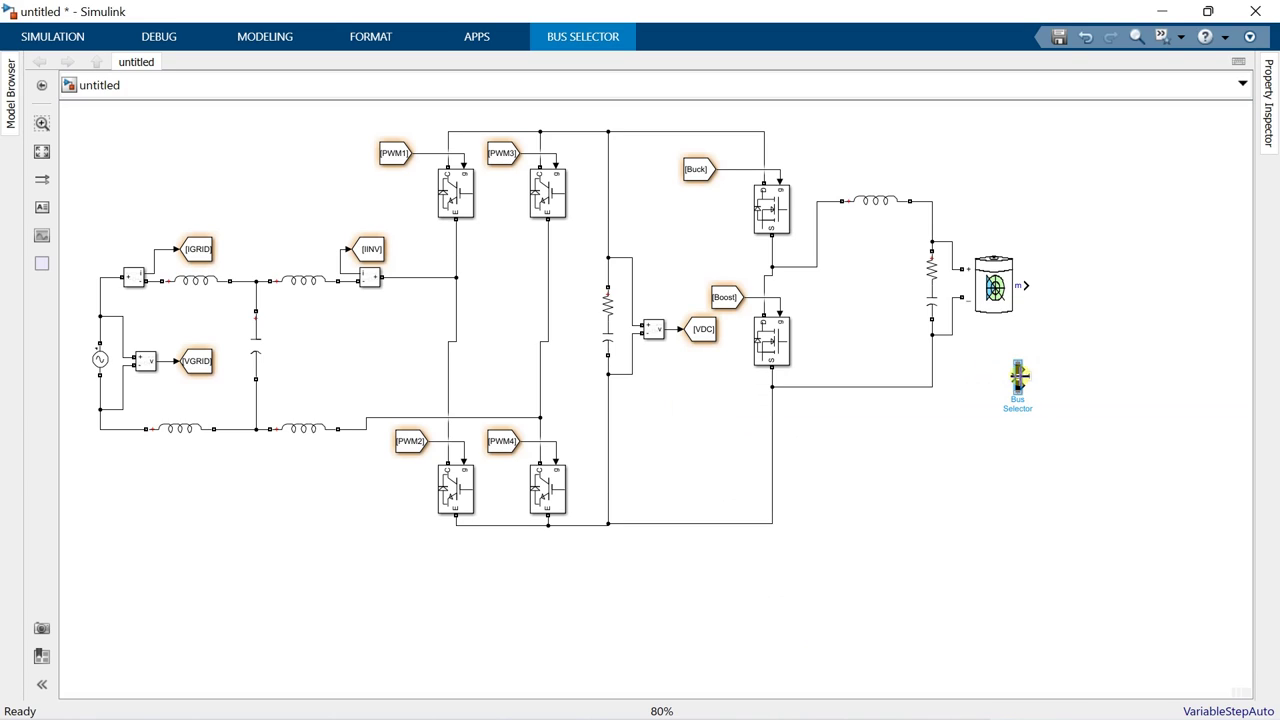
{"action": "left_click_drag", "start_coordinate": [1018, 375], "coordinate": [1043, 285]}
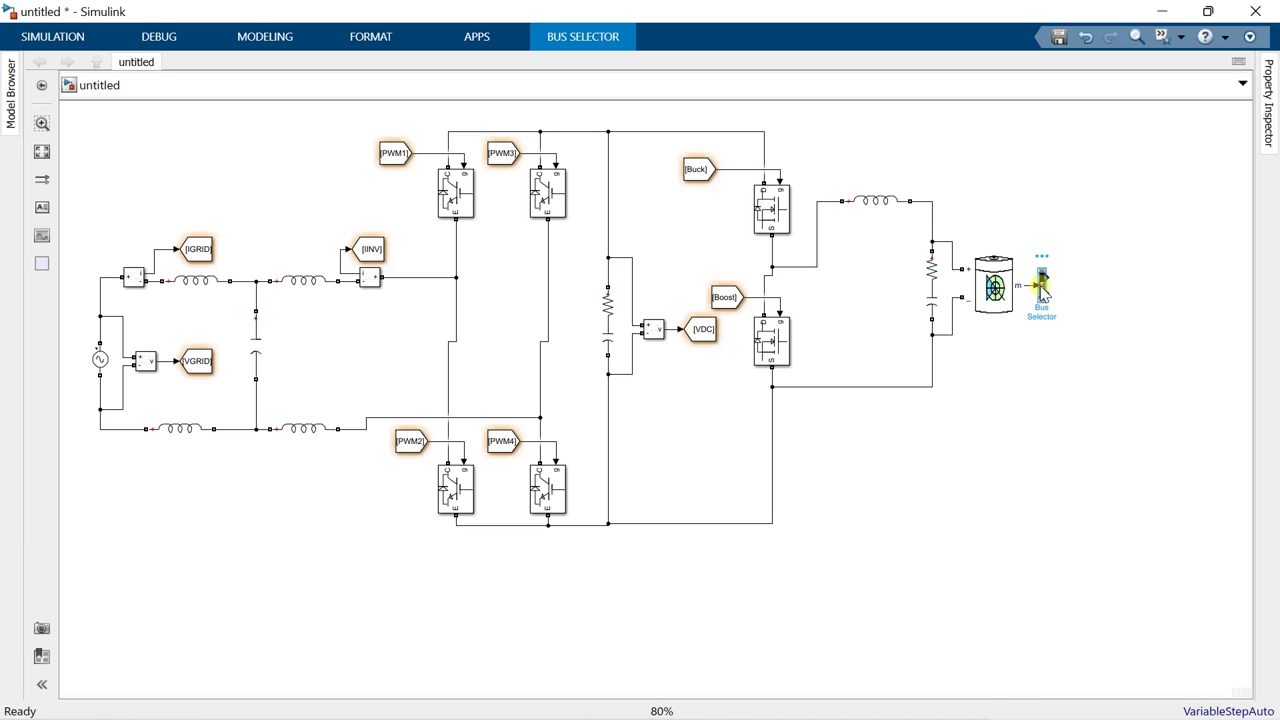
{"action": "double_click", "coordinate": [1040, 287]}
{"action": "left_click", "coordinate": [793, 256]}
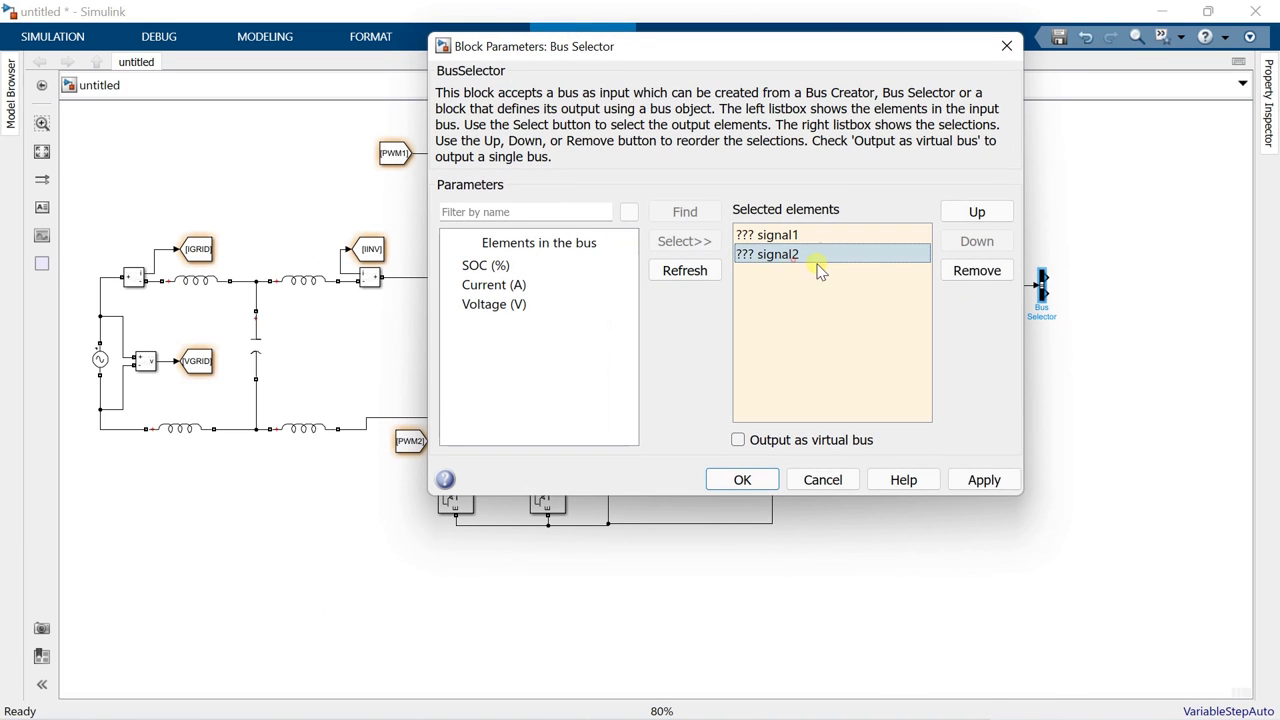
{"action": "left_click", "coordinate": [960, 272]}
{"action": "left_click", "coordinate": [788, 243]}
{"action": "left_click", "coordinate": [980, 280]}
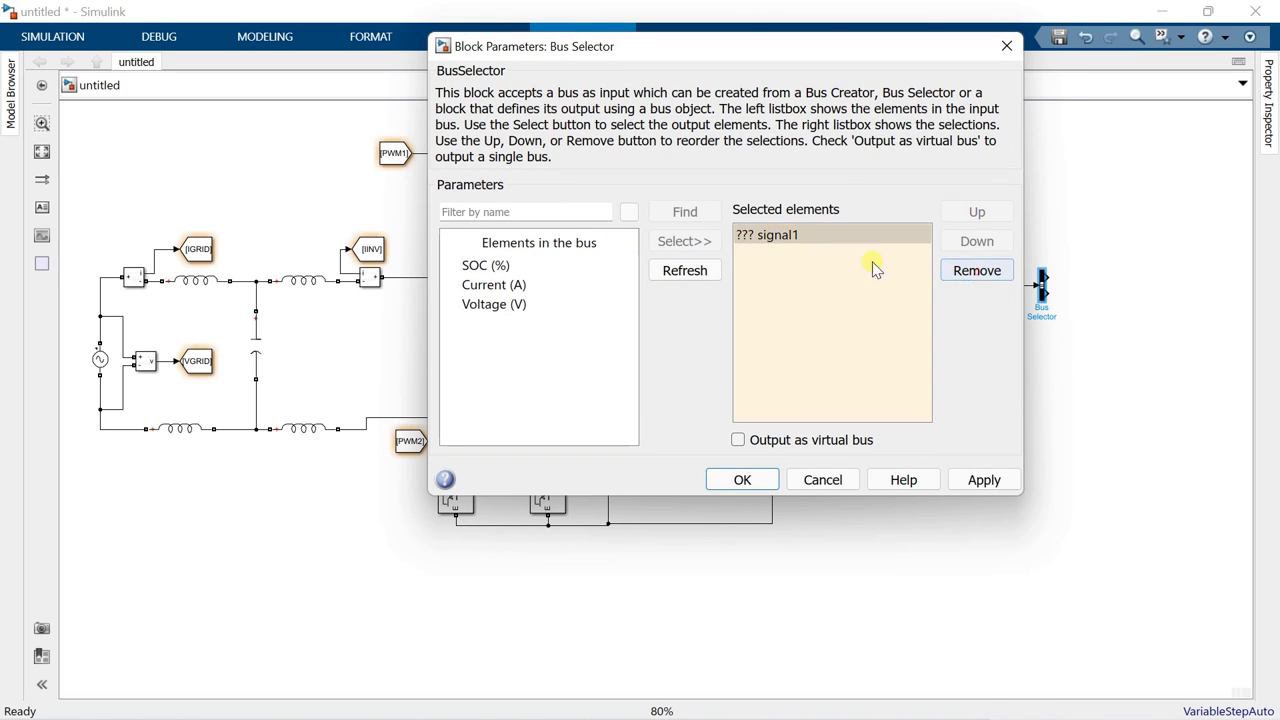
Step: Select Current (A) and Voltage (V) as the bus selector outputs and make it taller
{"action": "left_click", "coordinate": [518, 288]}
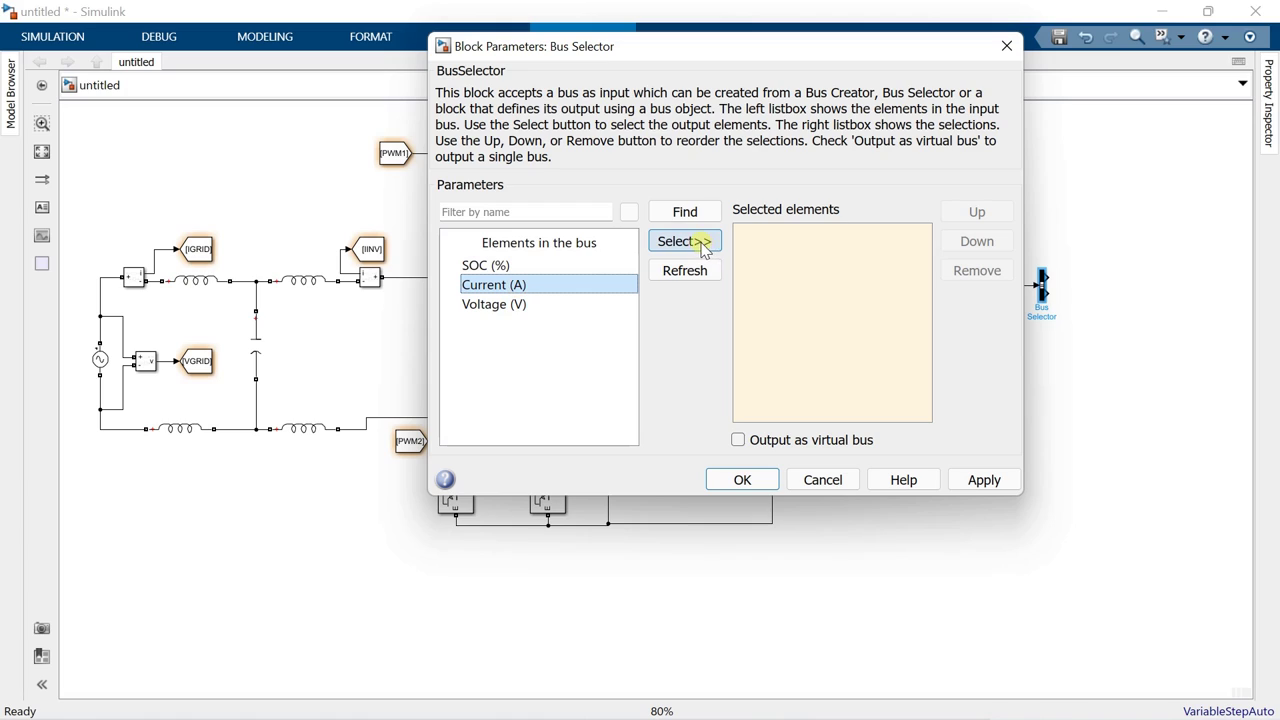
{"action": "left_click", "coordinate": [660, 248]}
{"action": "left_click", "coordinate": [503, 303]}
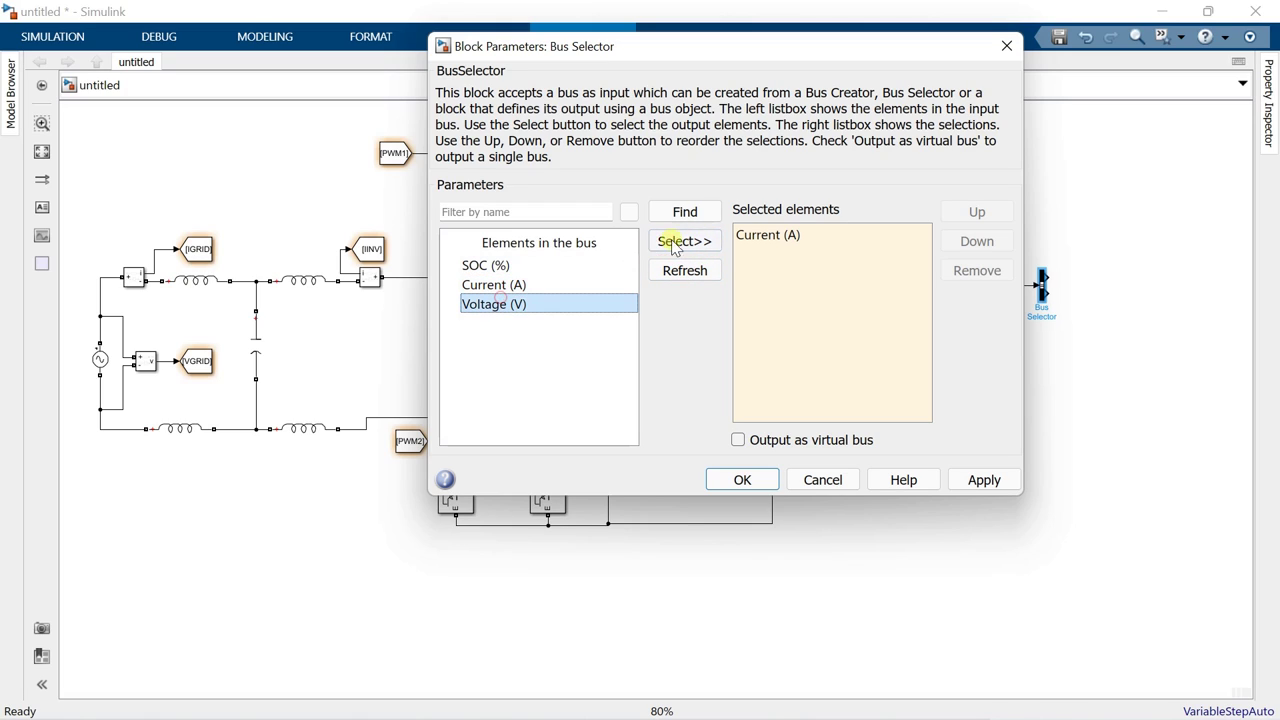
{"action": "left_click", "coordinate": [673, 246]}
{"action": "left_click", "coordinate": [765, 481]}
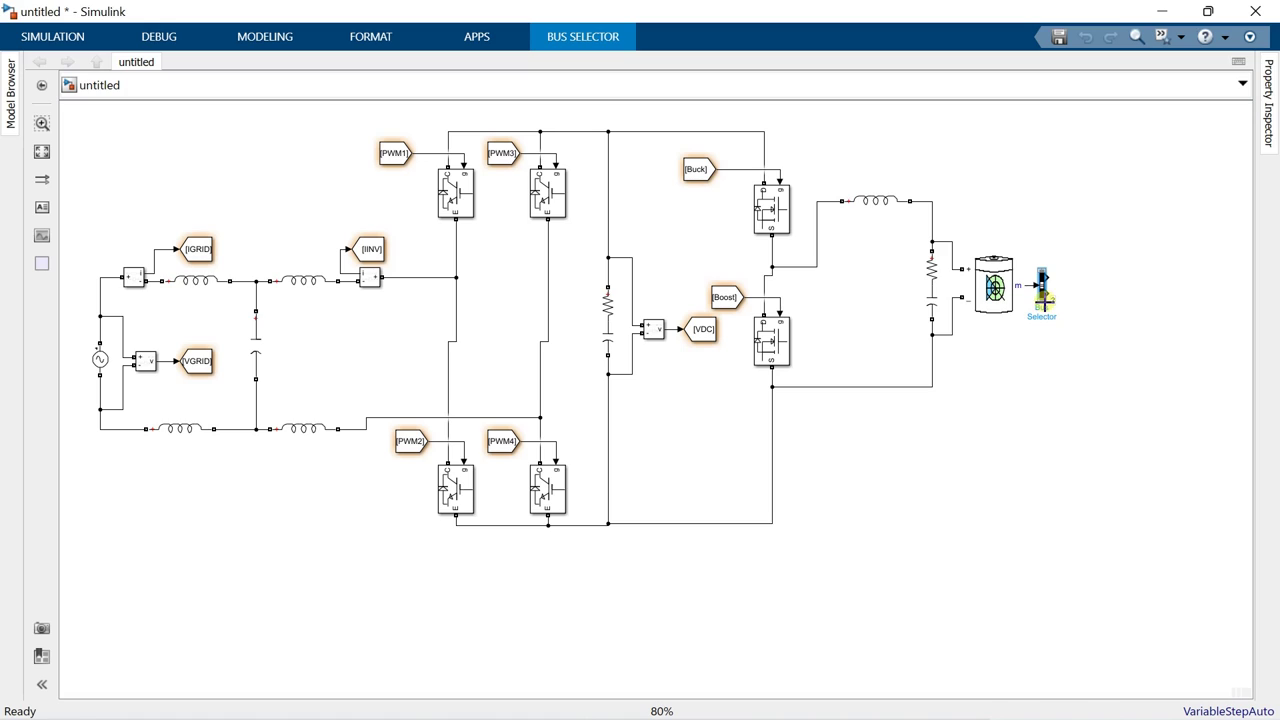
{"action": "mouse_move", "coordinate": [1043, 268]}
{"action": "left_mouse_down"}
{"action": "mouse_move", "coordinate": [1043, 222]}
{"action": "mouse_move", "coordinate": [1046, 265]}
{"action": "left_mouse_up"}
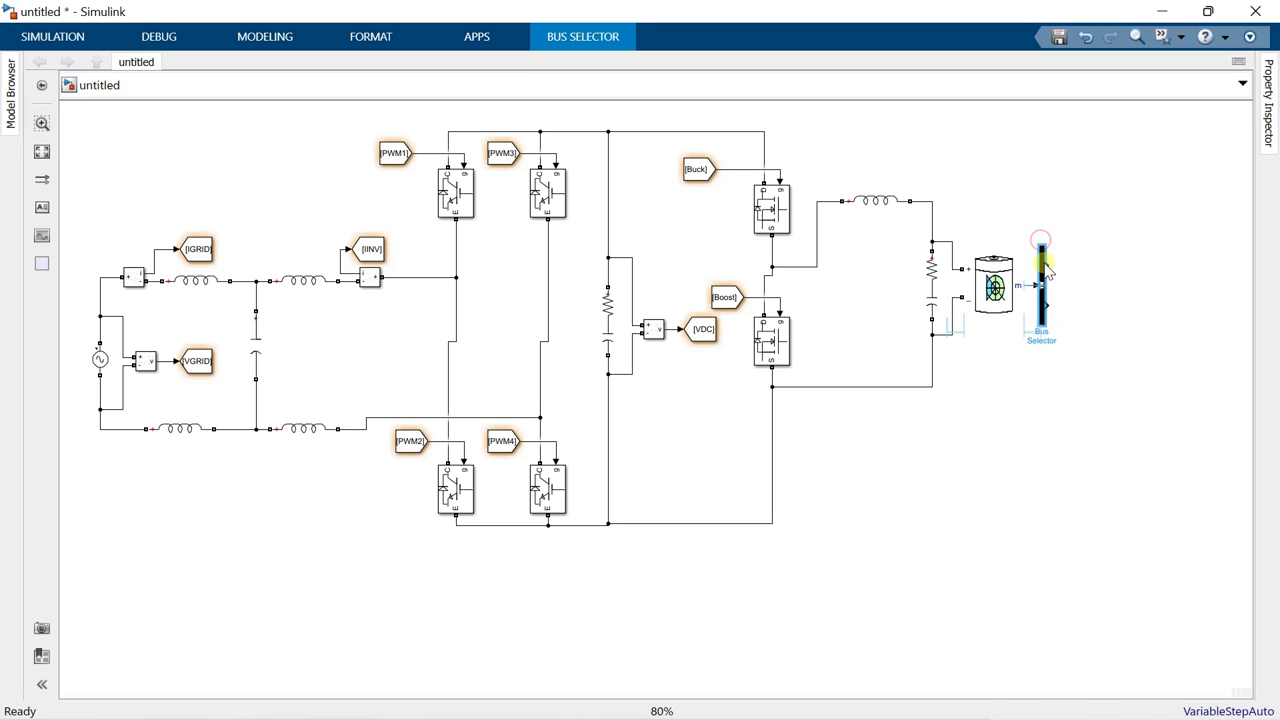
Step: Connect the Current (A) output to a new Goto block tagged Ibat
{"action": "left_click", "coordinate": [1073, 277]}
{"action": "type", "text": "goto"}
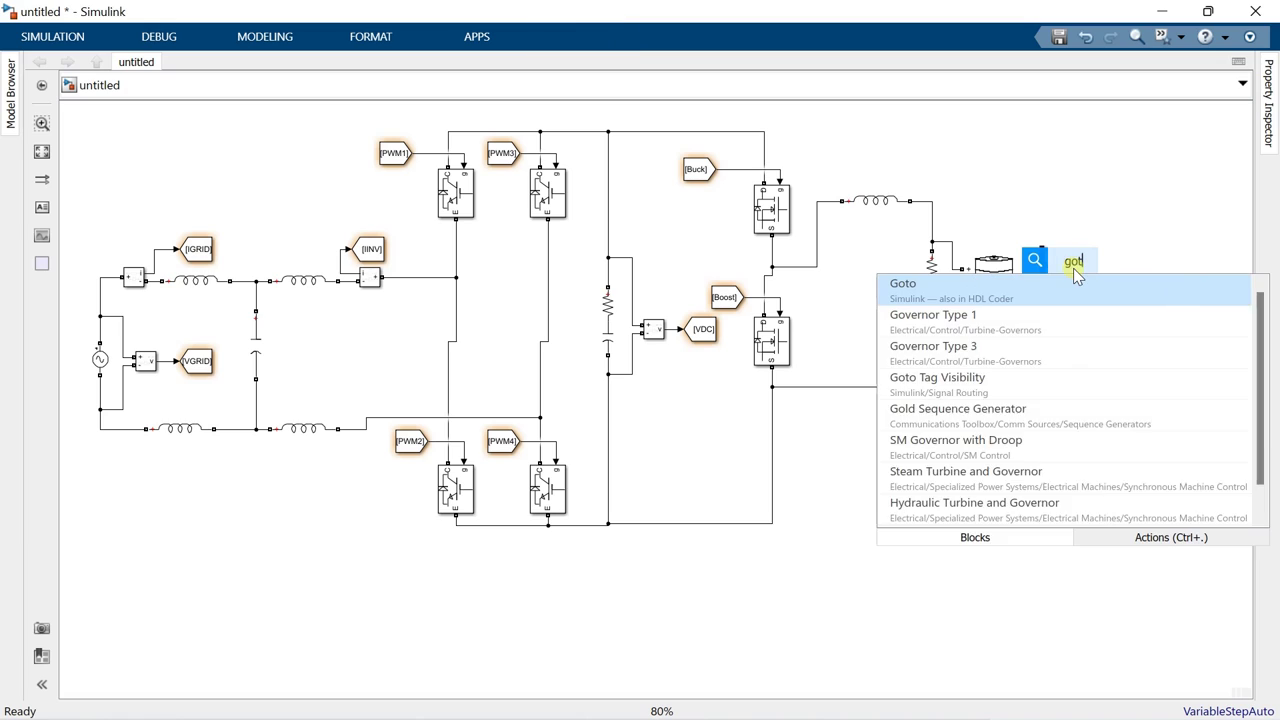
{"action": "left_click", "coordinate": [1078, 285]}
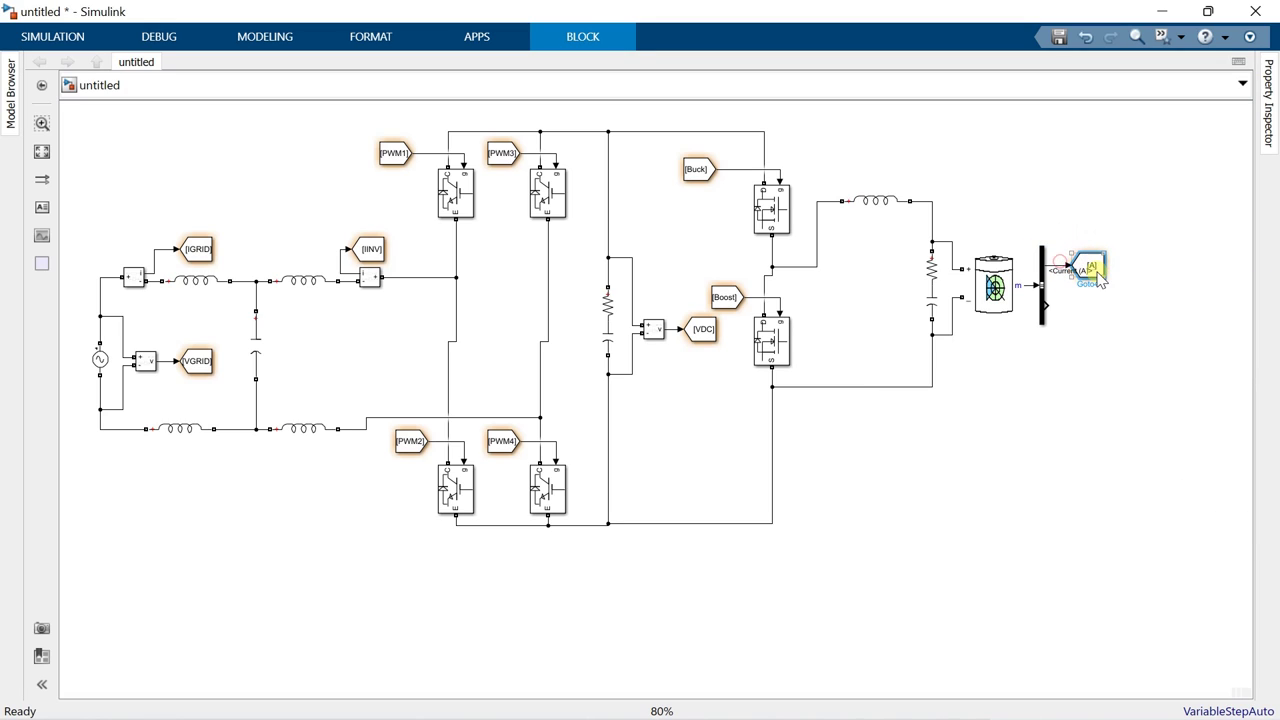
{"action": "left_click_drag", "start_coordinate": [1108, 276], "coordinate": [1117, 280]}
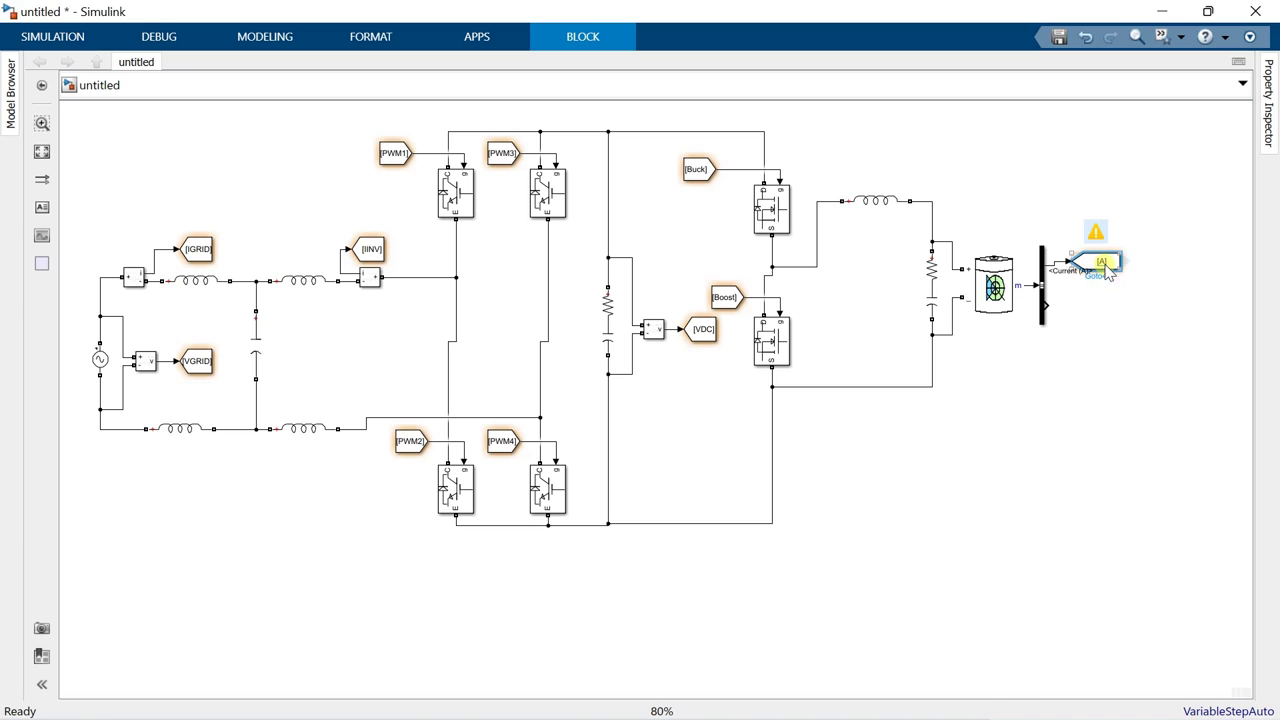
{"action": "left_click", "coordinate": [1108, 264]}
{"action": "double_click", "coordinate": [1108, 265]}
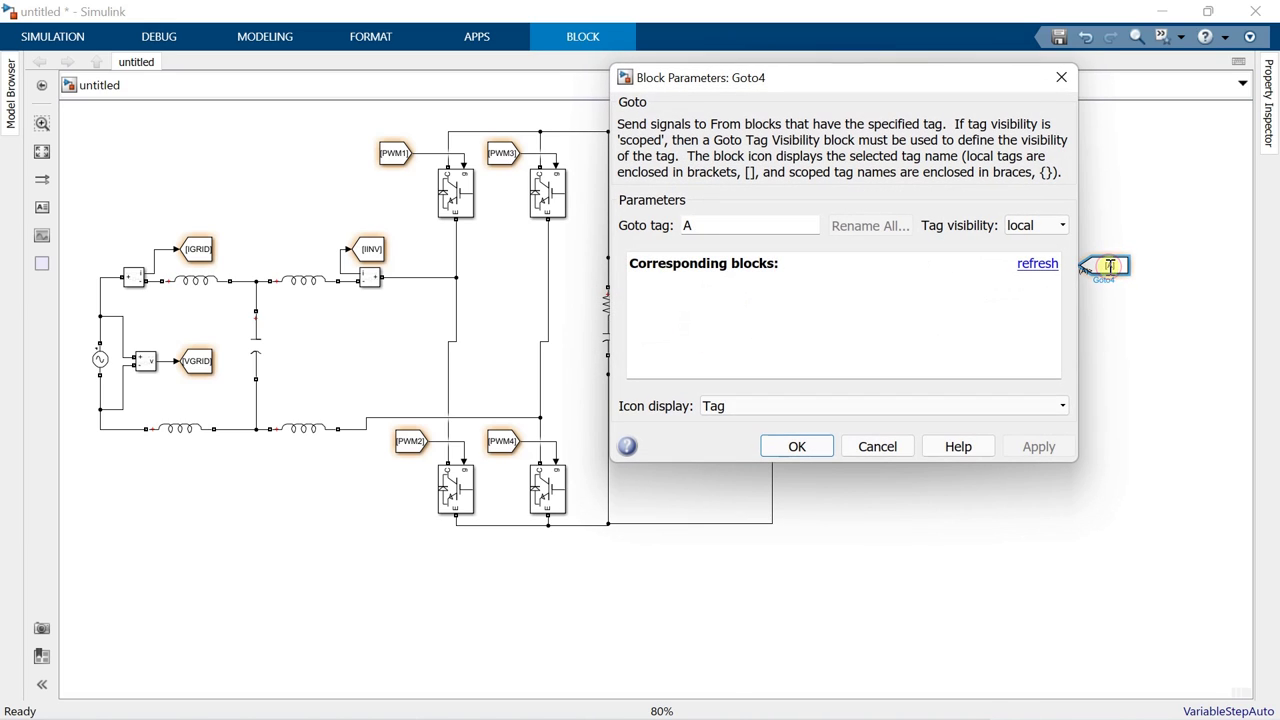
{"action": "type", "text": "Ibat"}
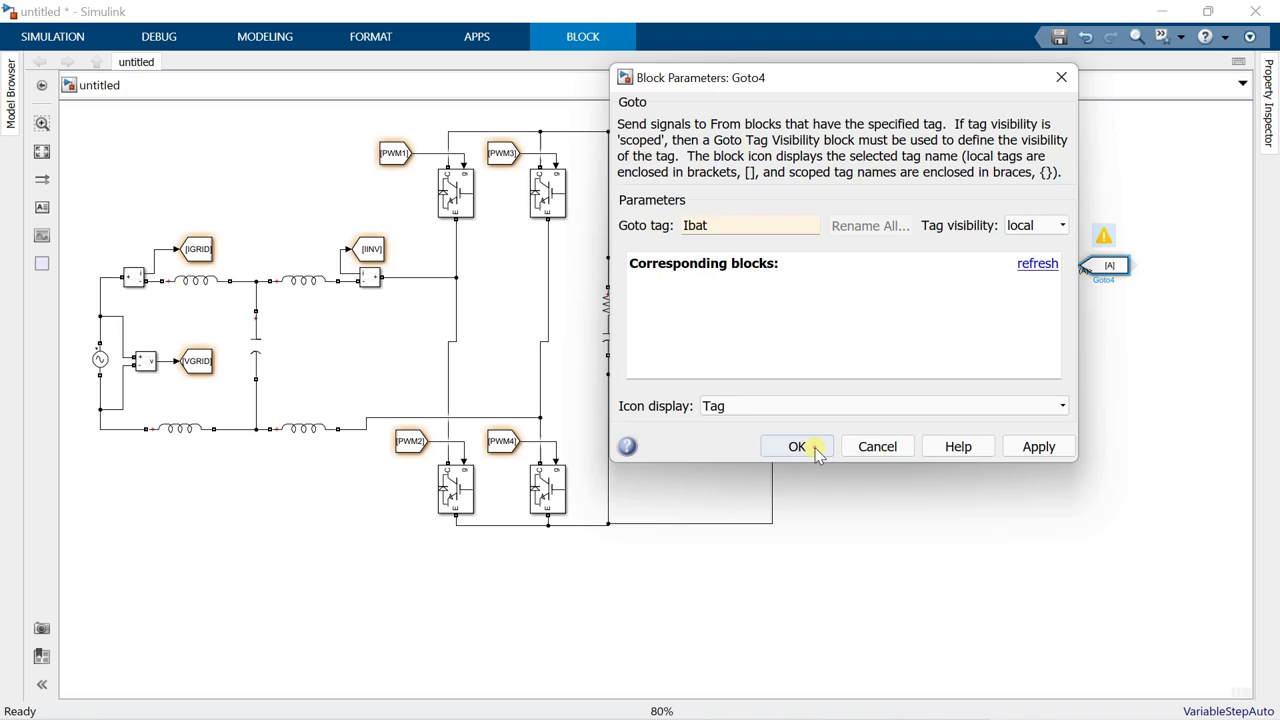
{"action": "left_click", "coordinate": [806, 446]}
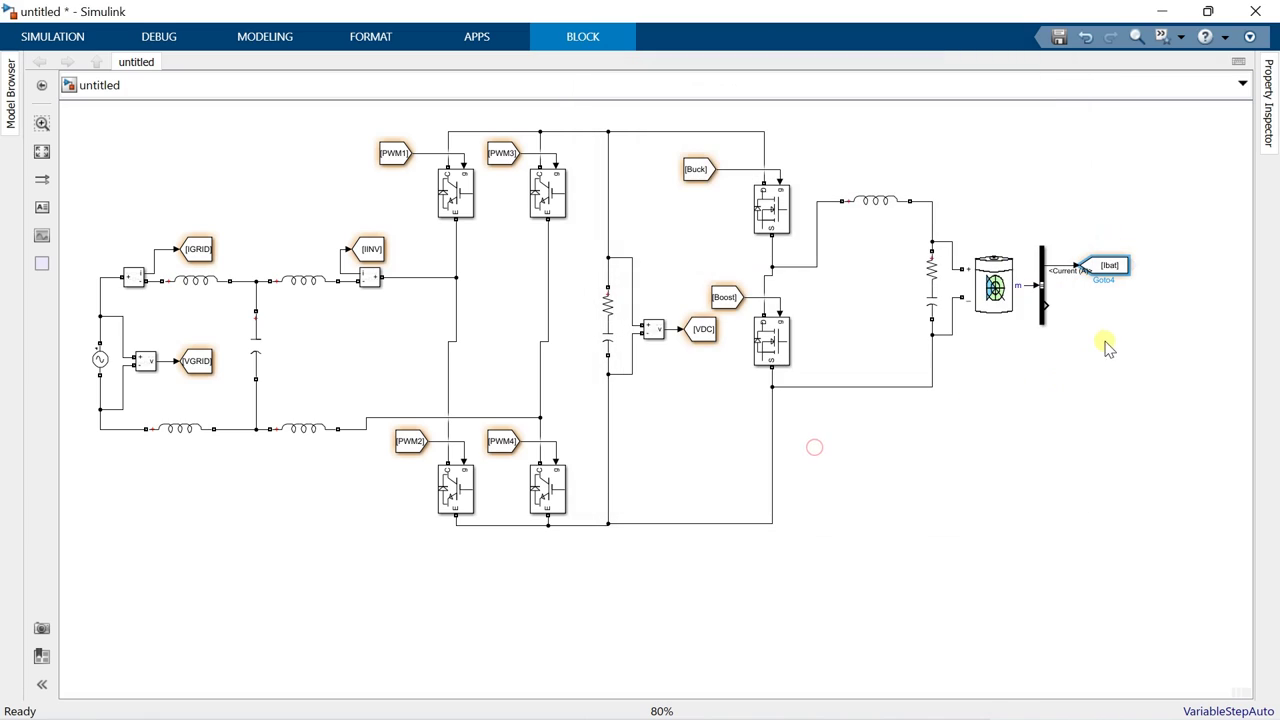
Step: Copy the Goto below for the Voltage (V) output and tag it Vbat
{"action": "mouse_move", "coordinate": [1108, 265]}
{"action": "left_mouse_down"}
{"action": "mouse_move", "coordinate": [1108, 313]}
{"action": "mouse_move", "coordinate": [1072, 314]}
{"action": "mouse_move", "coordinate": [1110, 318]}
{"action": "left_mouse_up"}
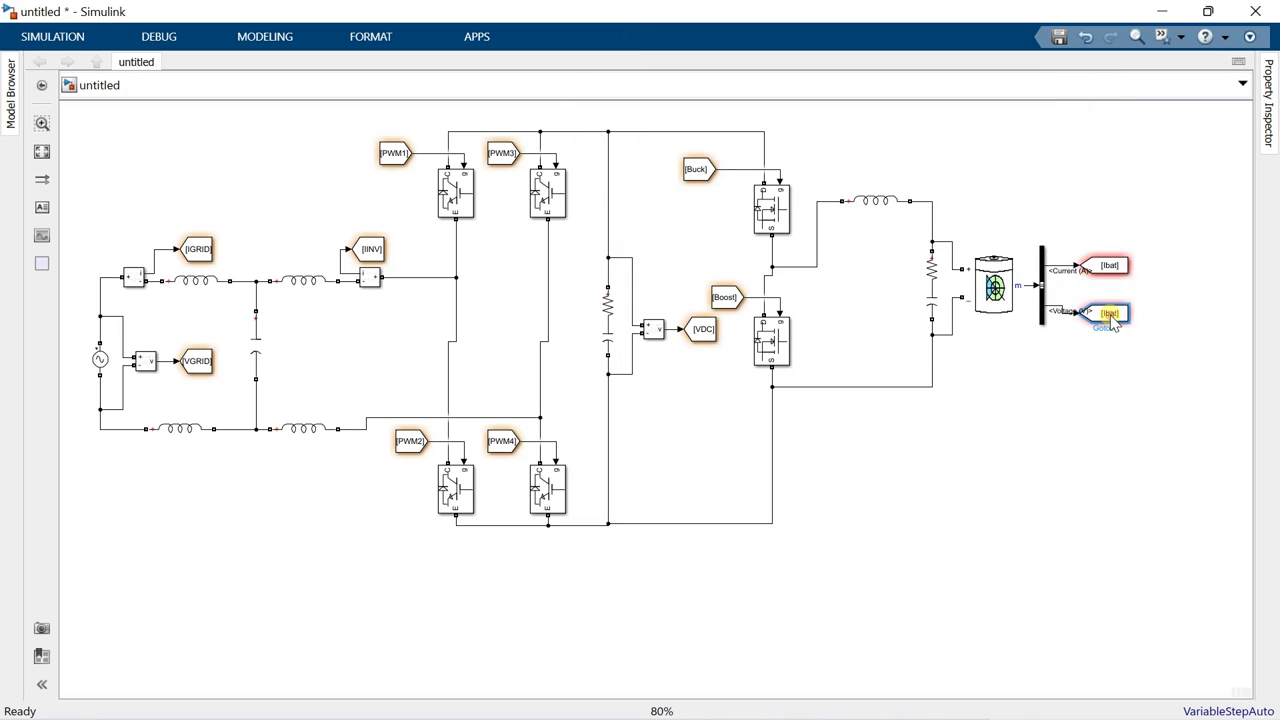
{"action": "double_click", "coordinate": [1108, 313]}
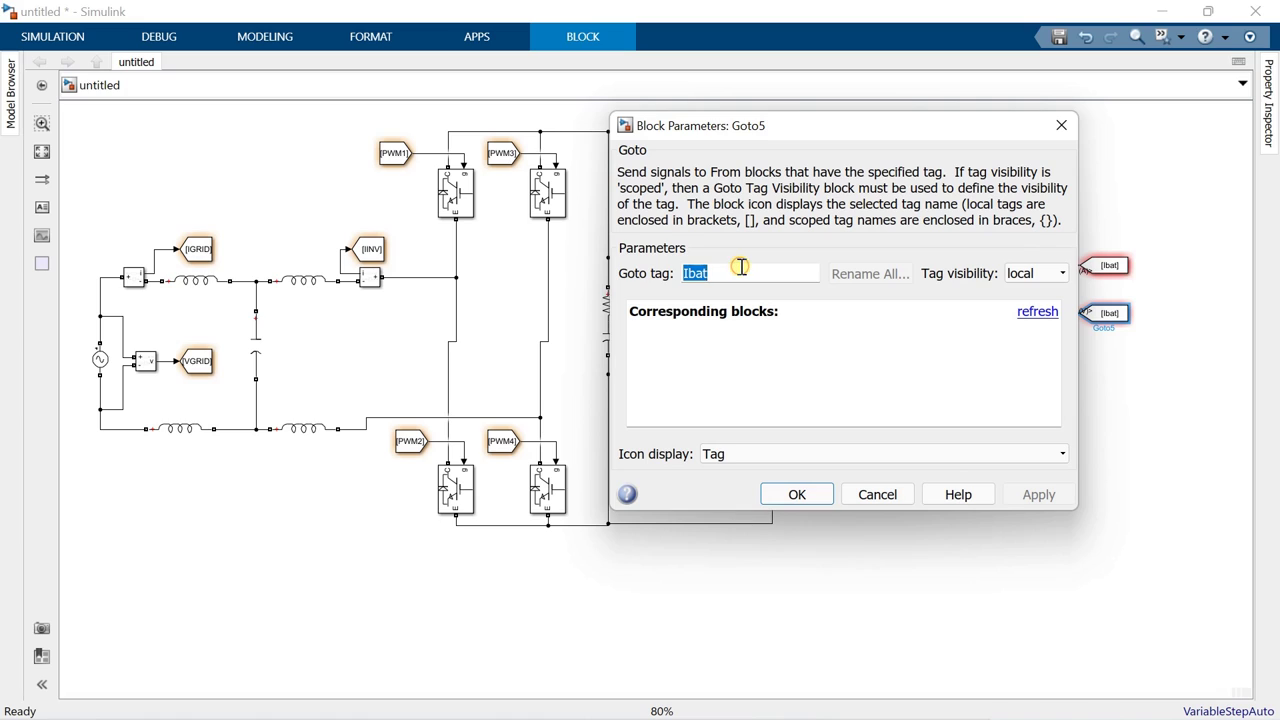
{"action": "type", "text": "Vb"}
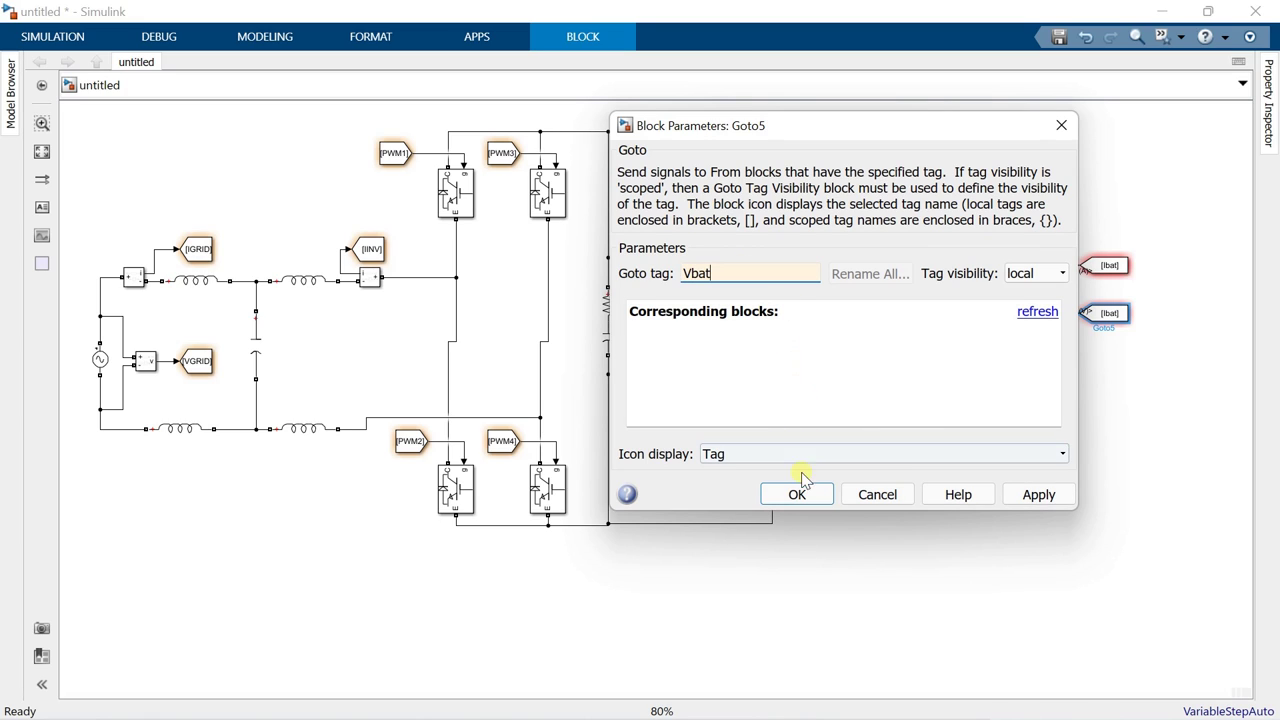
{"action": "left_click", "coordinate": [799, 490]}
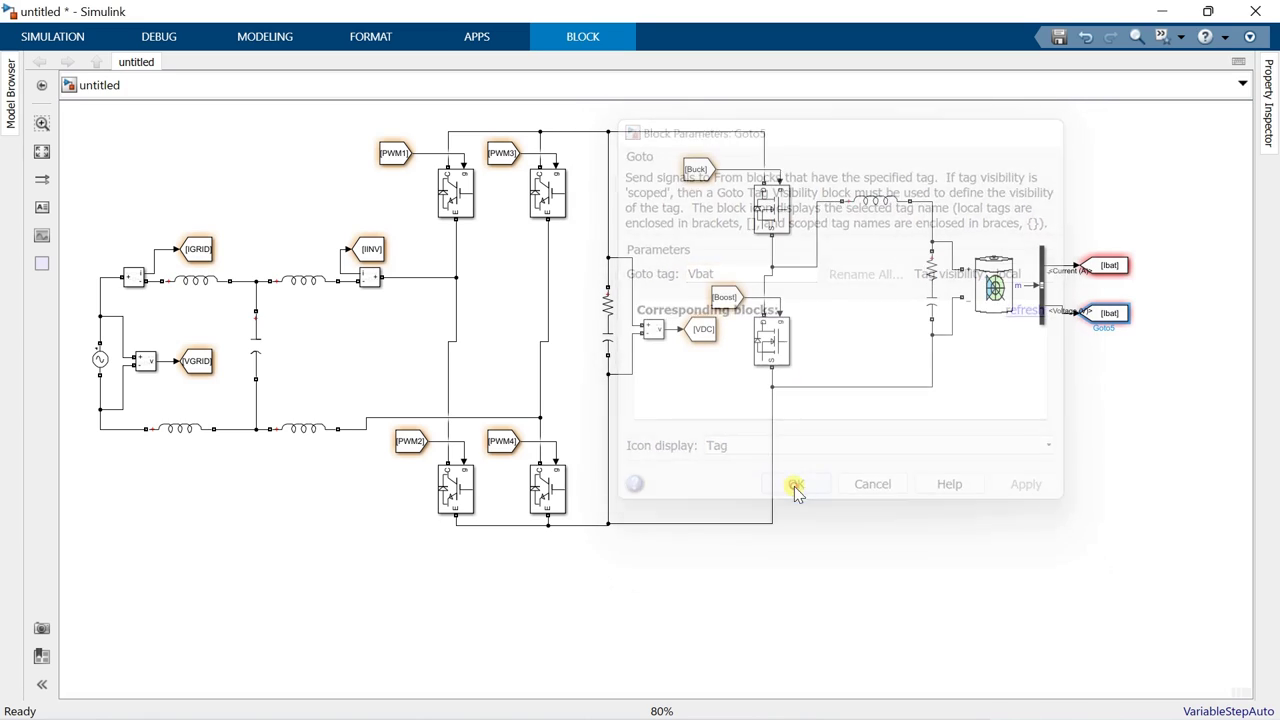
Step: Enter 160 V nominal voltage, 120 Ah capacity, 50% initial state-of-charge and 1 s response time in the Battery parameters
{"action": "double_click", "coordinate": [993, 288]}
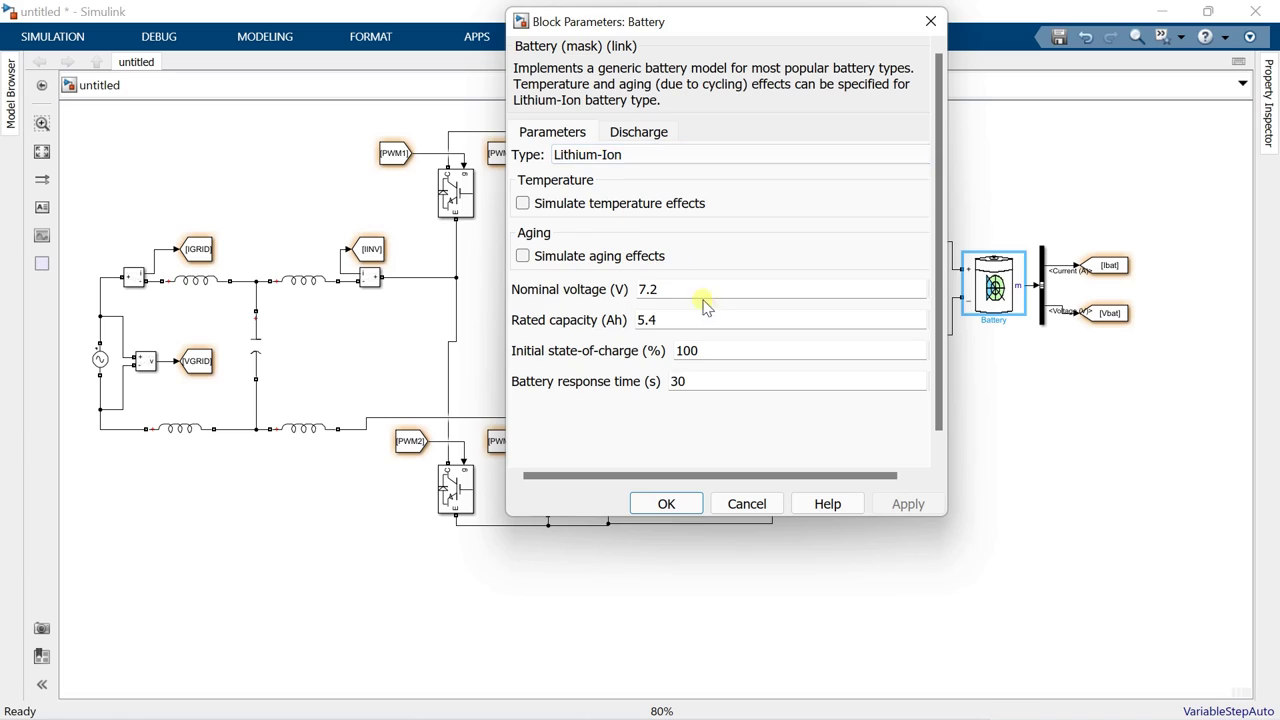
{"action": "double_click", "coordinate": [689, 281]}
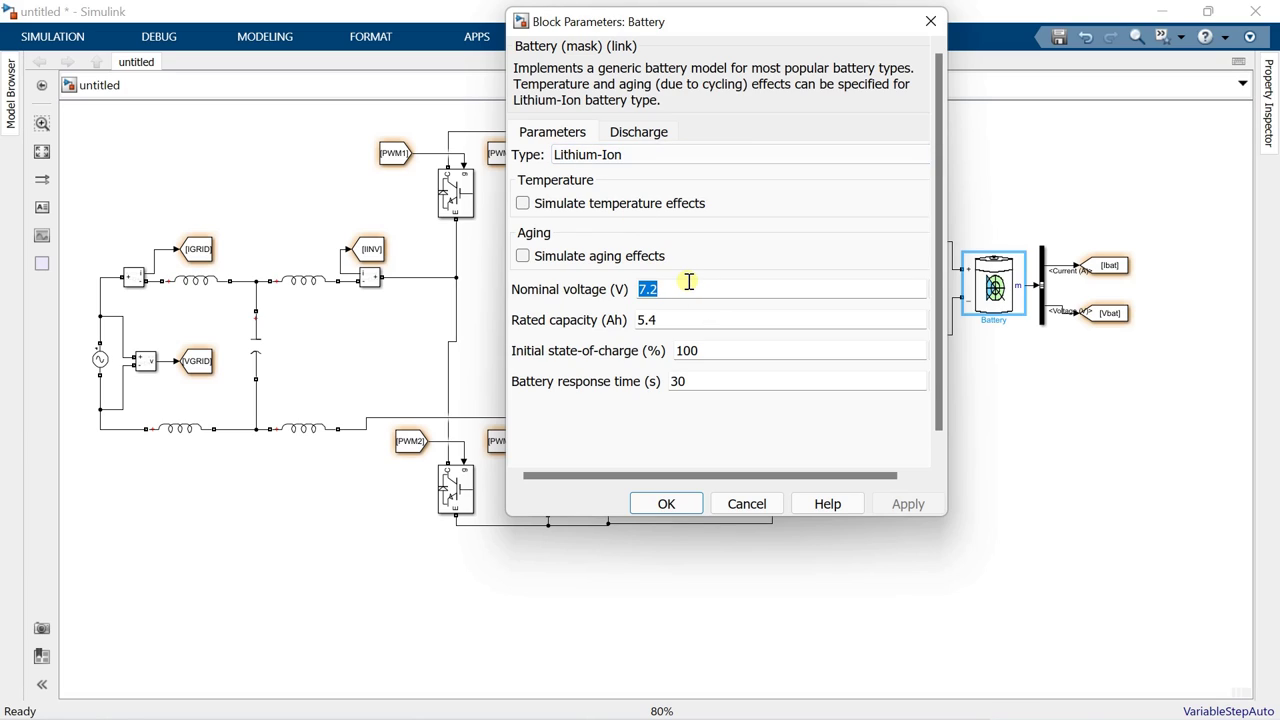
{"action": "type", "text": "160"}
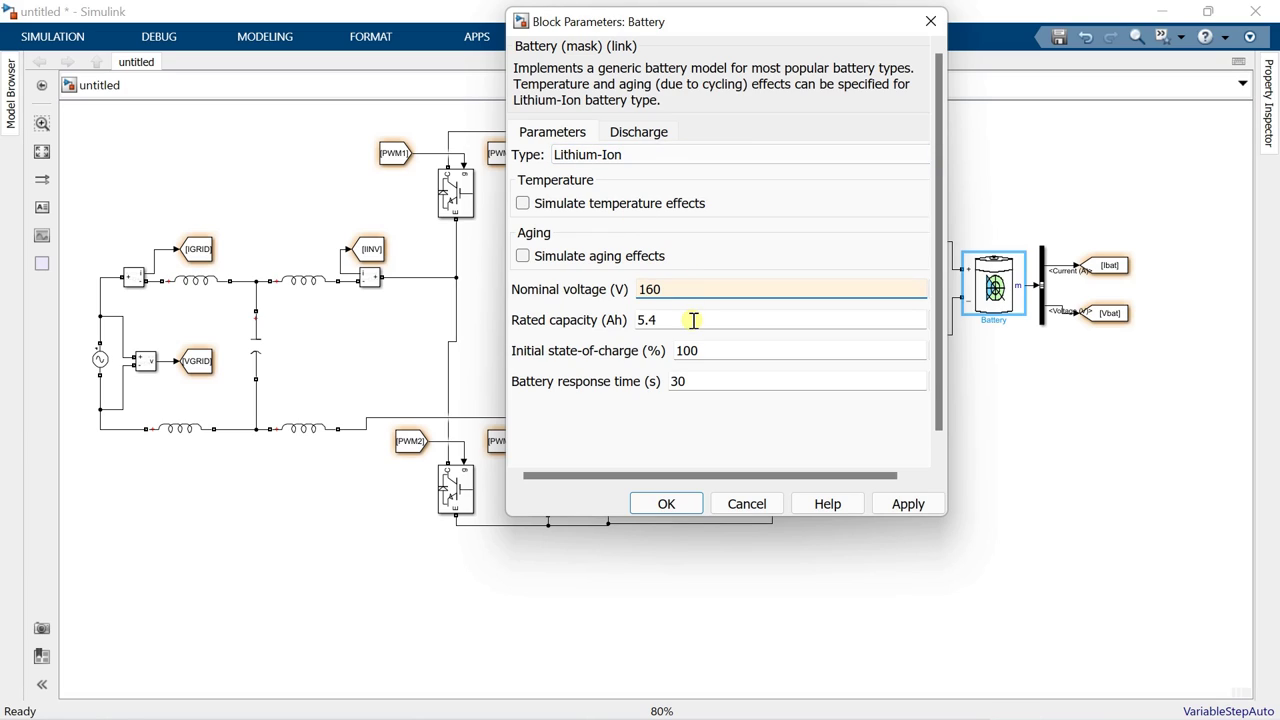
{"action": "double_click", "coordinate": [693, 320]}
{"action": "type", "text": "120"}
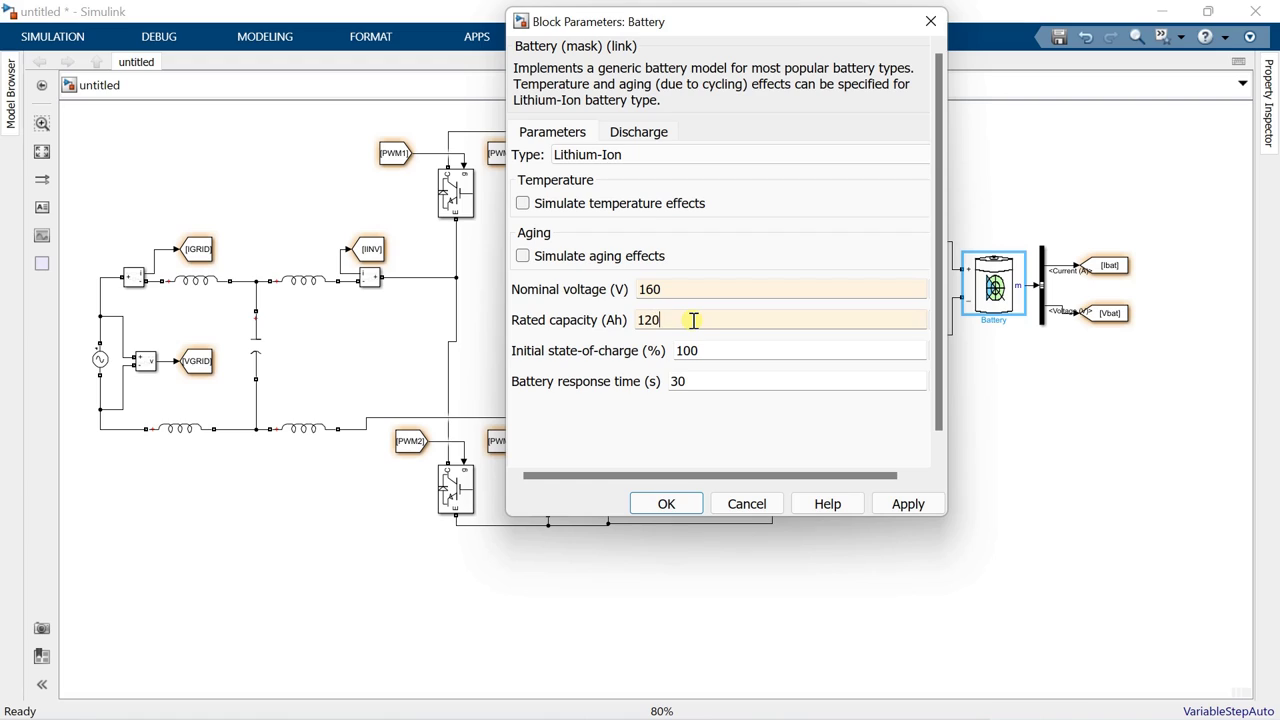
{"action": "double_click", "coordinate": [706, 350]}
{"action": "type", "text": "5"}
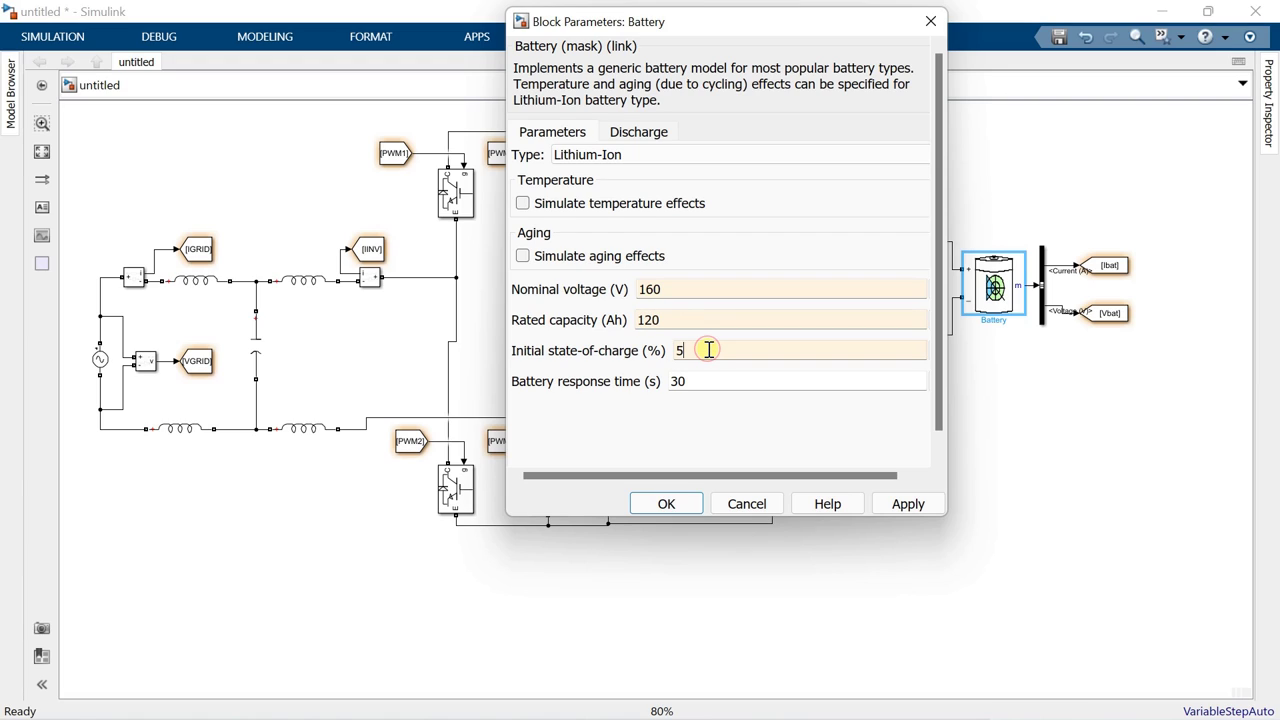
{"action": "type", "text": "0"}
{"action": "double_click", "coordinate": [714, 380]}
{"action": "type", "text": "1"}
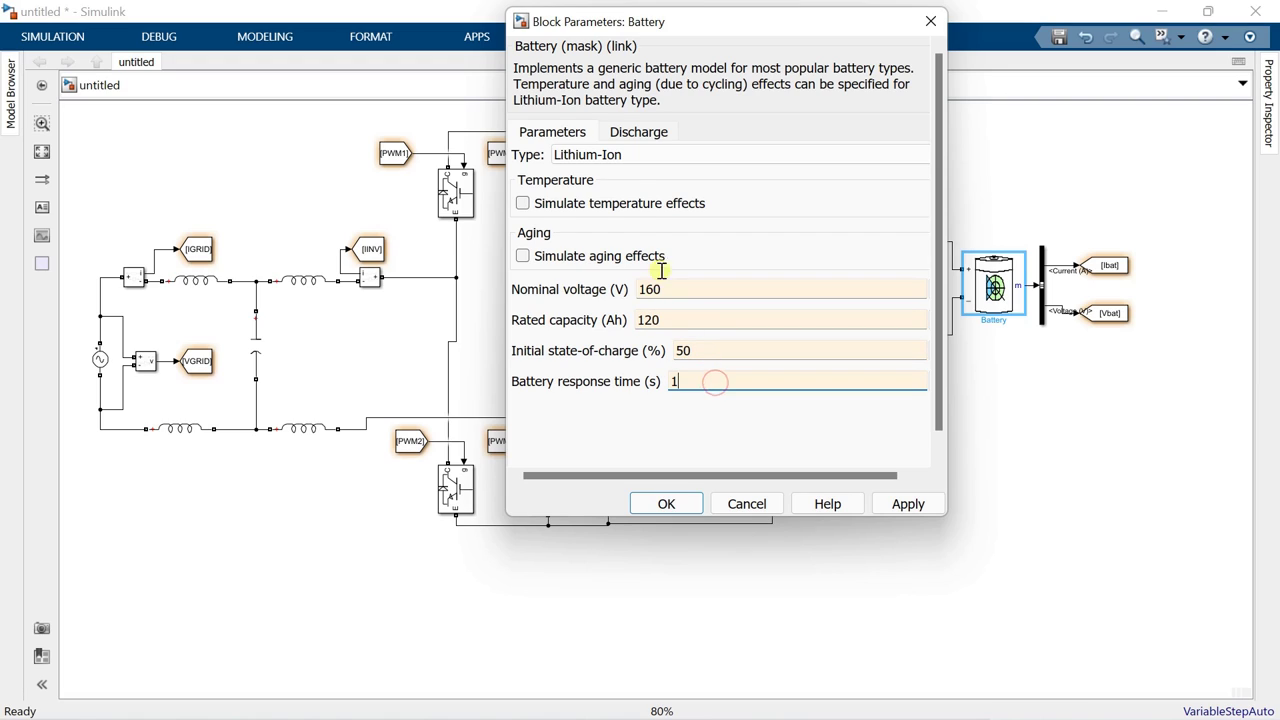
{"action": "left_click", "coordinate": [633, 140]}
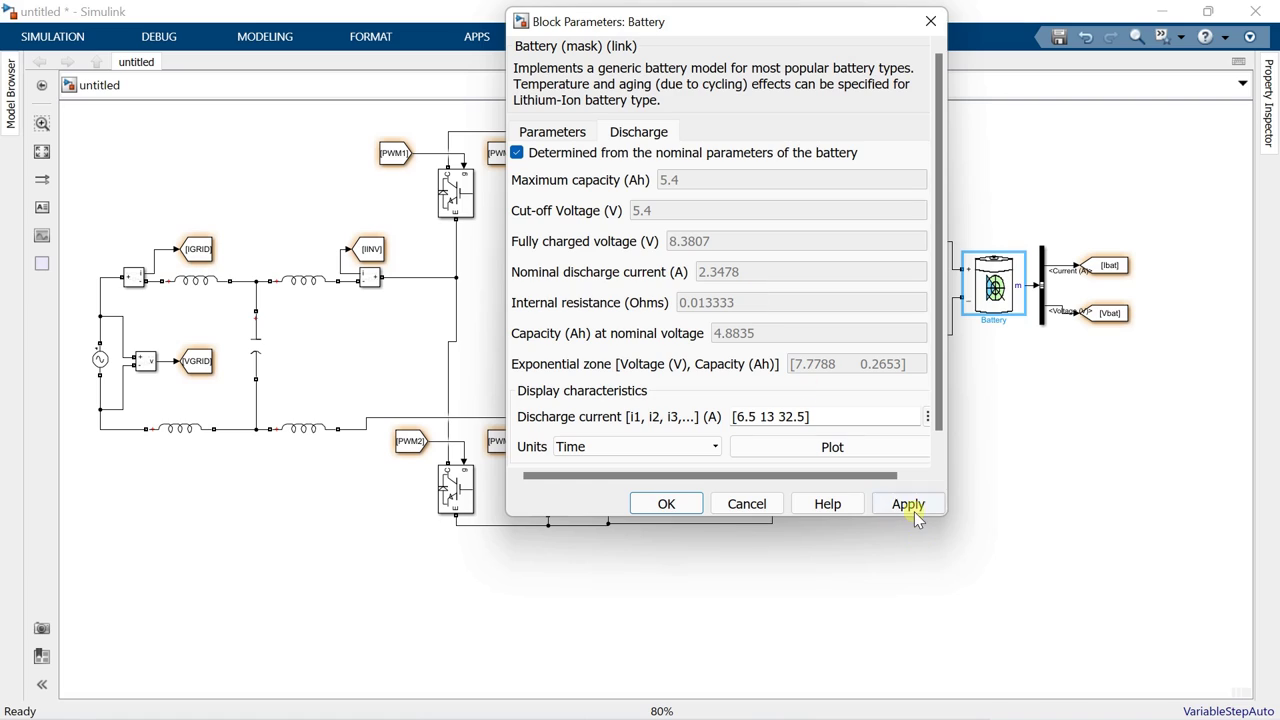
{"action": "left_click", "coordinate": [682, 503]}
Step: Insert a PLL block above the battery
{"action": "left_click", "coordinate": [973, 511]}
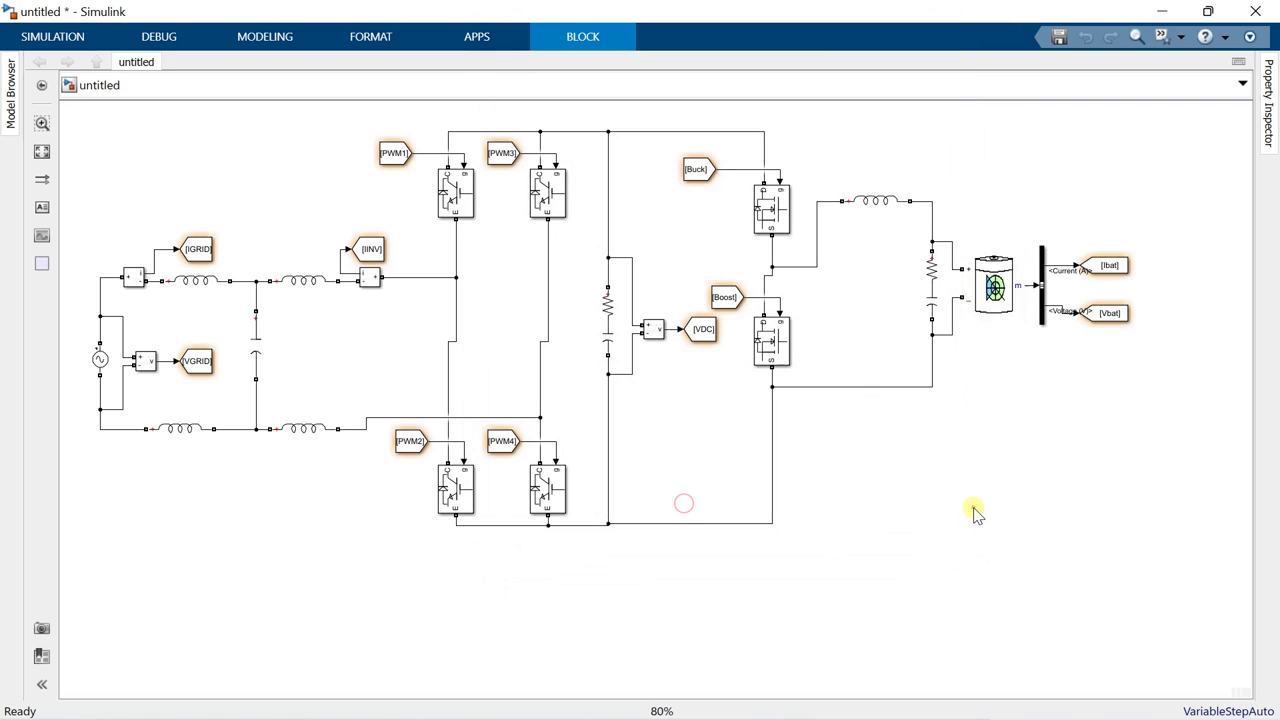
{"action": "type", "text": "pll"}
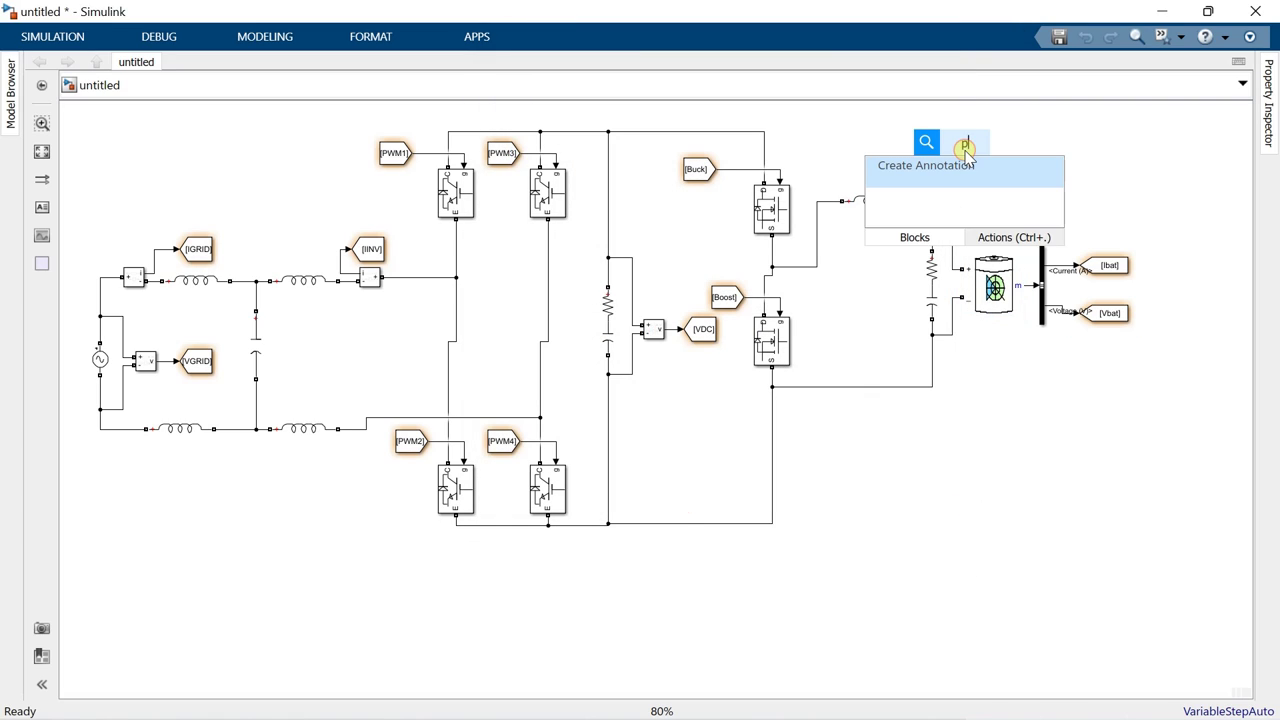
{"action": "left_click", "coordinate": [963, 168]}
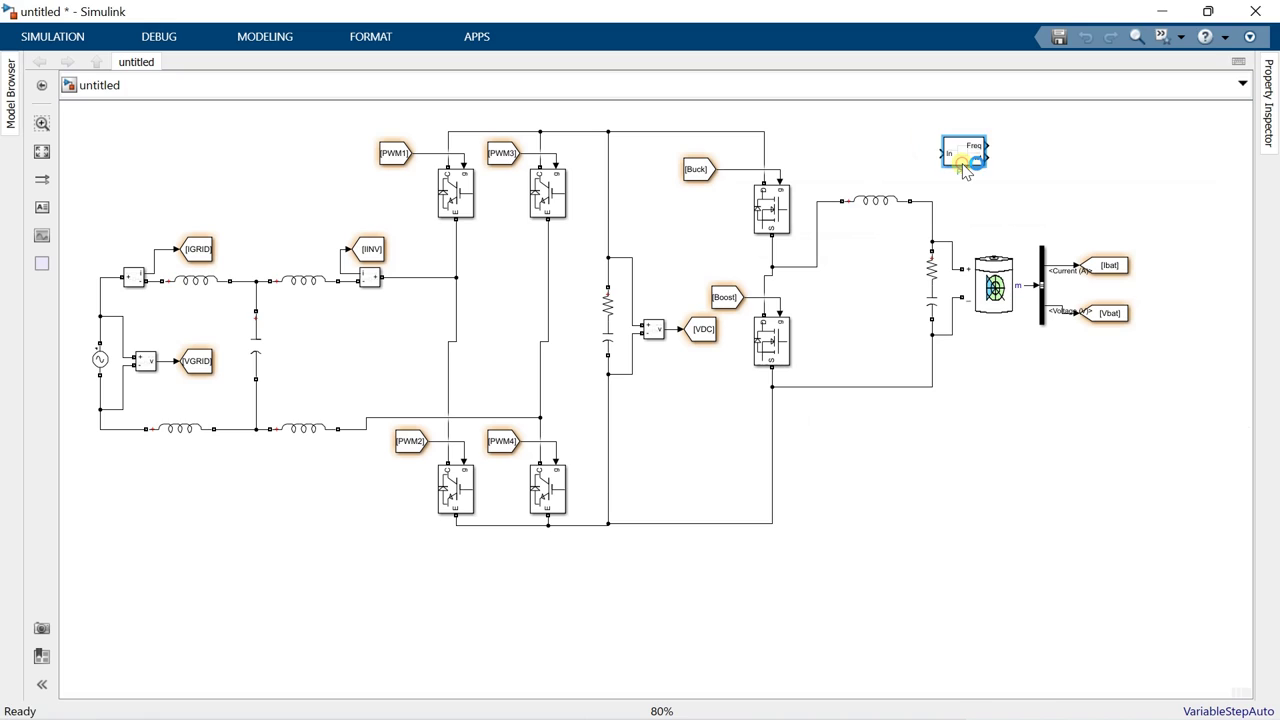
{"action": "double_click", "coordinate": [959, 158]}
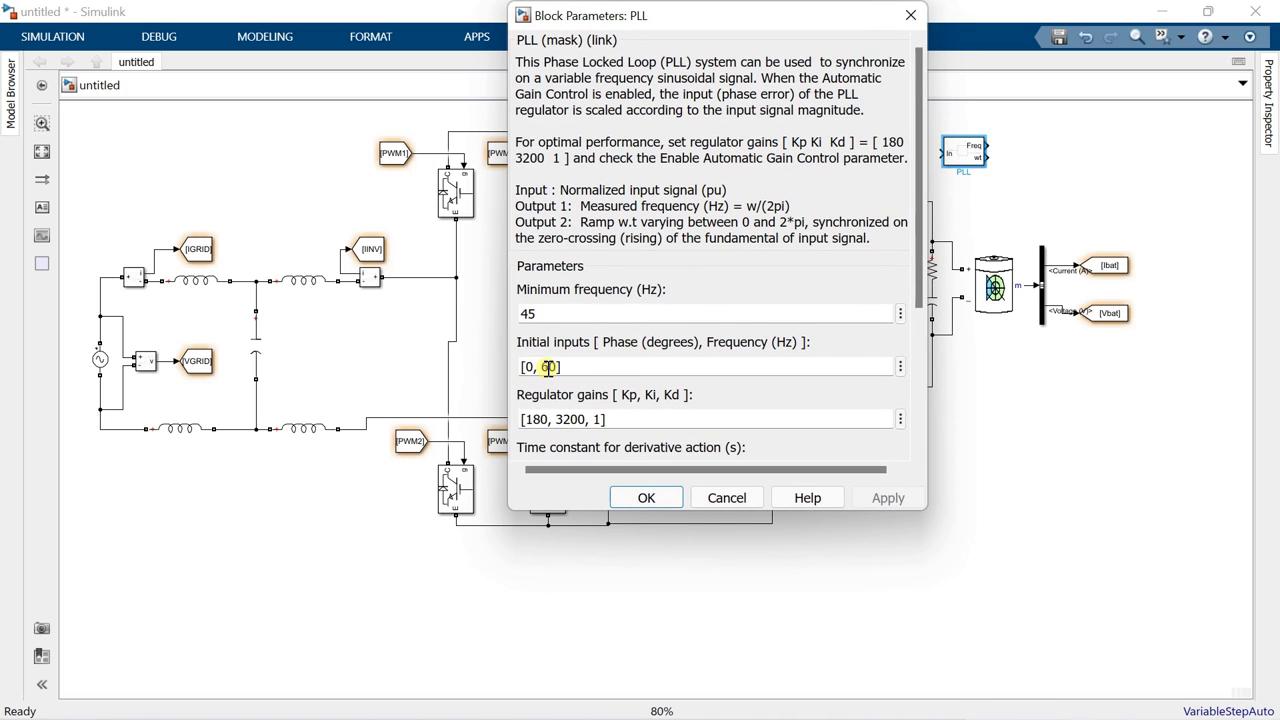
Step: Set the PLL's initial inputs to [0, 50] and its derivative time constant to 1e-6
{"action": "type", "text": "0"}
{"action": "scroll", "coordinate": [757, 300], "scroll_direction": "down", "scroll_amount": 4}
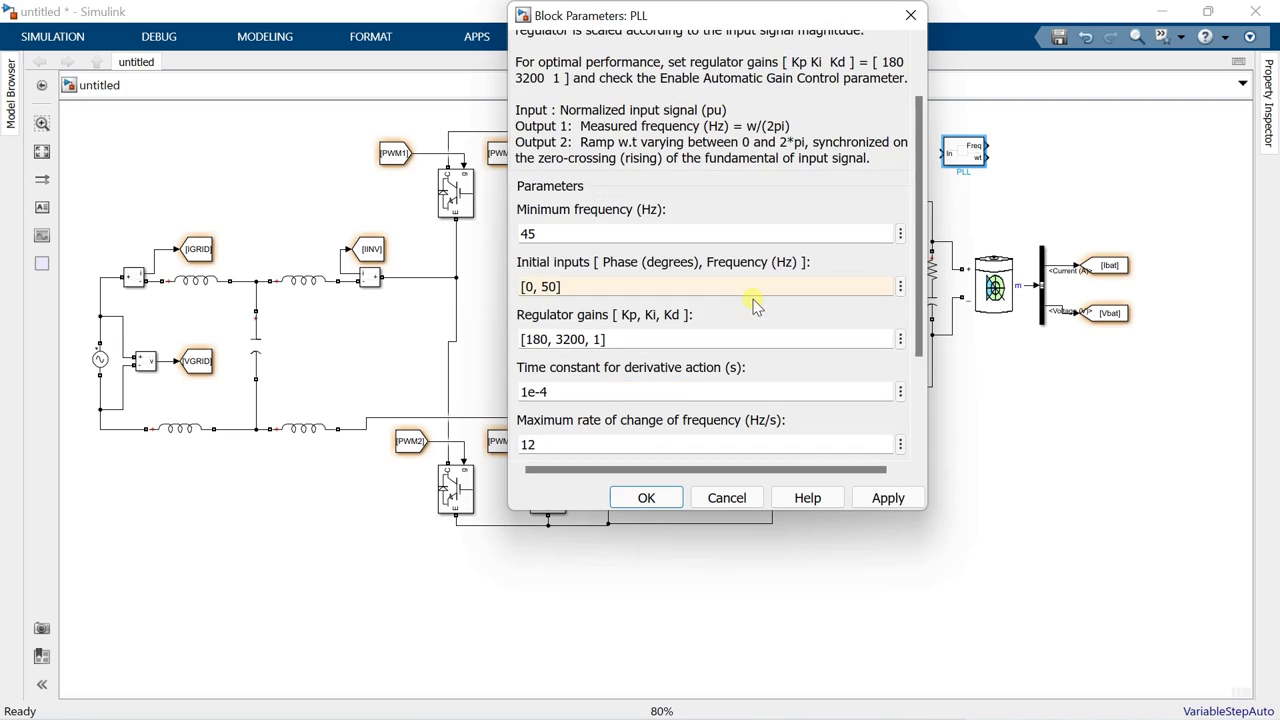
{"action": "double_click", "coordinate": [592, 313]}
{"action": "left_click", "coordinate": [590, 311]}
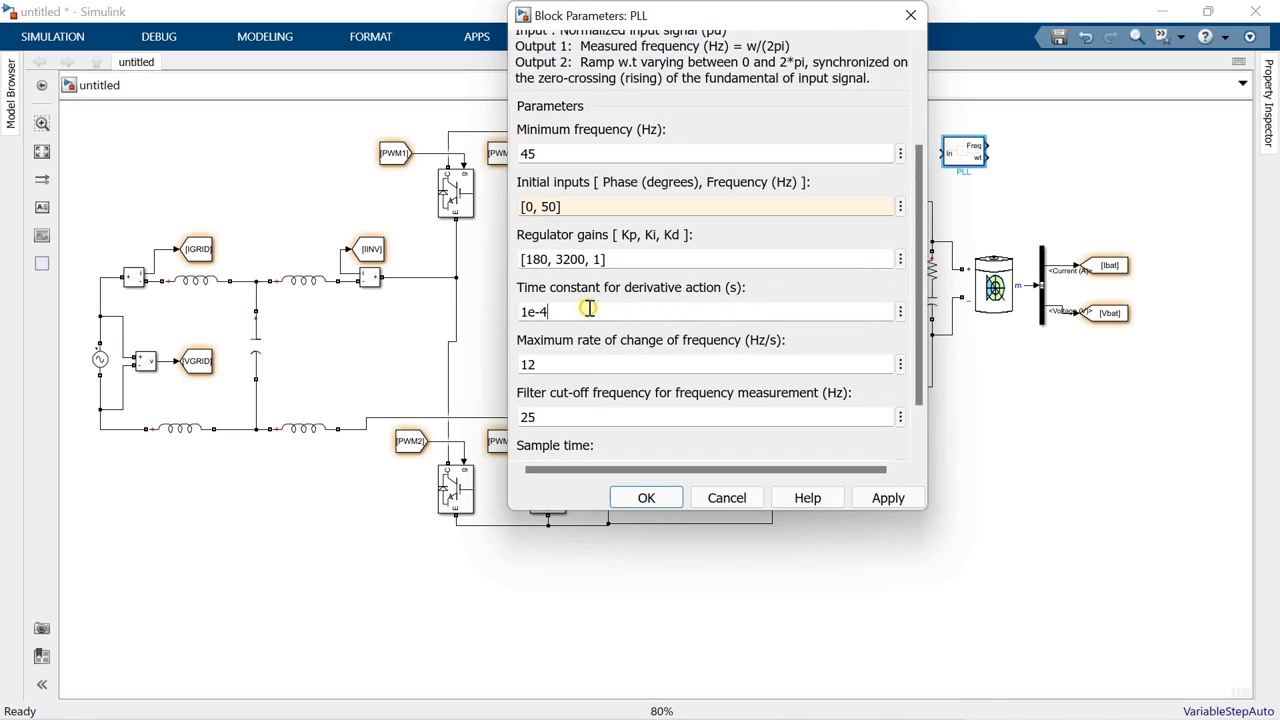
{"action": "key", "text": "BackSpace"}
{"action": "scroll", "coordinate": [618, 311], "scroll_direction": "down", "scroll_amount": 2}
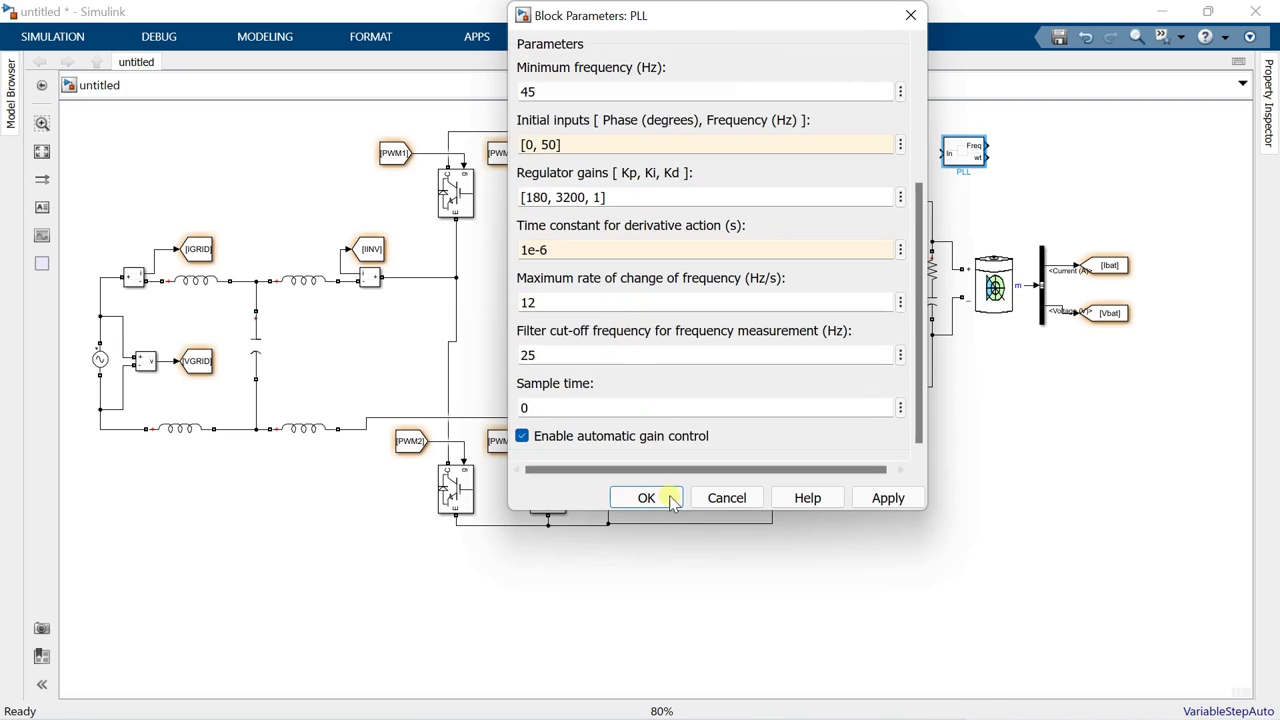
{"action": "left_click", "coordinate": [657, 497]}
{"action": "left_click", "coordinate": [196, 358]}
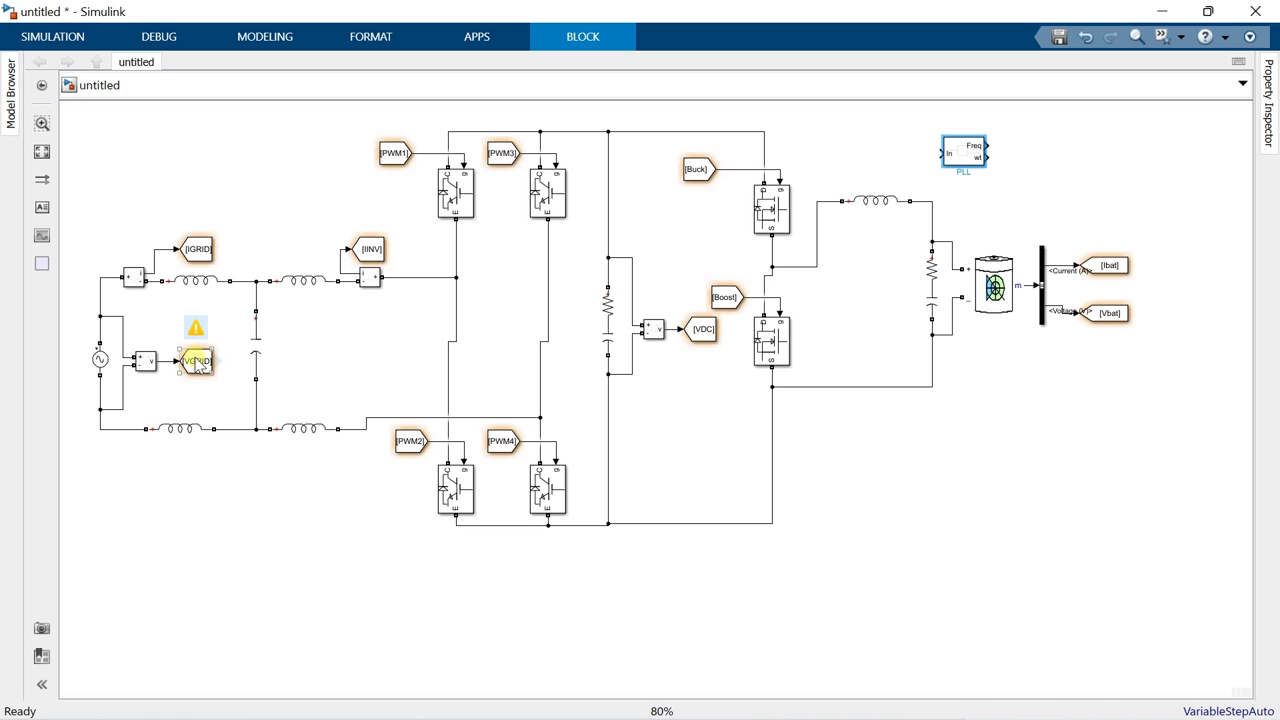
Step: Paste a VGRID tag beside the PLL and wire it to the PLL input
{"action": "key", "text": "ctrl+v"}
{"action": "left_click", "coordinate": [906, 158]}
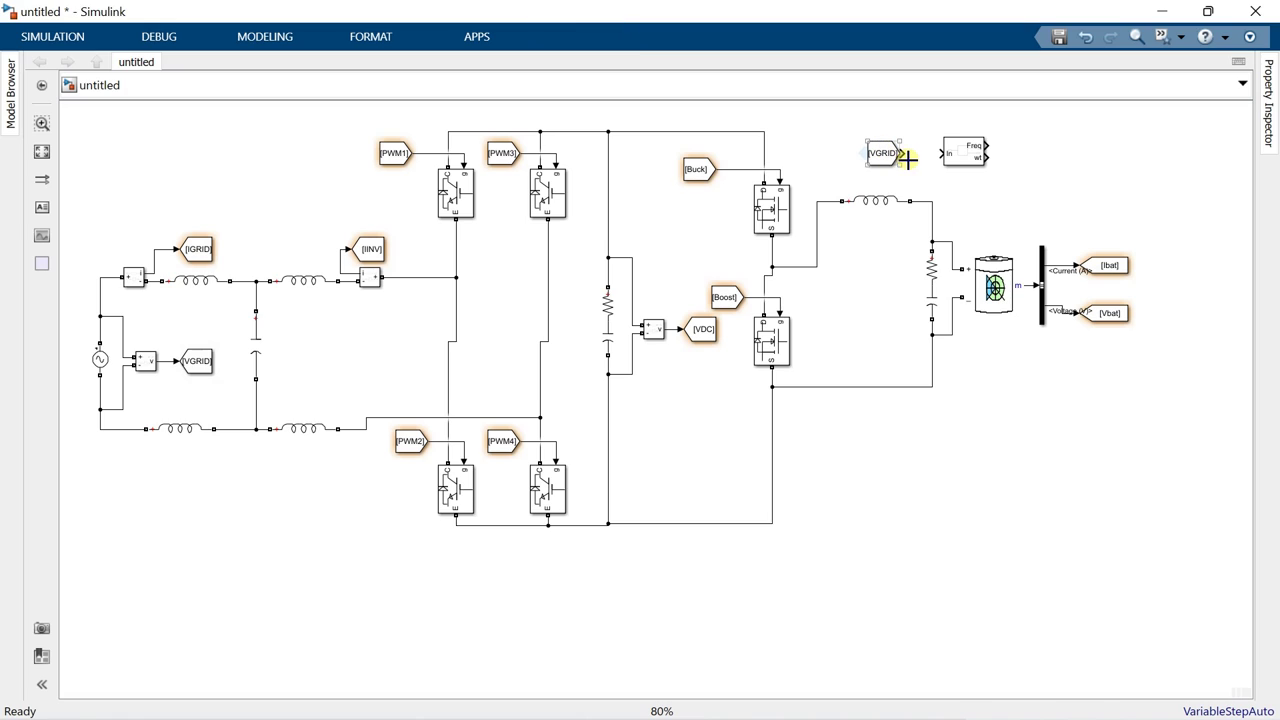
{"action": "left_click_drag", "start_coordinate": [906, 155], "coordinate": [946, 150]}
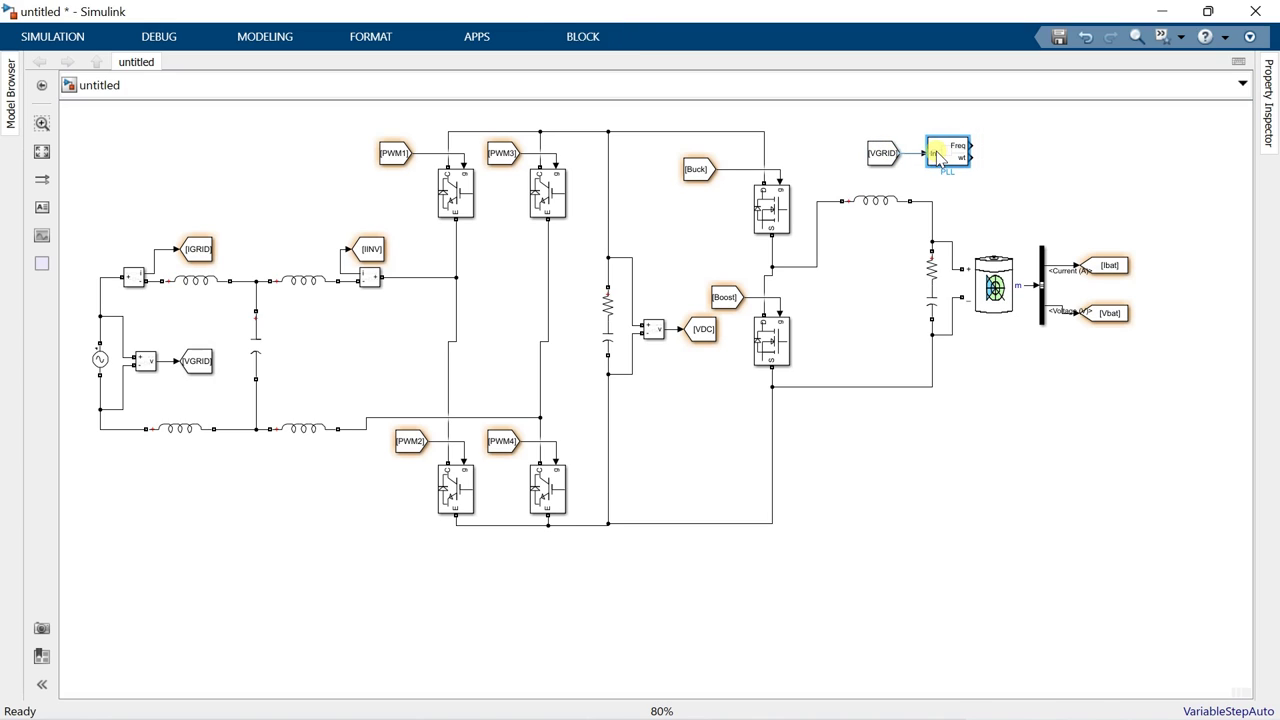
Step: Add Cos and Sin blocks, both fed from the PLL's wt output
{"action": "double_click", "coordinate": [1000, 143]}
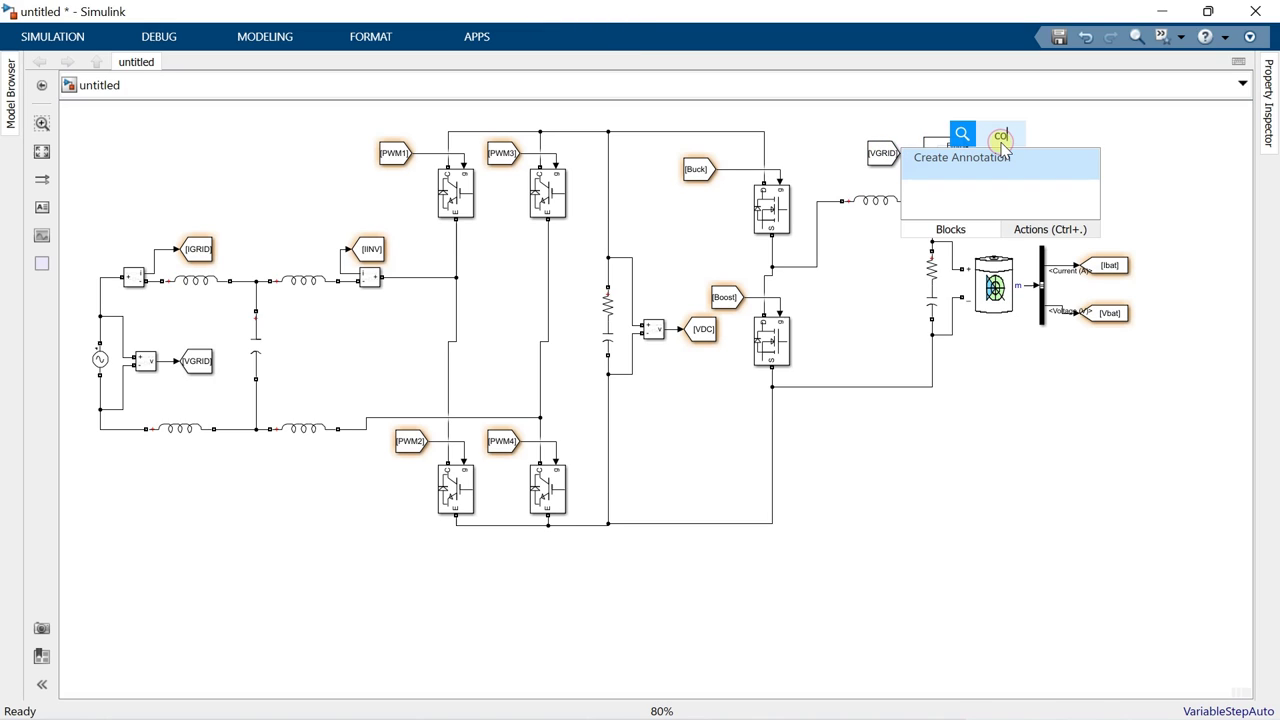
{"action": "type", "text": "cos"}
{"action": "left_click", "coordinate": [1000, 162]}
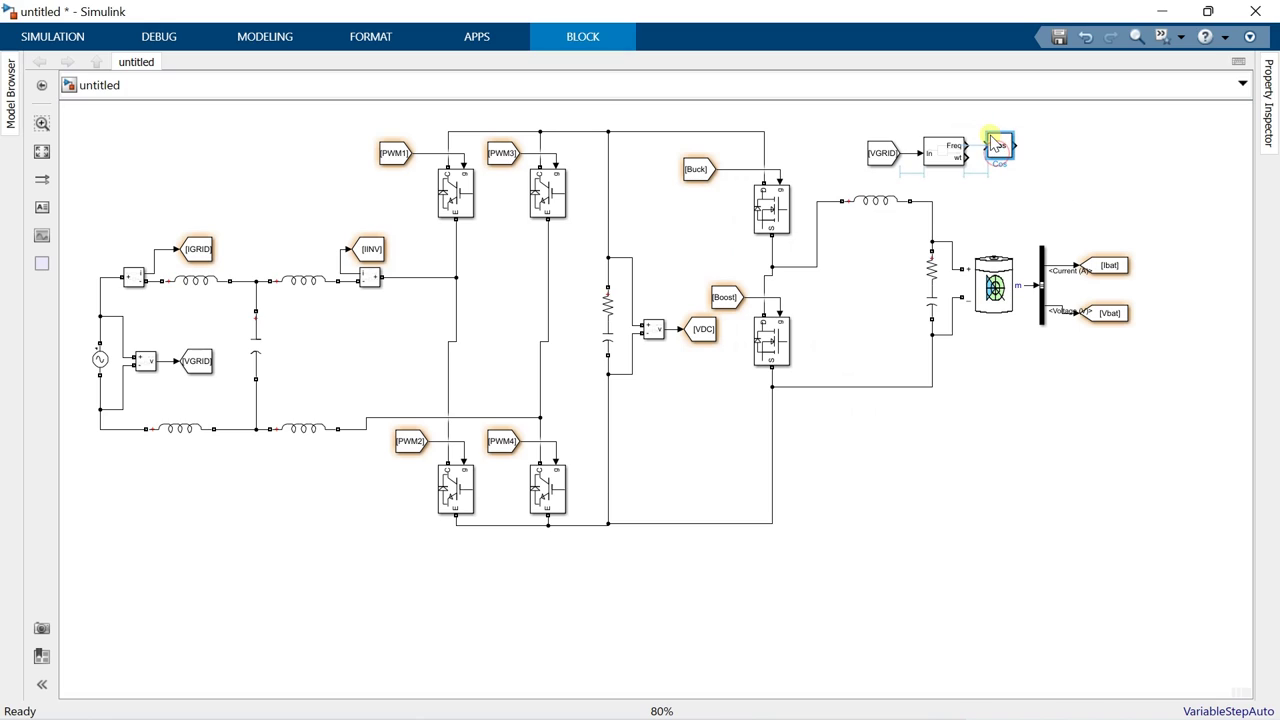
{"action": "mouse_move", "coordinate": [1010, 147]}
{"action": "left_mouse_down"}
{"action": "mouse_move", "coordinate": [1011, 134]}
{"action": "mouse_move", "coordinate": [1069, 129]}
{"action": "mouse_move", "coordinate": [994, 149]}
{"action": "mouse_move", "coordinate": [1015, 147]}
{"action": "left_mouse_up"}
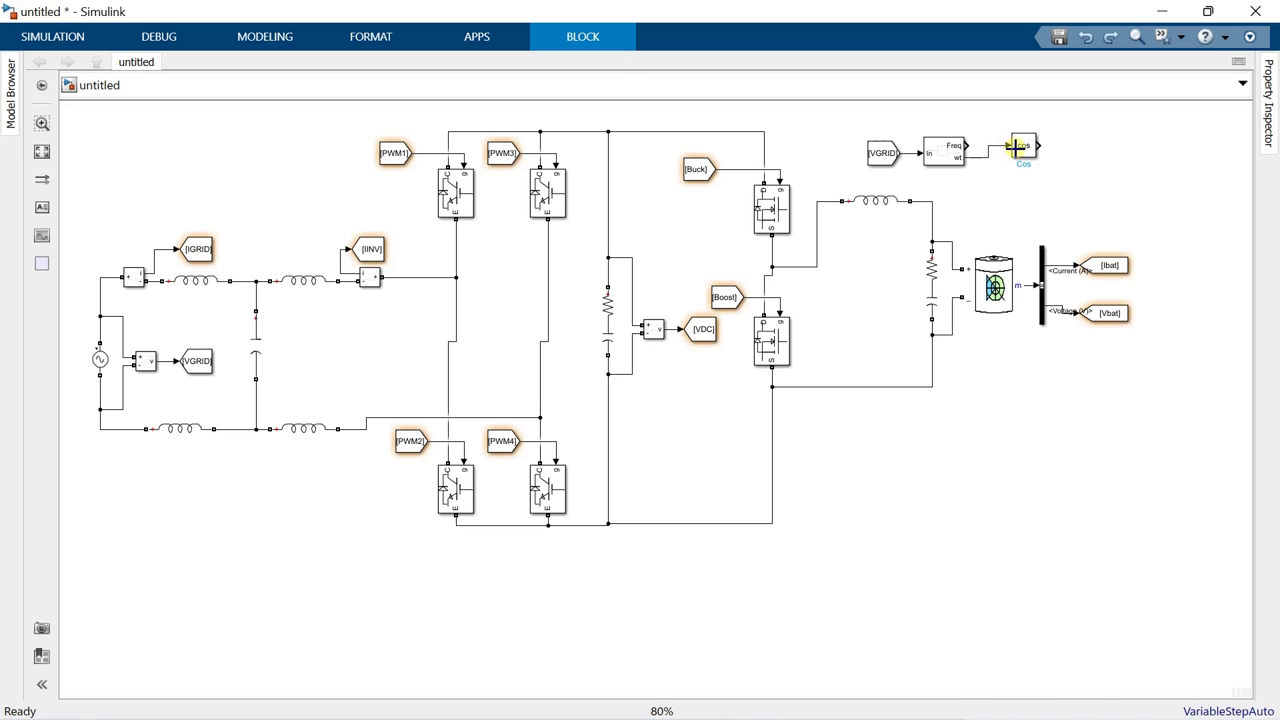
{"action": "left_click", "coordinate": [1014, 188]}
{"action": "double_click", "coordinate": [1013, 181]}
{"action": "type", "text": "sin"}
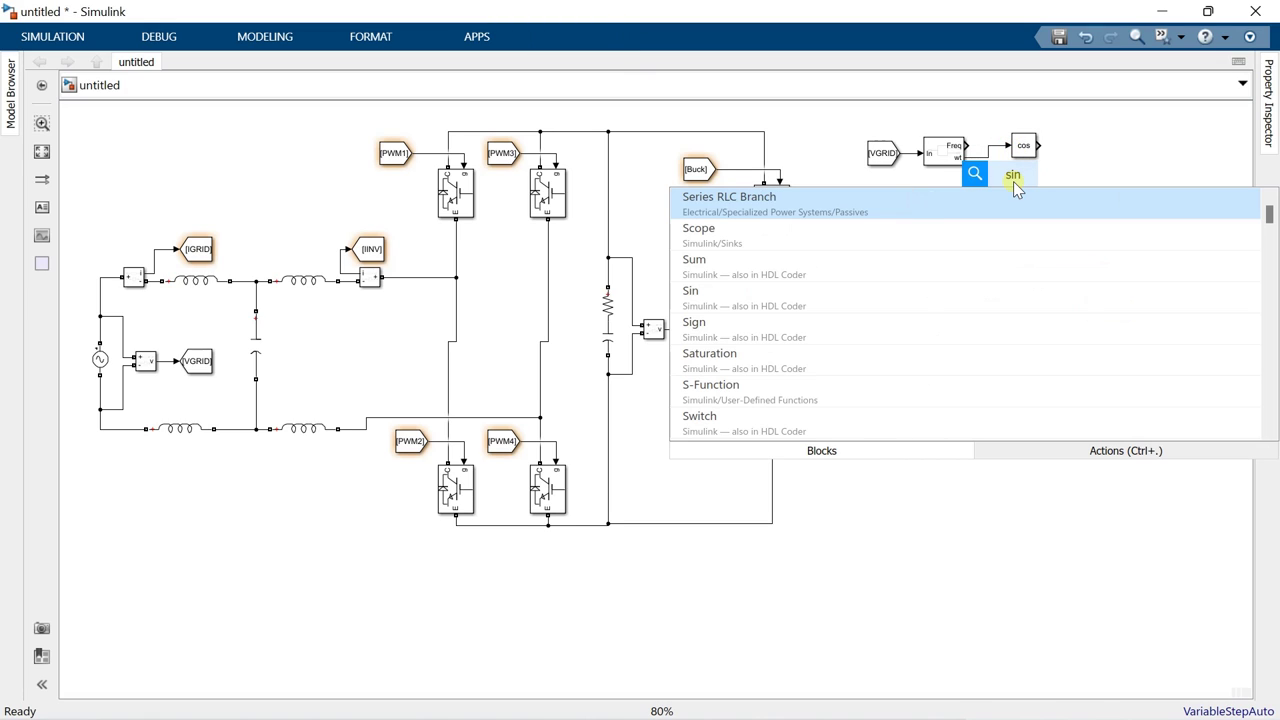
{"action": "key", "text": "Return"}
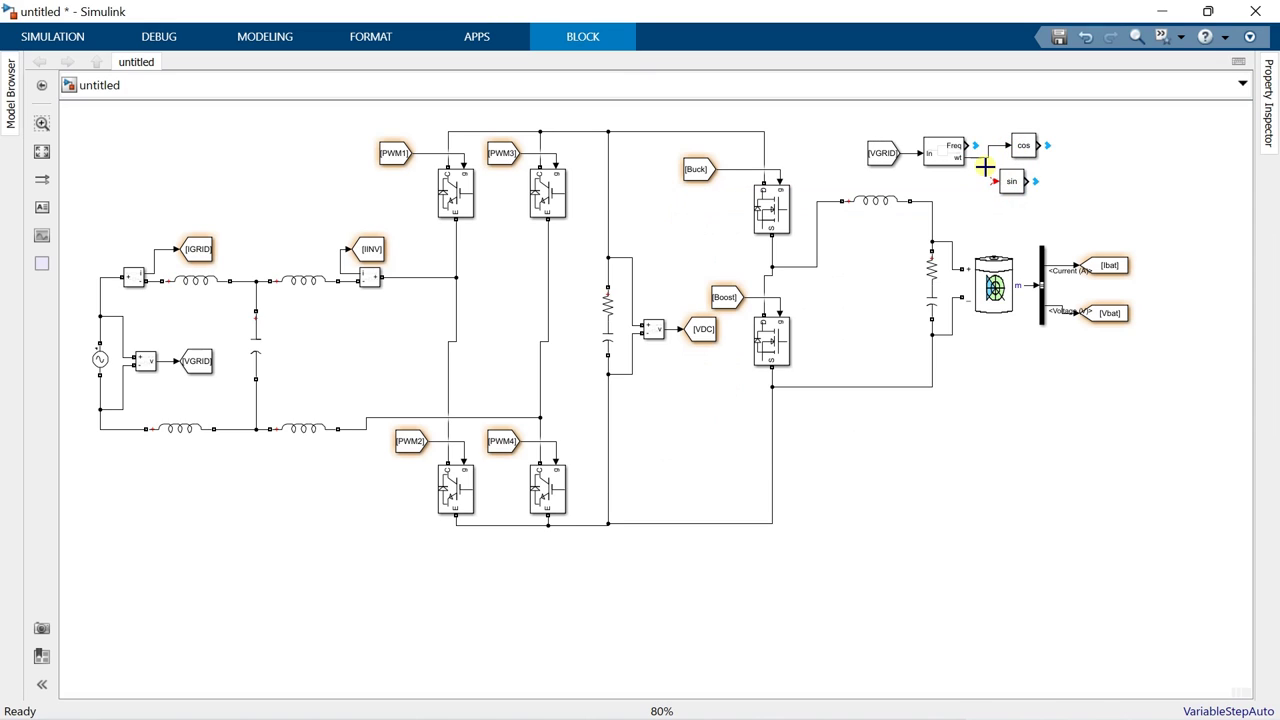
{"action": "left_click_drag", "start_coordinate": [987, 157], "coordinate": [1026, 178]}
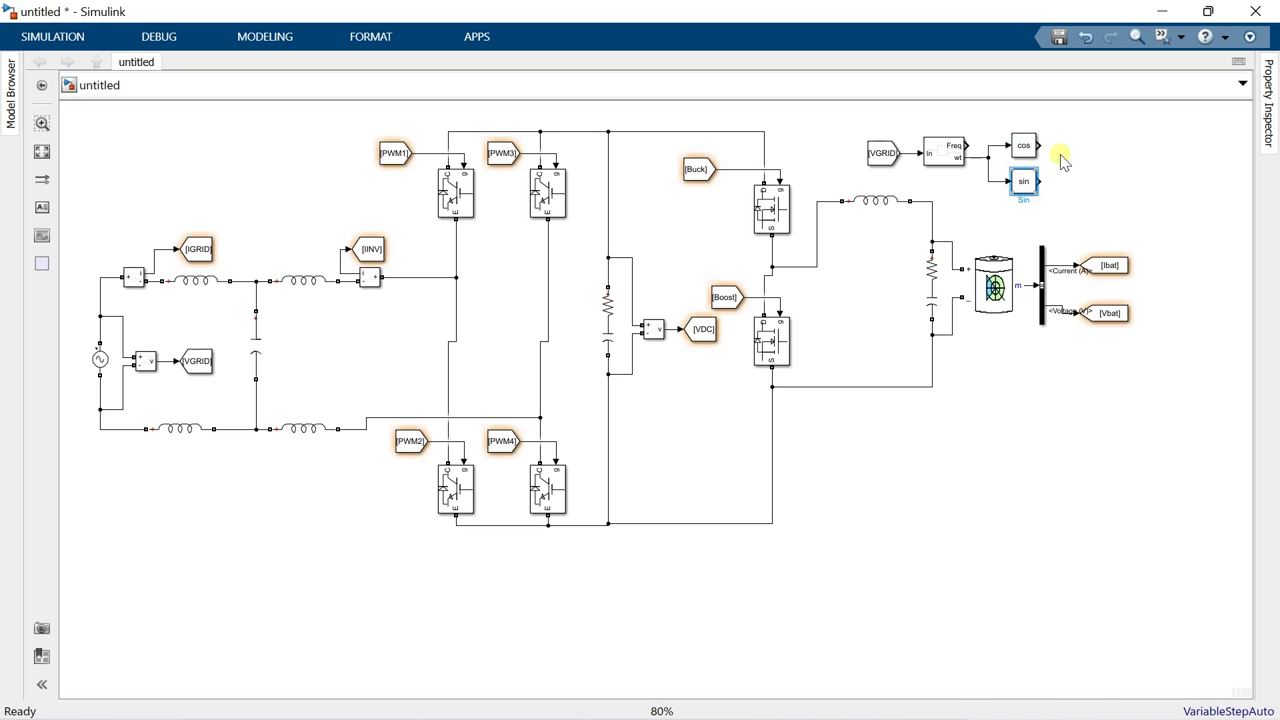
Step: Place Goto blocks after cos and sin, tagging the cos one 'reactive'
{"action": "type", "text": "goto"}
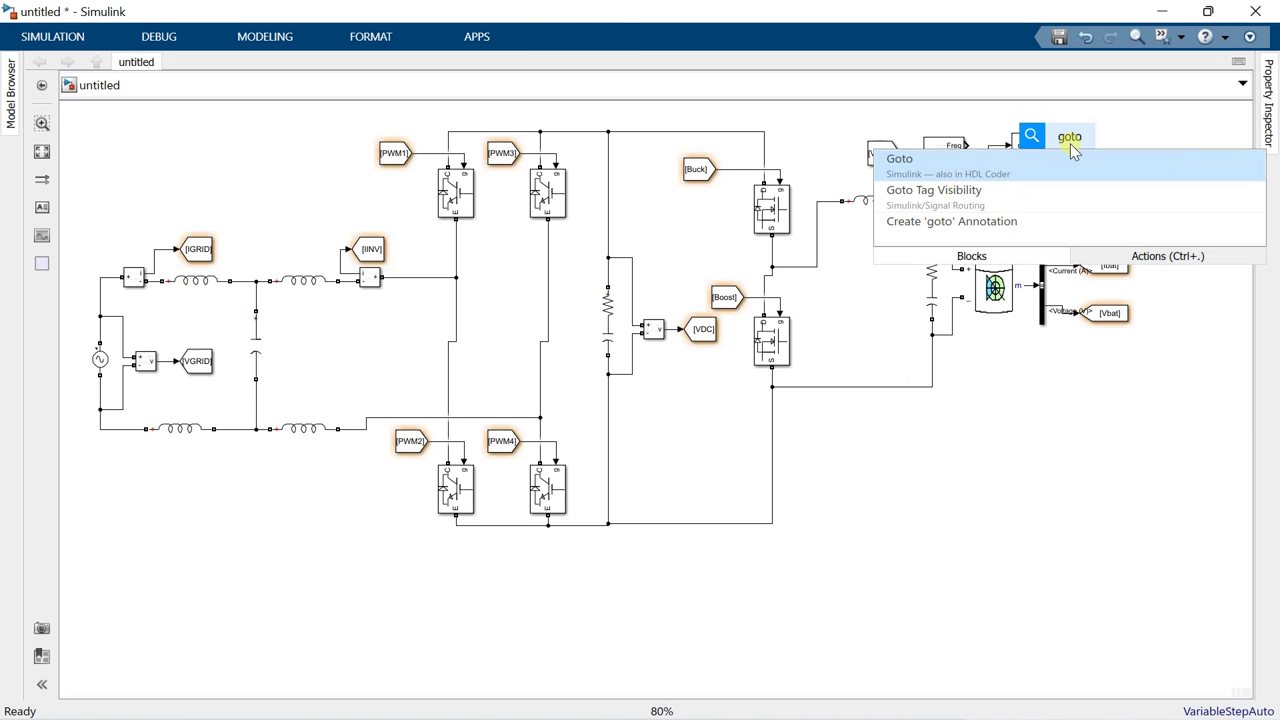
{"action": "key", "text": "Return"}
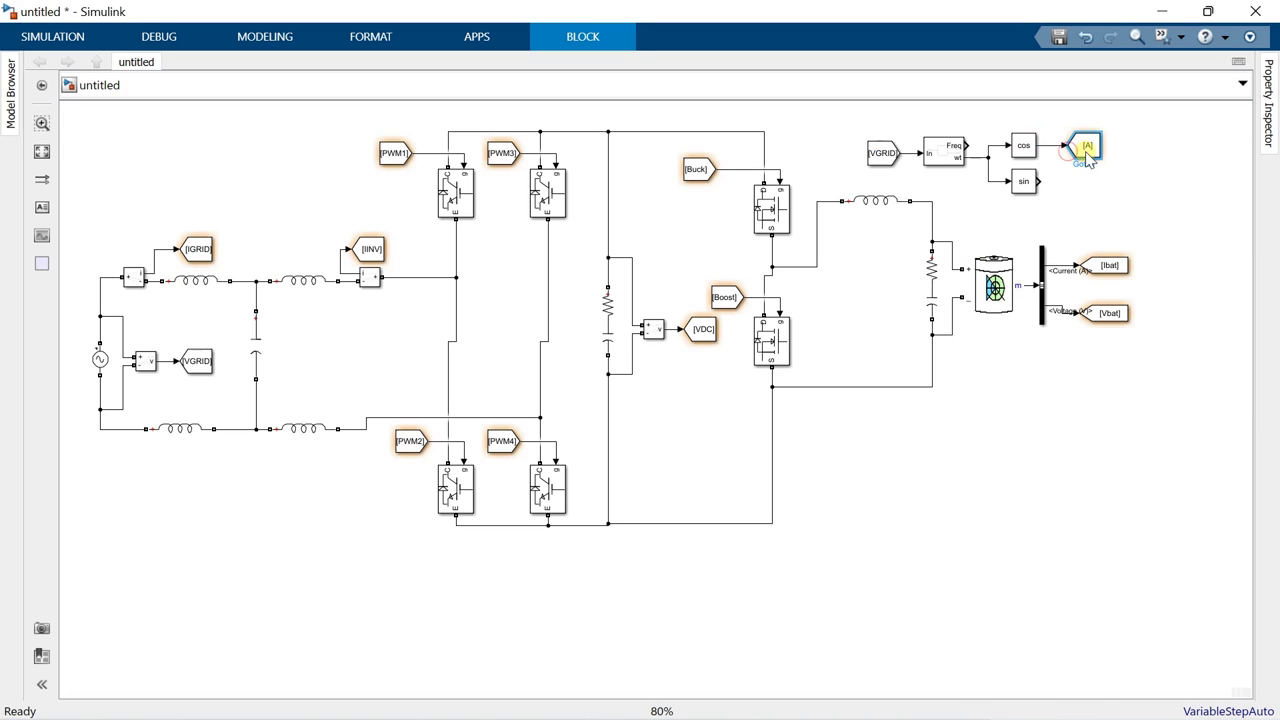
{"action": "left_click_drag", "start_coordinate": [1086, 150], "coordinate": [1083, 182]}
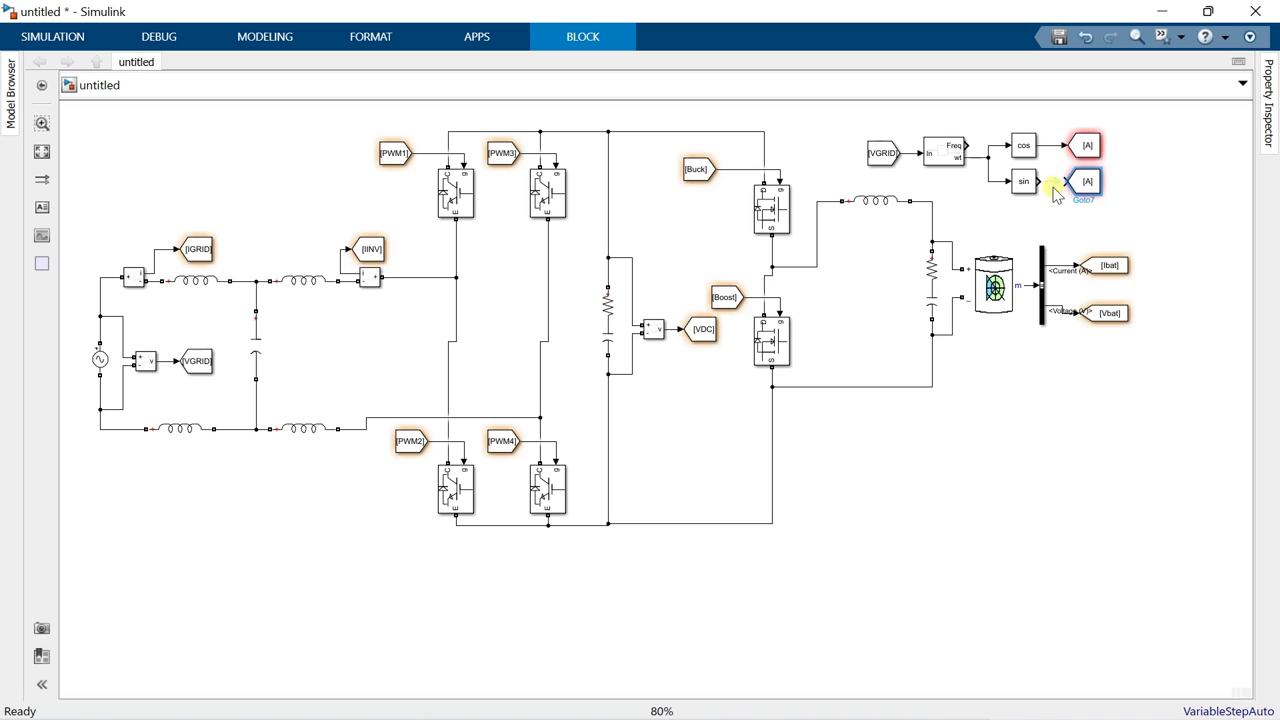
{"action": "double_click", "coordinate": [1087, 145]}
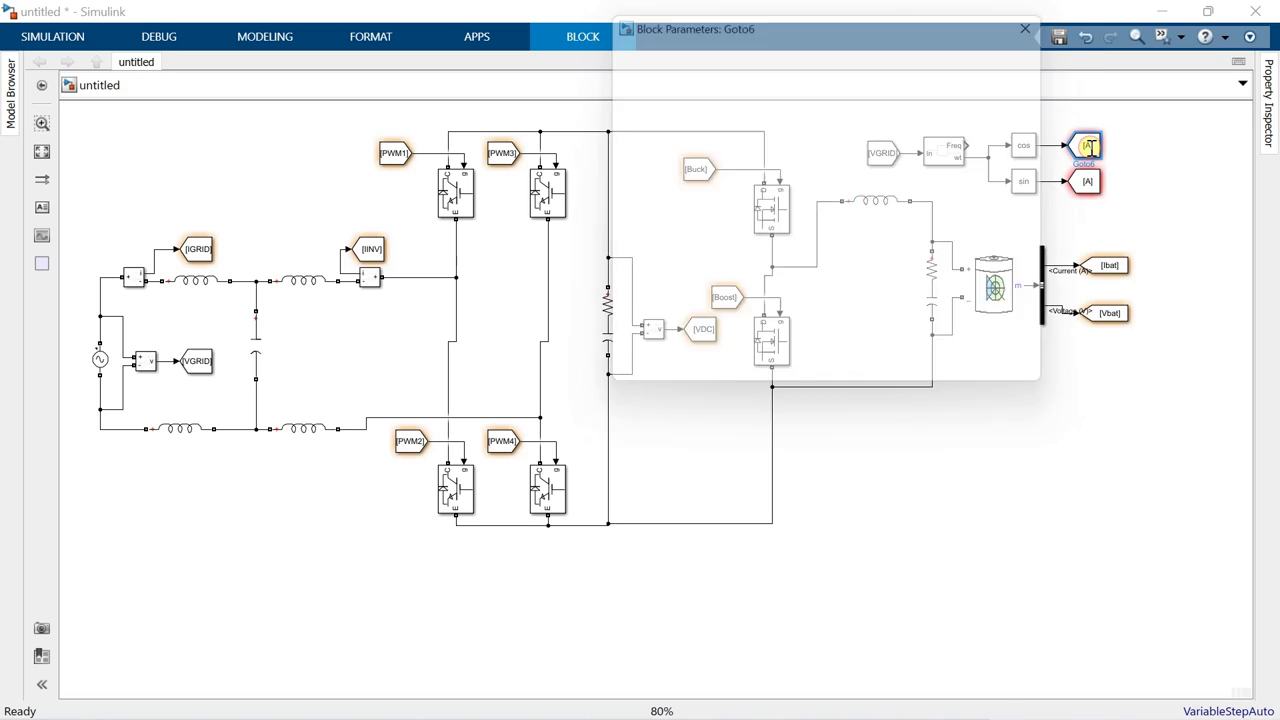
{"action": "type", "text": "rea"}
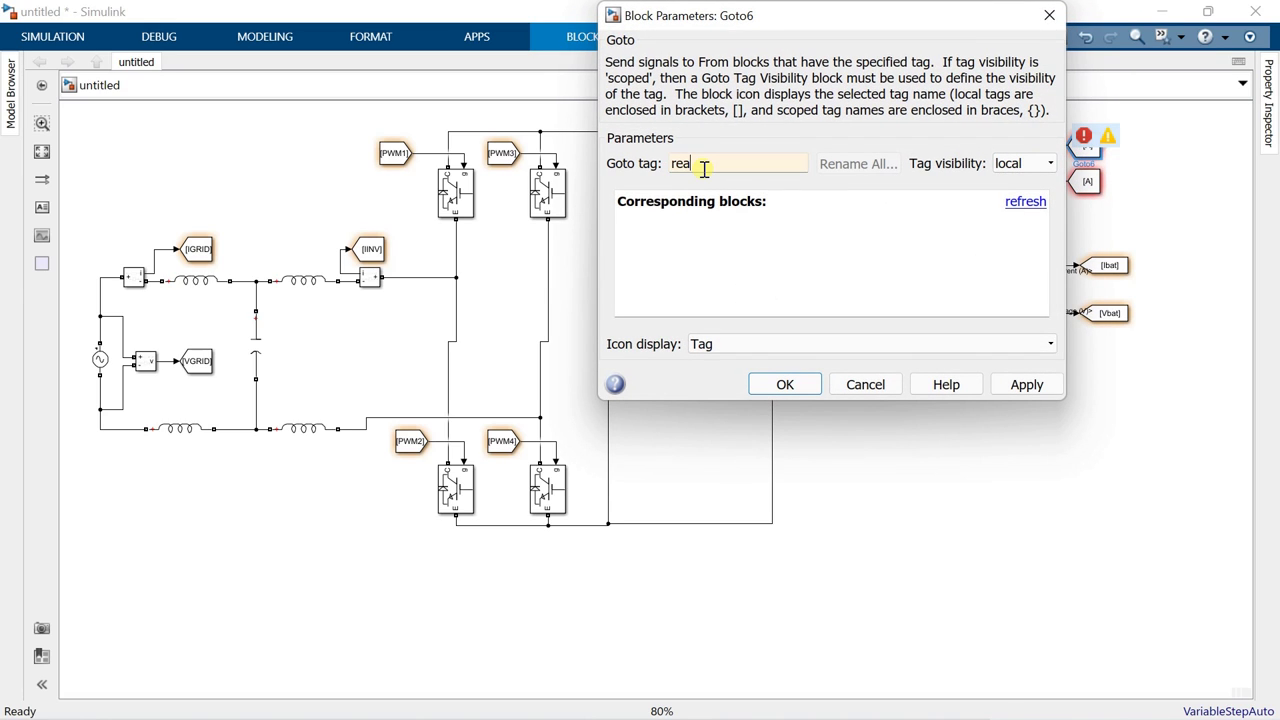
{"action": "type", "text": "ctive"}
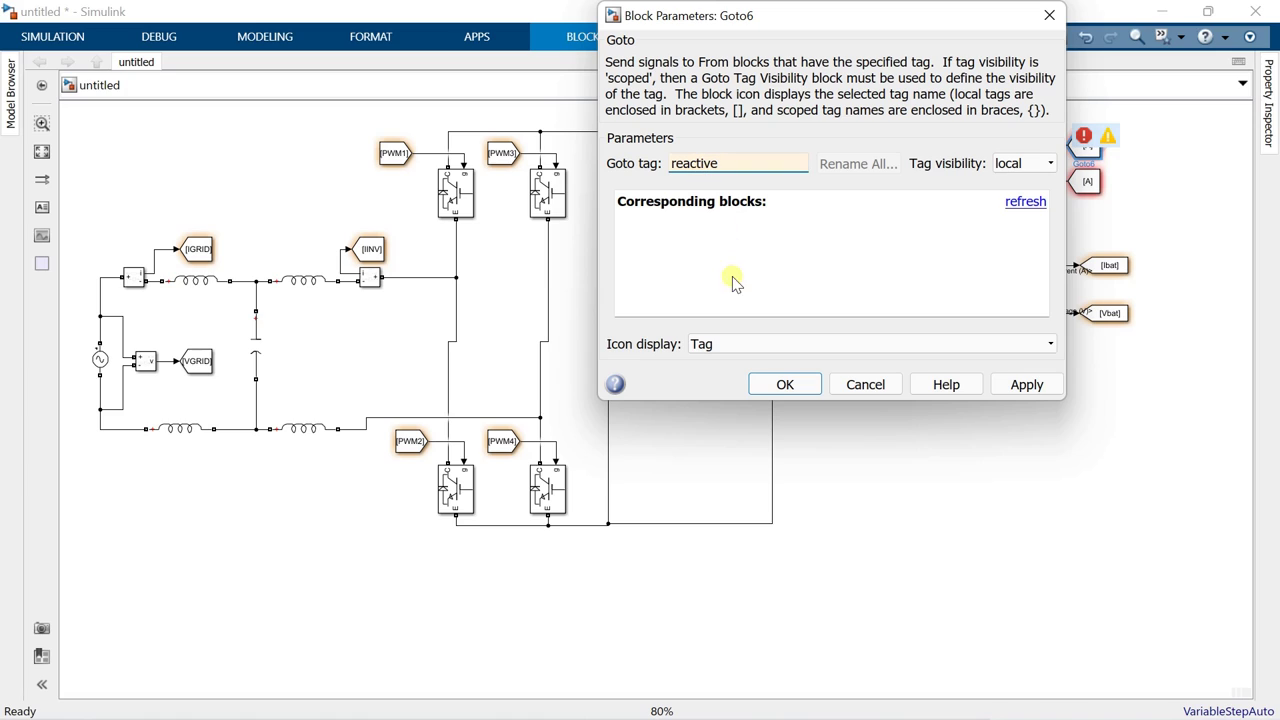
{"action": "left_click", "coordinate": [766, 382]}
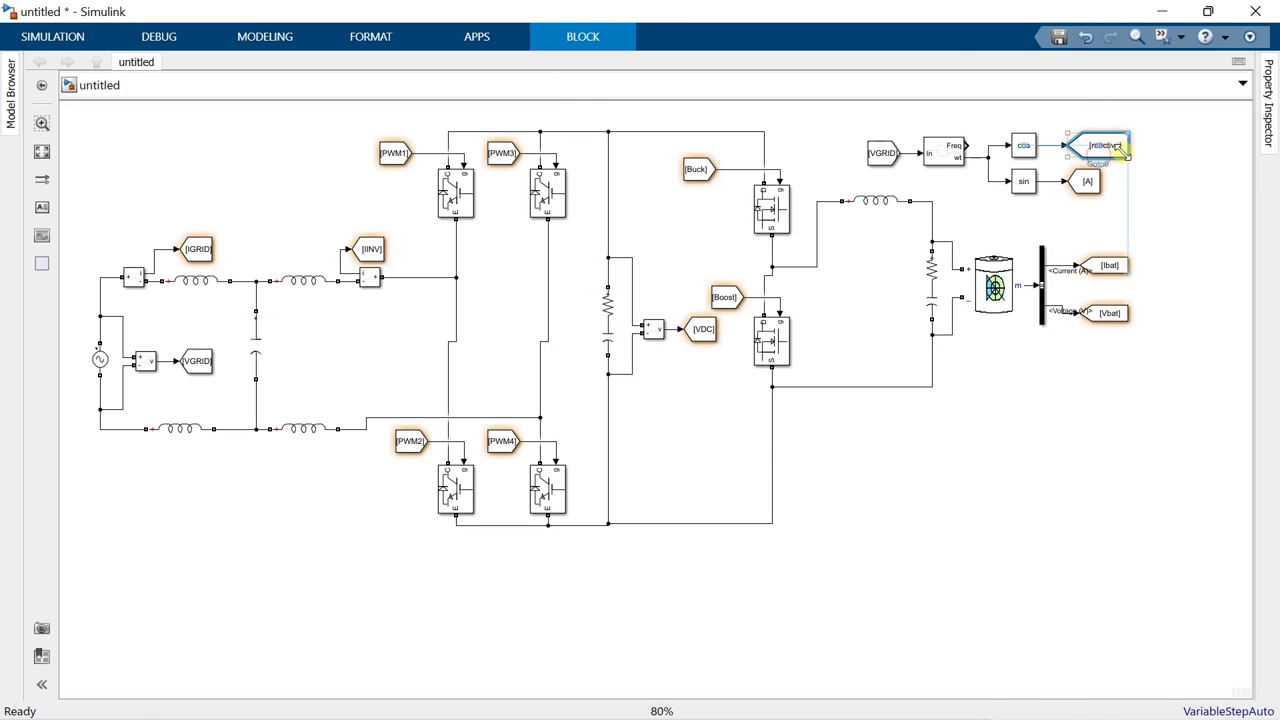
Step: Tag the sin Goto 'active' and widen it to match the reactive block
{"action": "double_click", "coordinate": [1088, 181]}
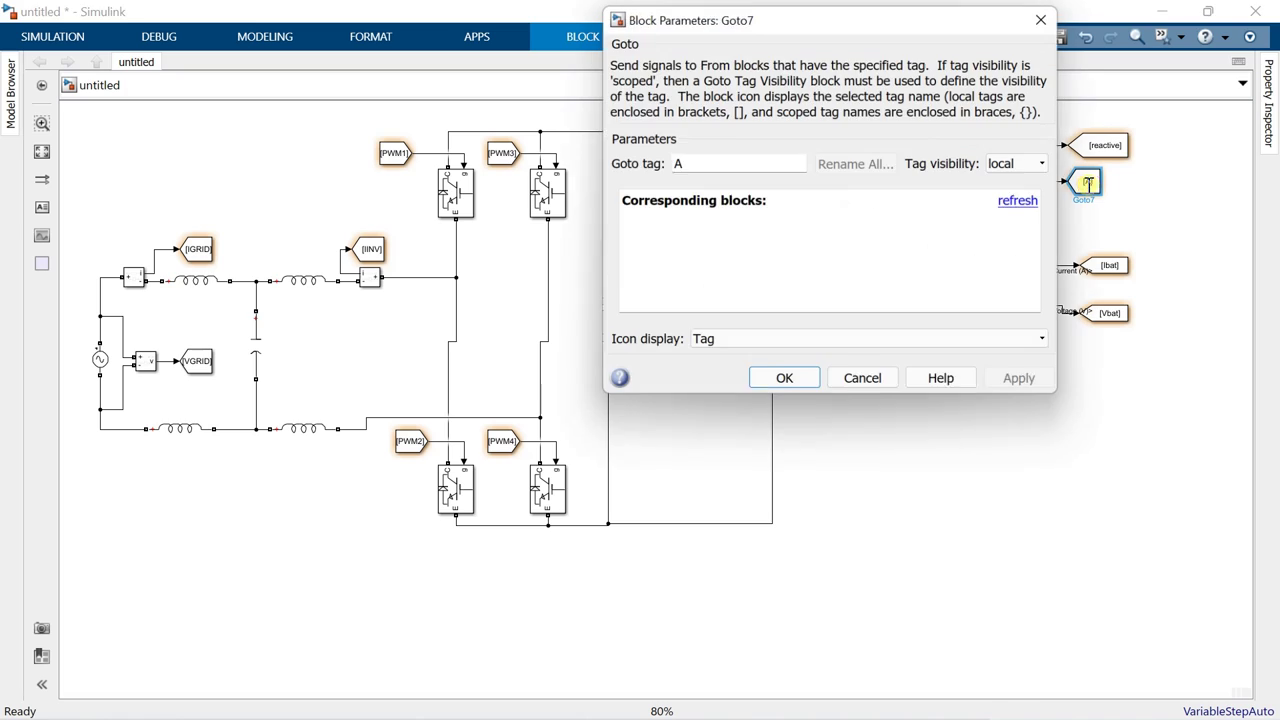
{"action": "type", "text": "active"}
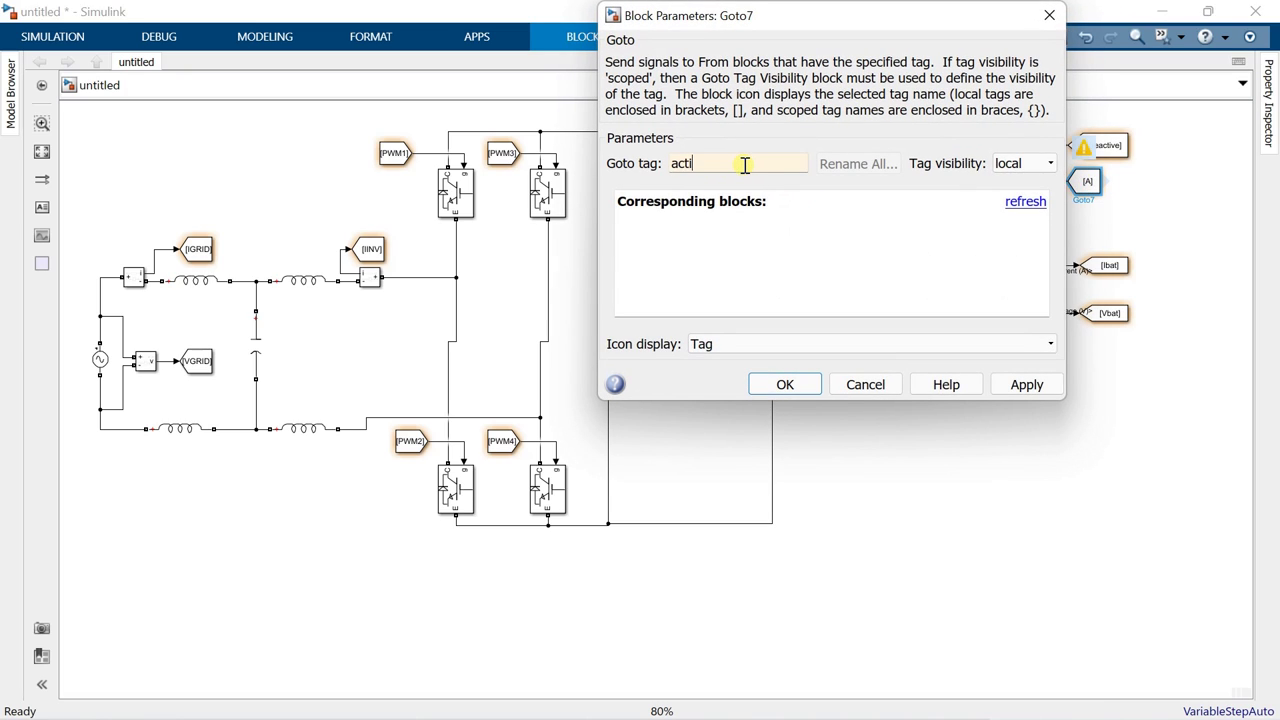
{"action": "left_click", "coordinate": [785, 384]}
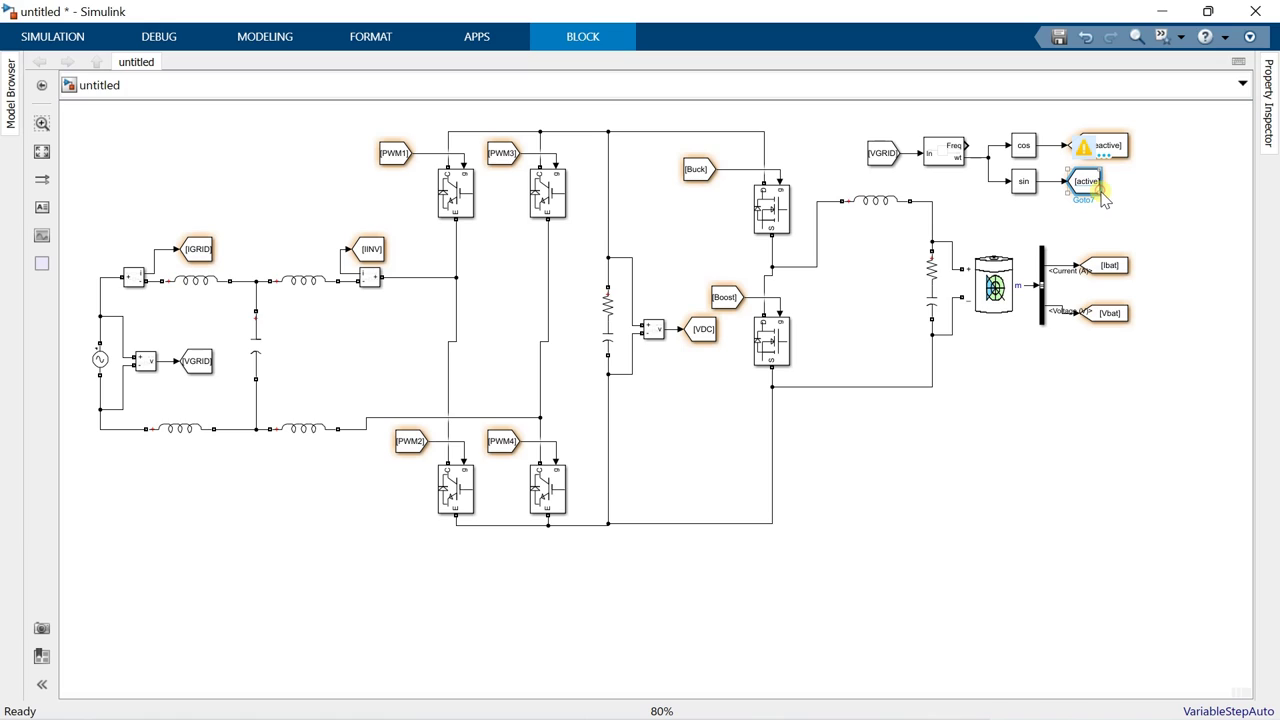
{"action": "left_click_drag", "start_coordinate": [1103, 195], "coordinate": [1126, 193]}
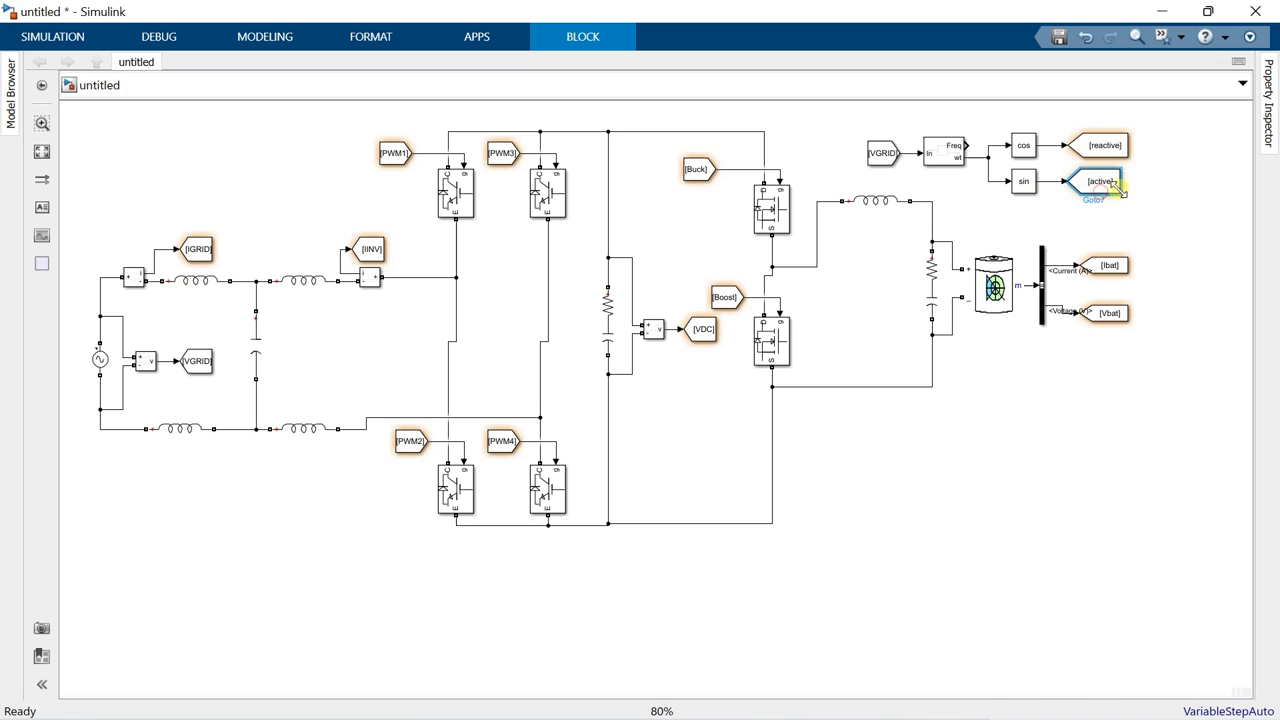
{"action": "left_click", "coordinate": [1128, 235]}
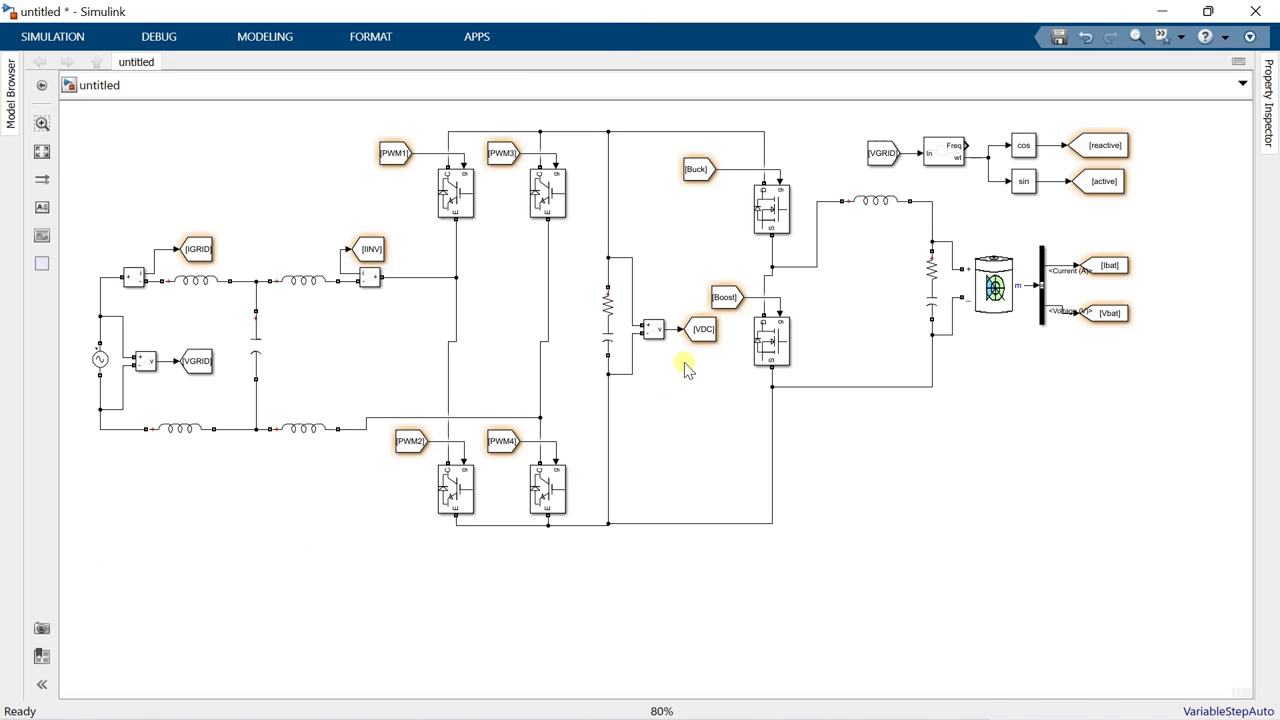
Step: Place a [VDC] From block and a Sum beside it with signs |+-
{"action": "left_click", "coordinate": [703, 329]}
{"action": "left_click_drag", "start_coordinate": [722, 329], "coordinate": [106, 570]}
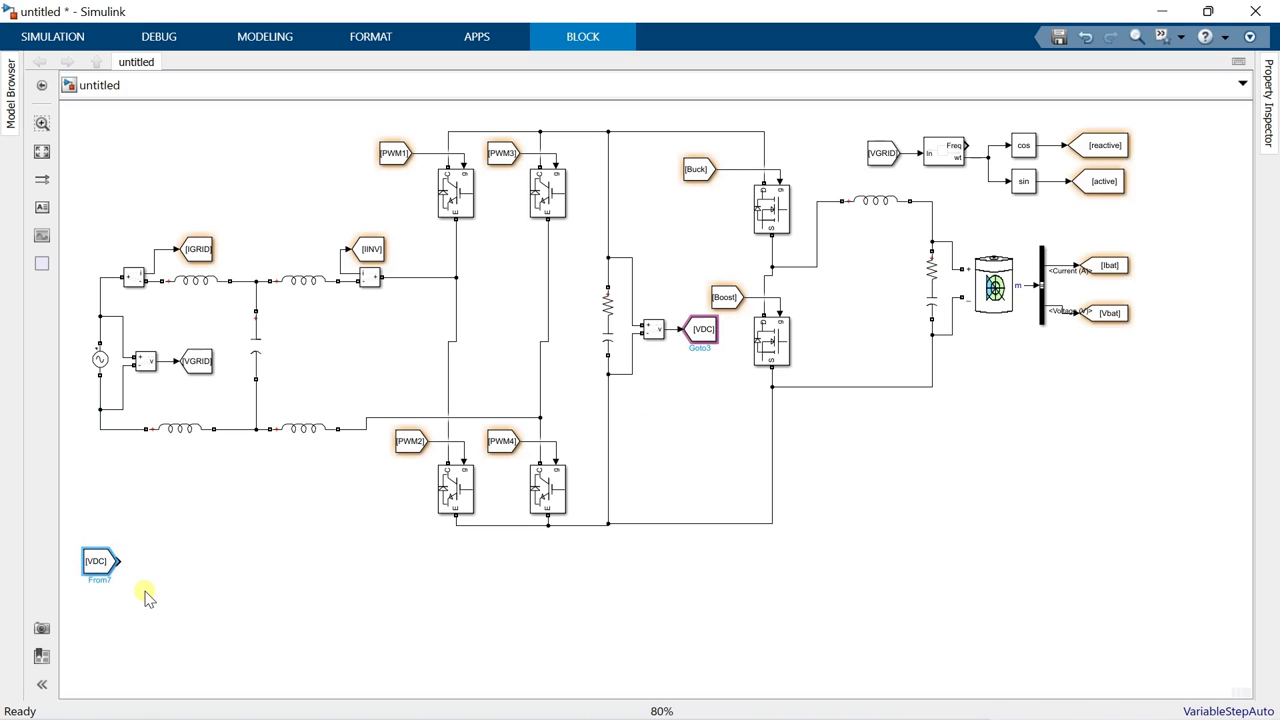
{"action": "double_click", "coordinate": [146, 587]}
{"action": "type", "text": "sum"}
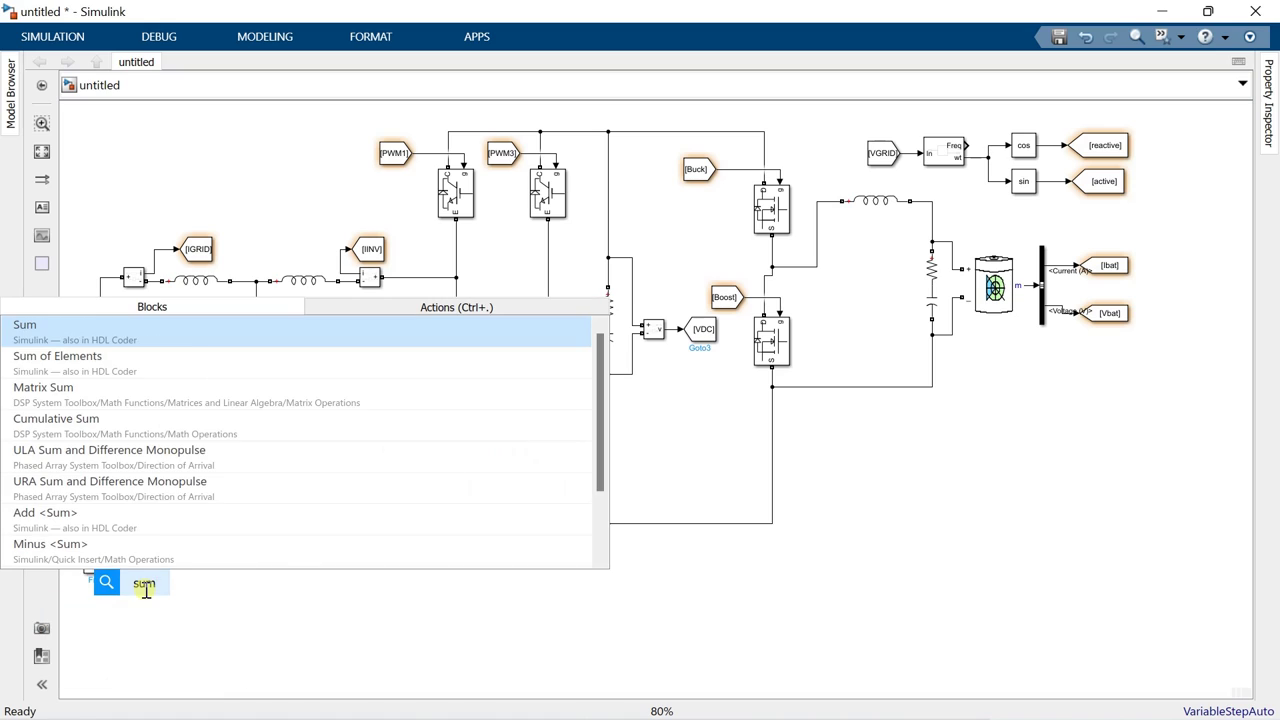
{"action": "left_click", "coordinate": [195, 337]}
{"action": "left_click_drag", "start_coordinate": [144, 590], "coordinate": [142, 563]}
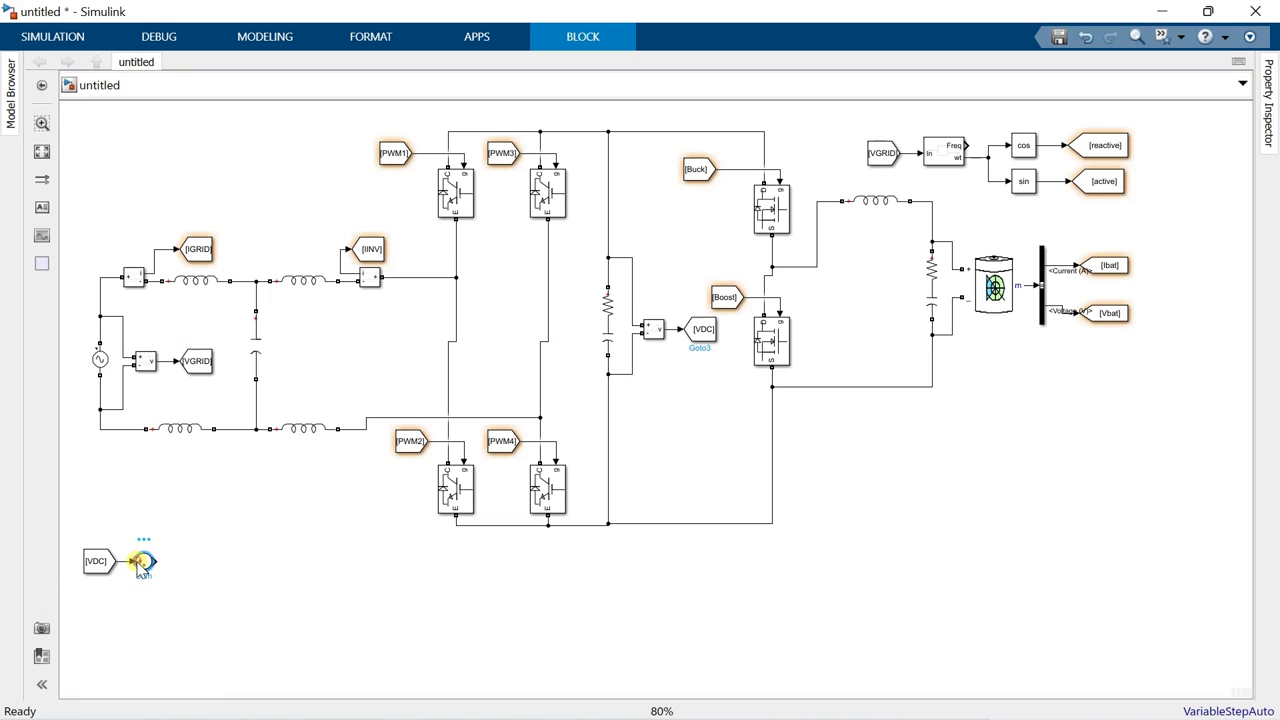
{"action": "double_click", "coordinate": [143, 562]}
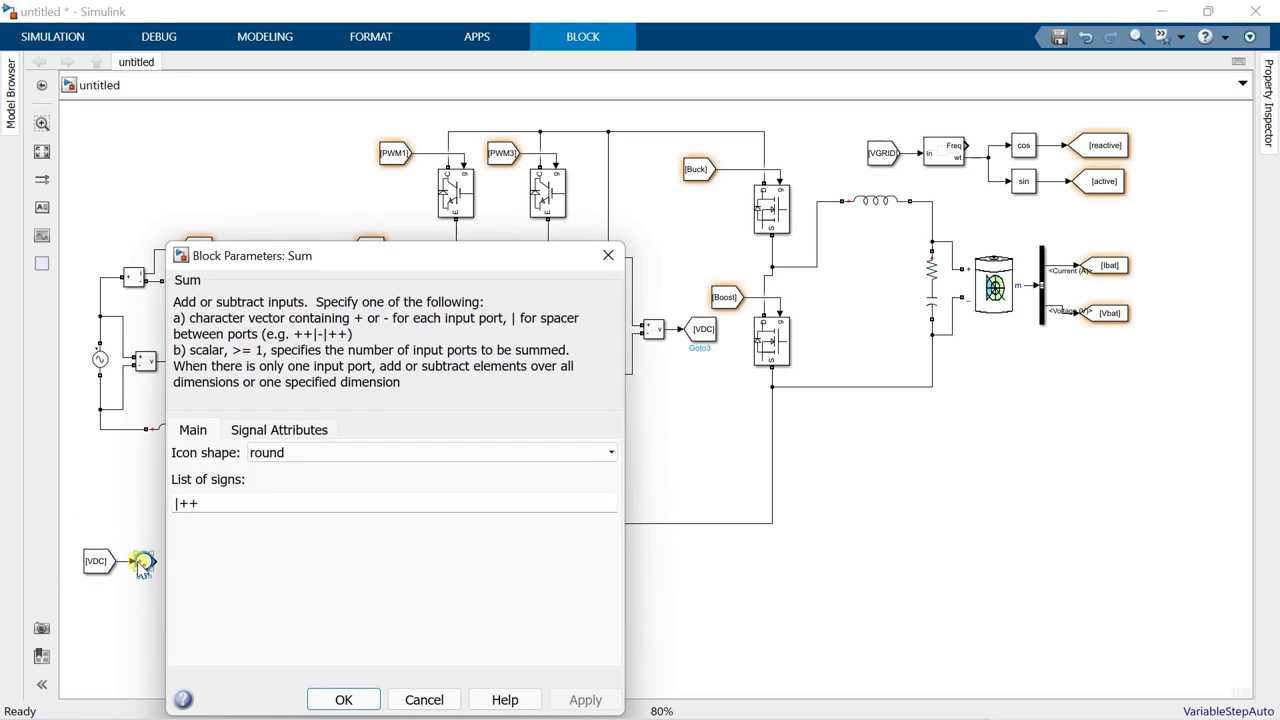
{"action": "left_click", "coordinate": [301, 503]}
{"action": "key", "text": "BackSpace"}
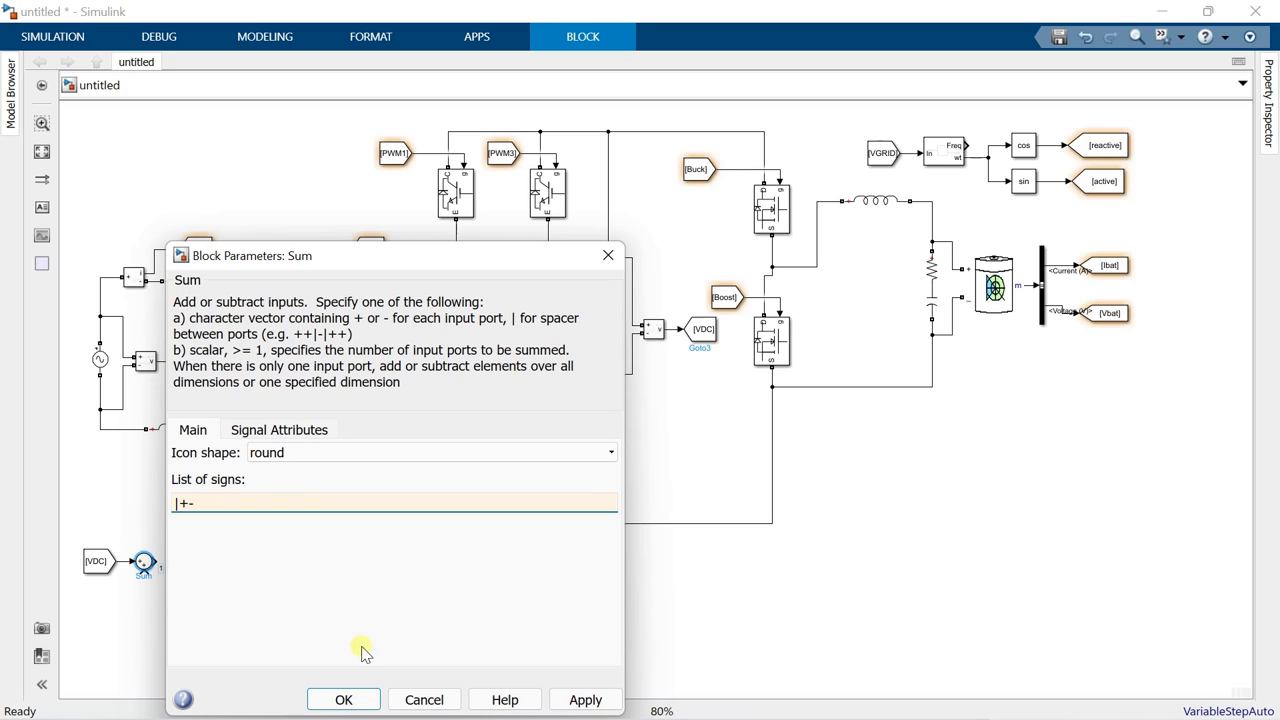
{"action": "left_click", "coordinate": [365, 694]}
Step: Add a Constant of 400 wired into the Sum's lower (subtracting) input
{"action": "double_click", "coordinate": [100, 617]}
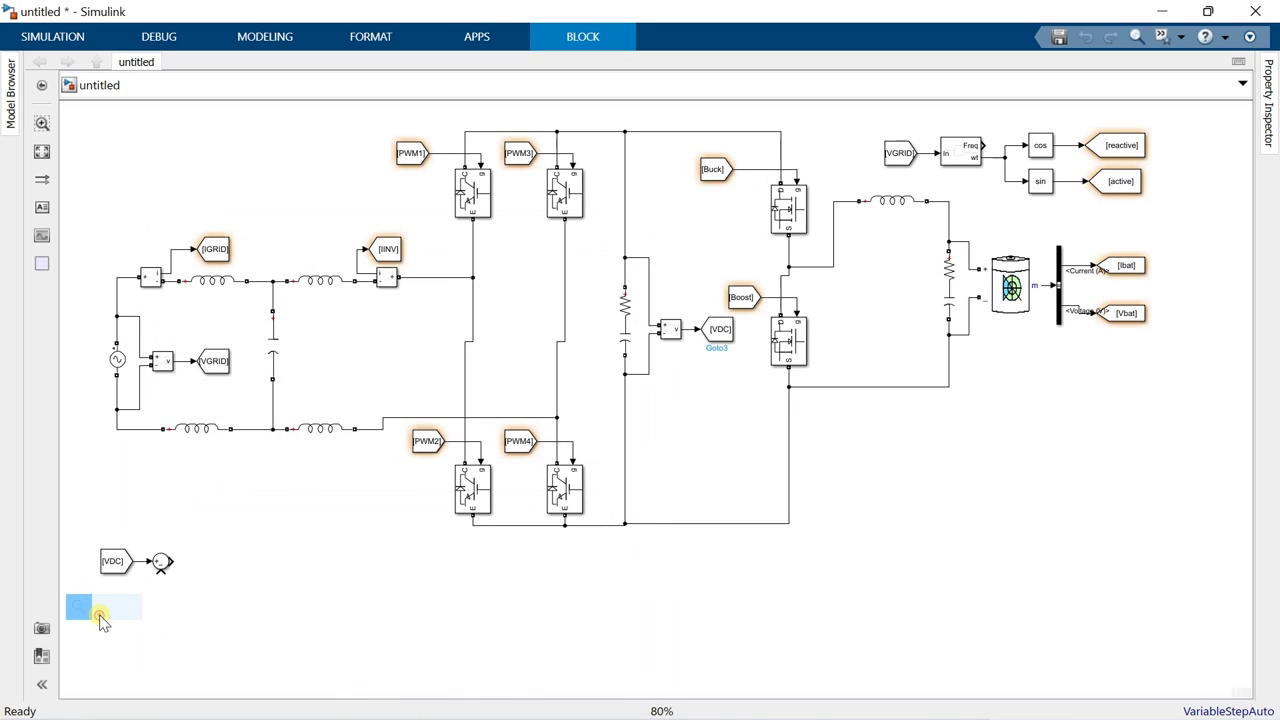
{"action": "type", "text": "constant"}
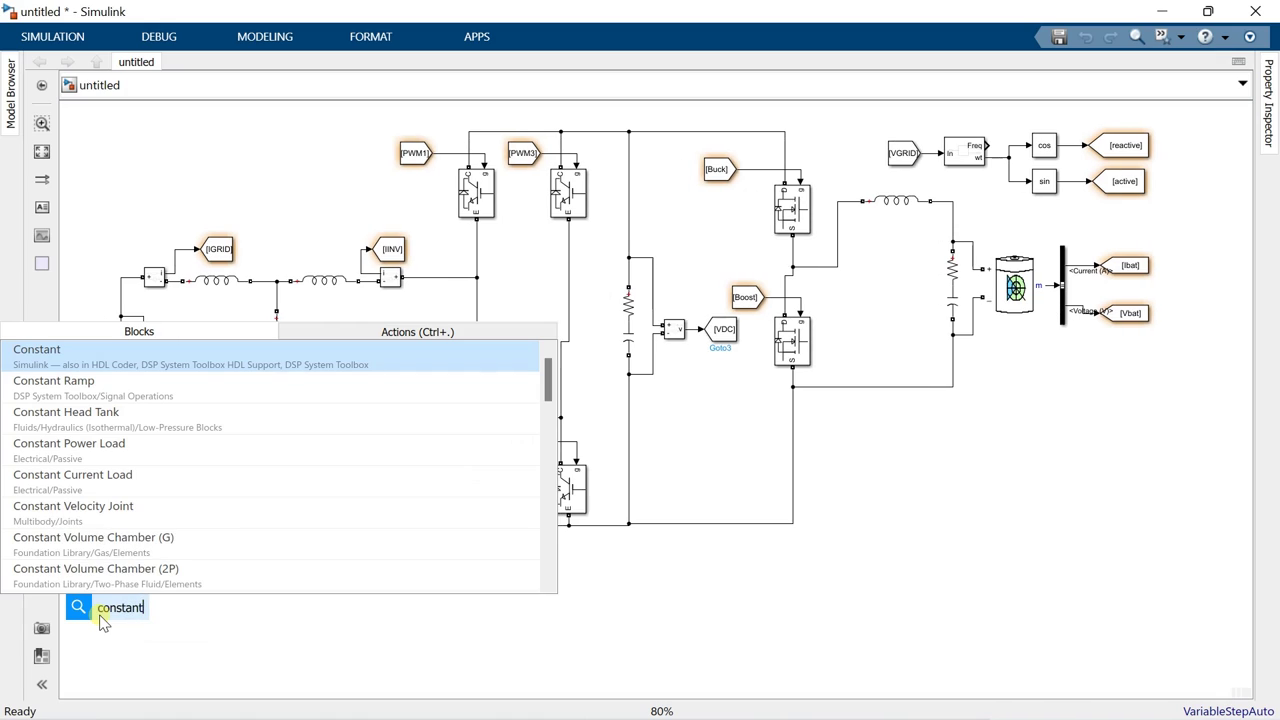
{"action": "left_click", "coordinate": [158, 354]}
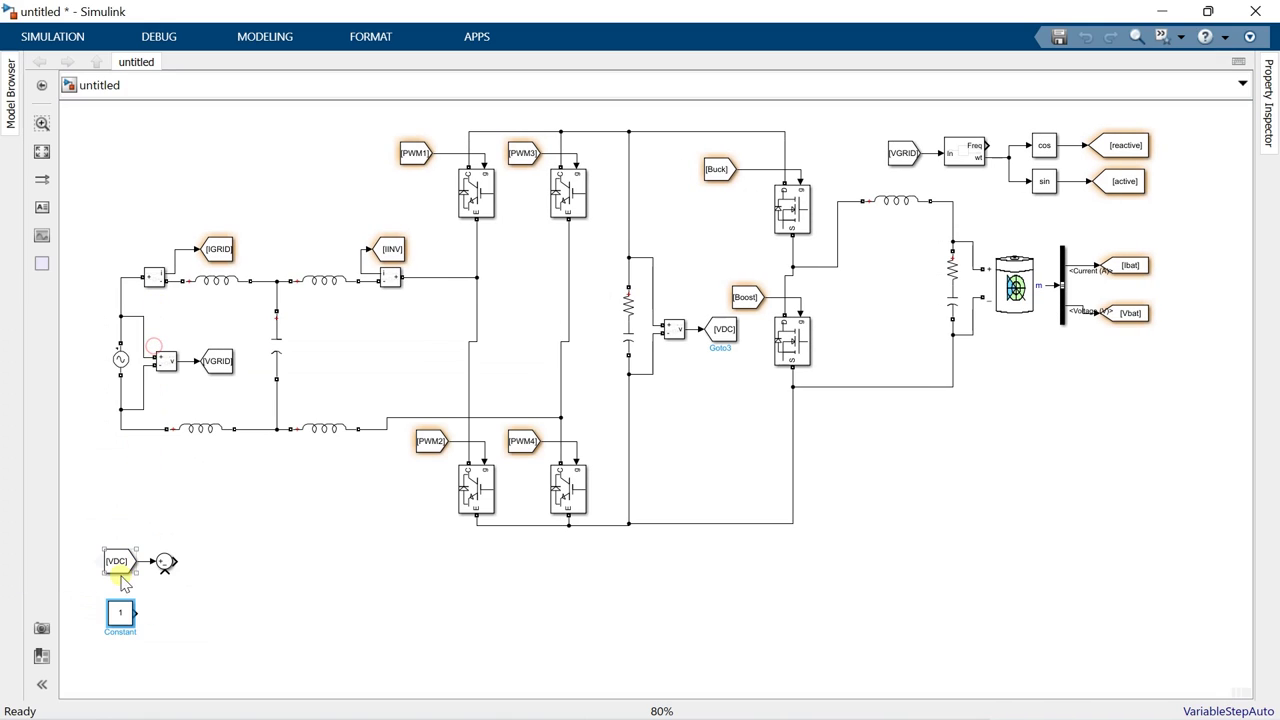
{"action": "left_click_drag", "start_coordinate": [121, 614], "coordinate": [165, 567]}
{"action": "double_click", "coordinate": [121, 605]}
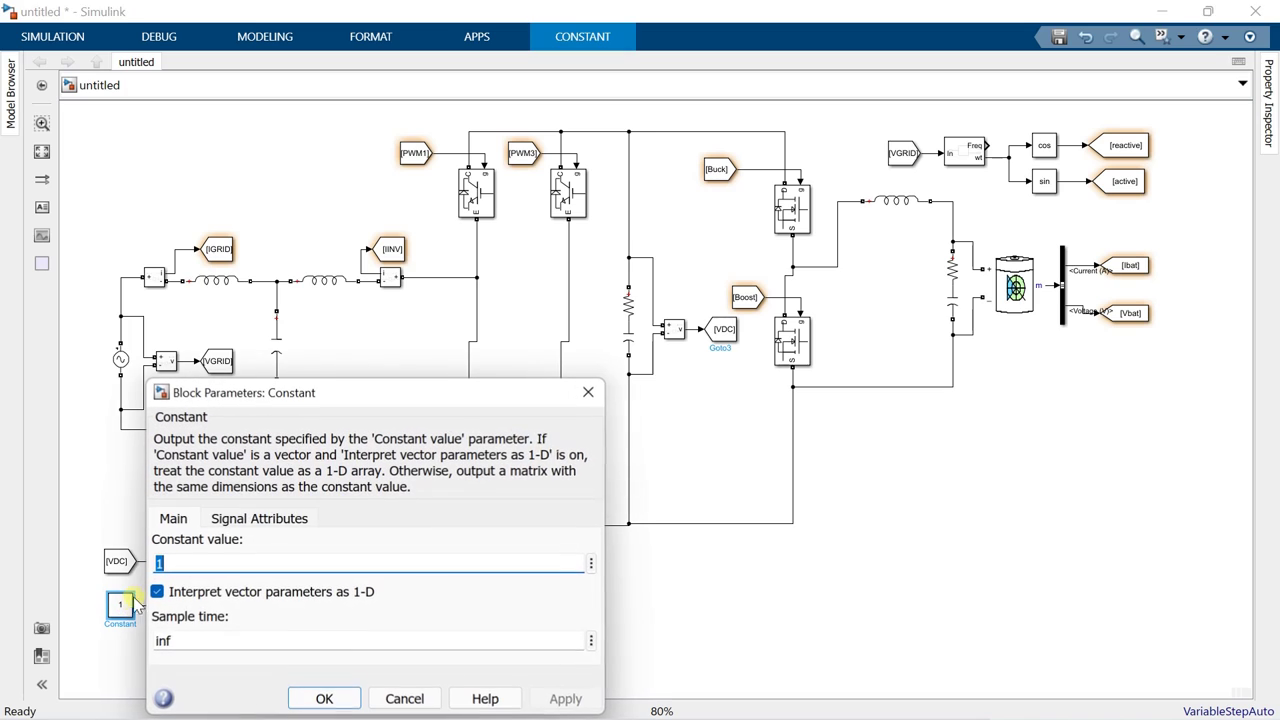
{"action": "type", "text": "400"}
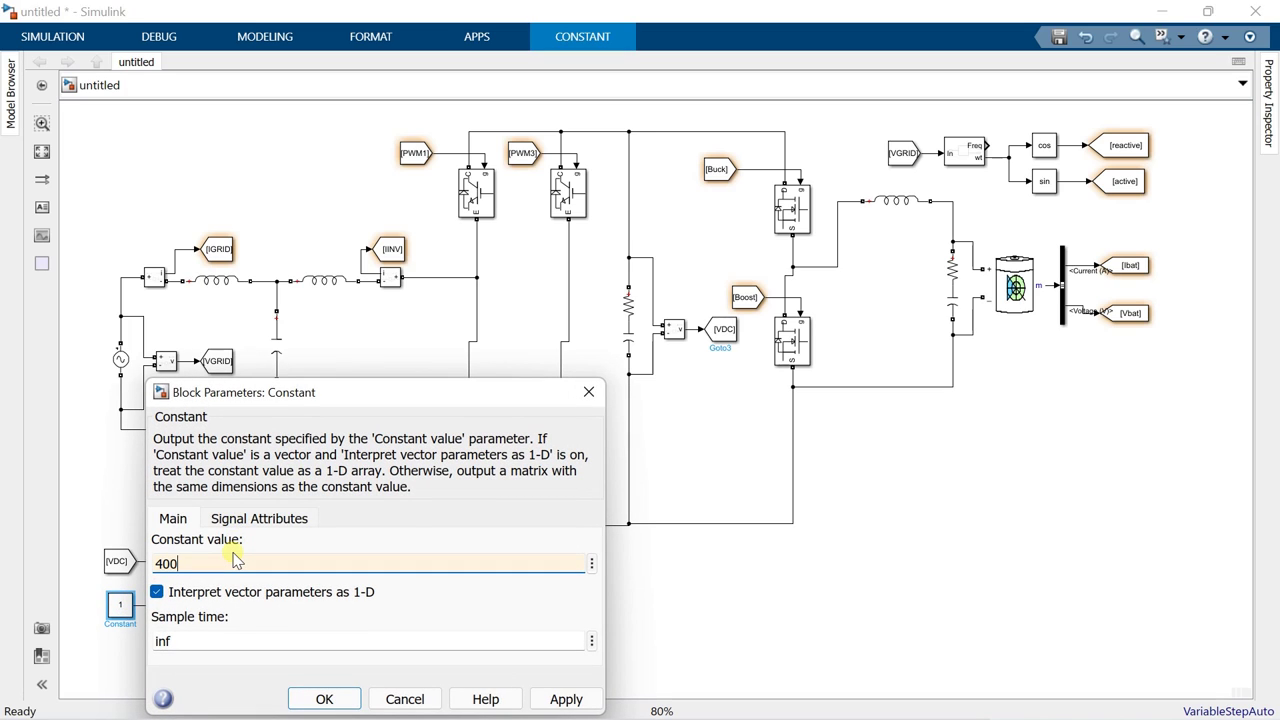
{"action": "left_click", "coordinate": [318, 699]}
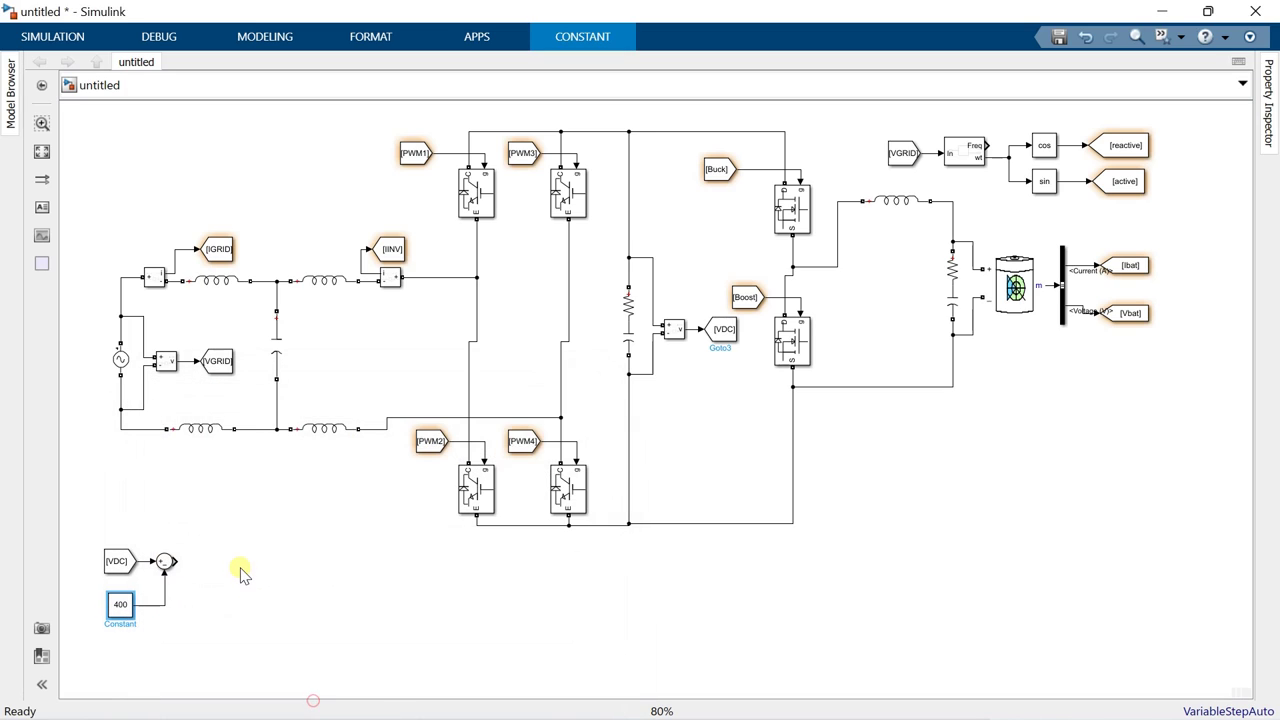
{"action": "double_click", "coordinate": [241, 568]}
Step: Insert a PID Controller after the Sum and make it PI with P = 1, I = 10
{"action": "type", "text": "pid"}
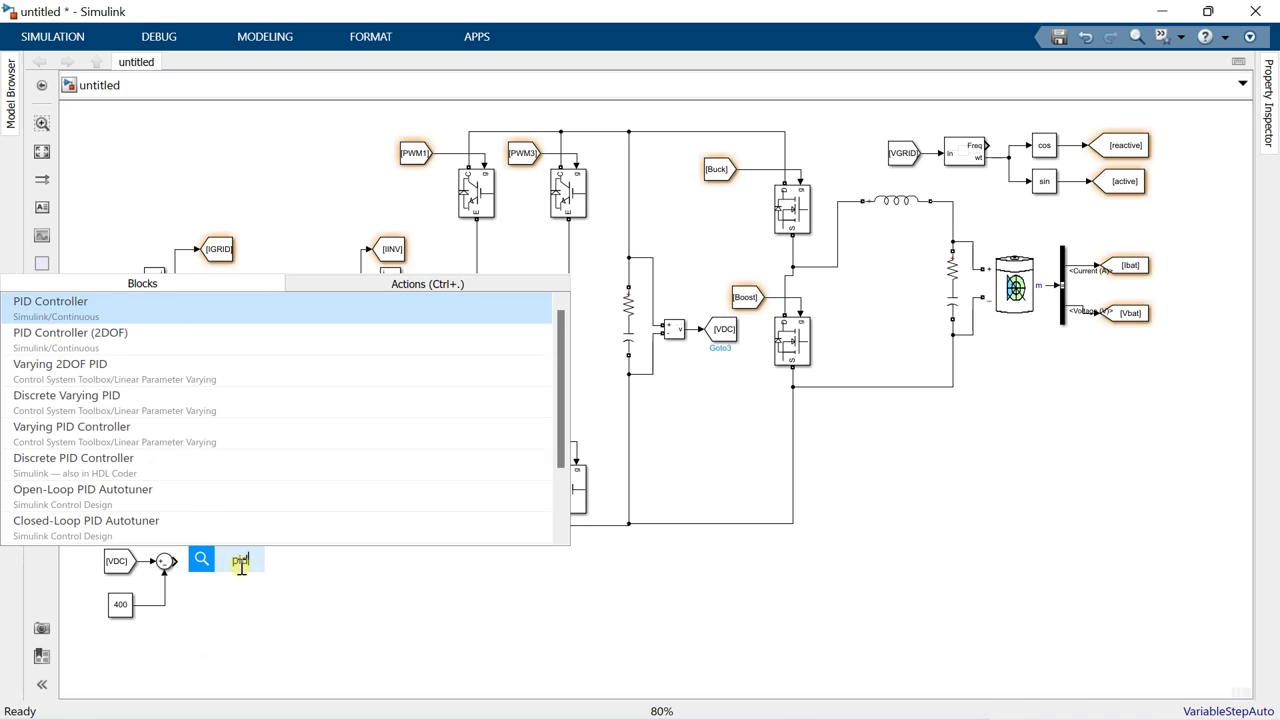
{"action": "left_click", "coordinate": [120, 312]}
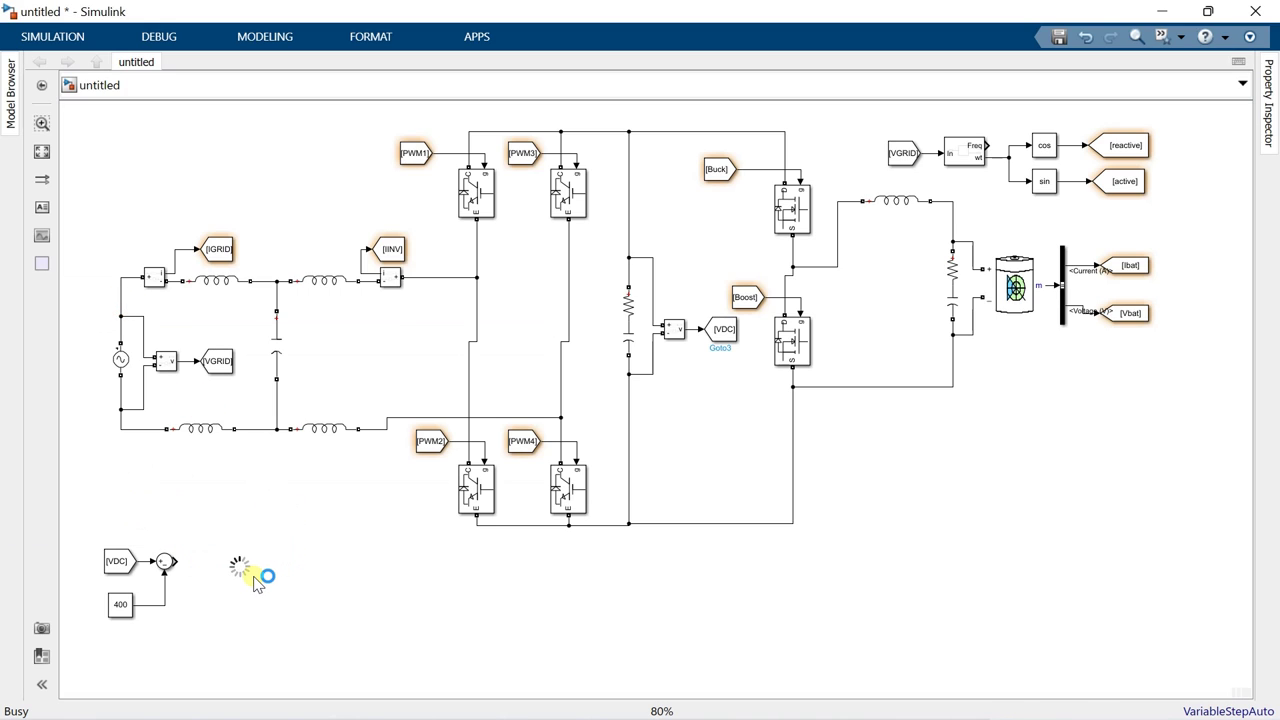
{"action": "left_click_drag", "start_coordinate": [239, 564], "coordinate": [207, 563]}
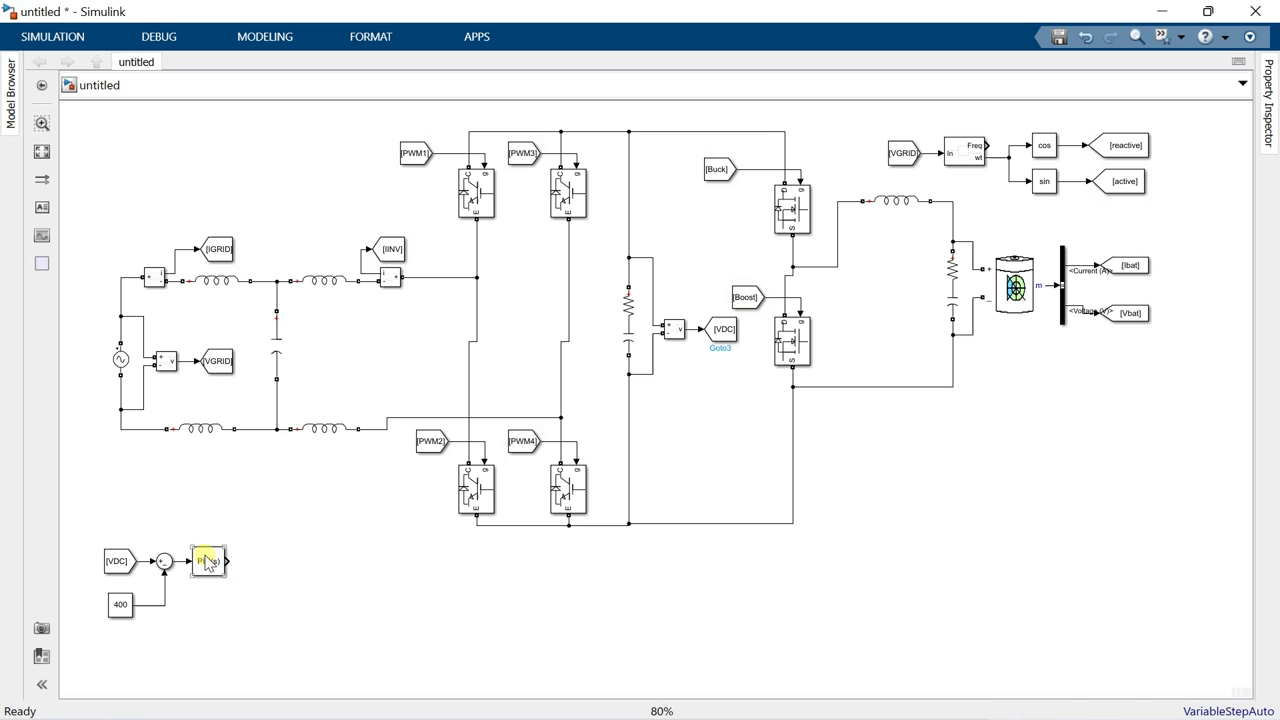
{"action": "double_click", "coordinate": [207, 563]}
{"action": "left_click", "coordinate": [357, 331]}
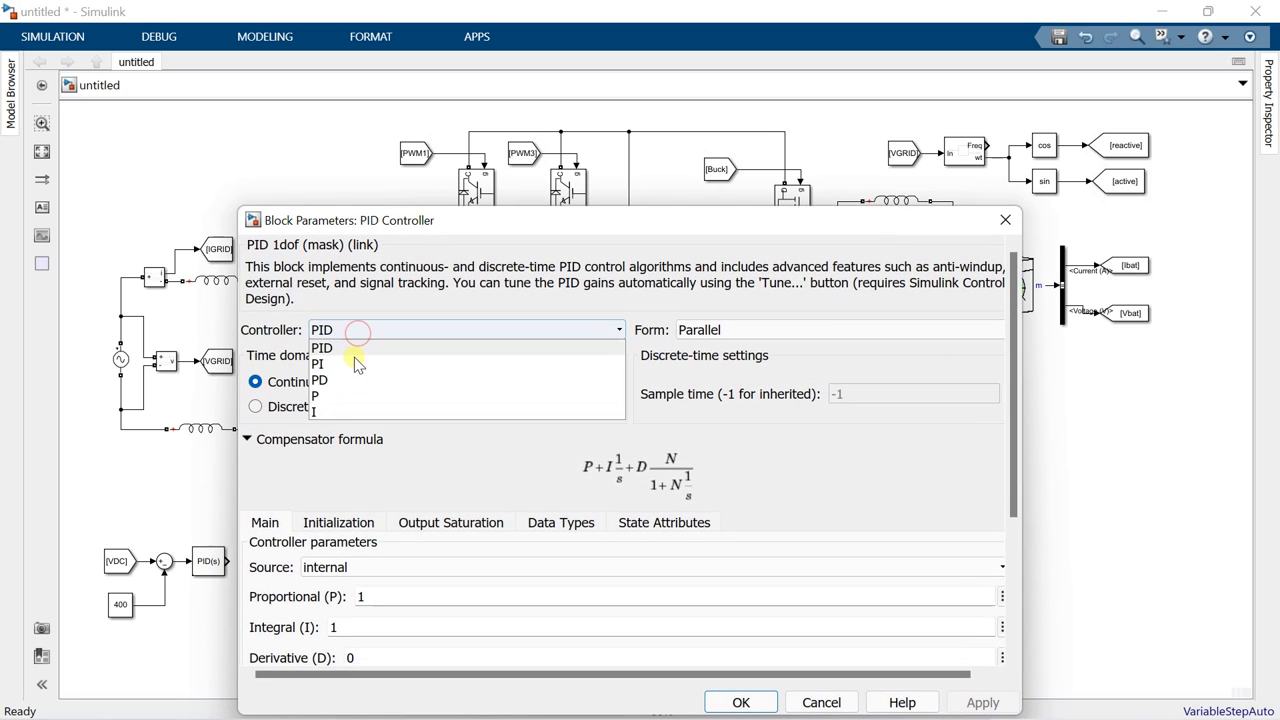
{"action": "left_click", "coordinate": [357, 360]}
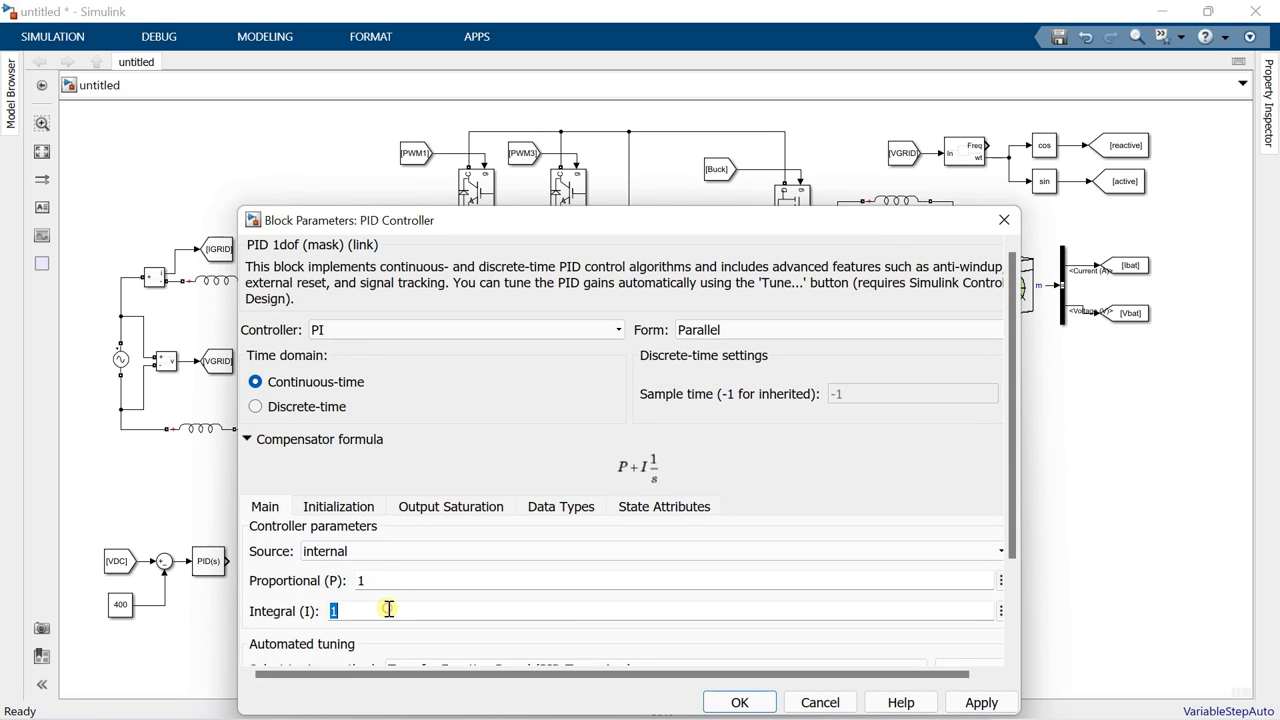
{"action": "type", "text": "1"}
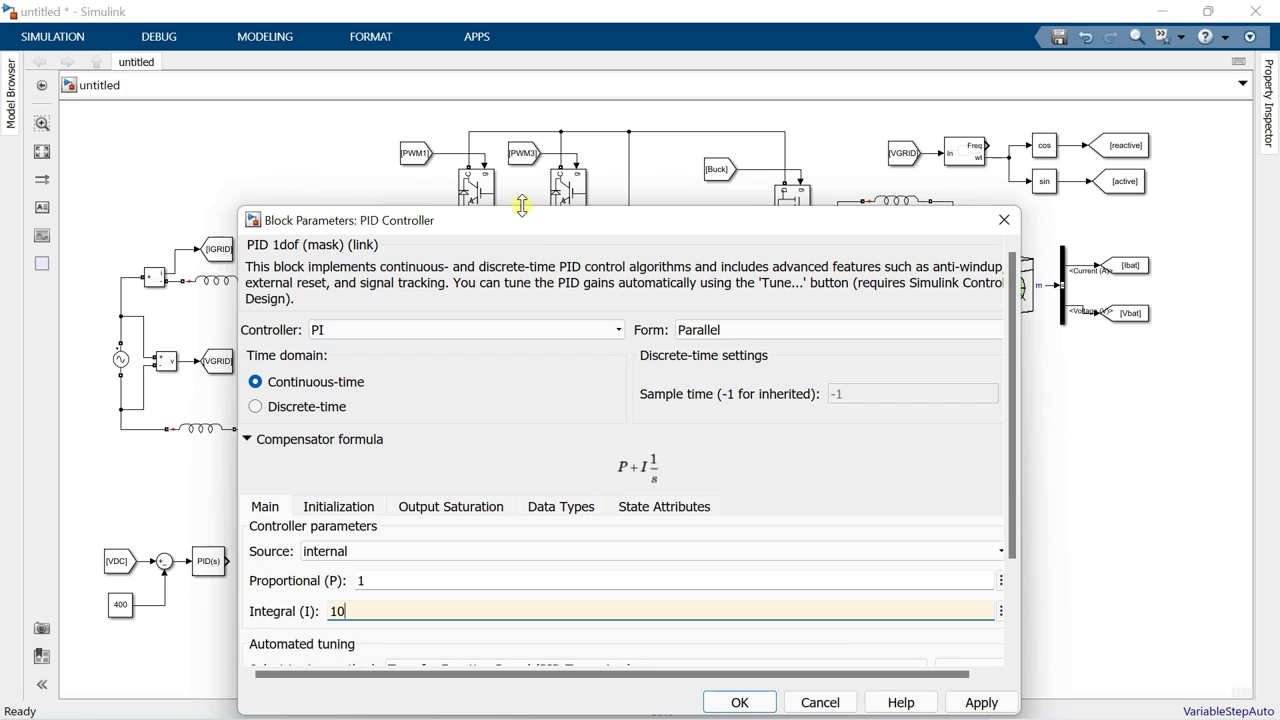
{"action": "left_click_drag", "start_coordinate": [521, 206], "coordinate": [514, 183]}
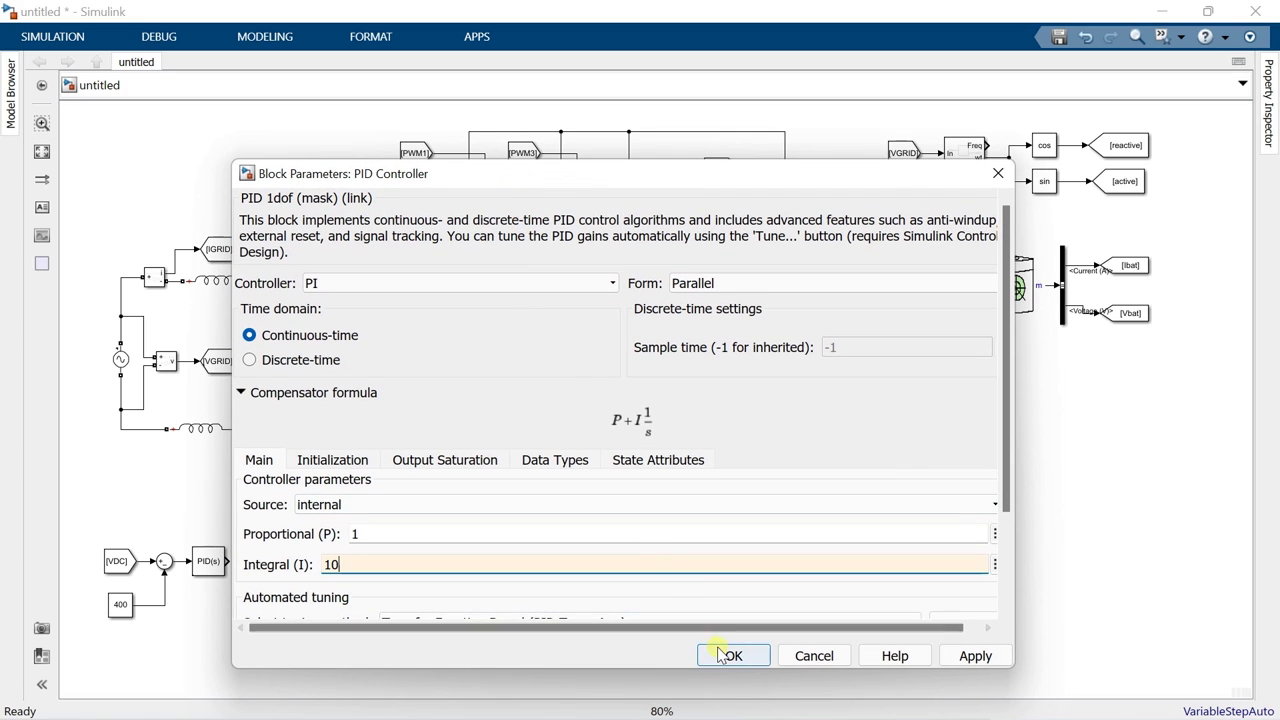
{"action": "left_click", "coordinate": [729, 655]}
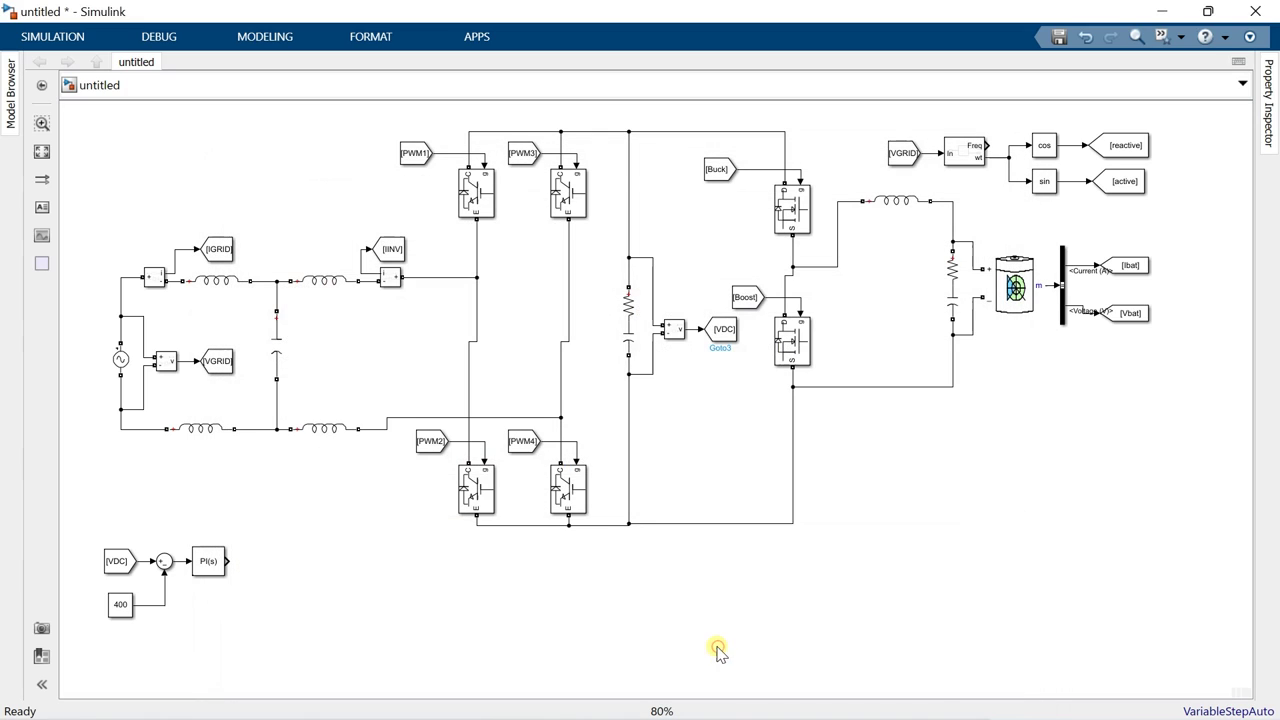
Step: Add a Product after PI(s) with a copied [active] From block as its second input
{"action": "double_click", "coordinate": [255, 565]}
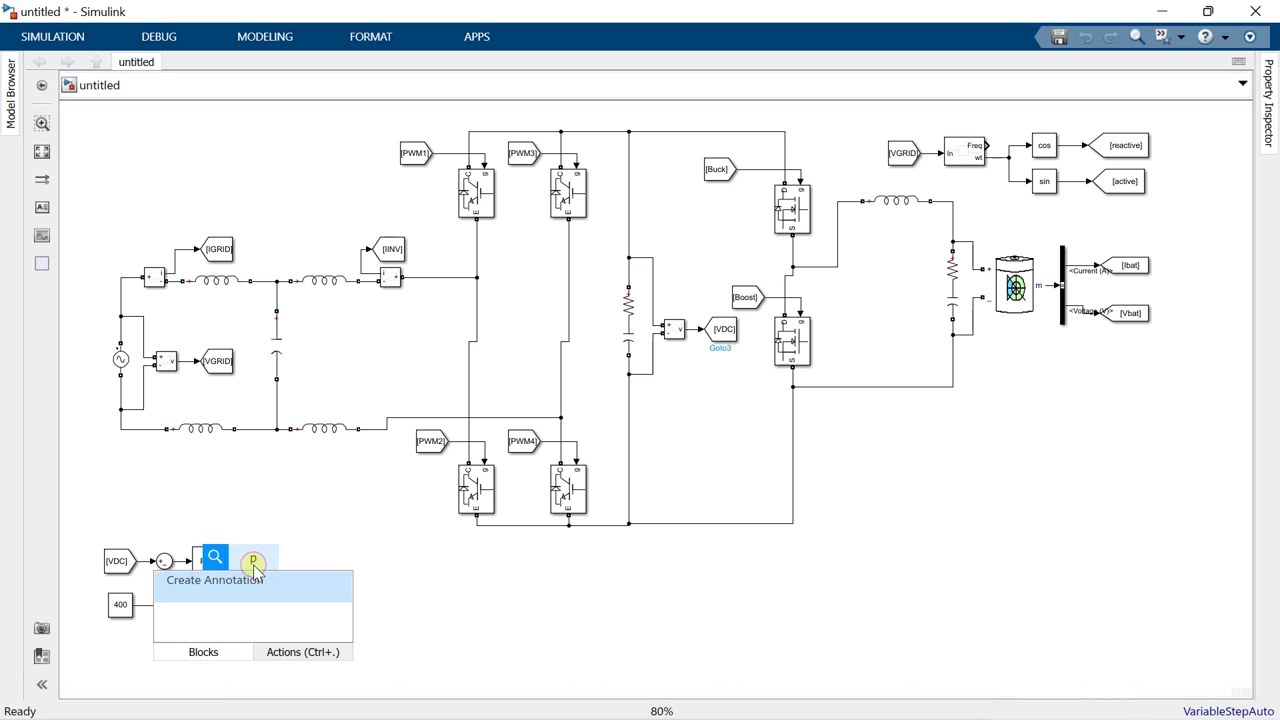
{"action": "type", "text": "prod"}
{"action": "left_click", "coordinate": [257, 316]}
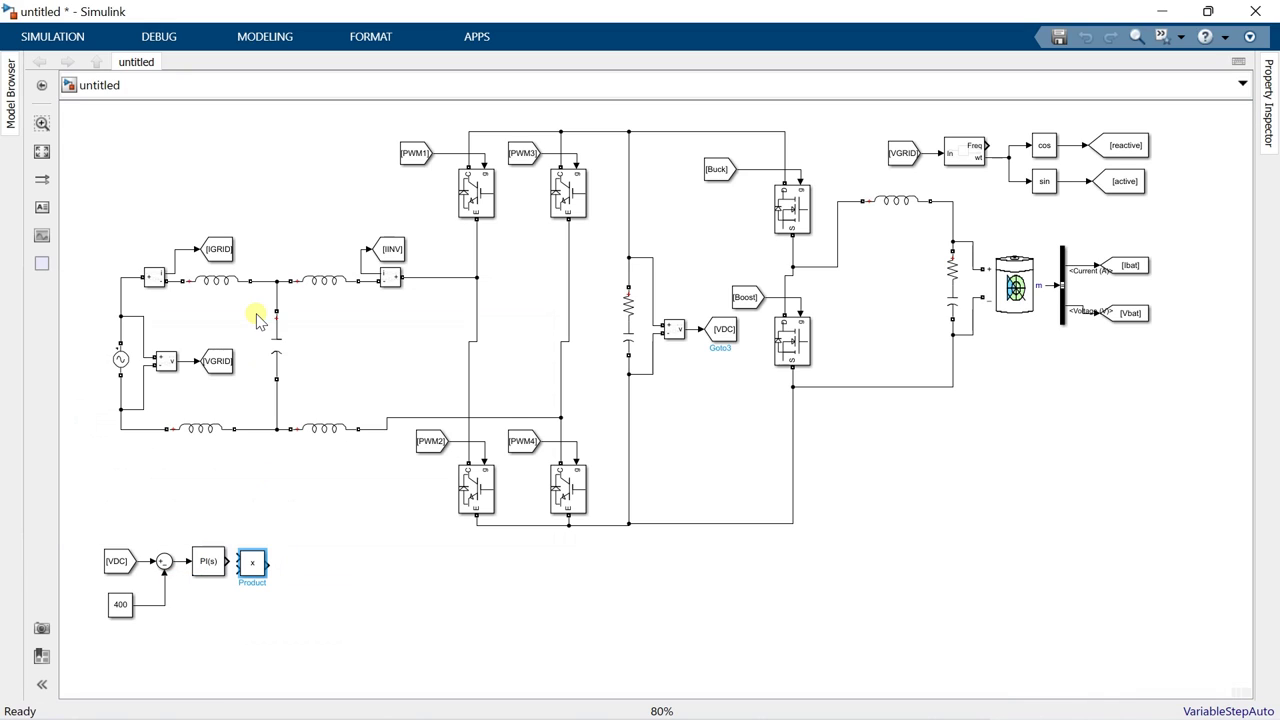
{"action": "left_click_drag", "start_coordinate": [255, 566], "coordinate": [265, 598]}
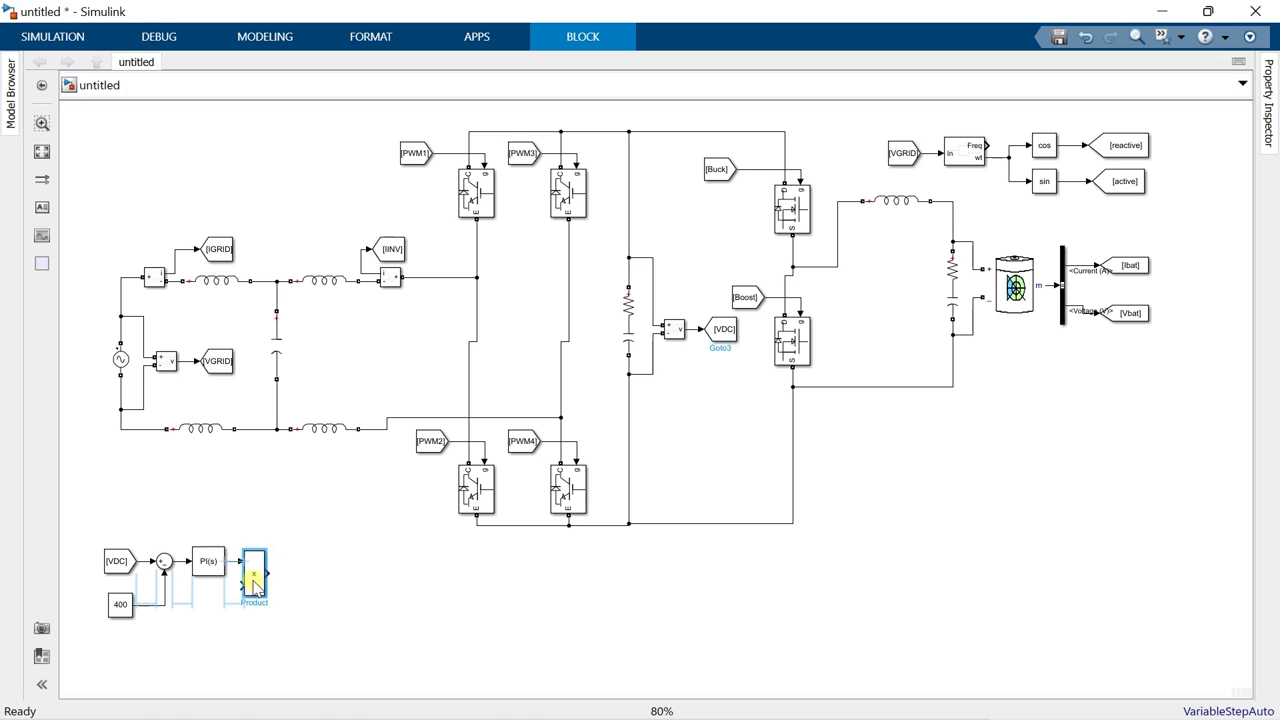
{"action": "left_click", "coordinate": [340, 640]}
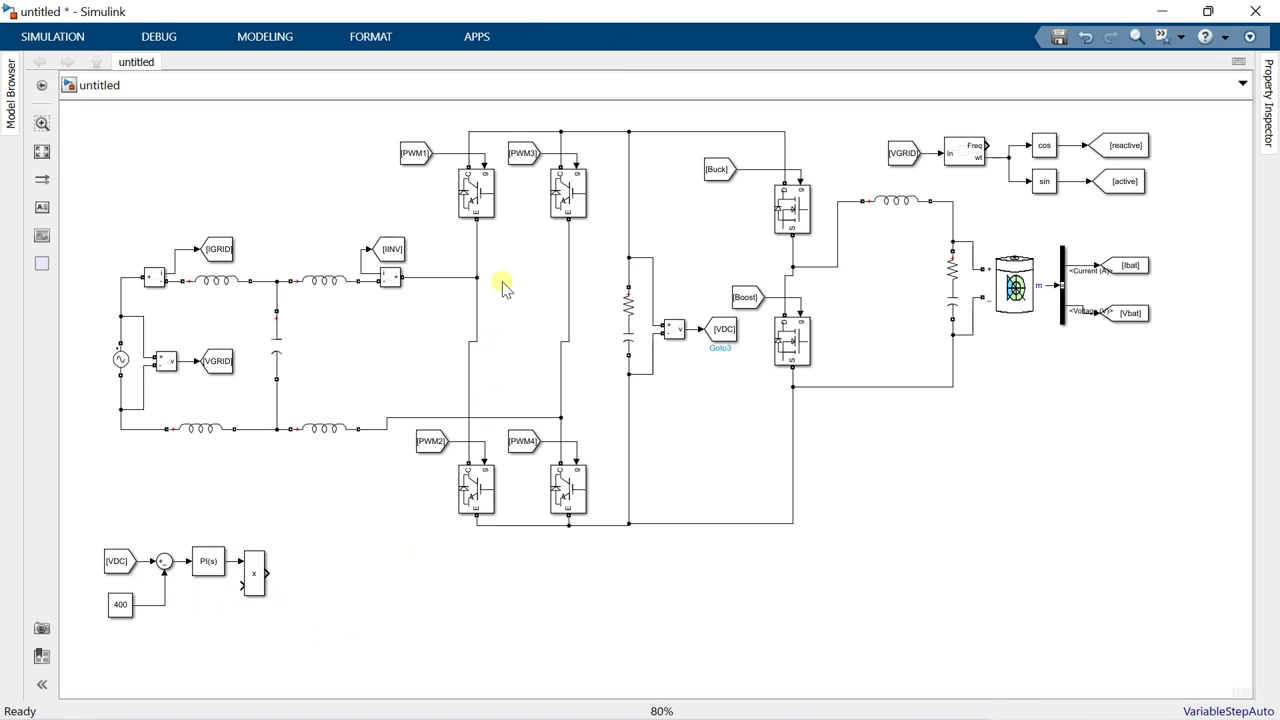
{"action": "left_click", "coordinate": [1120, 182]}
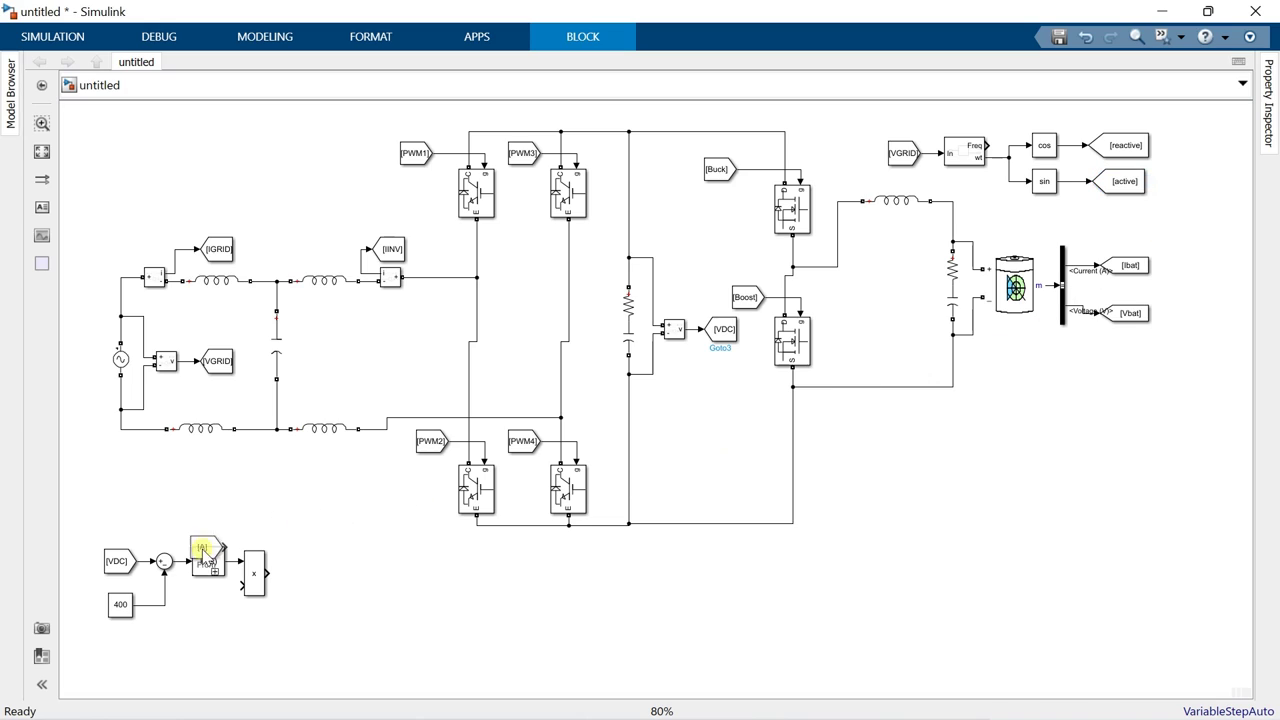
{"action": "key", "text": "ctrl+v"}
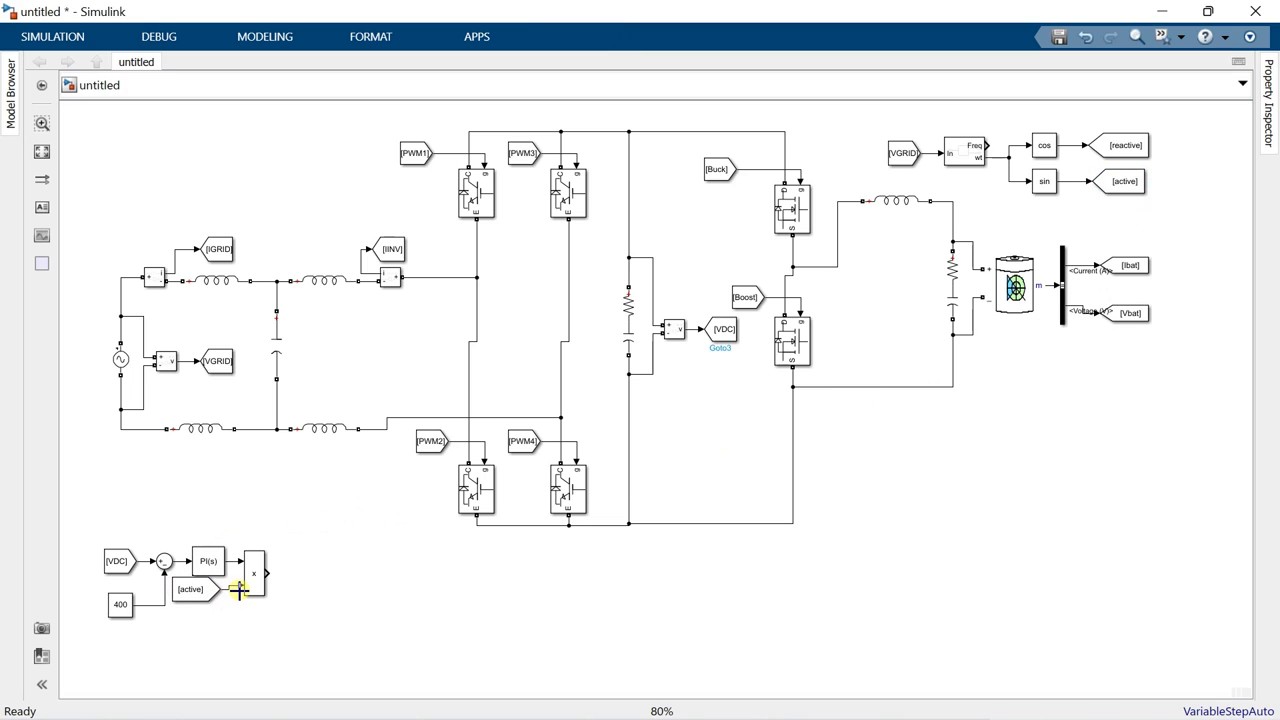
{"action": "left_click_drag", "start_coordinate": [240, 590], "coordinate": [244, 588]}
Step: Place a copy of the Sum after the Product and a copy of [IINV] below it
{"action": "left_click", "coordinate": [165, 562]}
{"action": "left_click_drag", "start_coordinate": [165, 562], "coordinate": [291, 579]}
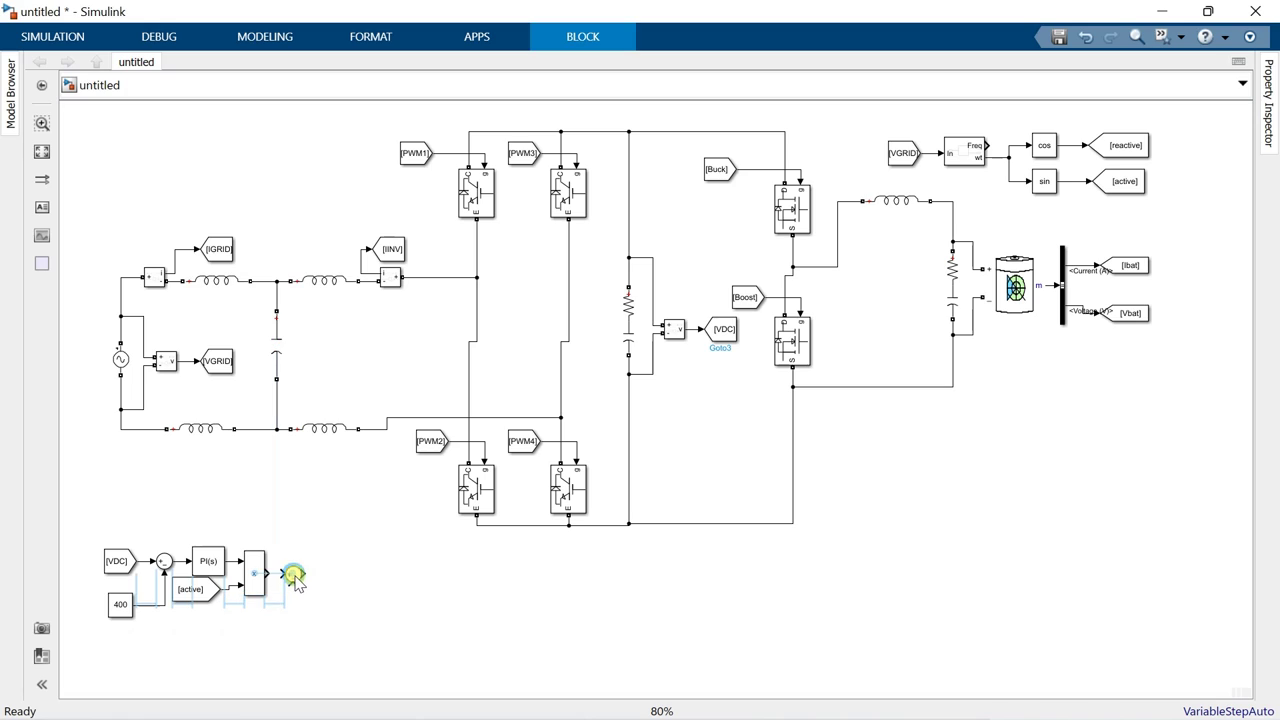
{"action": "left_click", "coordinate": [298, 601]}
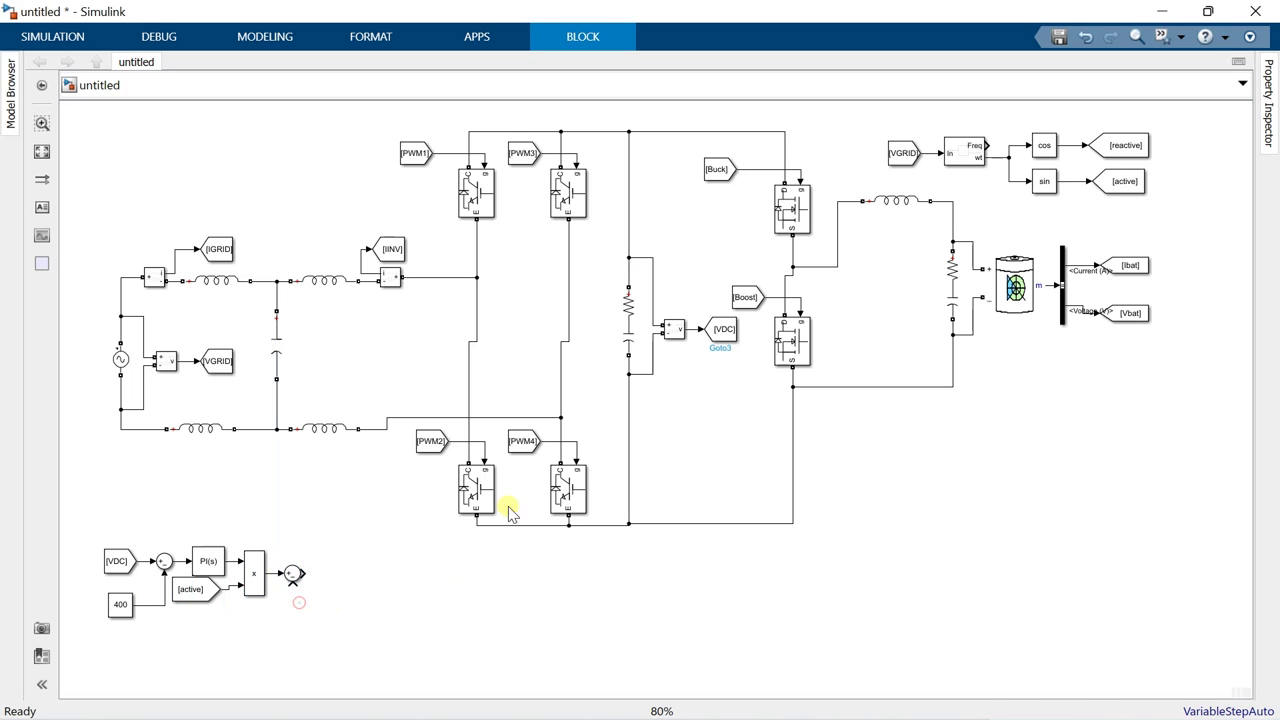
{"action": "left_click", "coordinate": [390, 250]}
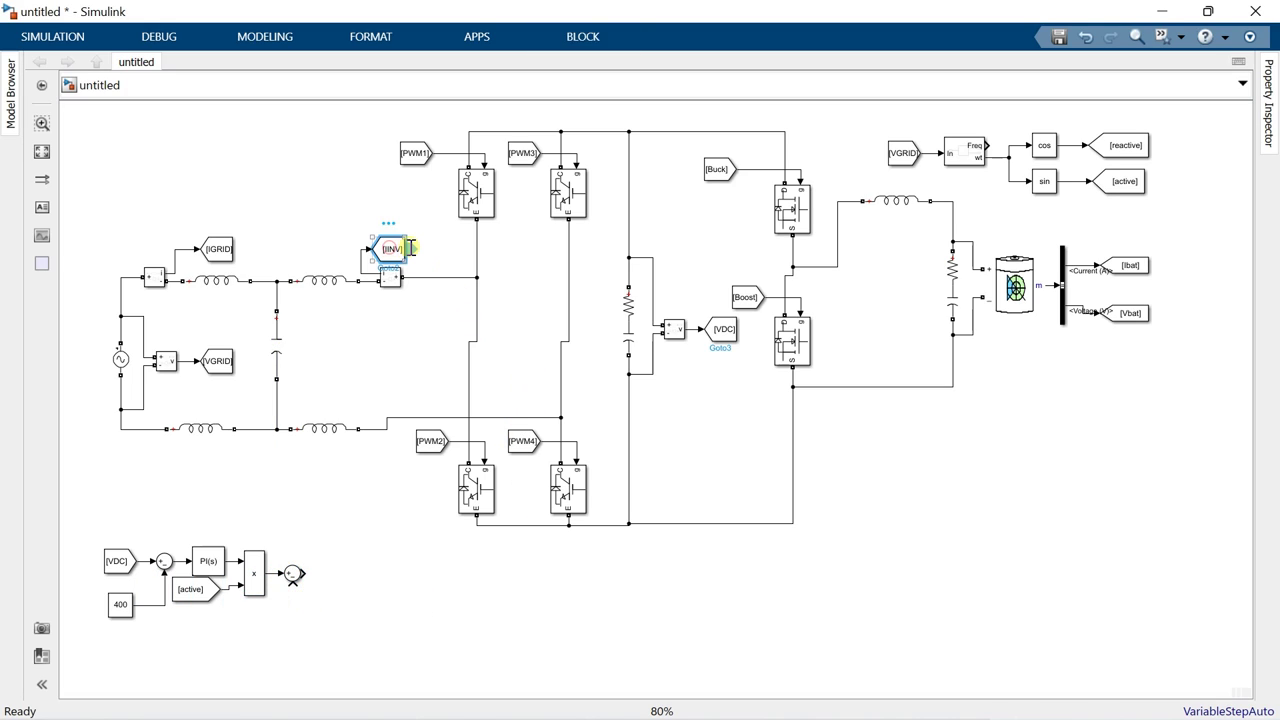
{"action": "left_click_drag", "start_coordinate": [380, 440], "coordinate": [292, 579]}
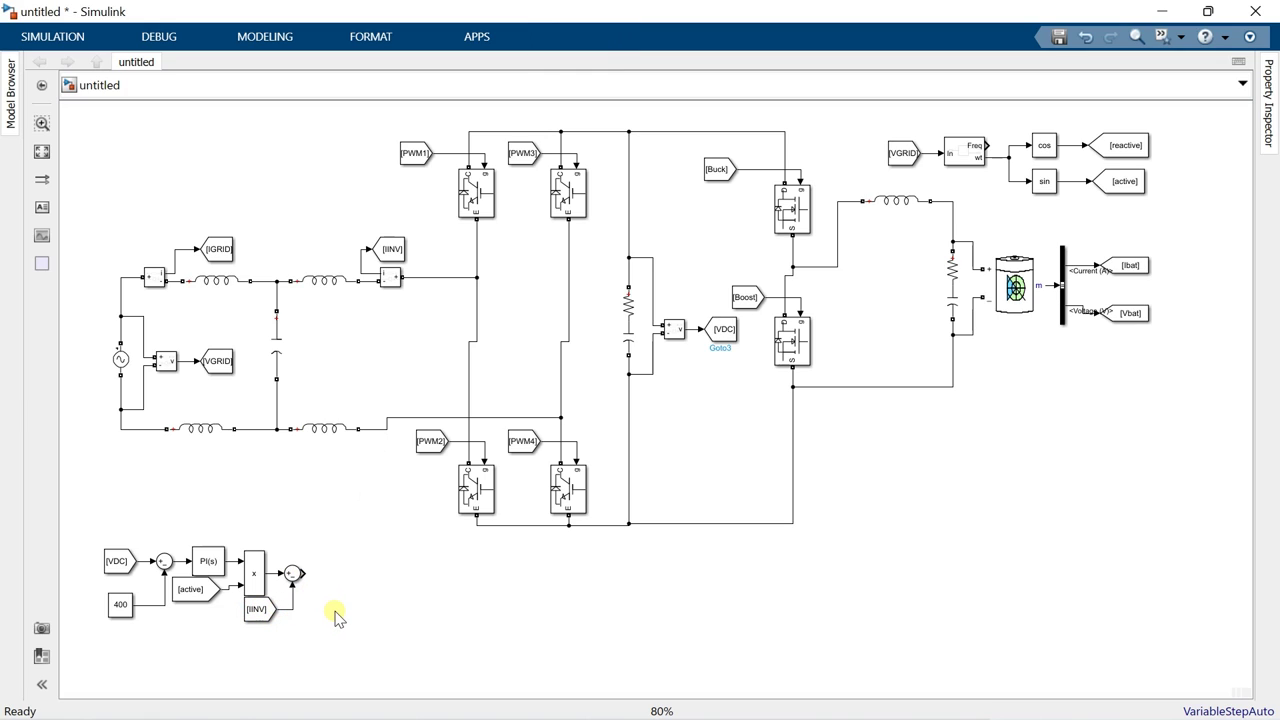
Step: Place a Gain of 100 after the current-error sum
{"action": "left_click", "coordinate": [292, 574]}
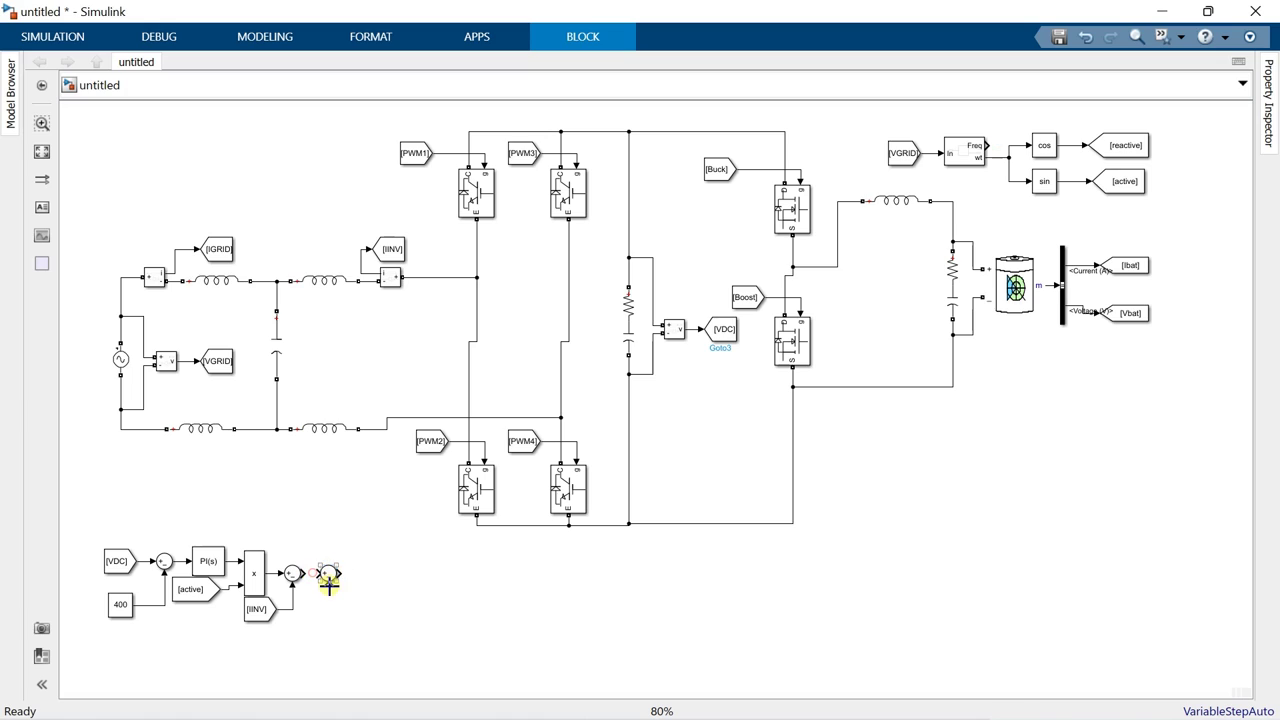
{"action": "left_click", "coordinate": [318, 575]}
{"action": "left_click_drag", "start_coordinate": [318, 575], "coordinate": [341, 579]}
{"action": "left_click", "coordinate": [370, 596]}
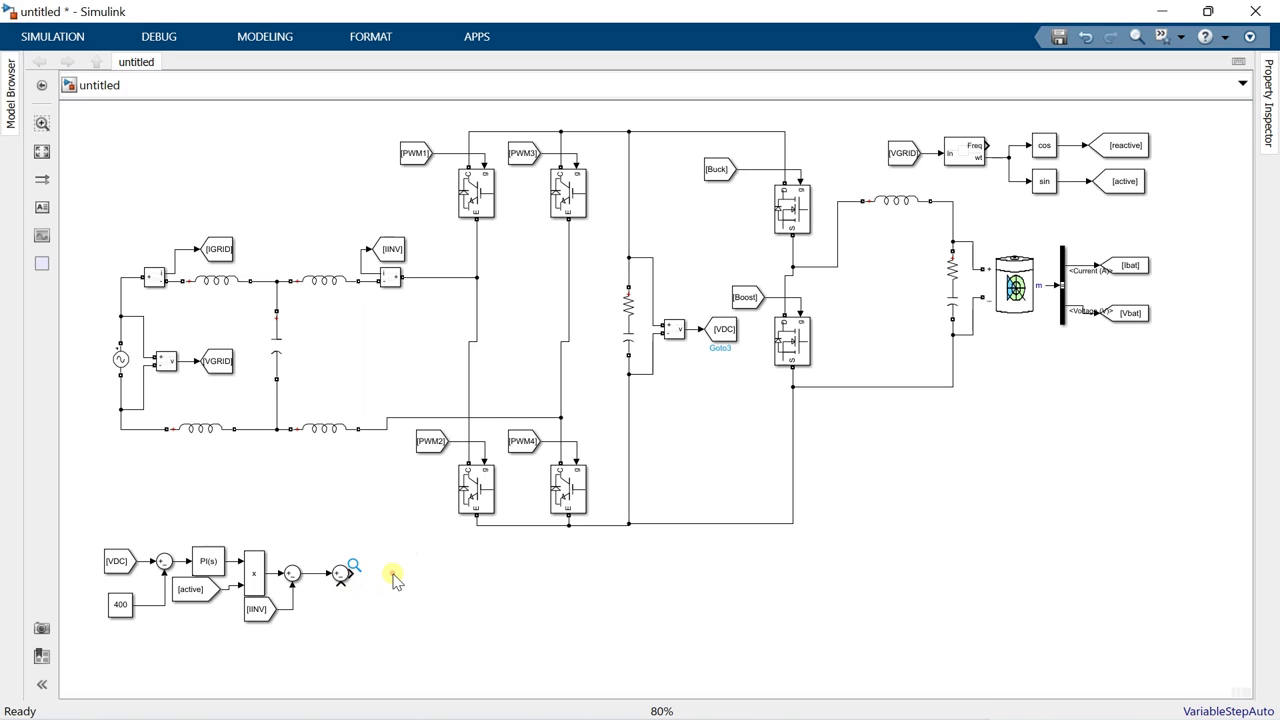
{"action": "double_click", "coordinate": [395, 580]}
{"action": "type", "text": "gain"}
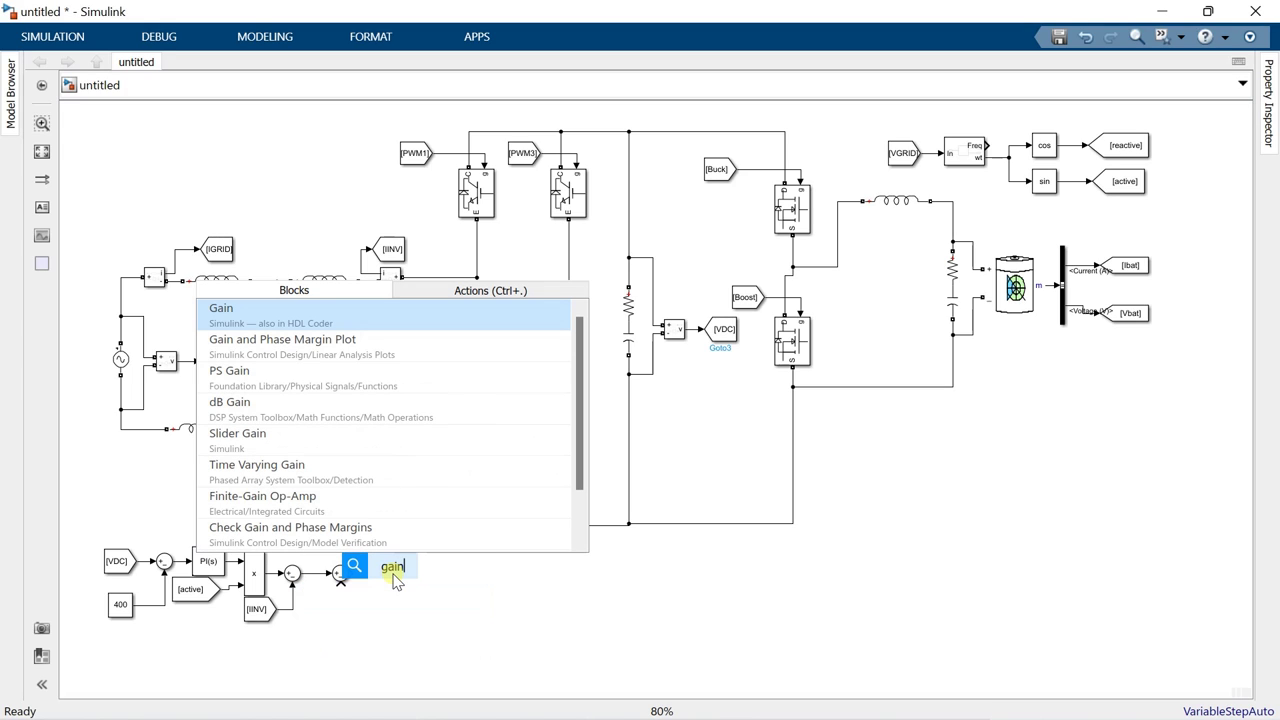
{"action": "left_click", "coordinate": [361, 320]}
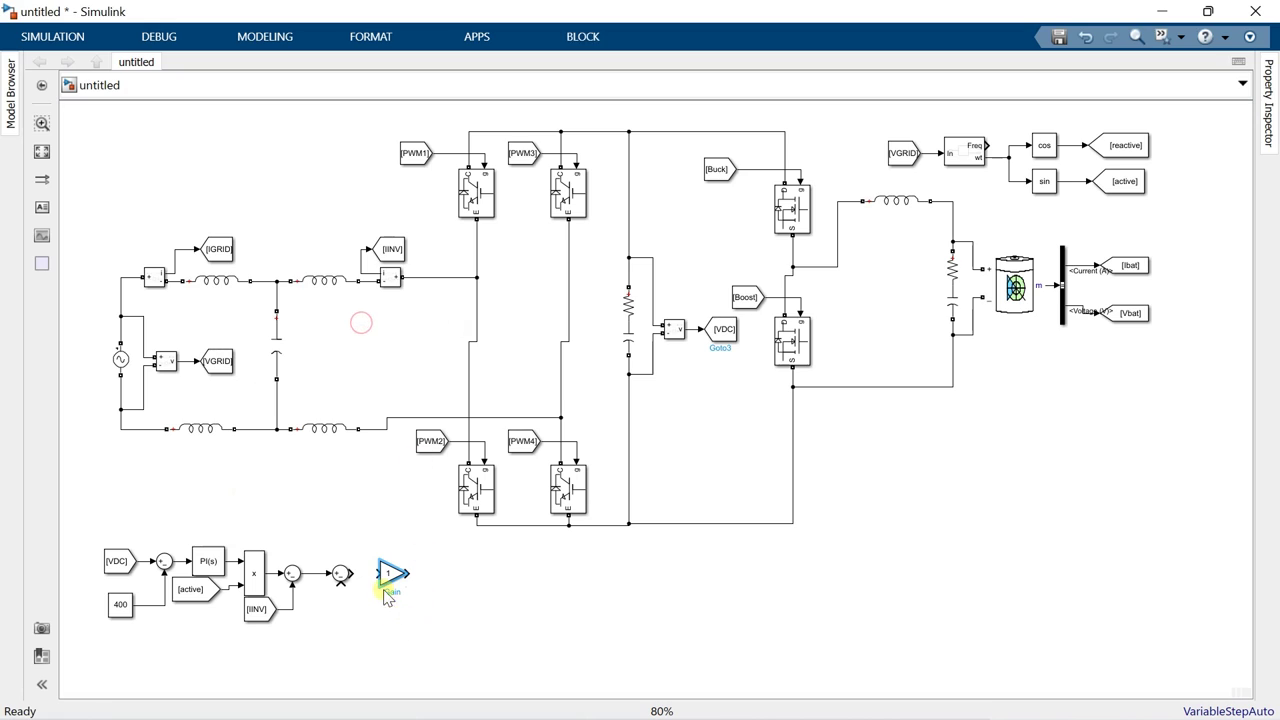
{"action": "left_click_drag", "start_coordinate": [388, 580], "coordinate": [381, 579]}
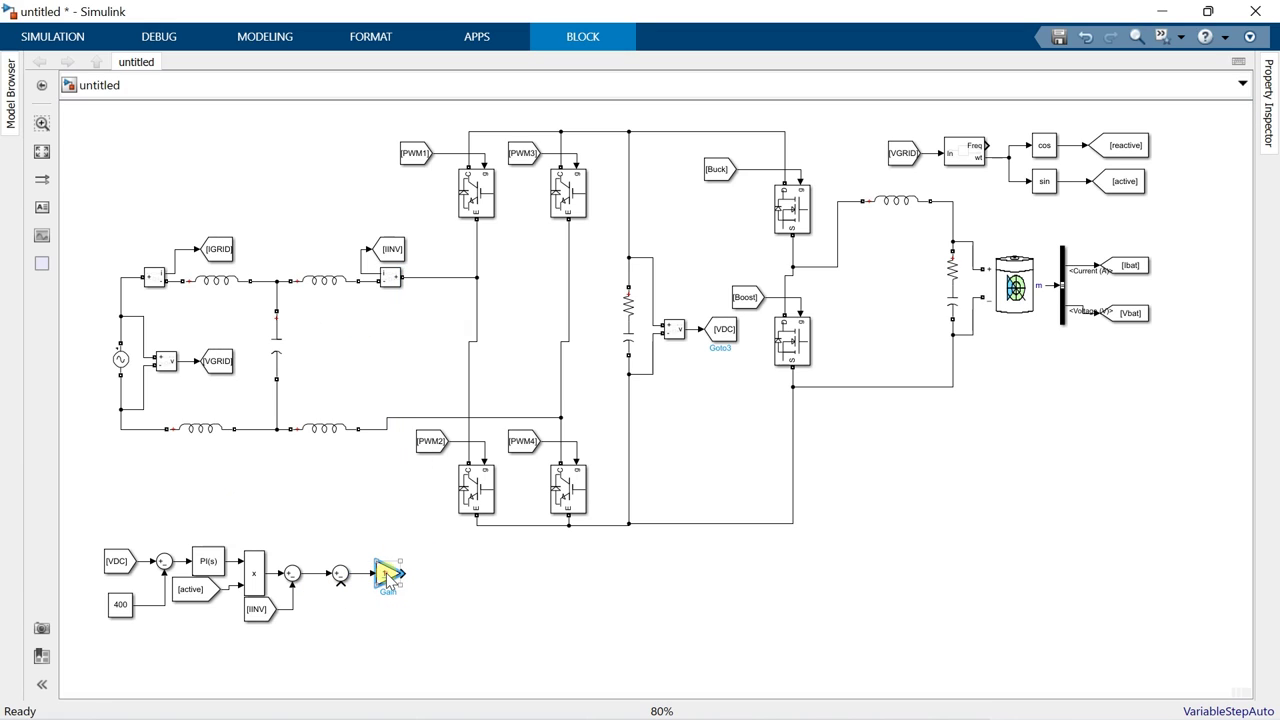
{"action": "double_click", "coordinate": [384, 579]}
{"action": "type", "text": "1"}
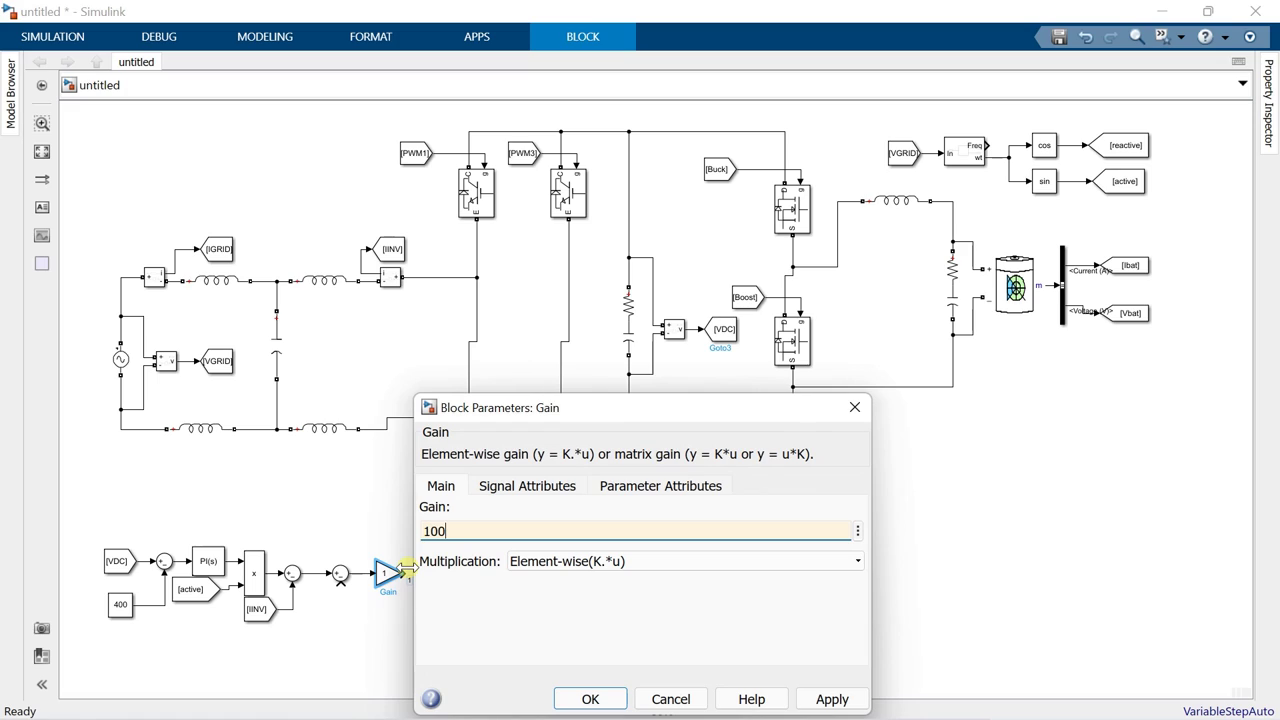
{"action": "type", "text": "00"}
{"action": "left_click", "coordinate": [584, 697]}
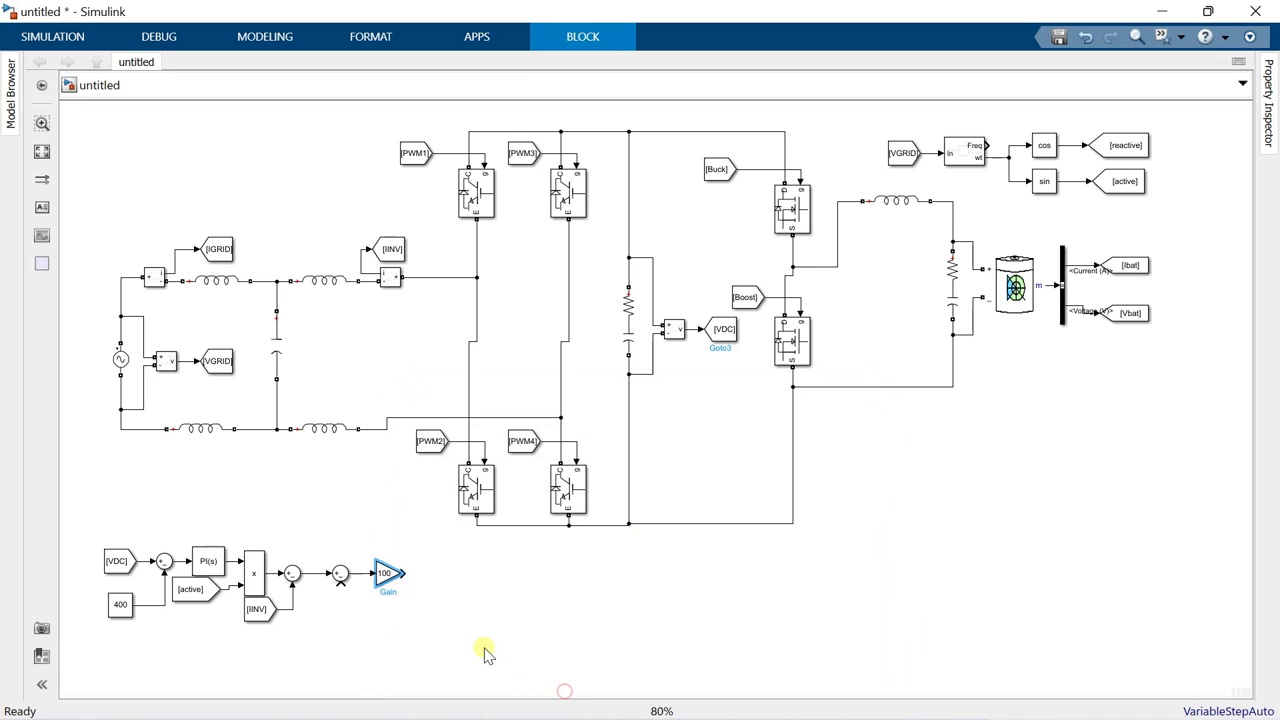
Step: Add an Integrator after the gain, followed by a Sum copy with signs ++
{"action": "left_click", "coordinate": [433, 587]}
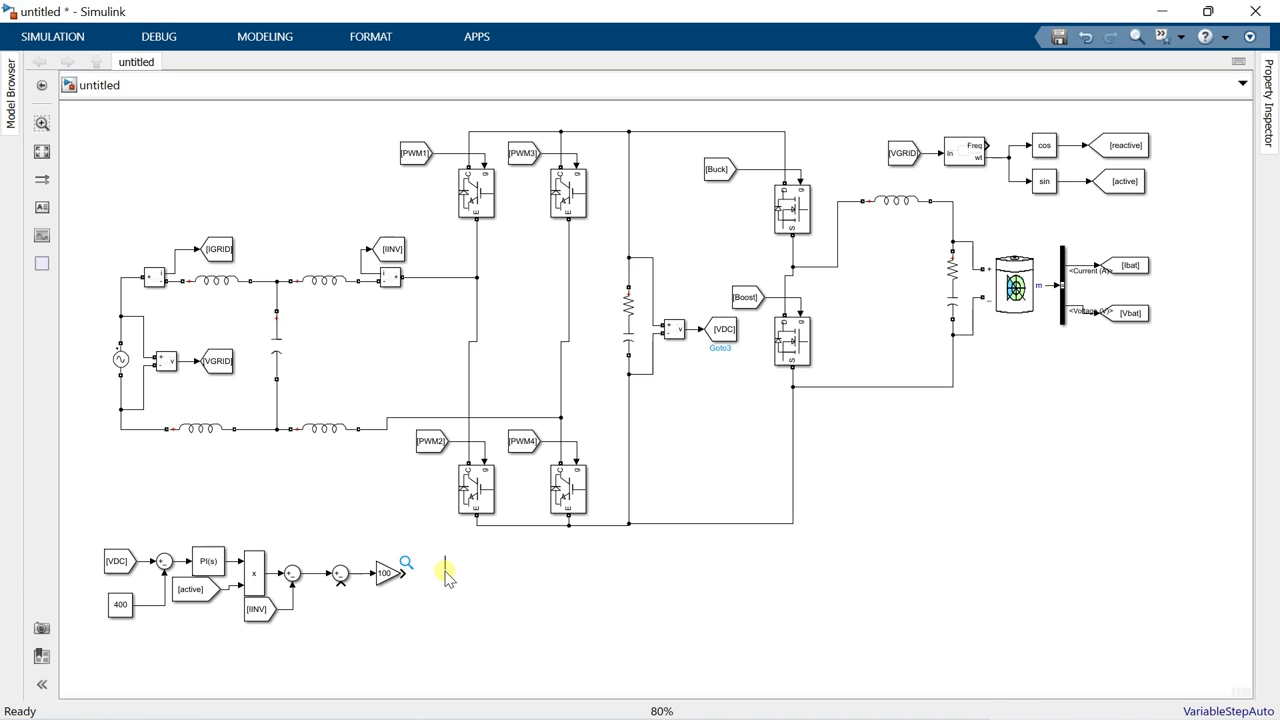
{"action": "type", "text": "integral"}
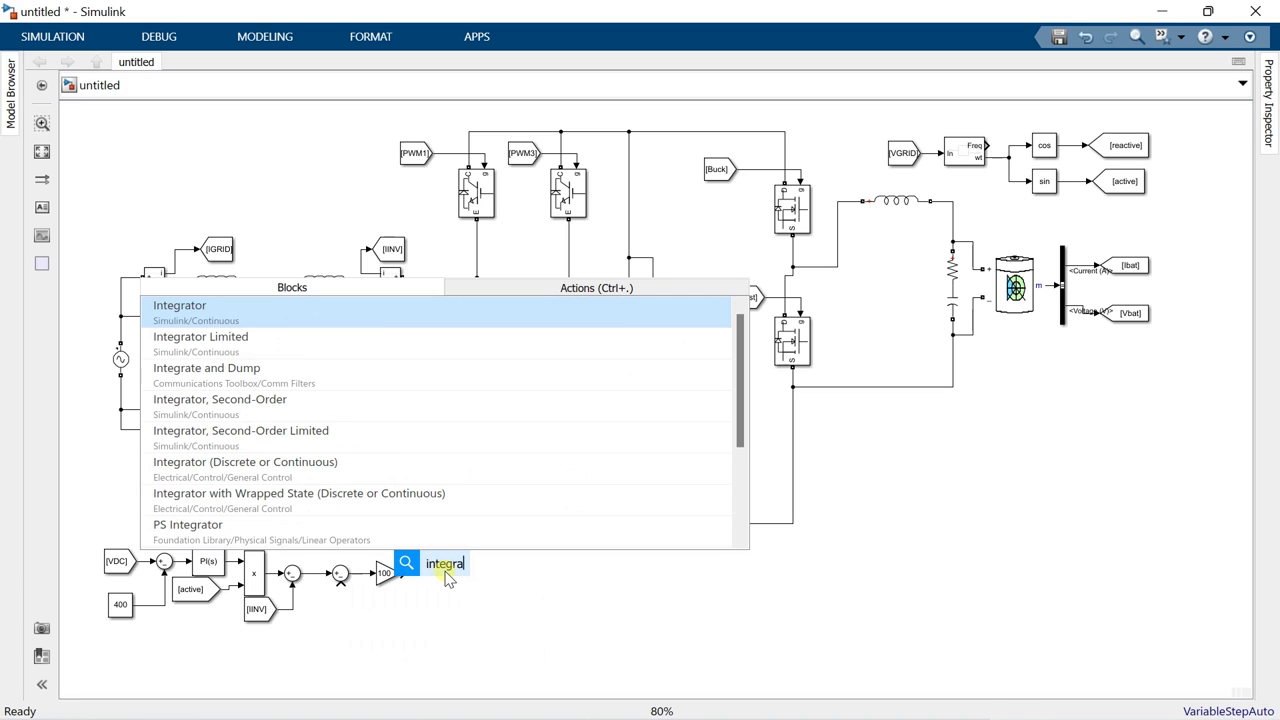
{"action": "left_click", "coordinate": [391, 318]}
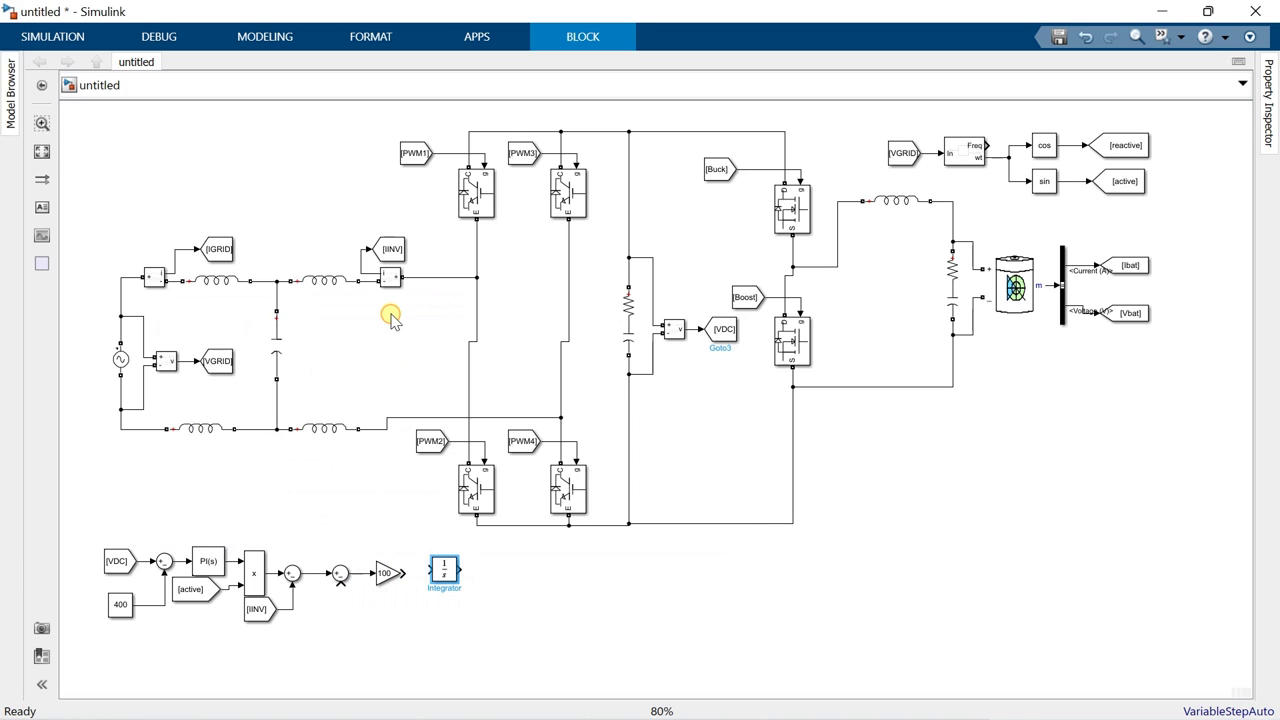
{"action": "left_click_drag", "start_coordinate": [445, 570], "coordinate": [437, 577]}
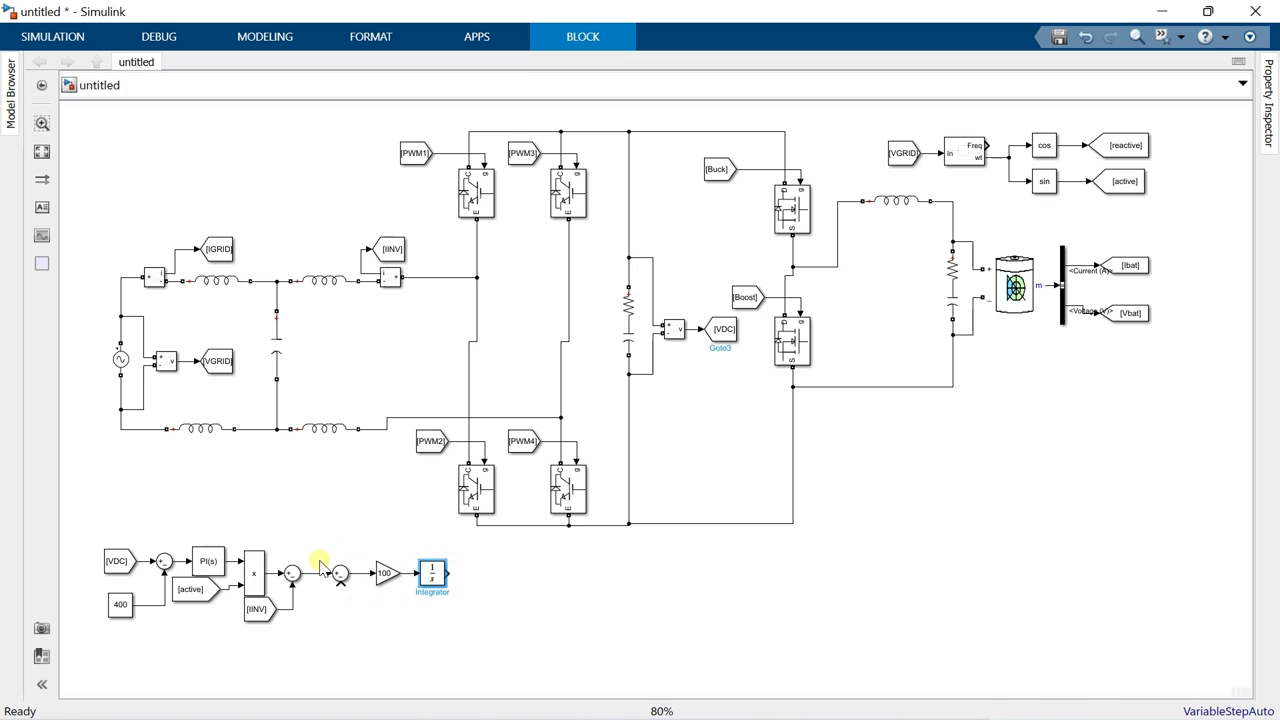
{"action": "left_click_drag", "start_coordinate": [340, 580], "coordinate": [481, 580]}
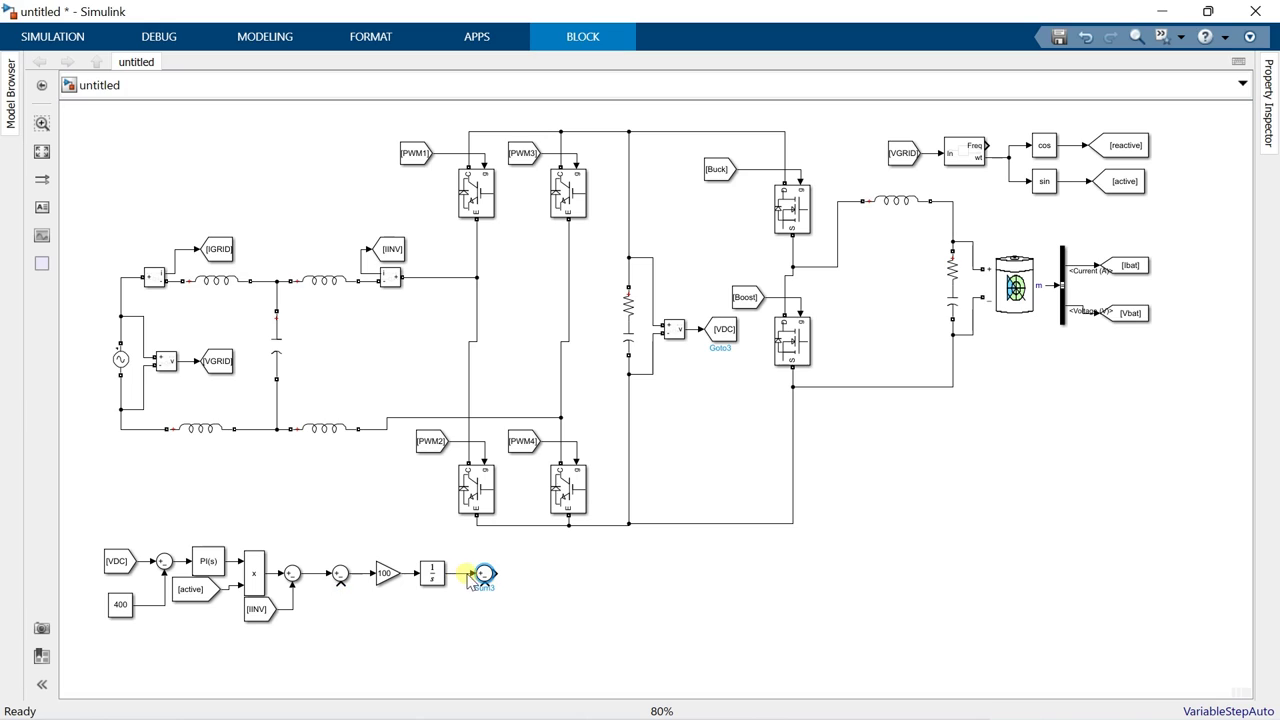
{"action": "double_click", "coordinate": [483, 574]}
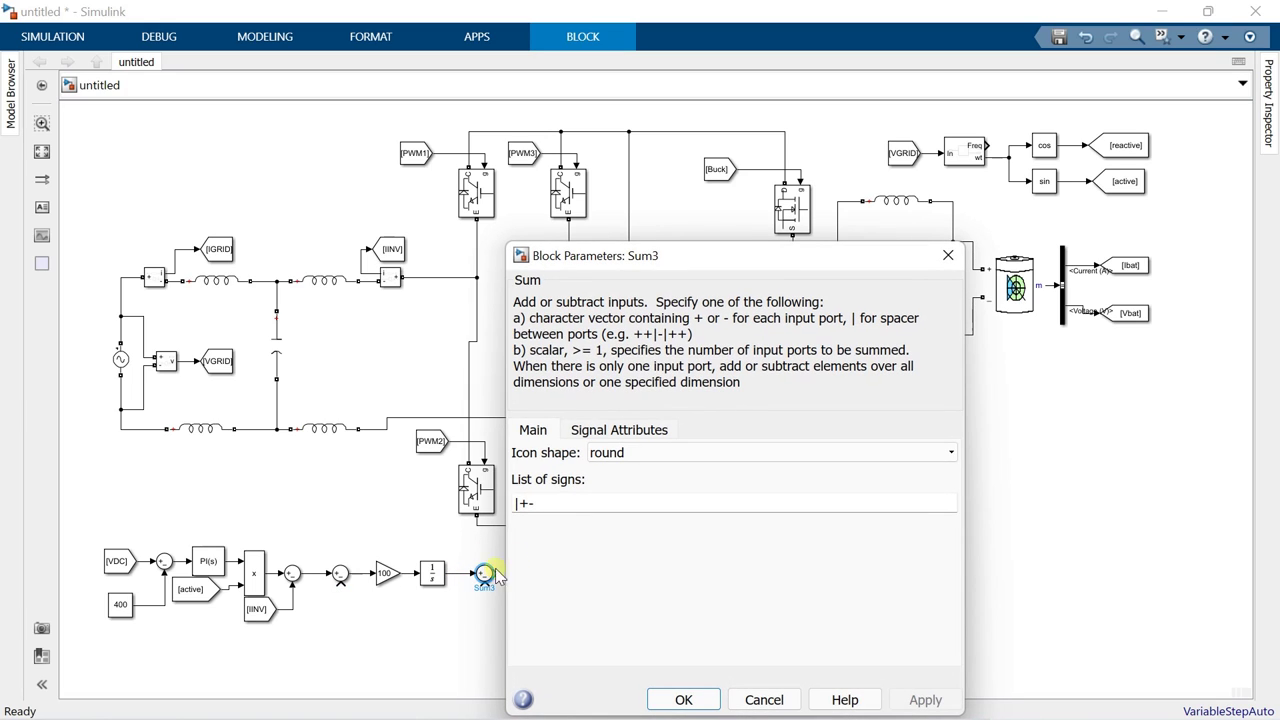
{"action": "double_click", "coordinate": [584, 505]}
{"action": "key", "text": "BackSpace"}
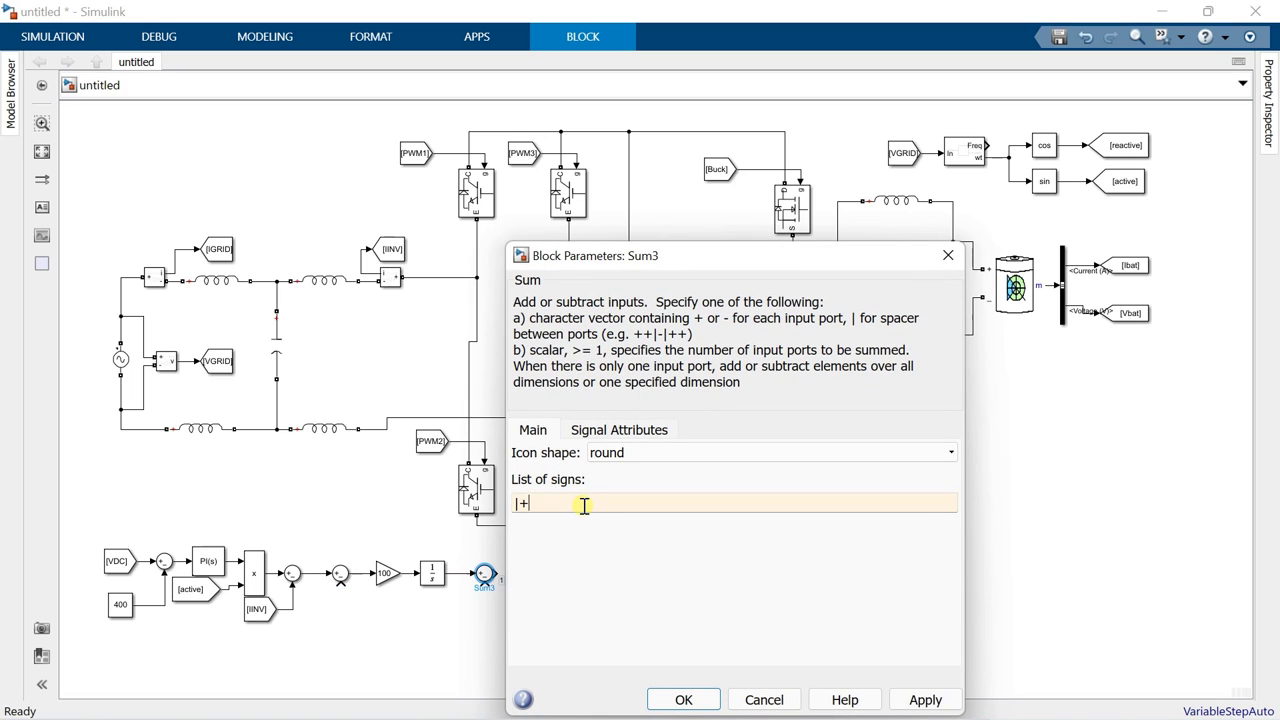
{"action": "left_click", "coordinate": [668, 698]}
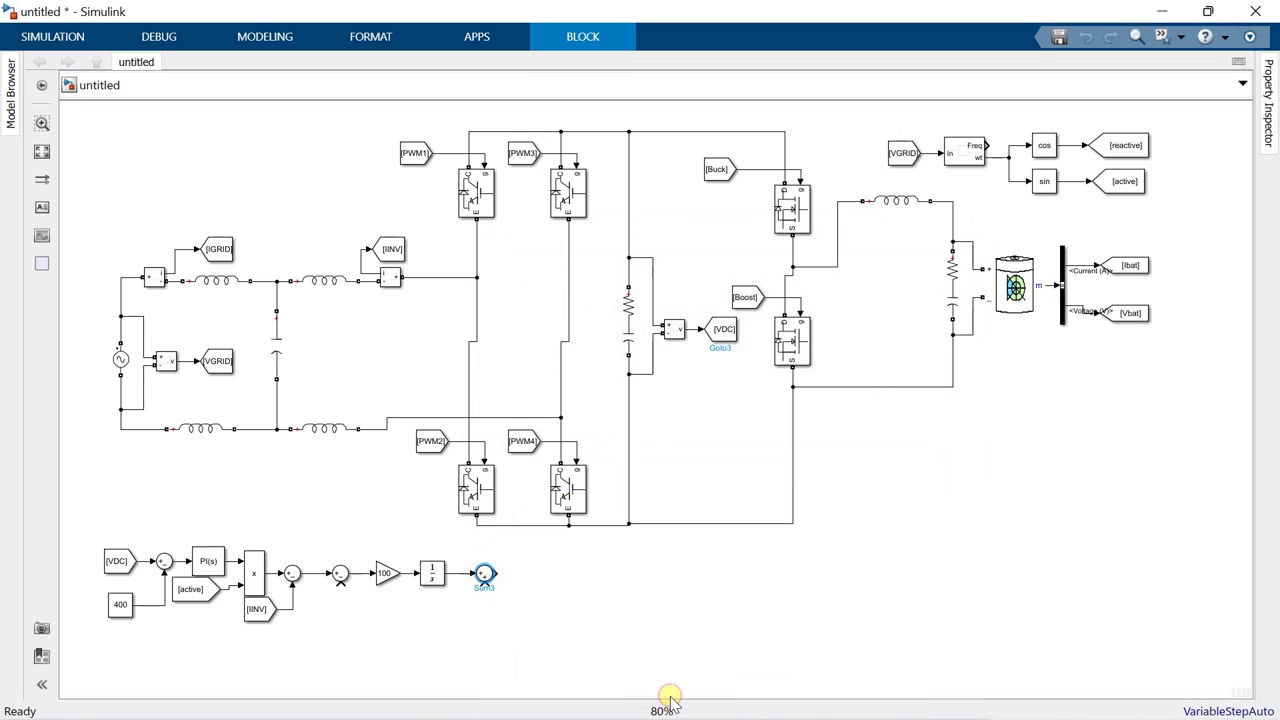
{"action": "left_click", "coordinate": [508, 616]}
Step: Add a parallel Gain1 of 10 wired into the Sum's lower input
{"action": "left_click_drag", "start_coordinate": [384, 571], "coordinate": [313, 573]}
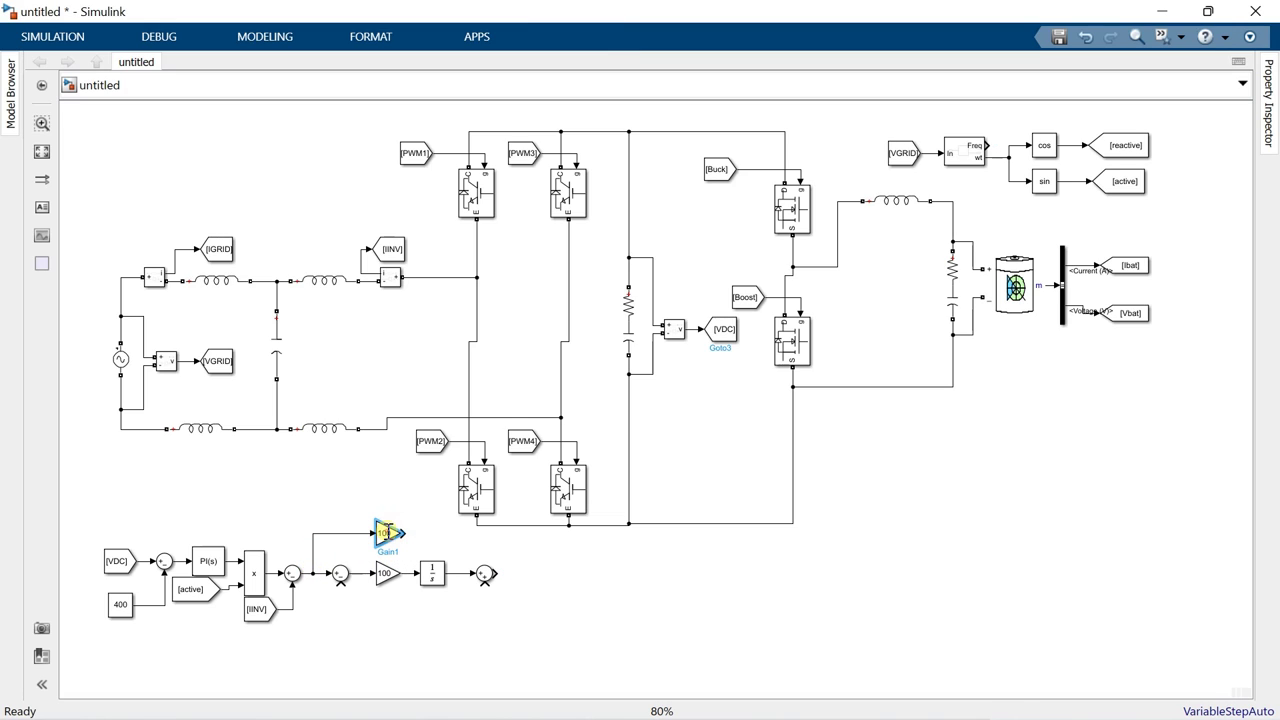
{"action": "double_click", "coordinate": [388, 533]}
{"action": "type", "text": "10"}
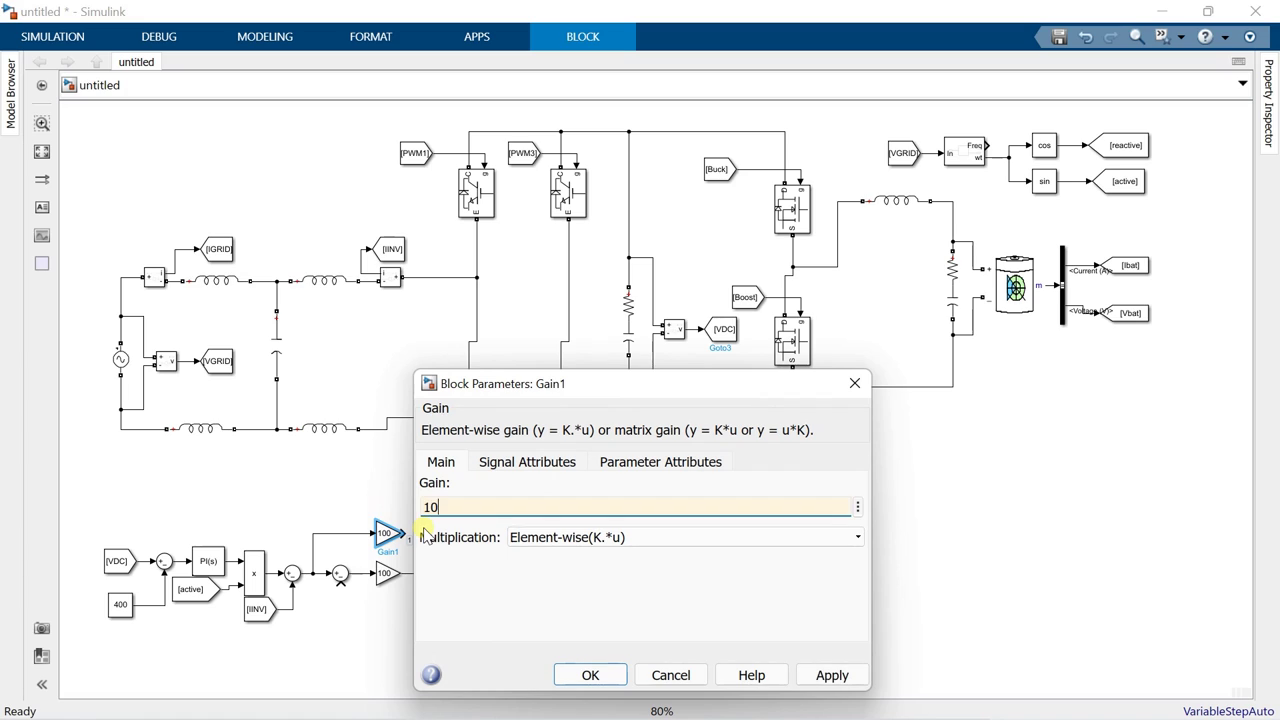
{"action": "left_click", "coordinate": [590, 675]}
{"action": "left_click_drag", "start_coordinate": [410, 533], "coordinate": [484, 584]}
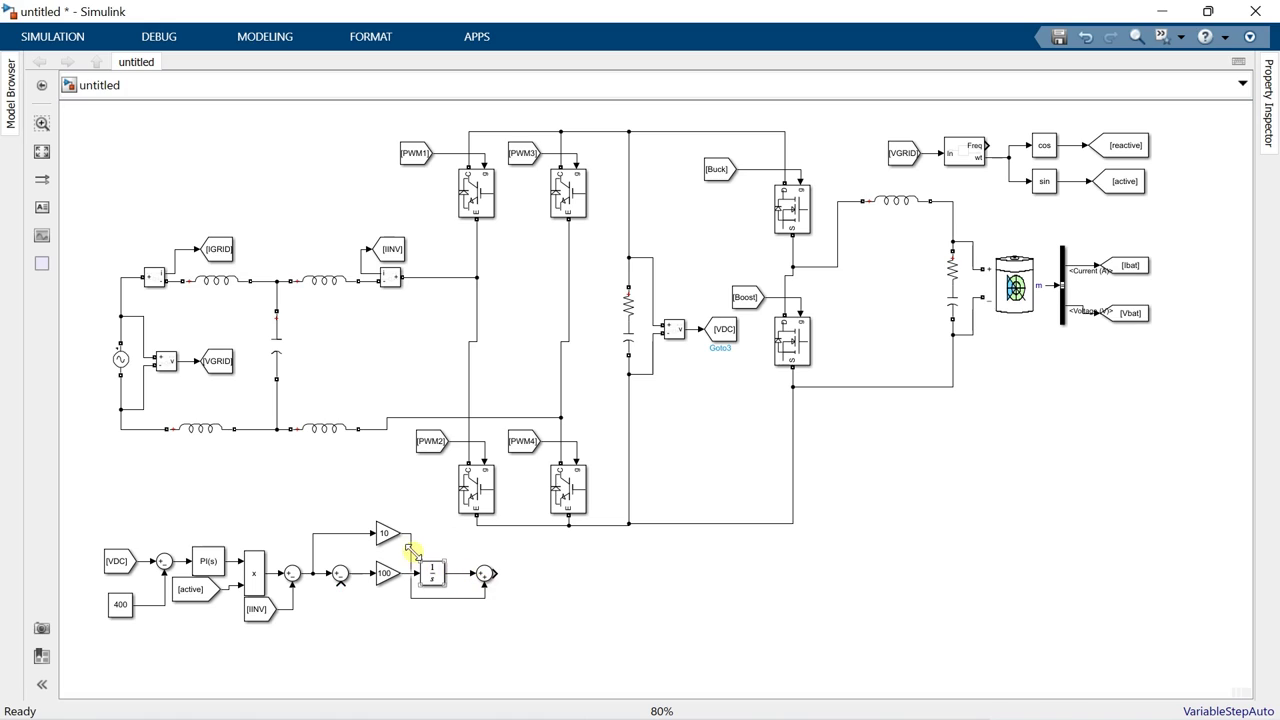
{"action": "left_click_drag", "start_coordinate": [409, 551], "coordinate": [512, 565]}
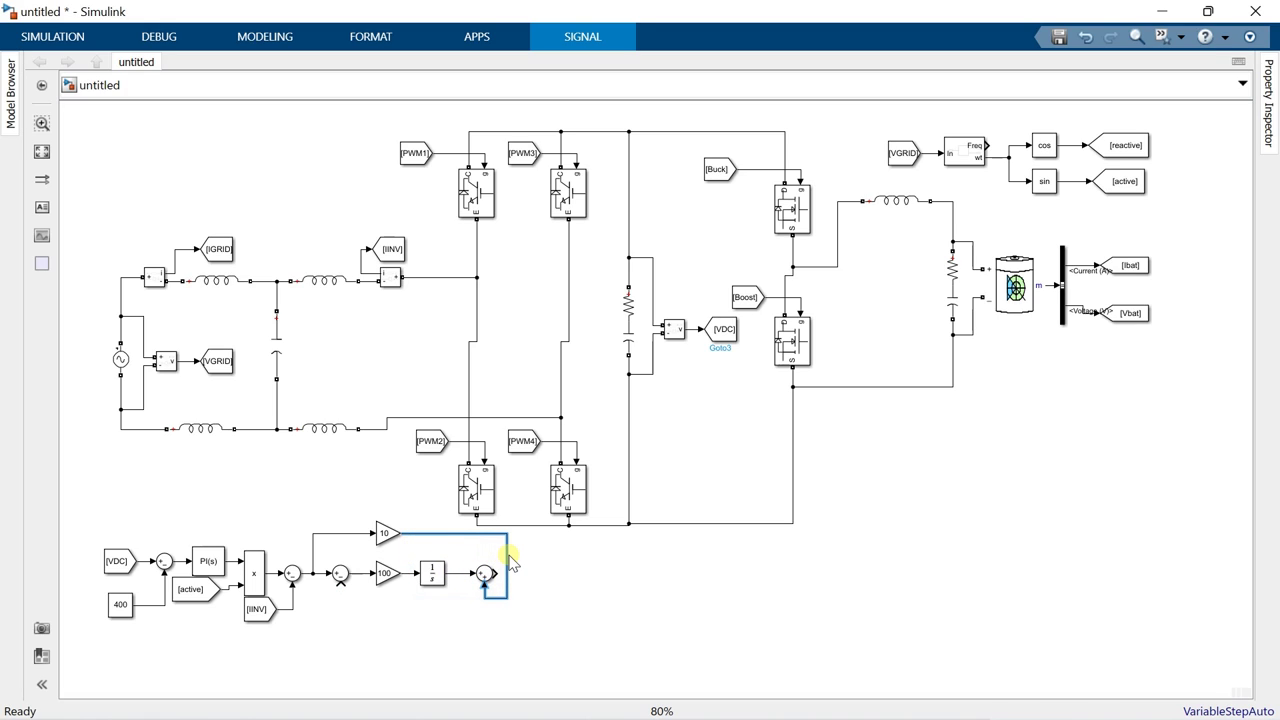
Step: Build the left-facing feedback path with a second Integrator and large Gain2, then copy the Sum rightward
{"action": "left_click_drag", "start_coordinate": [431, 573], "coordinate": [436, 611]}
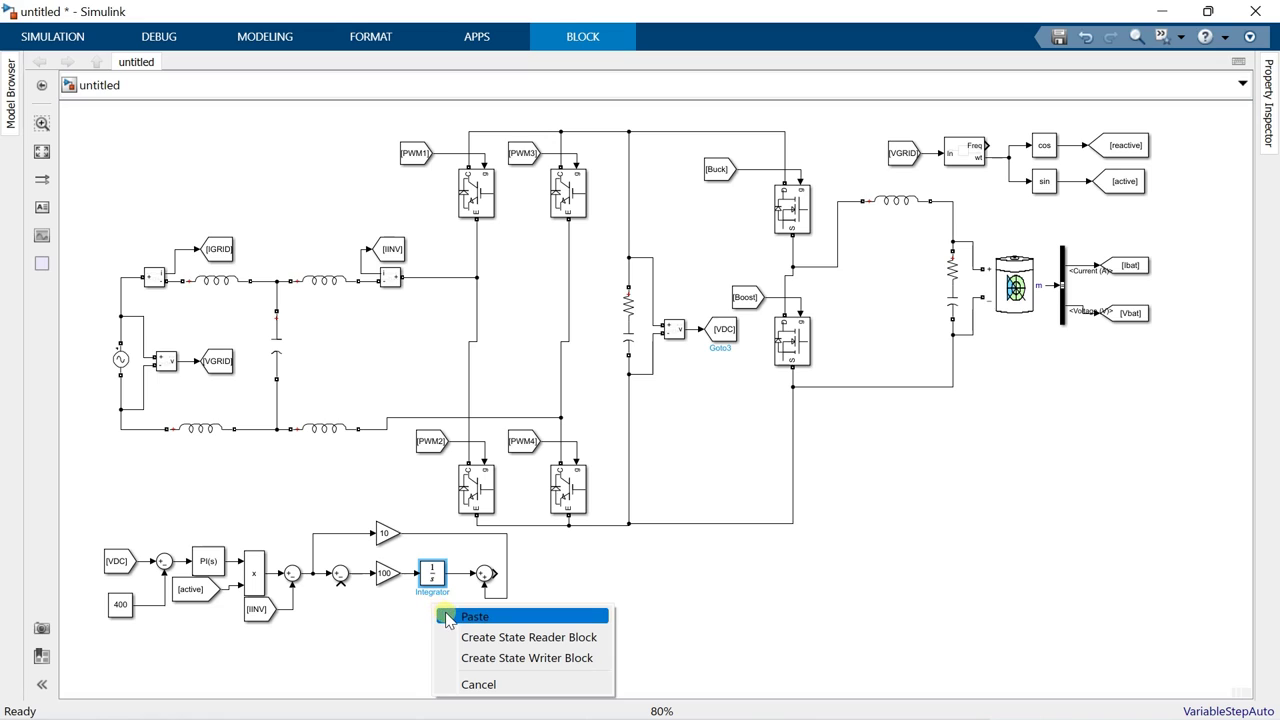
{"action": "left_click", "coordinate": [443, 612]}
{"action": "key", "text": "ctrl+r"}
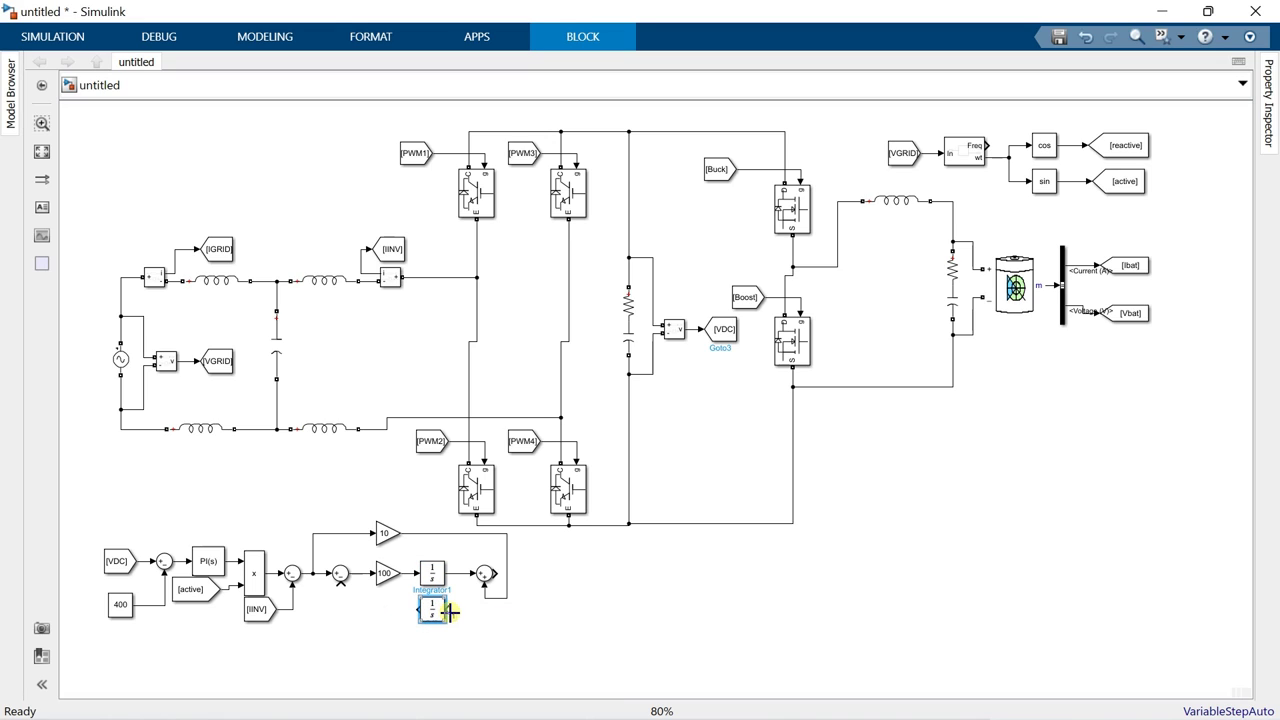
{"action": "left_click", "coordinate": [456, 574]}
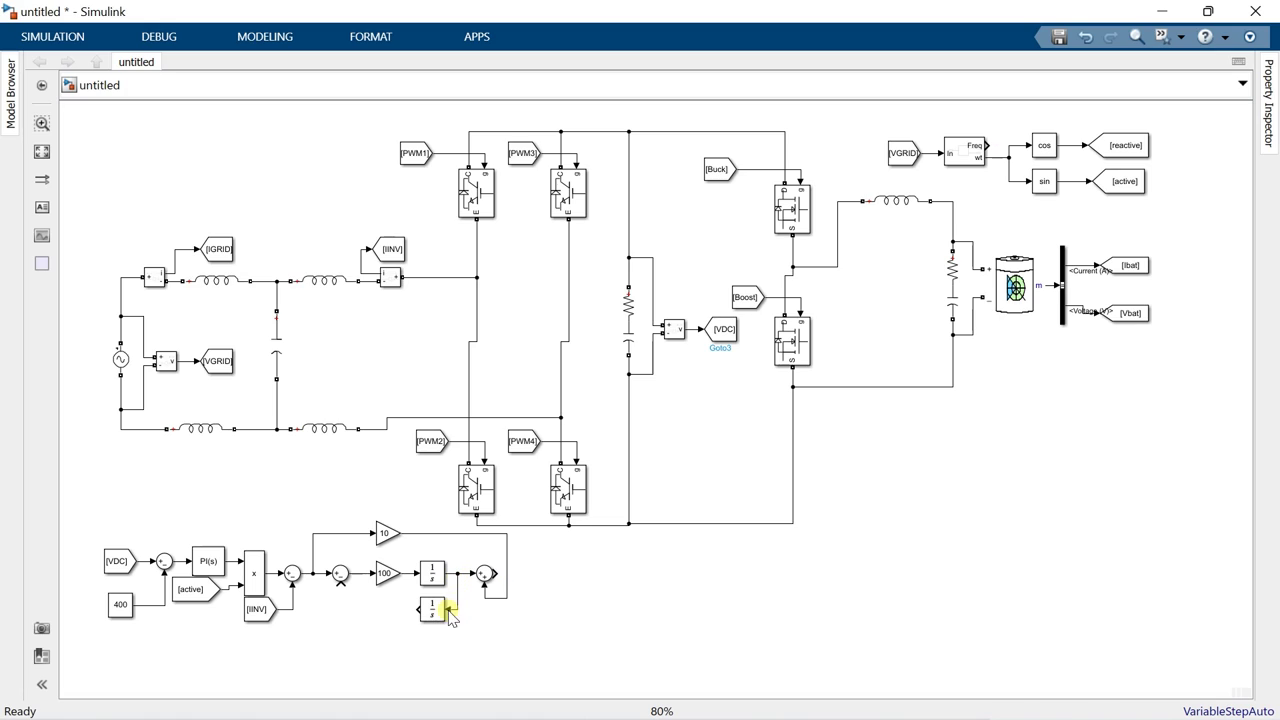
{"action": "left_click_drag", "start_coordinate": [386, 571], "coordinate": [384, 612]}
{"action": "key", "text": "ctrl+r"}
{"action": "key", "text": "ctrl+r"}
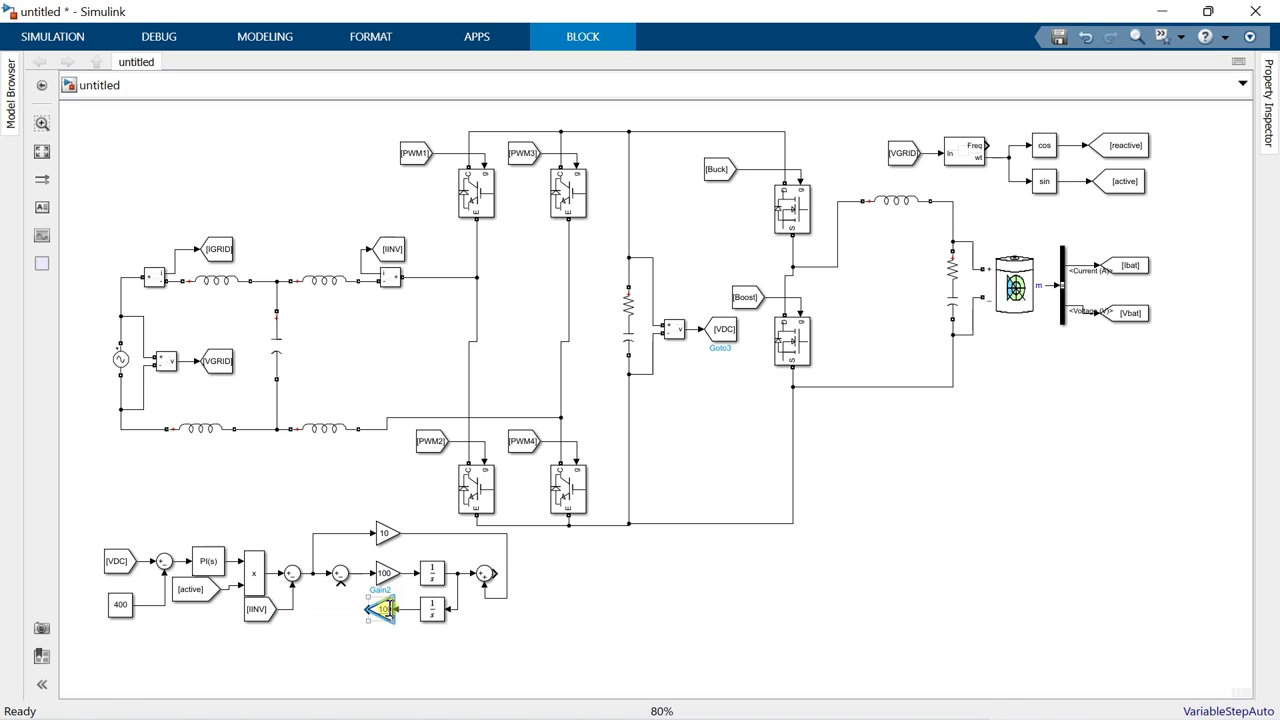
{"action": "double_click", "coordinate": [386, 608]}
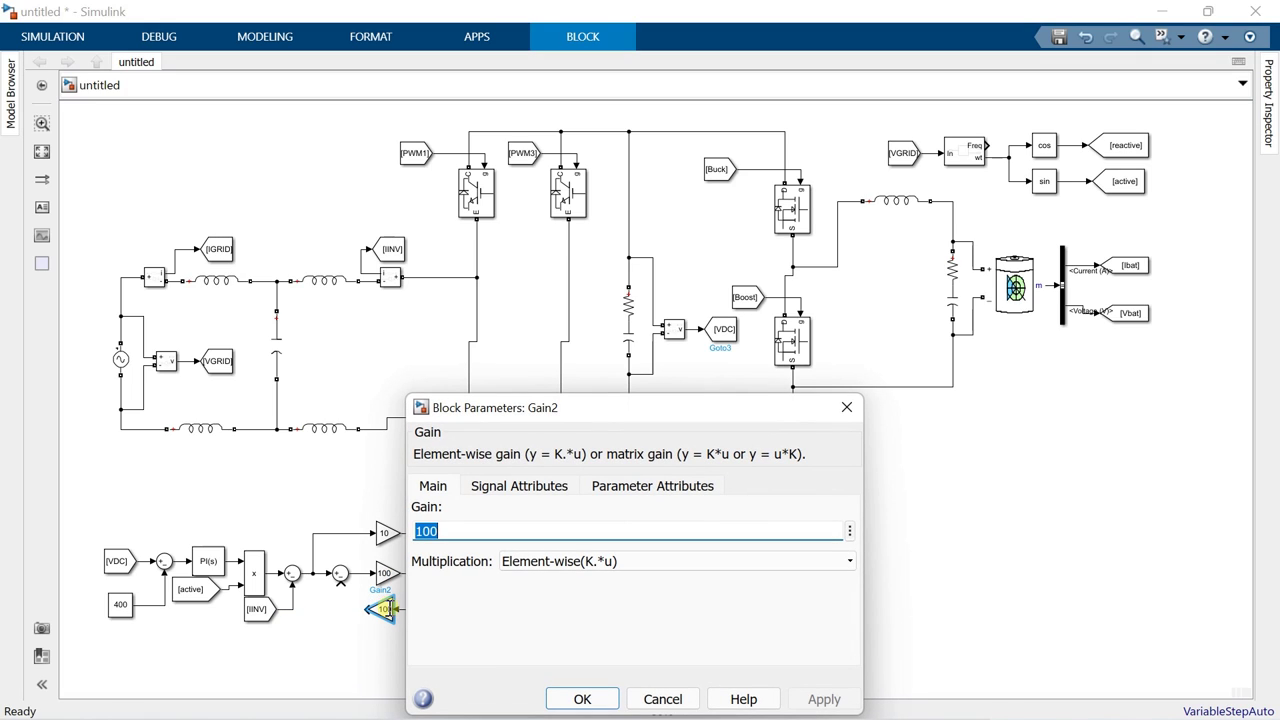
{"action": "type", "text": "986.8"}
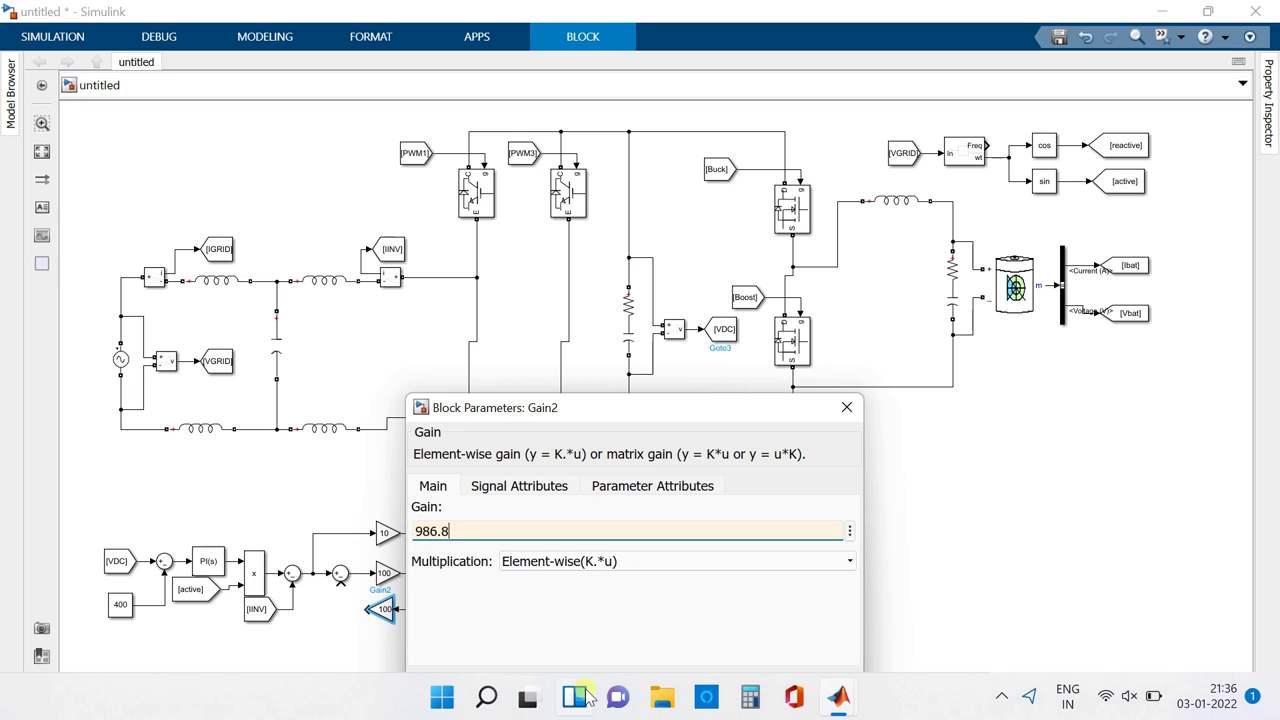
{"action": "left_click", "coordinate": [580, 698]}
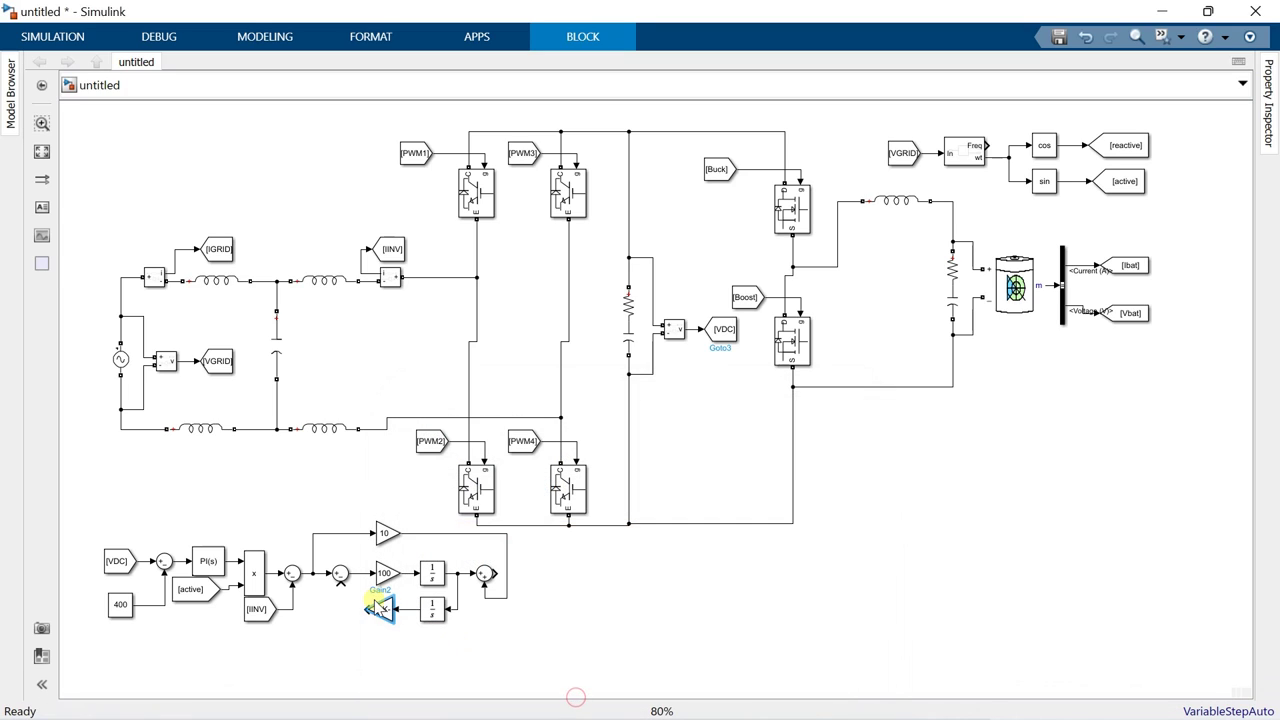
{"action": "left_click", "coordinate": [368, 600]}
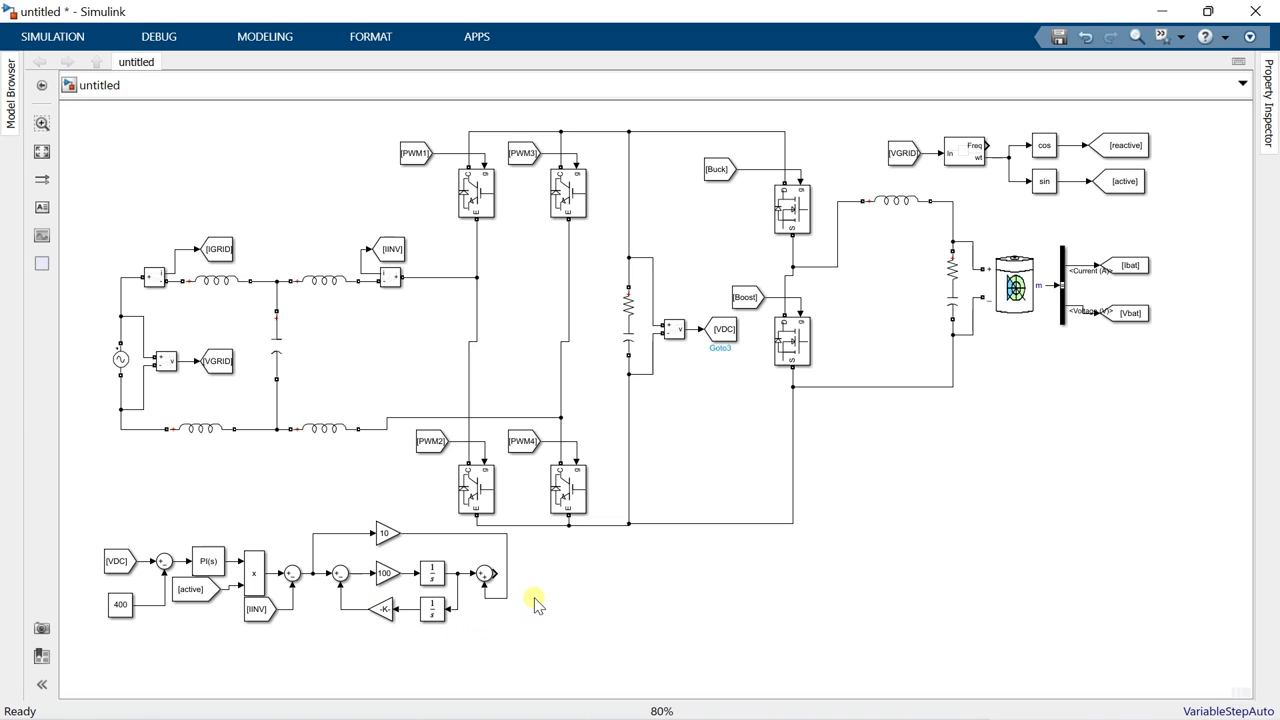
{"action": "left_click_drag", "start_coordinate": [486, 573], "coordinate": [532, 576]}
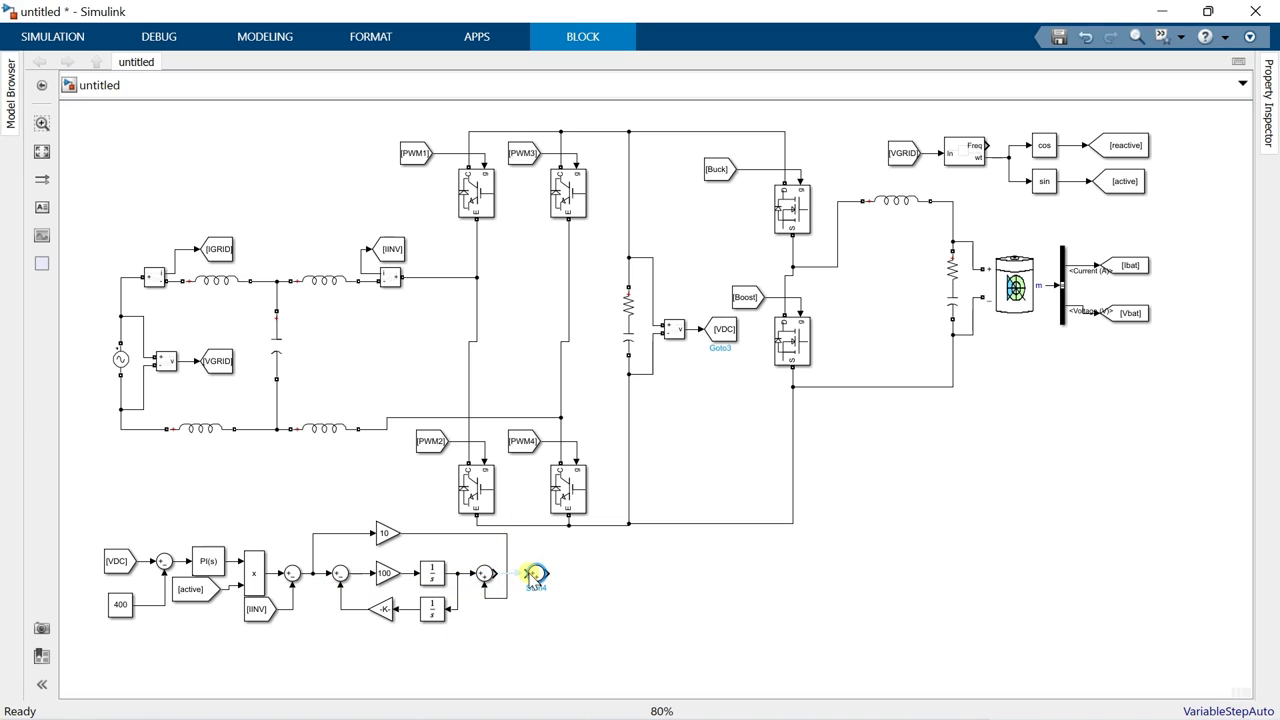
Step: Copy [VGRID] into the last Sum and add a PWM Generator (2-Level) after it
{"action": "left_click", "coordinate": [217, 361]}
{"action": "left_click_drag", "start_coordinate": [240, 370], "coordinate": [537, 581]}
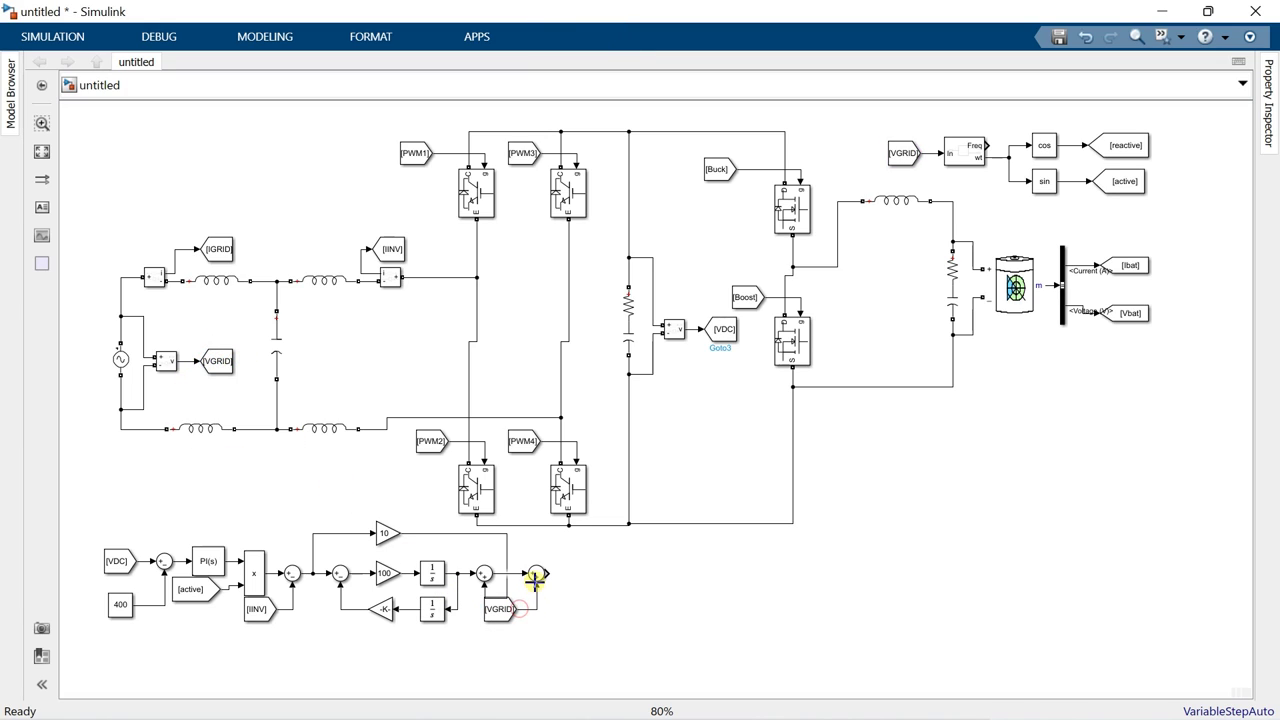
{"action": "double_click", "coordinate": [591, 568]}
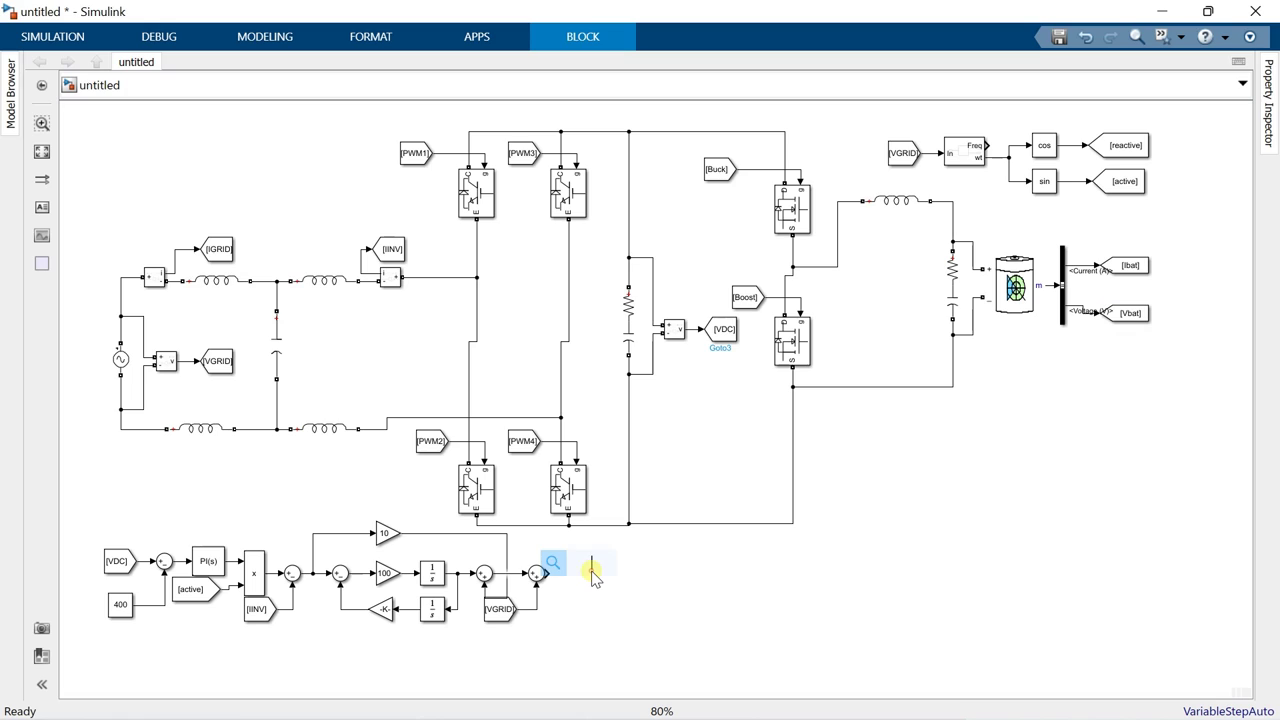
{"action": "type", "text": "pwm gene"}
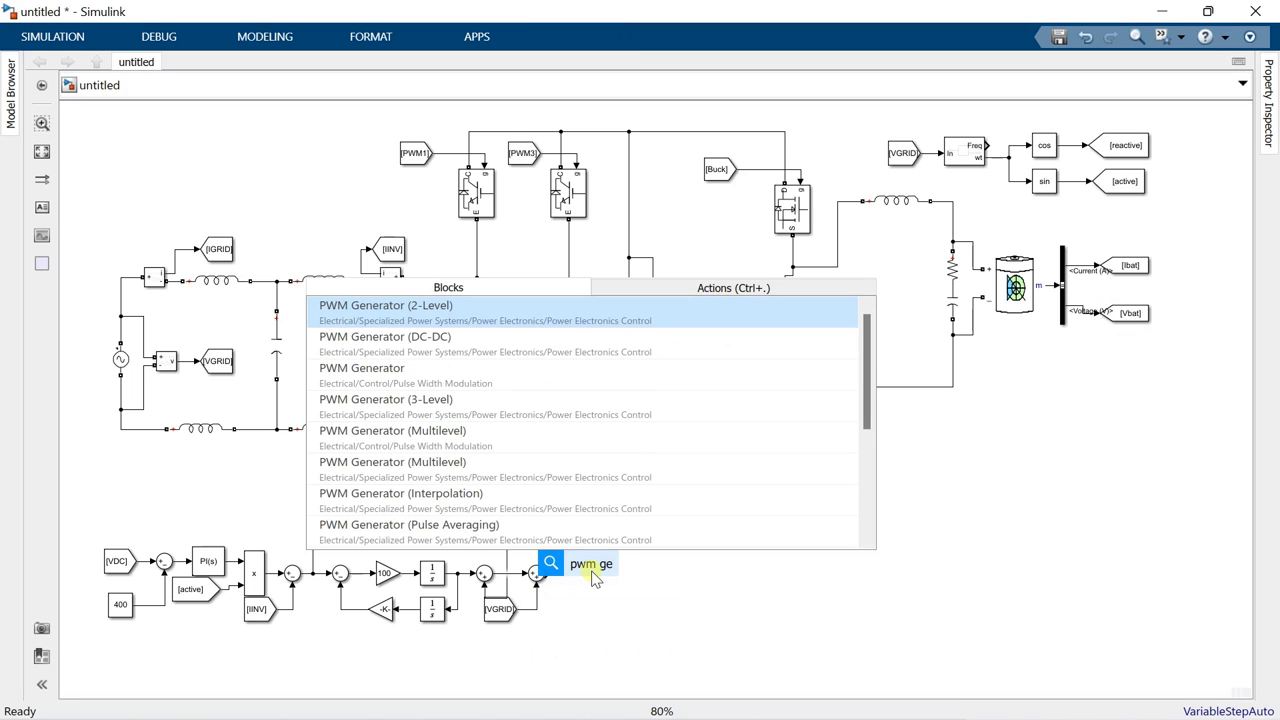
{"action": "left_click", "coordinate": [384, 300]}
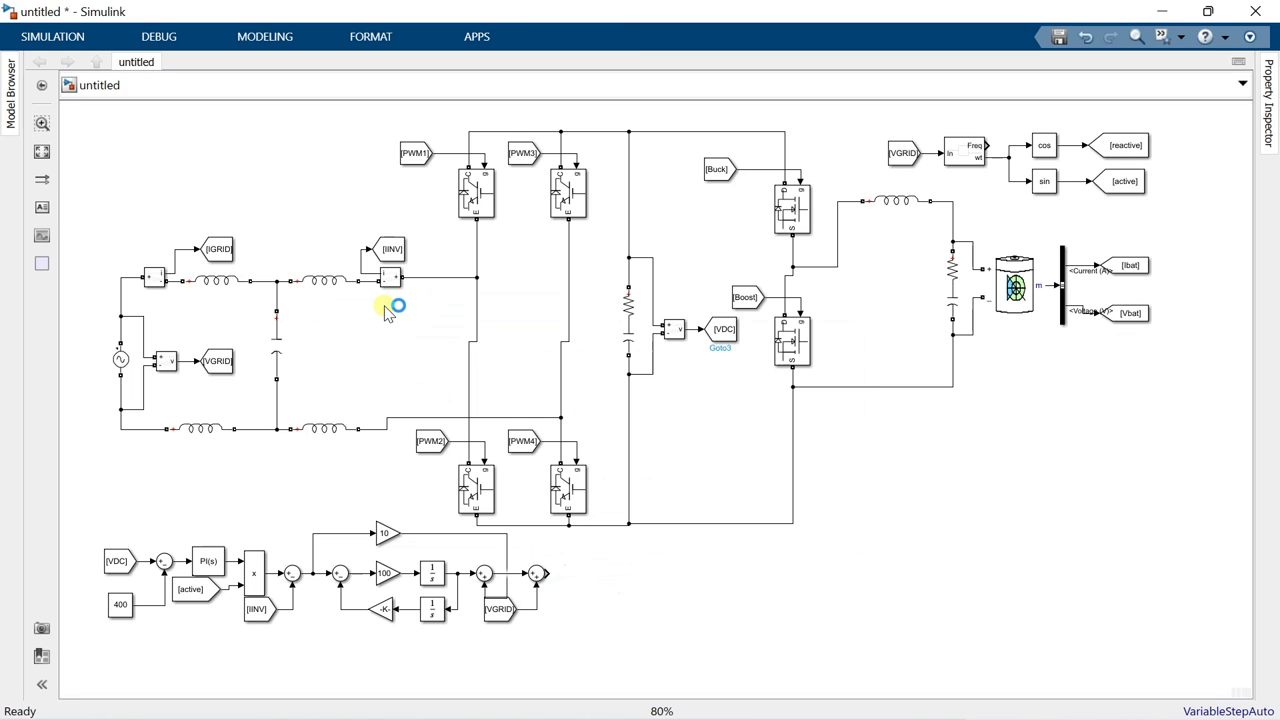
{"action": "left_click_drag", "start_coordinate": [596, 575], "coordinate": [578, 580]}
Step: Set the PWM Generator to Single-phase full-bridge (4 pulses) at 10000 Hz
{"action": "double_click", "coordinate": [578, 580]}
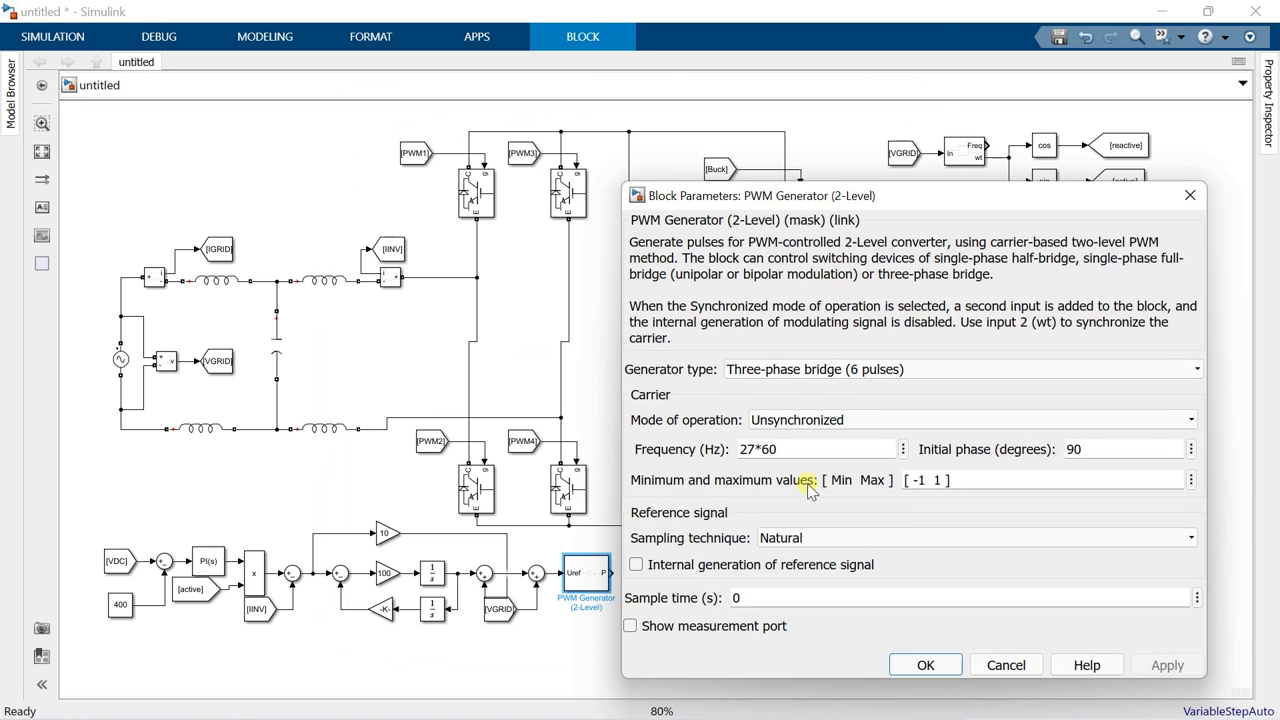
{"action": "left_click", "coordinate": [838, 370]}
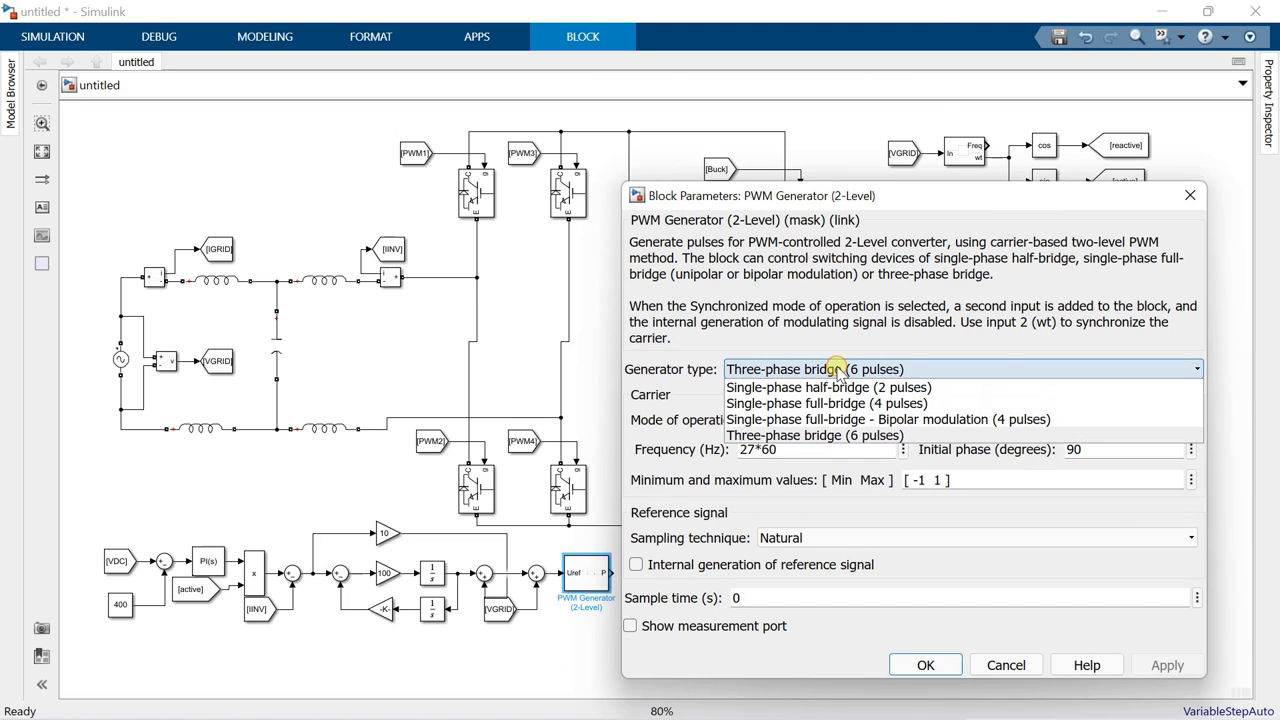
{"action": "left_click", "coordinate": [828, 403]}
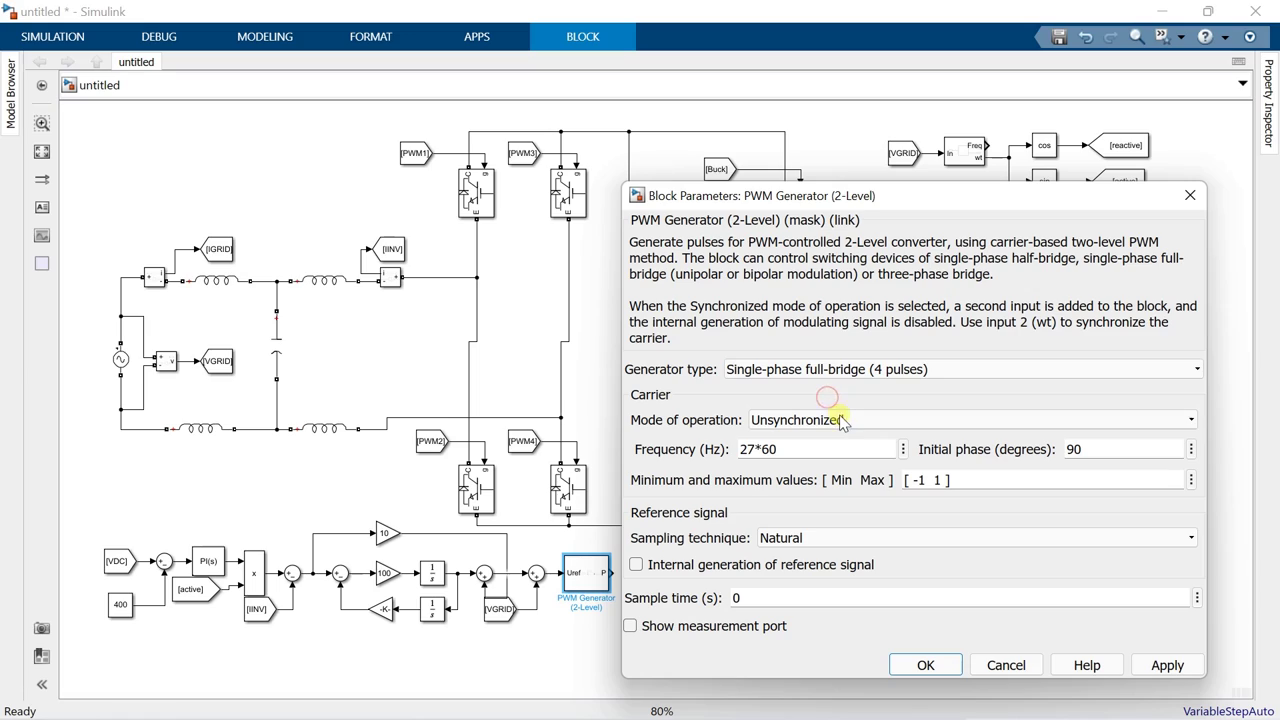
{"action": "double_click", "coordinate": [808, 452]}
{"action": "type", "text": "10000"}
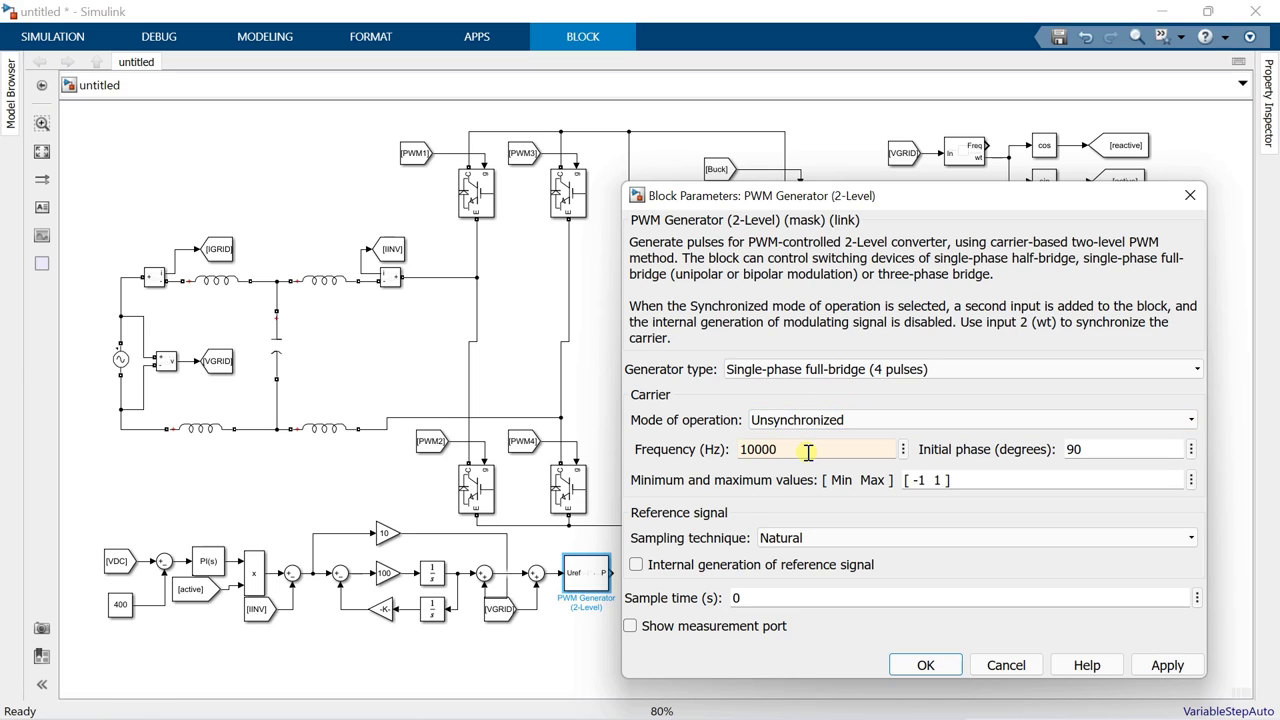
{"action": "left_click", "coordinate": [926, 665]}
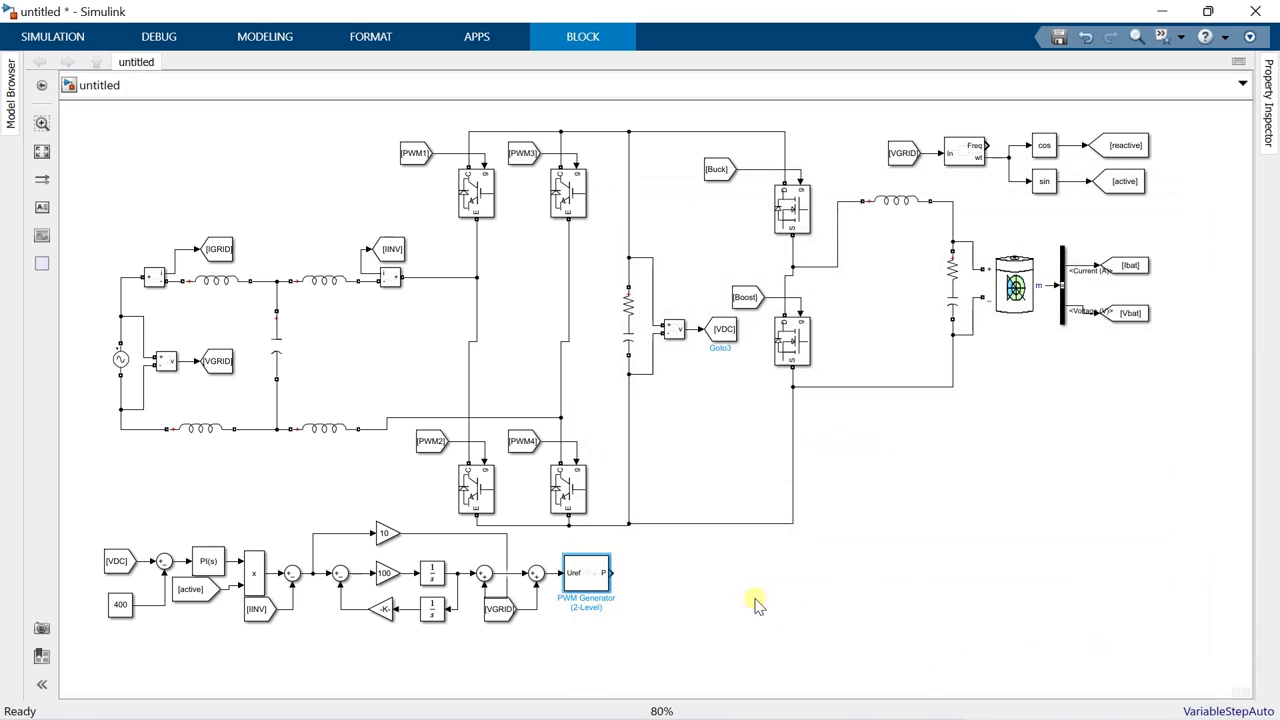
Step: Add a Demux with 4 outputs at the PWM Generator's output
{"action": "double_click", "coordinate": [672, 574]}
{"action": "type", "text": "demu"}
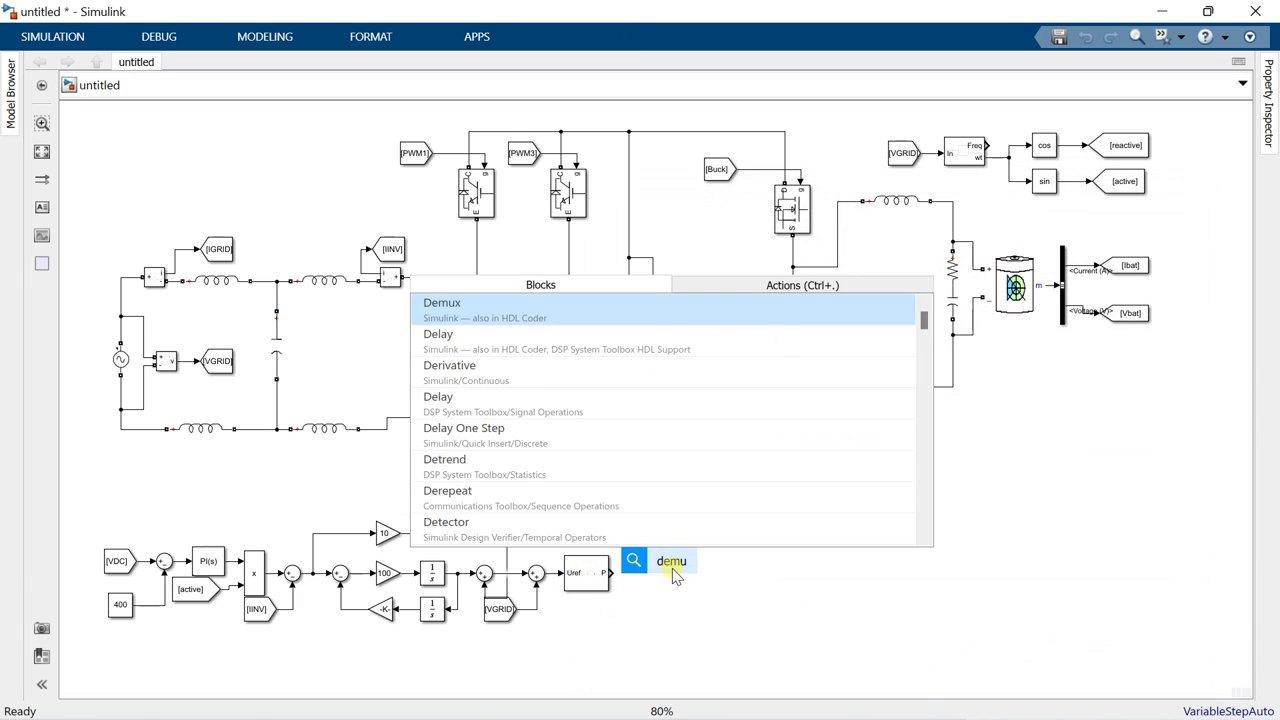
{"action": "left_click", "coordinate": [615, 587]}
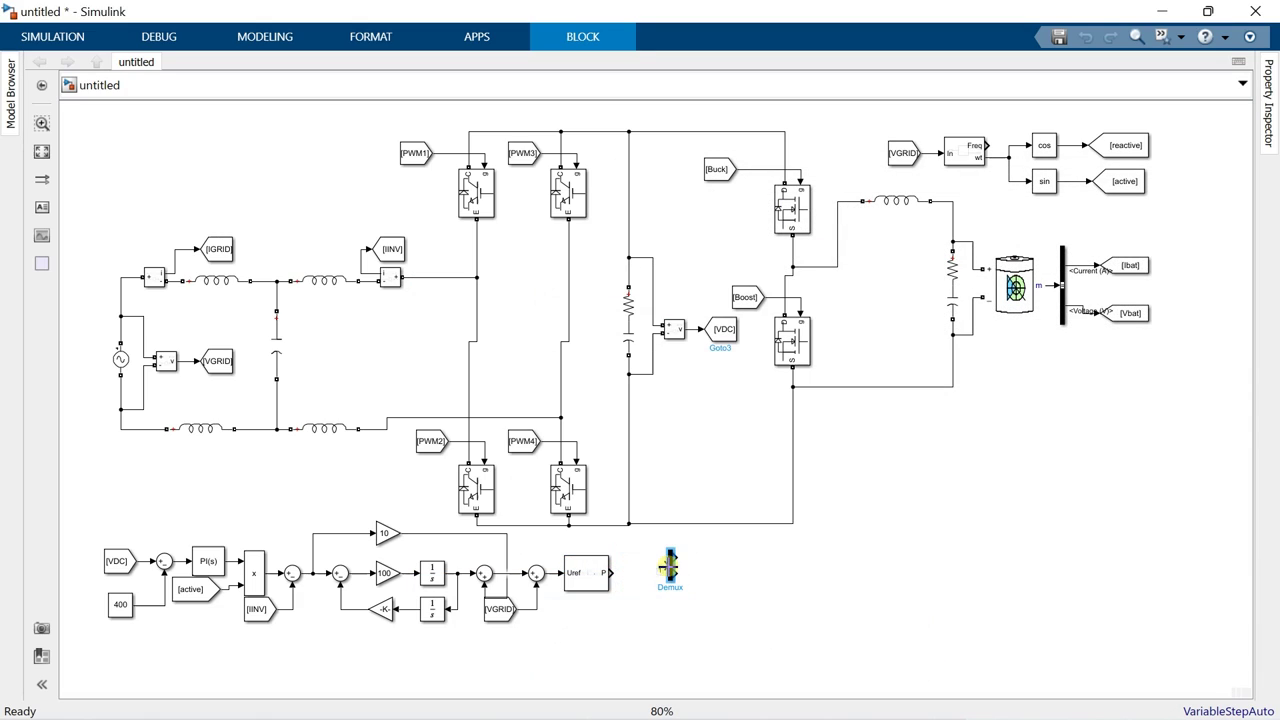
{"action": "left_click_drag", "start_coordinate": [670, 566], "coordinate": [622, 580]}
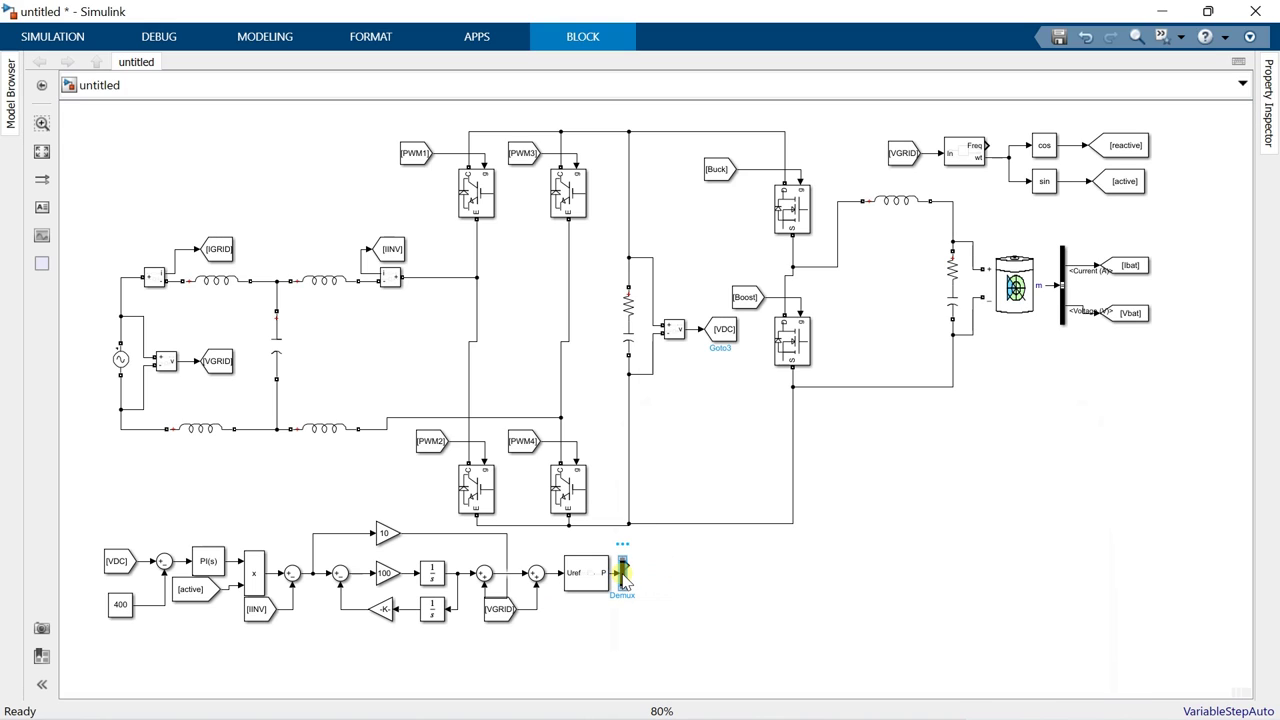
{"action": "double_click", "coordinate": [622, 574]}
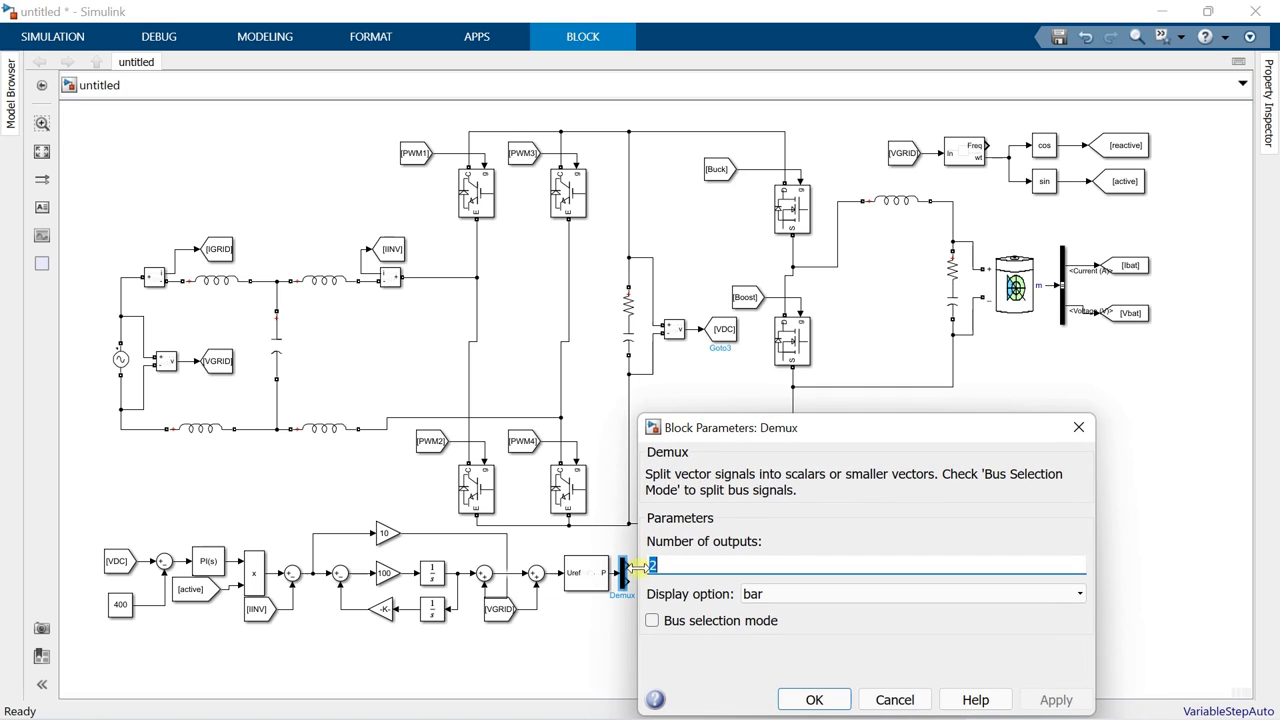
{"action": "type", "text": "4"}
{"action": "left_click", "coordinate": [812, 698]}
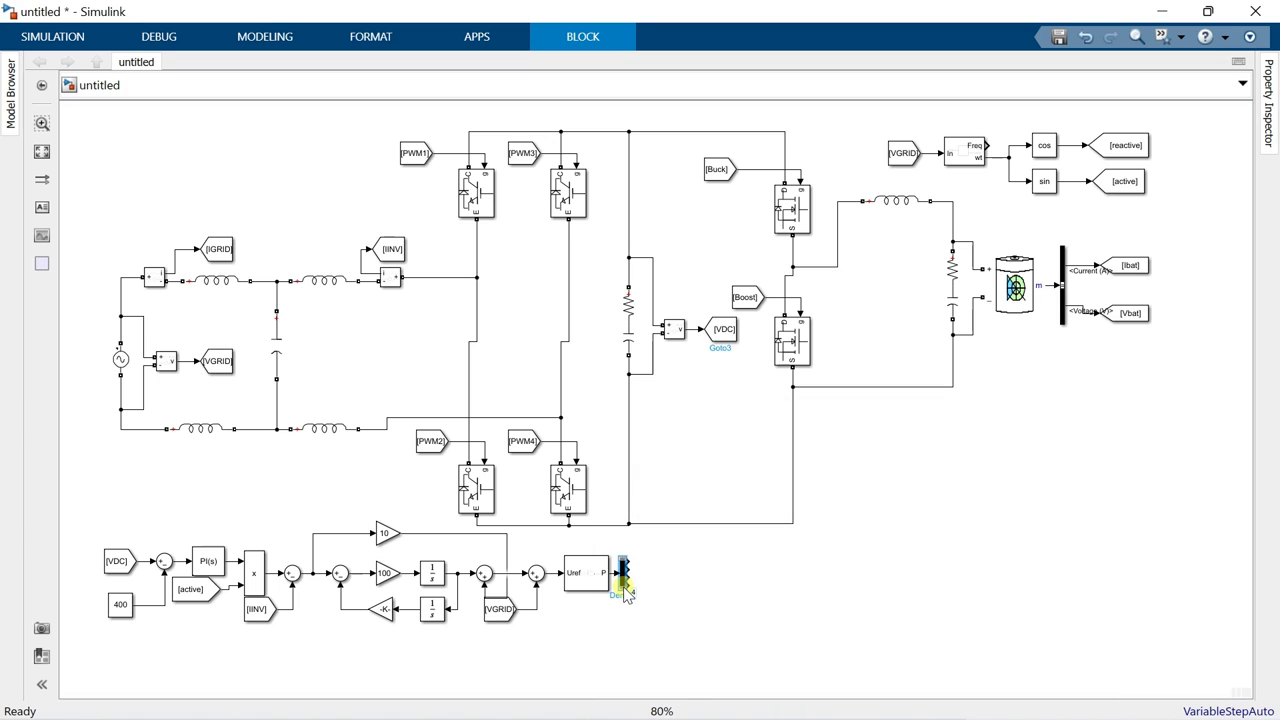
Step: Stretch the Demux to four outputs and attach copies of the PWM1 and PWM2 tags
{"action": "mouse_move", "coordinate": [626, 593]}
{"action": "left_mouse_down"}
{"action": "mouse_move", "coordinate": [620, 651]}
{"action": "mouse_move", "coordinate": [620, 588]}
{"action": "left_mouse_up"}
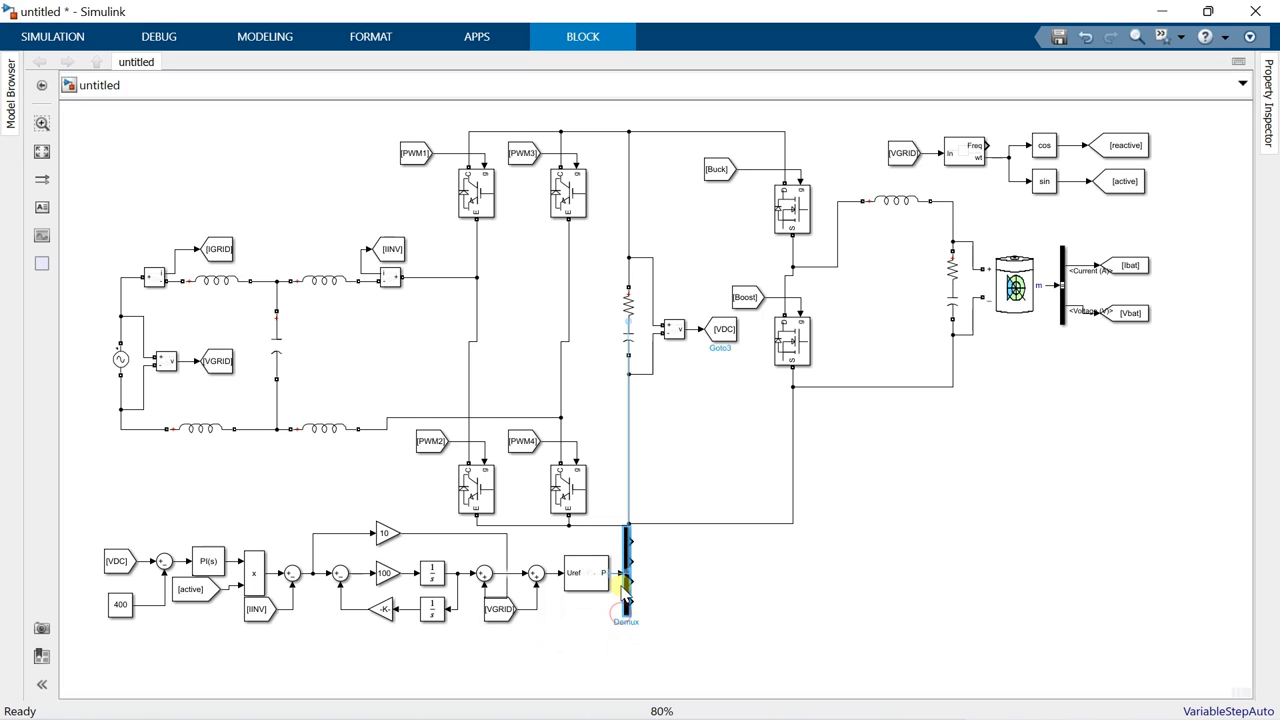
{"action": "left_click", "coordinate": [680, 606]}
{"action": "left_click", "coordinate": [404, 155]}
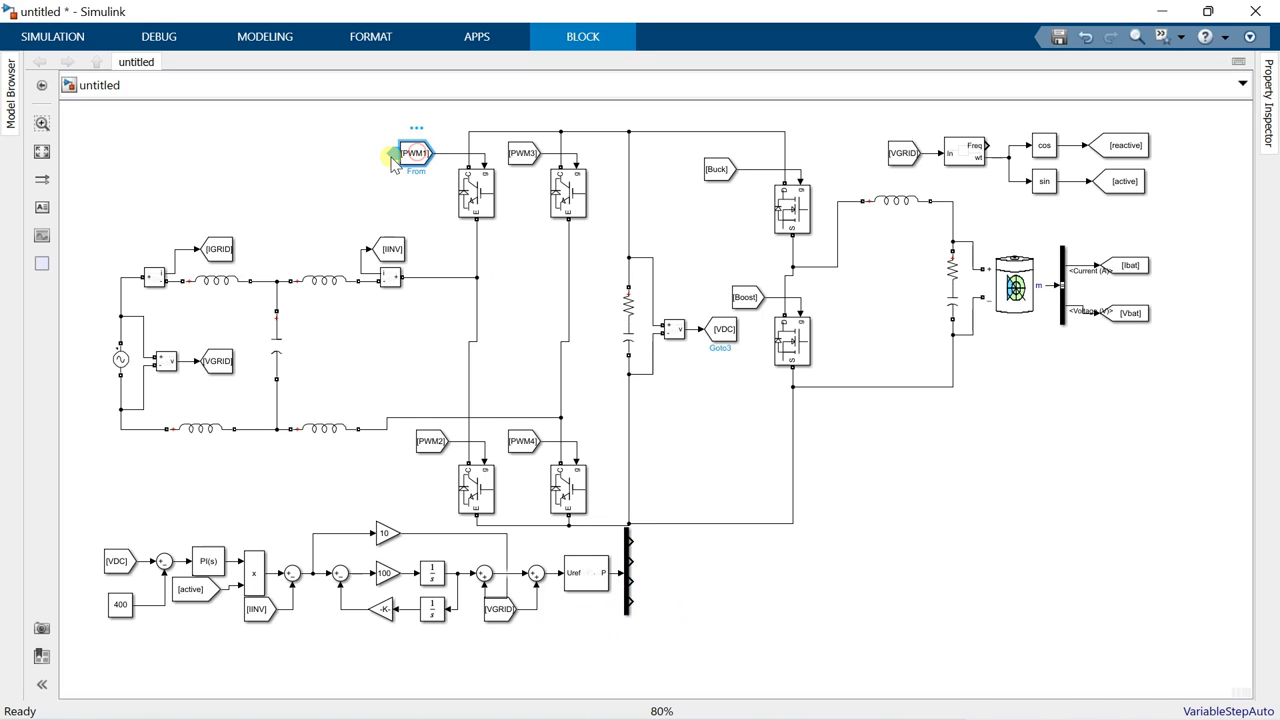
{"action": "left_click_drag", "start_coordinate": [393, 160], "coordinate": [642, 540]}
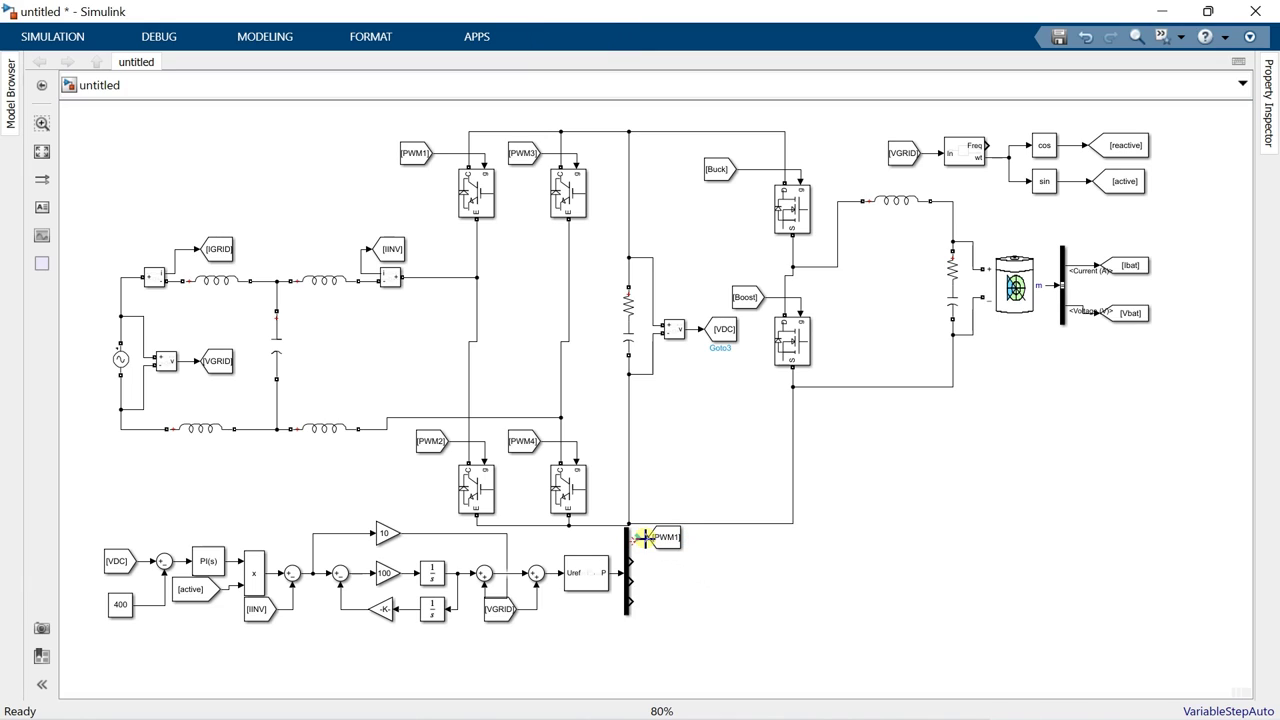
{"action": "left_click", "coordinate": [430, 446]}
{"action": "left_click_drag", "start_coordinate": [430, 446], "coordinate": [656, 568]}
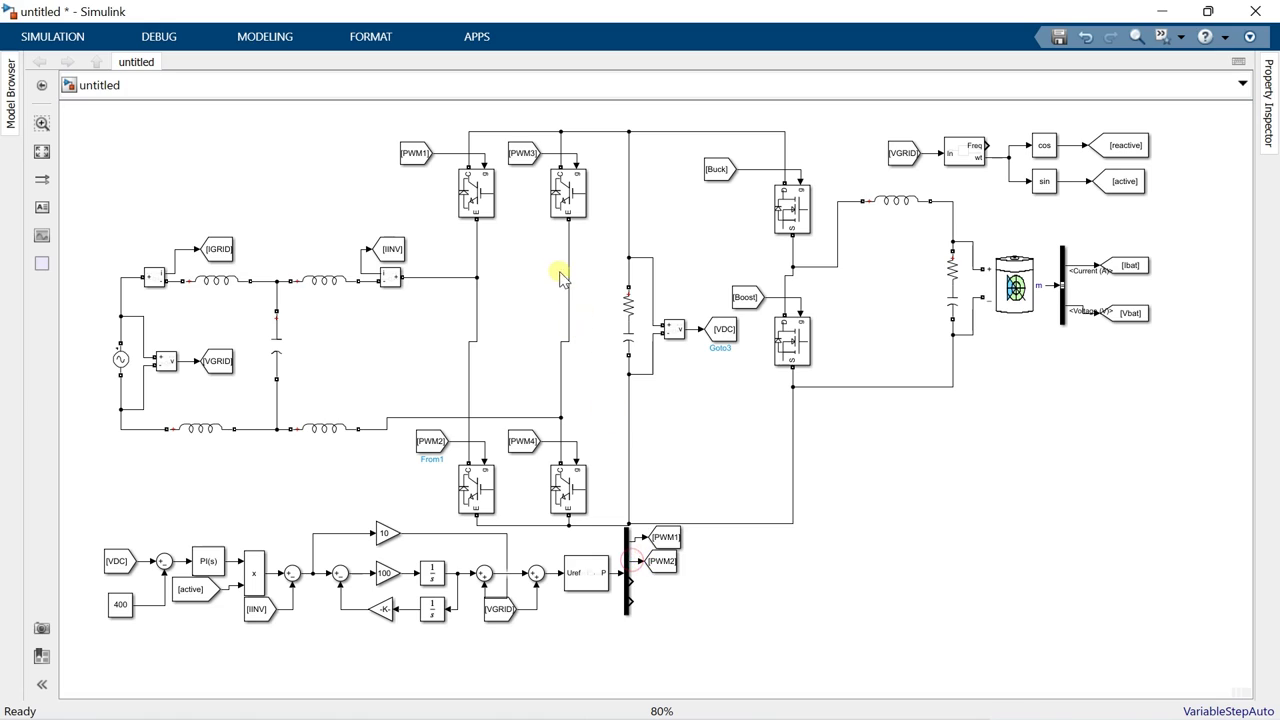
Step: Attach copies of the PWM3 and PWM4 tags to the remaining Demux outputs
{"action": "left_click", "coordinate": [526, 160]}
{"action": "left_click_drag", "start_coordinate": [526, 160], "coordinate": [642, 583]}
{"action": "left_click_drag", "start_coordinate": [522, 440], "coordinate": [655, 604]}
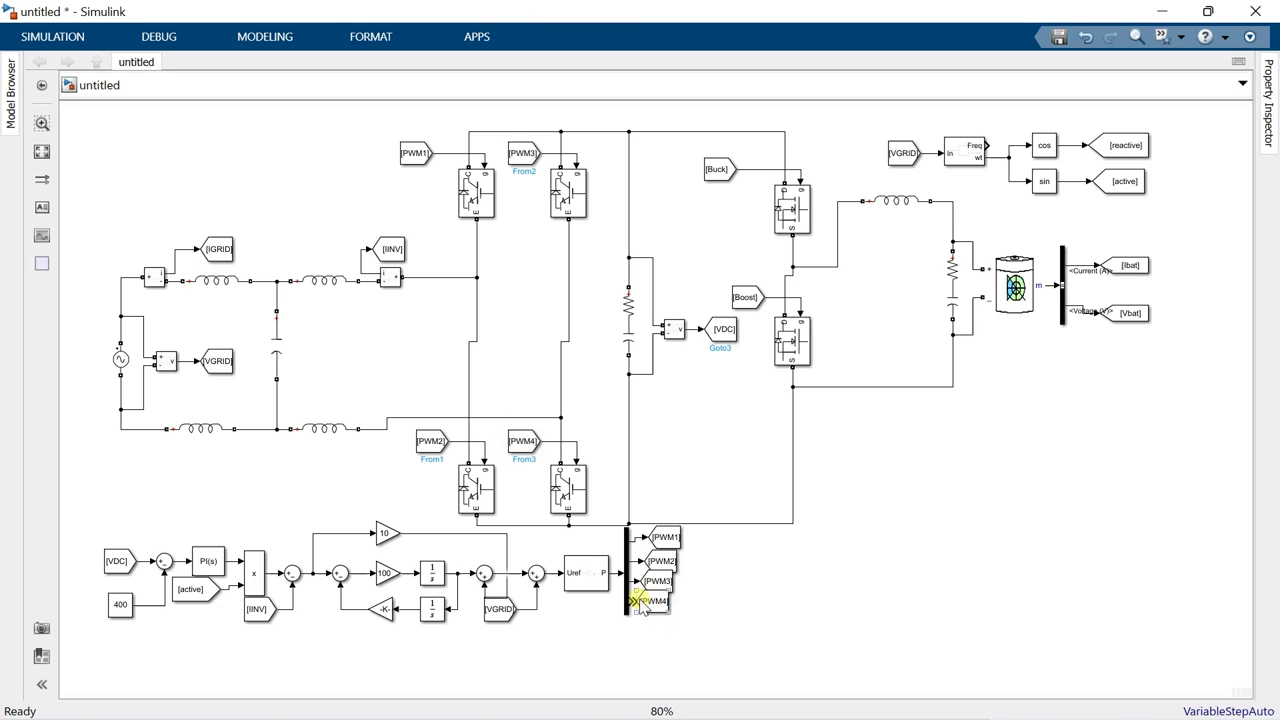
{"action": "left_click", "coordinate": [666, 648]}
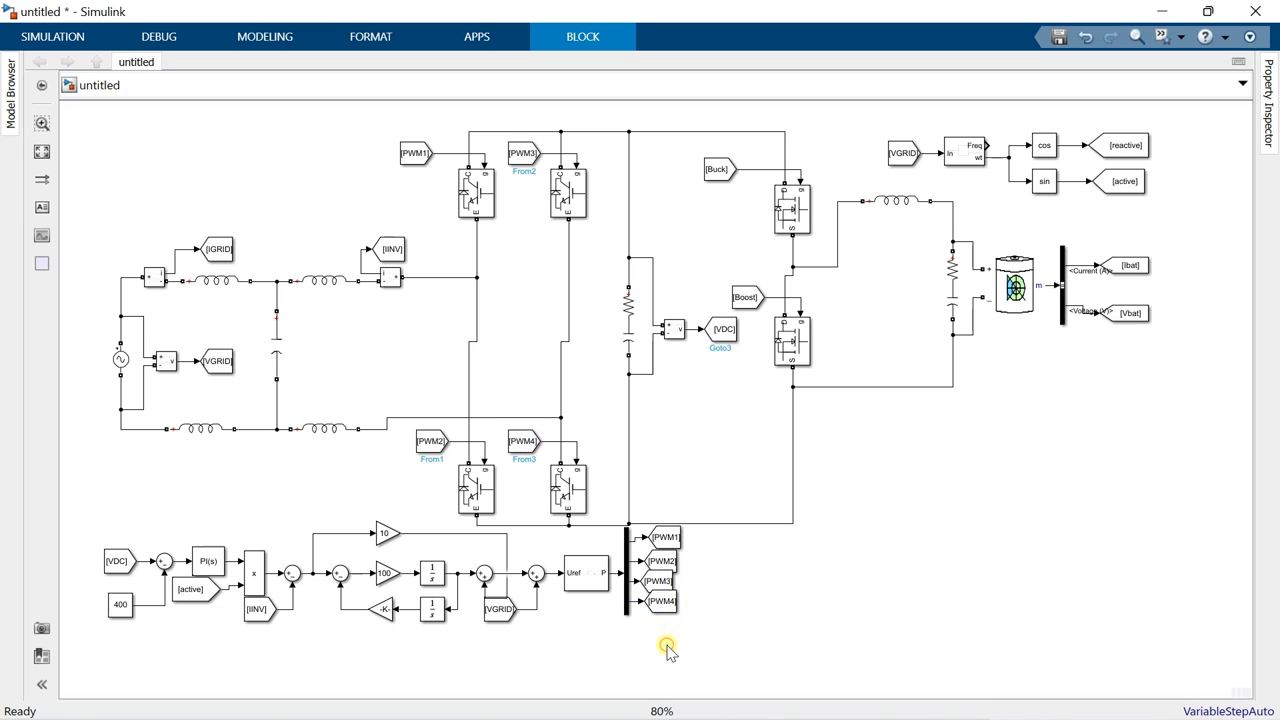
{"action": "left_click", "coordinate": [1125, 264]}
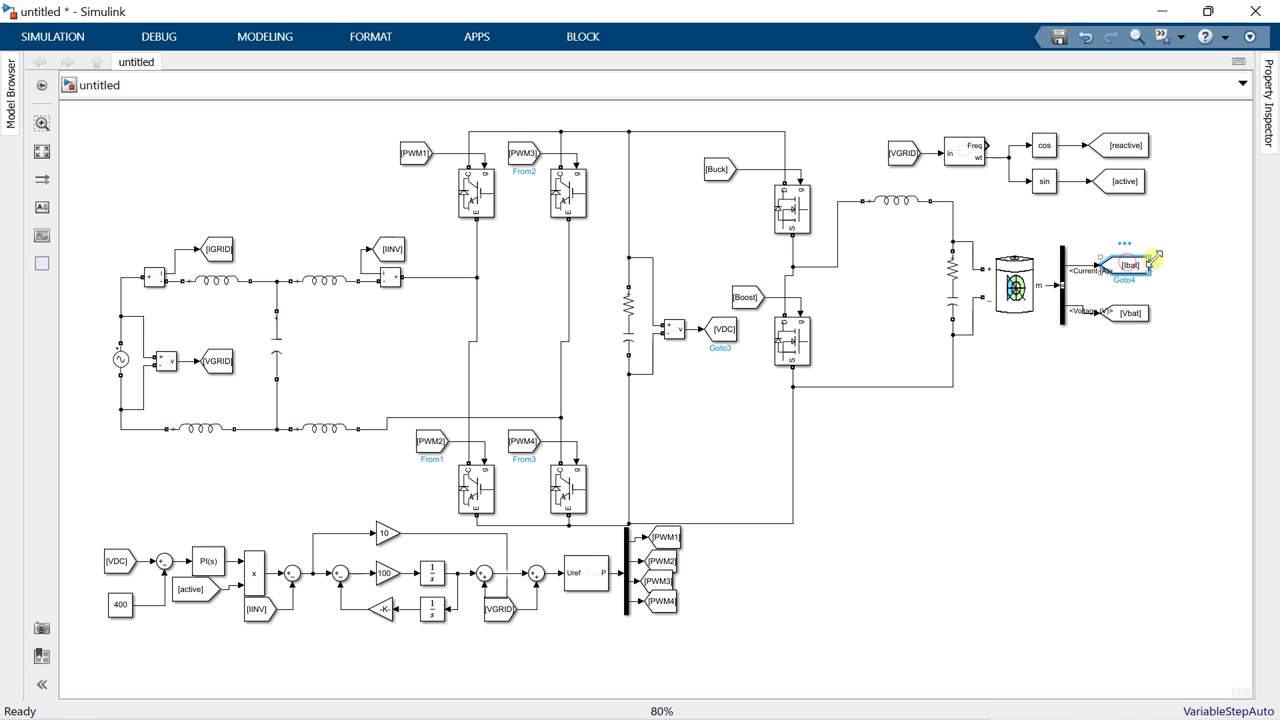
Step: Copy the Ibat tag below the battery circuit and insert a Sum block beside it
{"action": "left_click_drag", "start_coordinate": [1155, 272], "coordinate": [840, 423]}
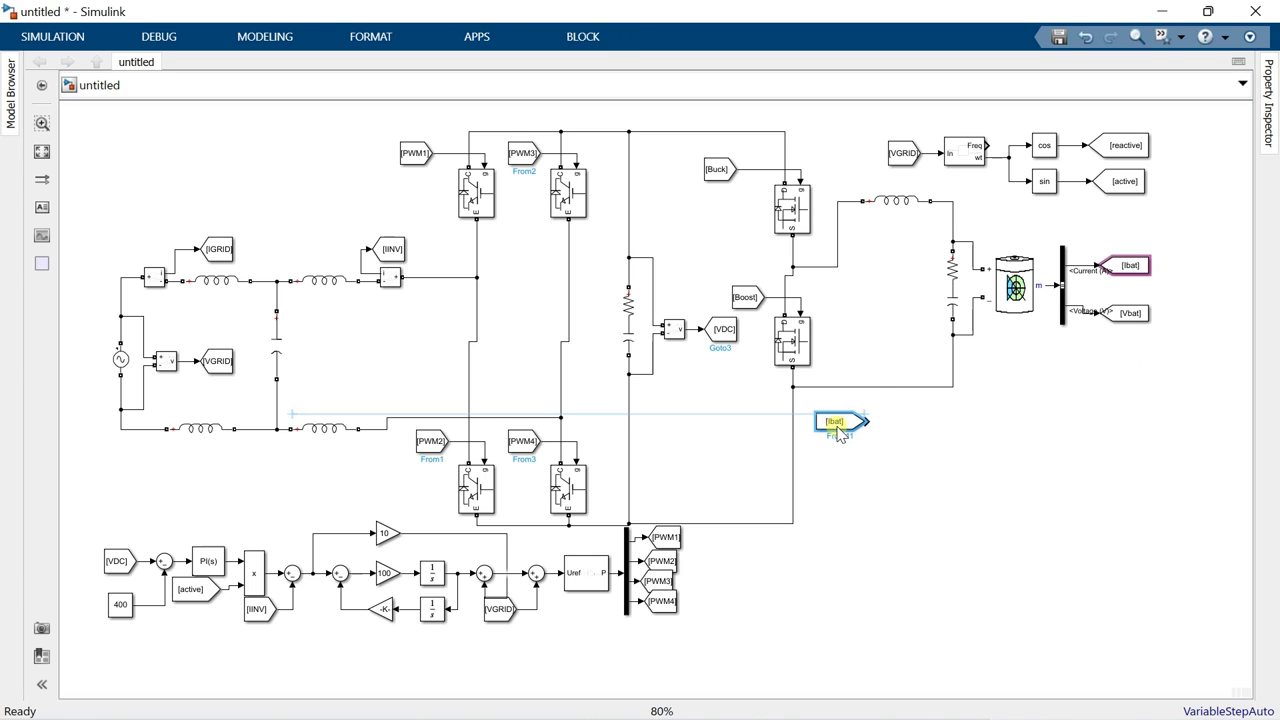
{"action": "left_click", "coordinate": [876, 474]}
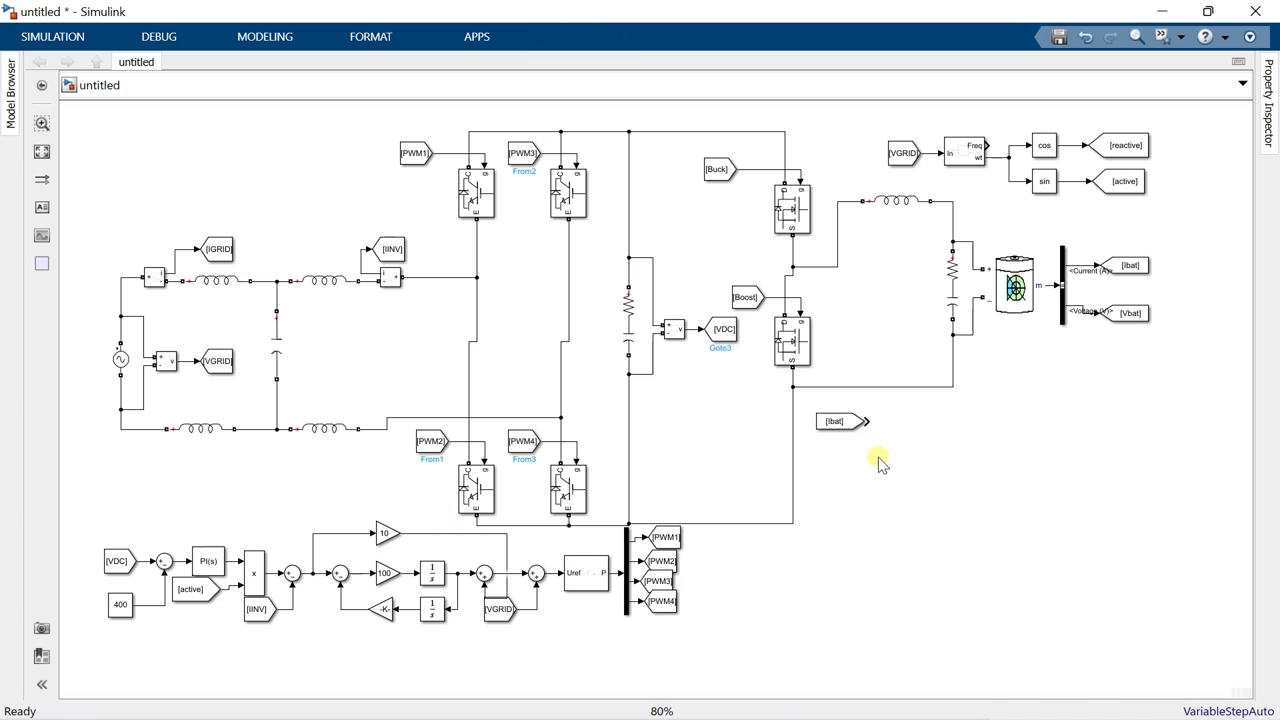
{"action": "type", "text": "sum"}
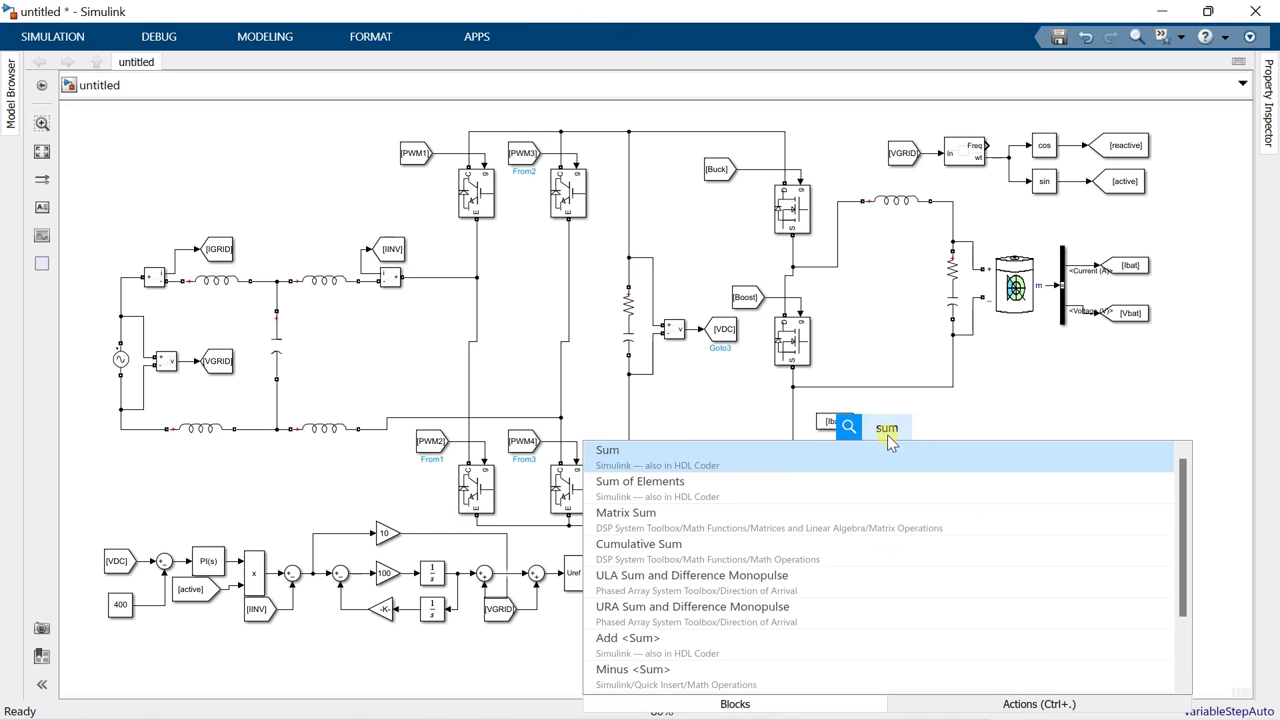
{"action": "key", "text": "Return"}
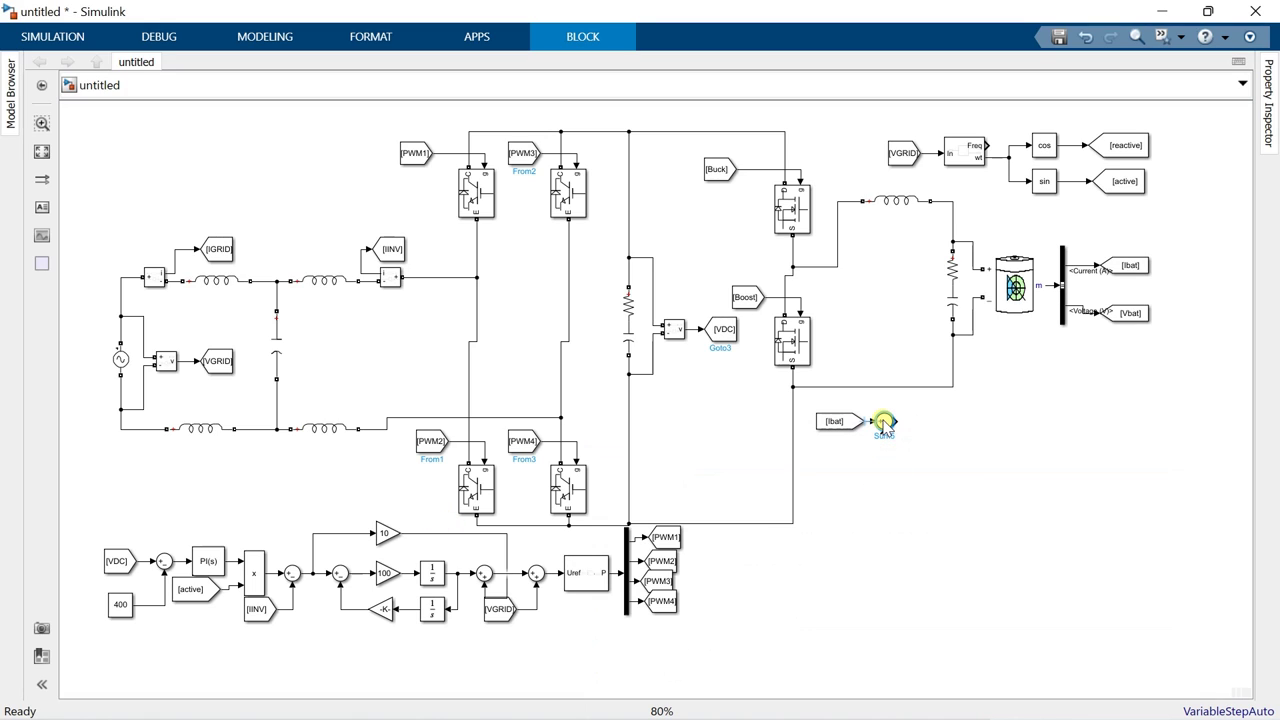
Step: Set the Sum block's list of signs to |+- so the second input subtracts
{"action": "double_click", "coordinate": [884, 421]}
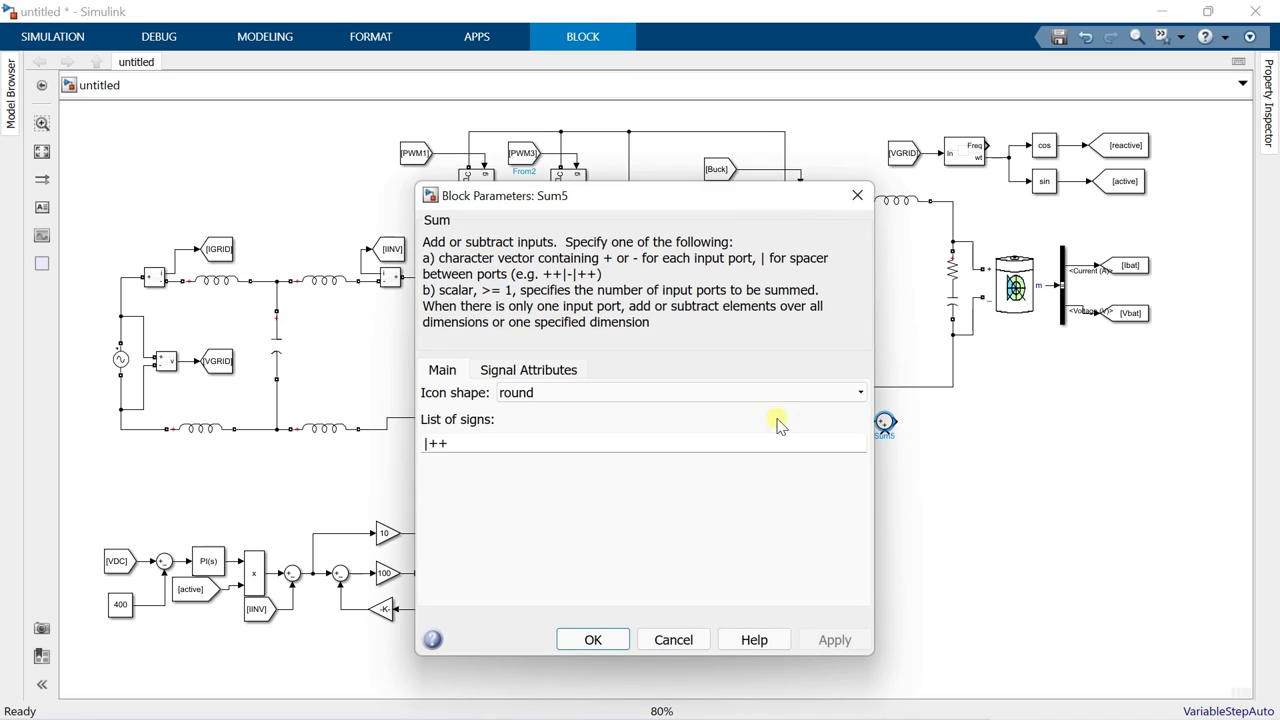
{"action": "double_click", "coordinate": [569, 437]}
{"action": "left_click", "coordinate": [567, 440]}
{"action": "key", "text": "BackSpace"}
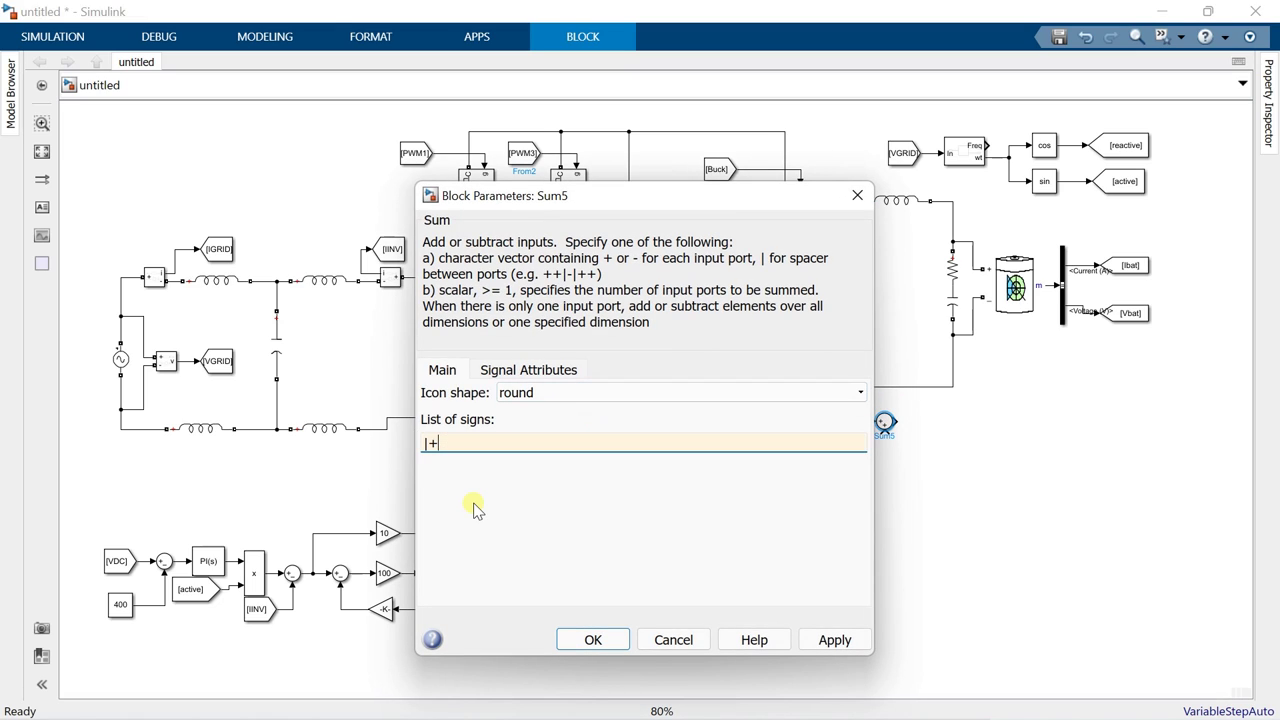
{"action": "left_click", "coordinate": [593, 639]}
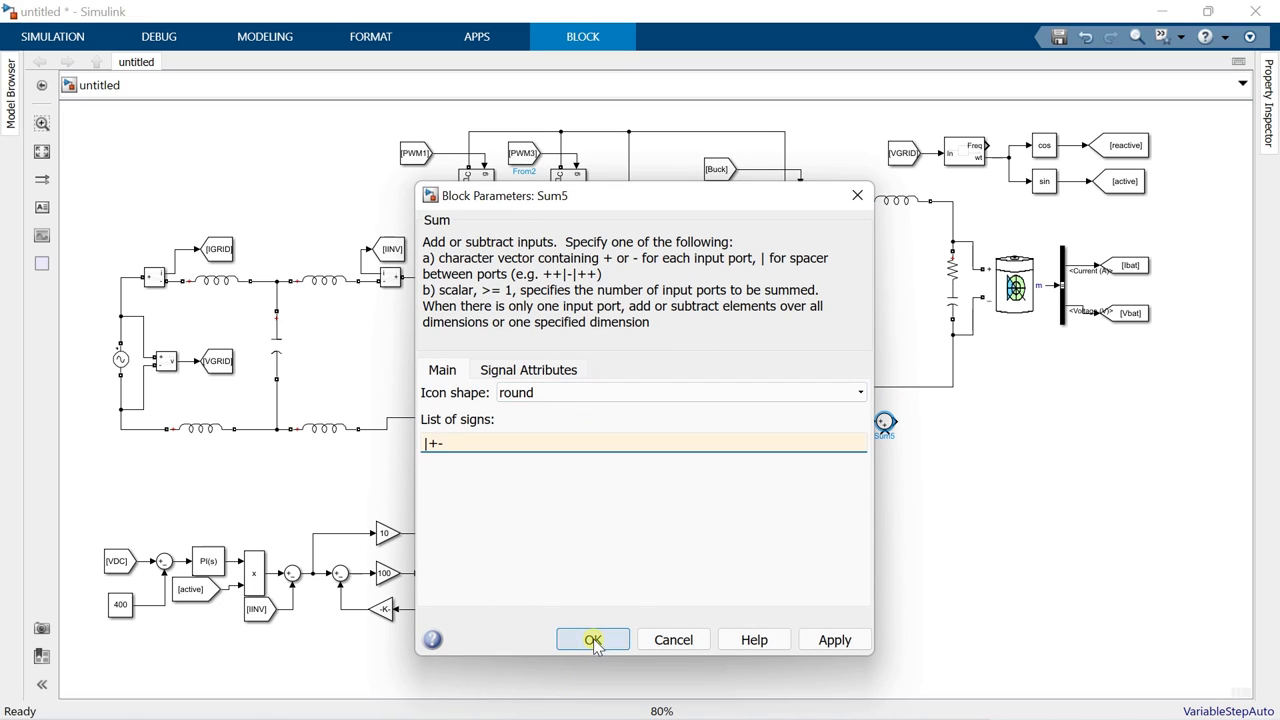
{"action": "double_click", "coordinate": [832, 465]}
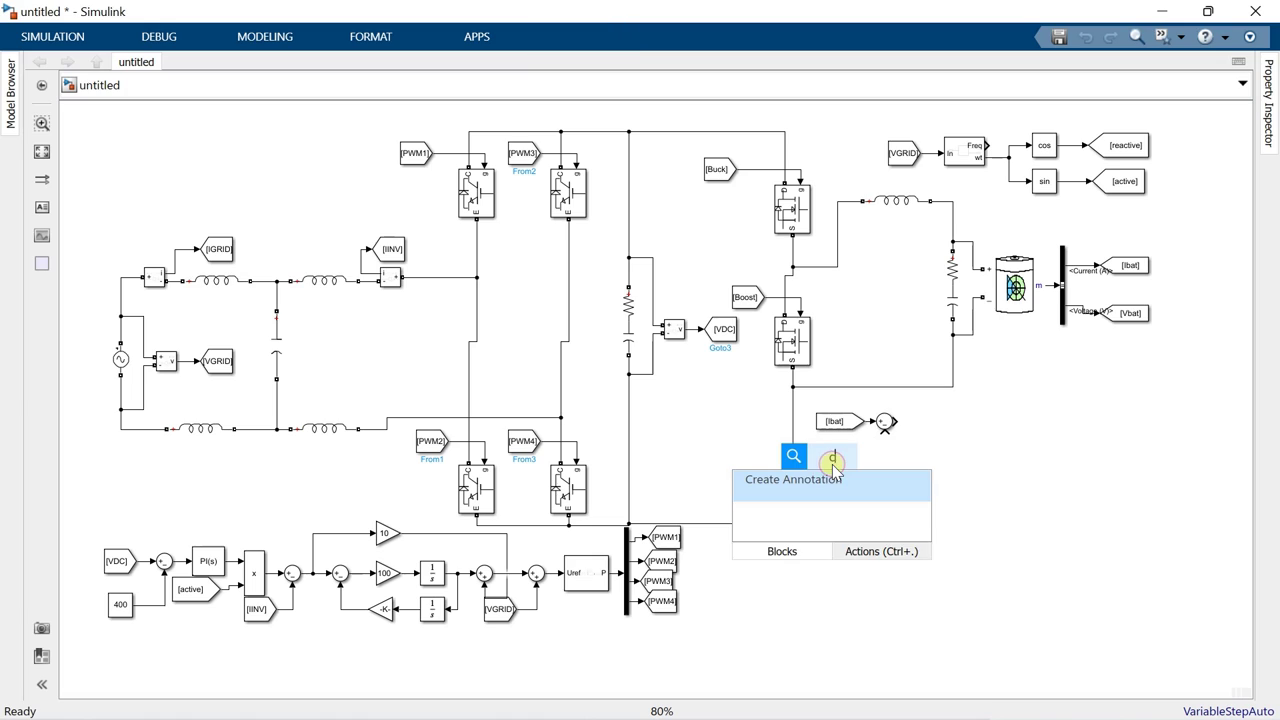
Step: Add a Constant of 12 wired into the Sum's lower input
{"action": "type", "text": "const"}
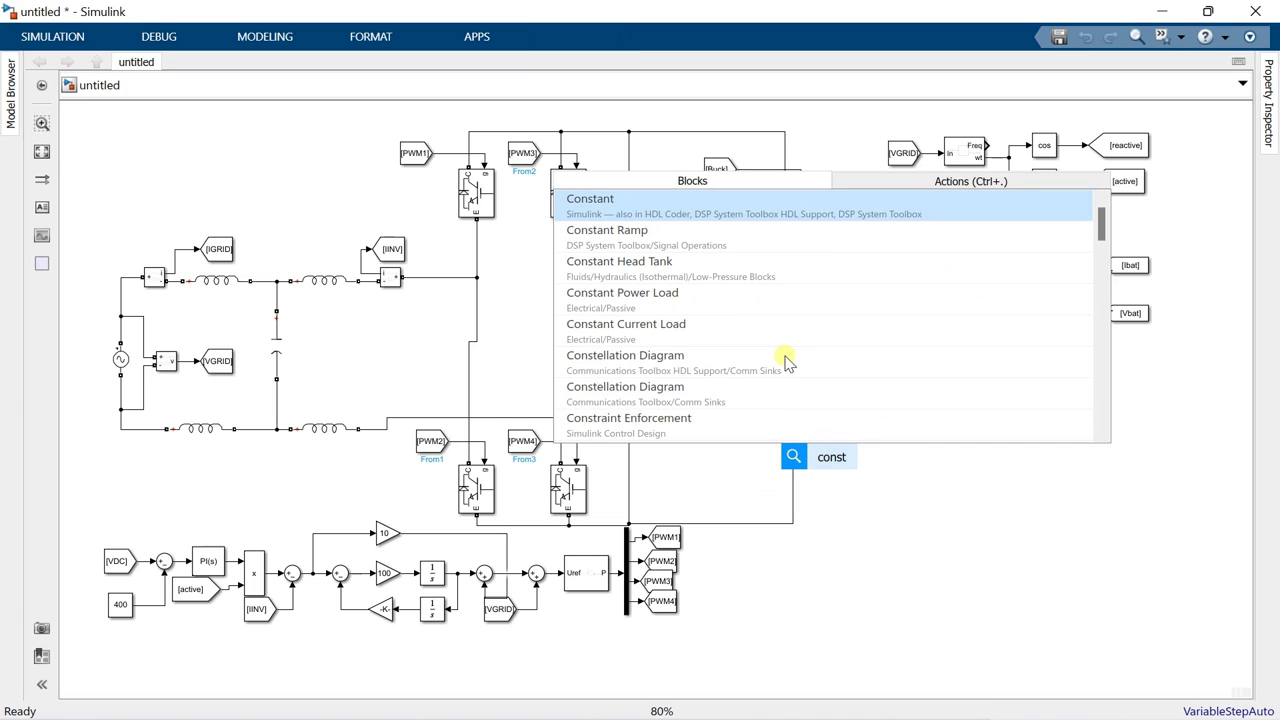
{"action": "left_click", "coordinate": [746, 207]}
{"action": "left_click_drag", "start_coordinate": [850, 459], "coordinate": [884, 430]}
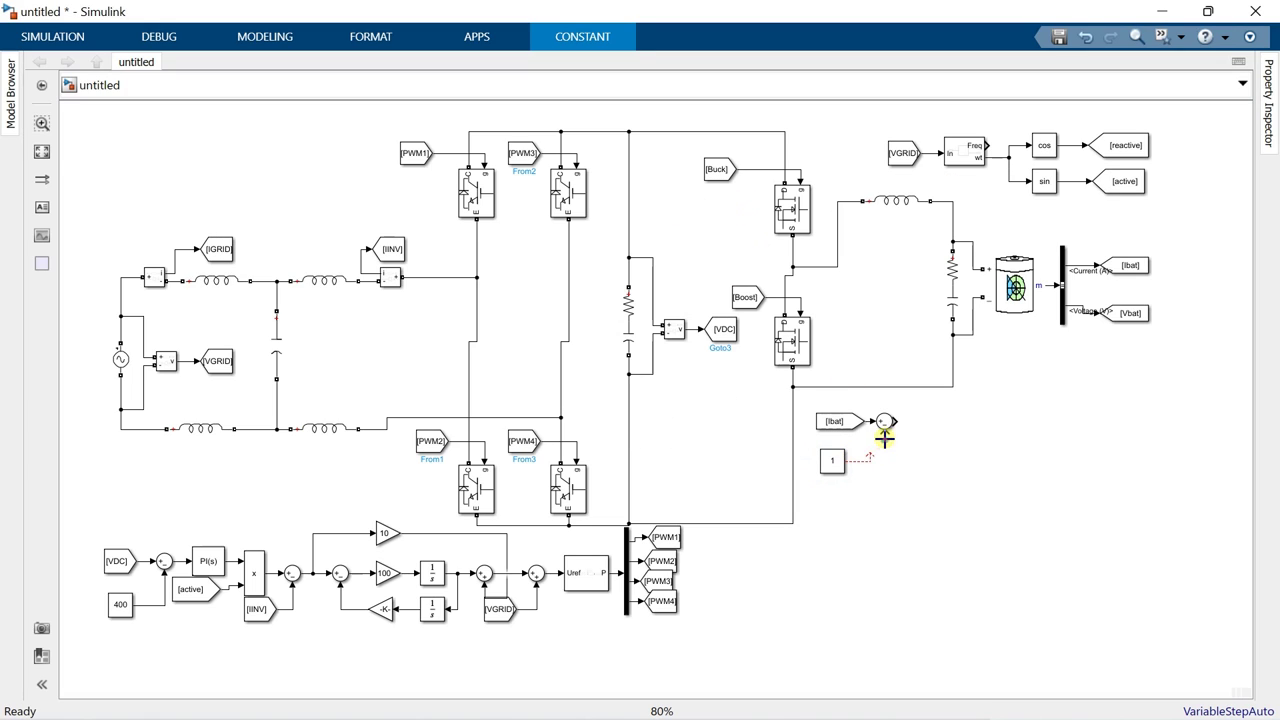
{"action": "double_click", "coordinate": [832, 463]}
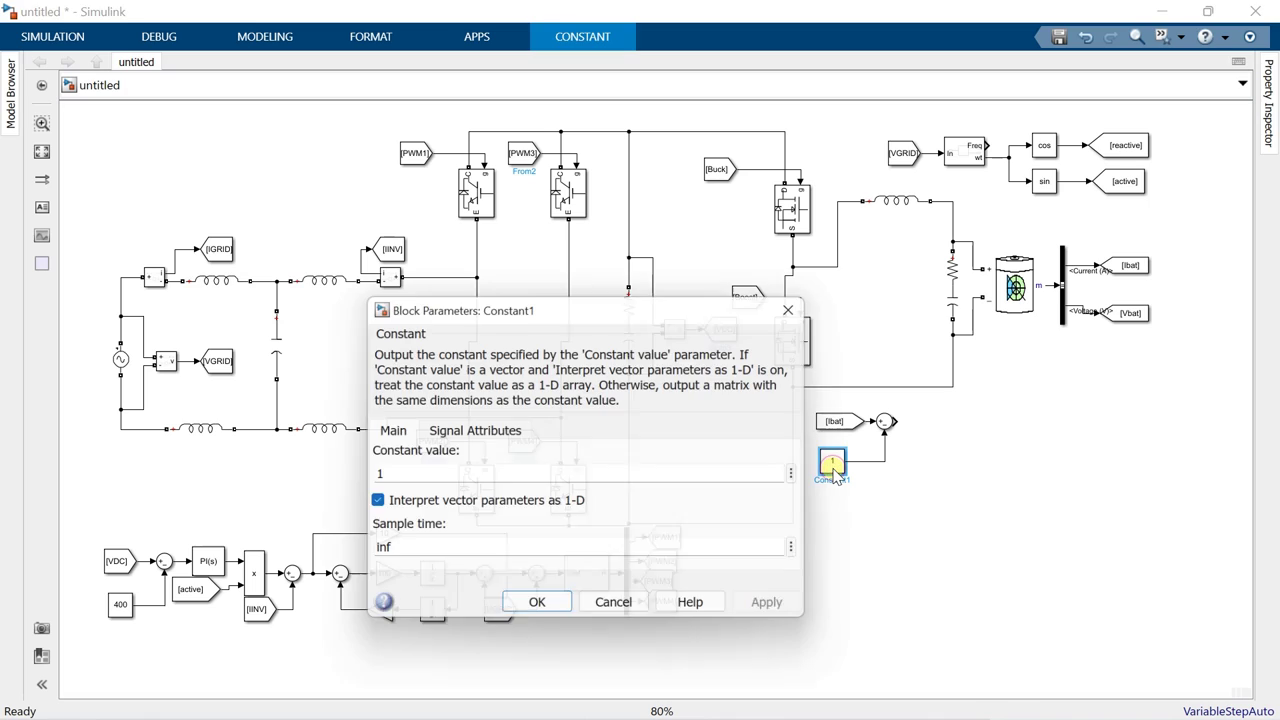
{"action": "type", "text": "12"}
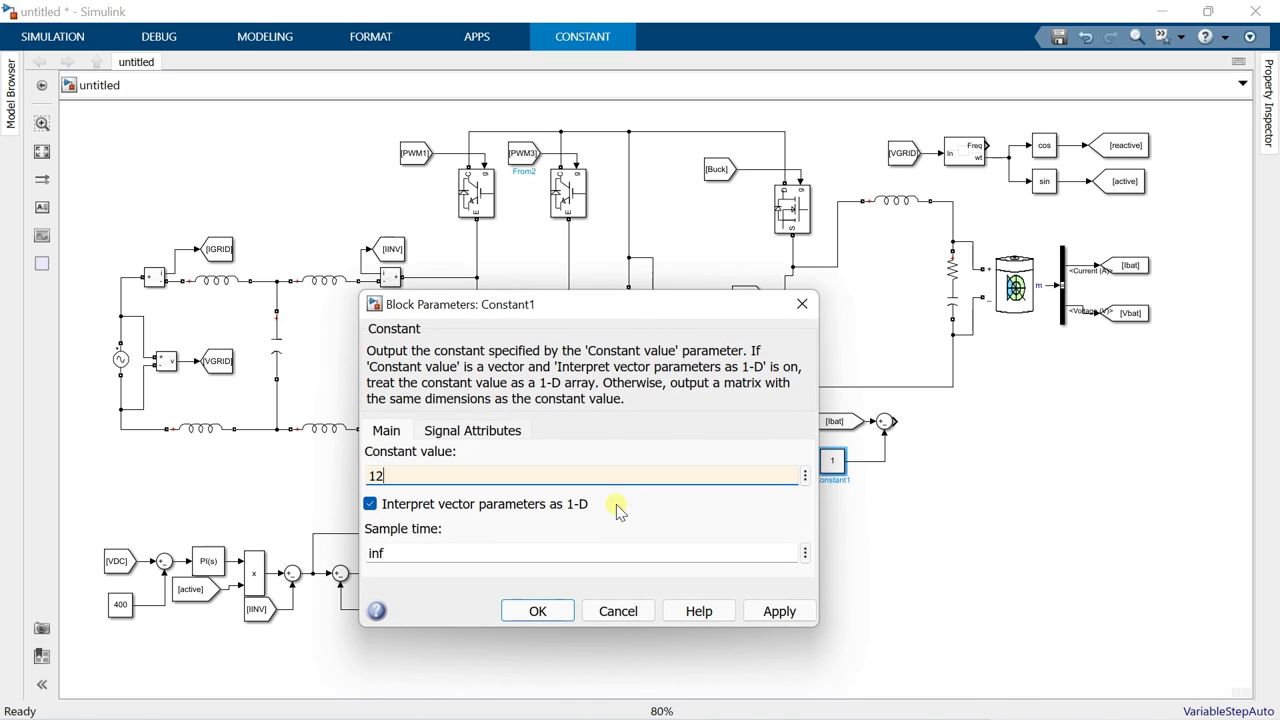
{"action": "left_click", "coordinate": [527, 609]}
Step: Insert a PID Controller block after the Sum output
{"action": "double_click", "coordinate": [920, 432]}
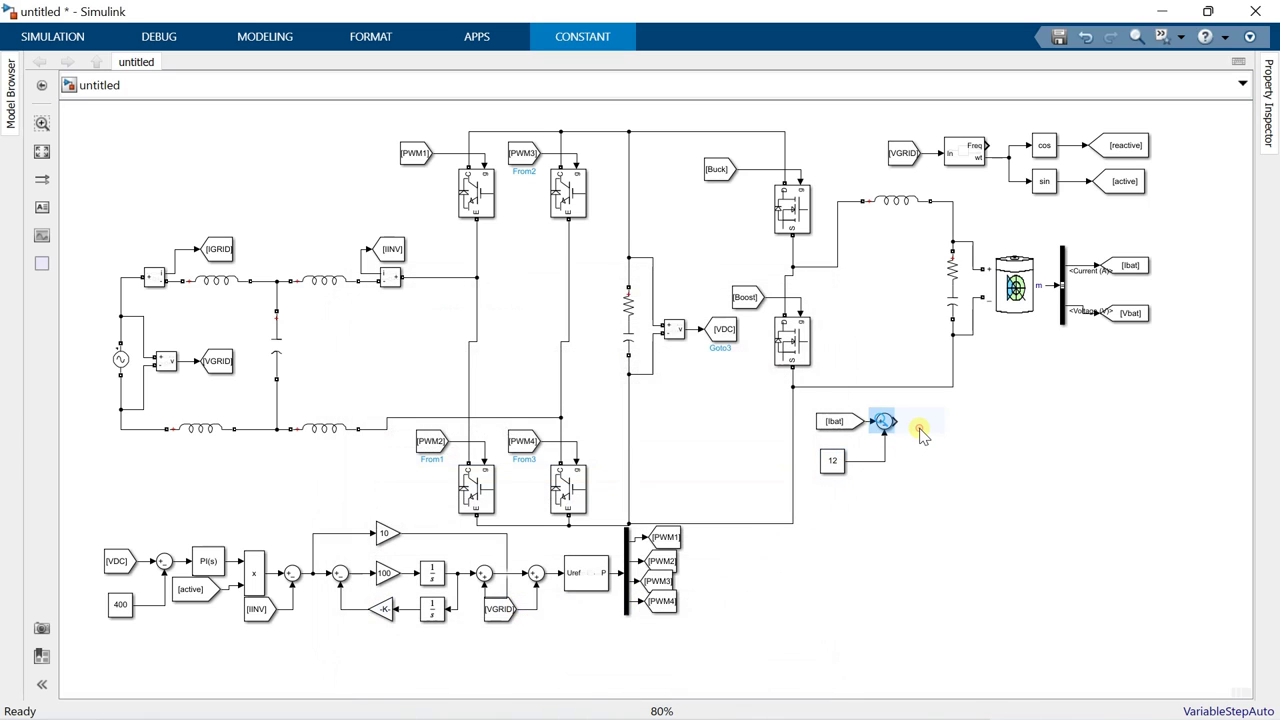
{"action": "type", "text": "pid"}
{"action": "key", "text": "Return"}
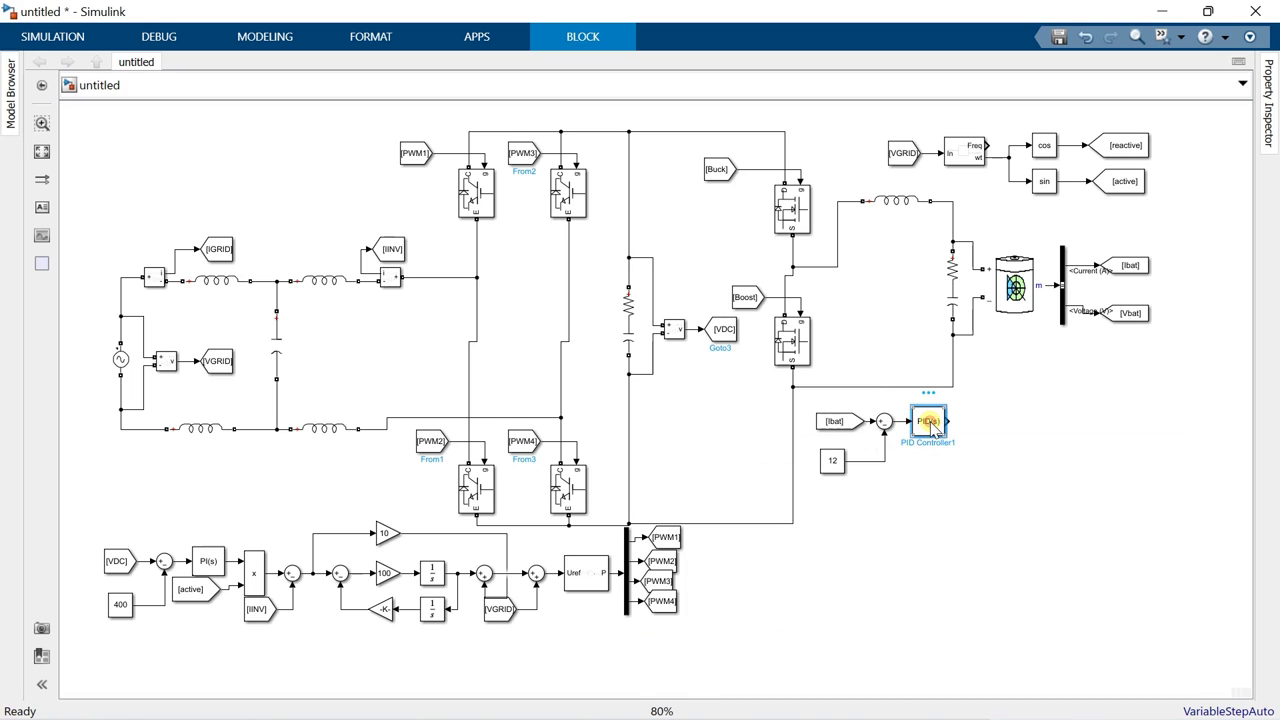
Step: Make the controller a PI type with P 0.005 and integral gain 10
{"action": "double_click", "coordinate": [930, 422]}
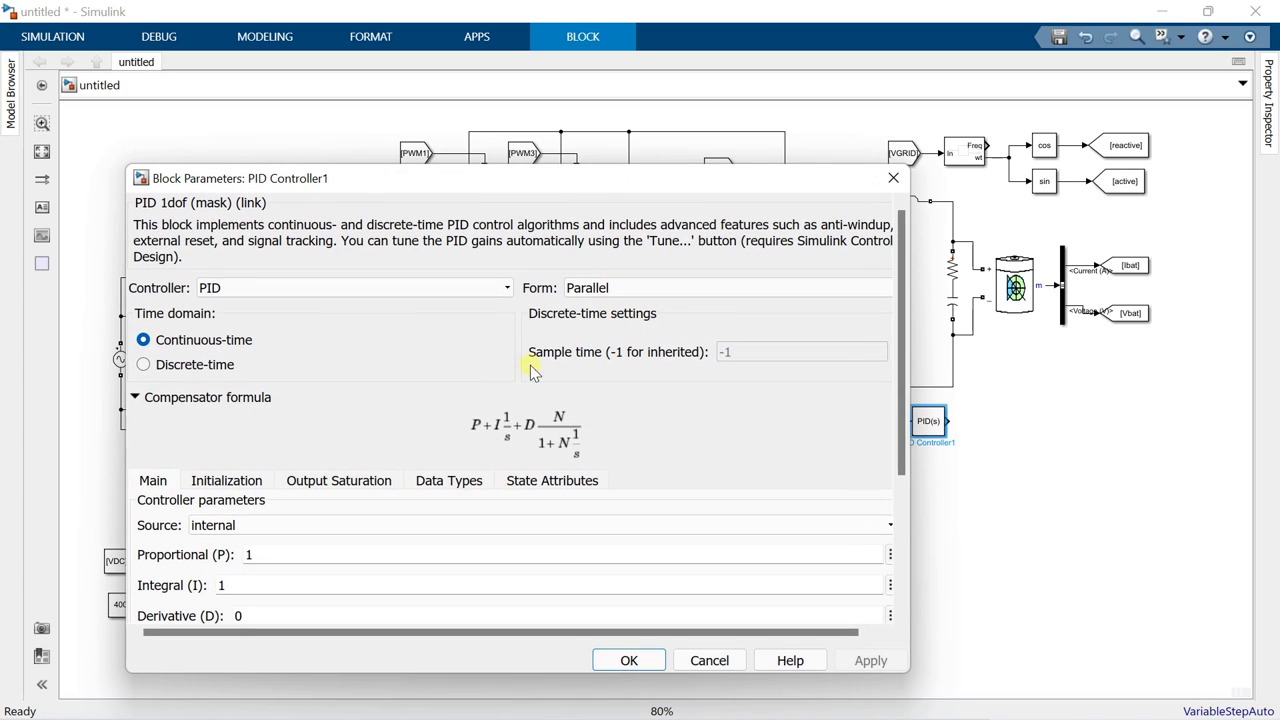
{"action": "left_click", "coordinate": [421, 287]}
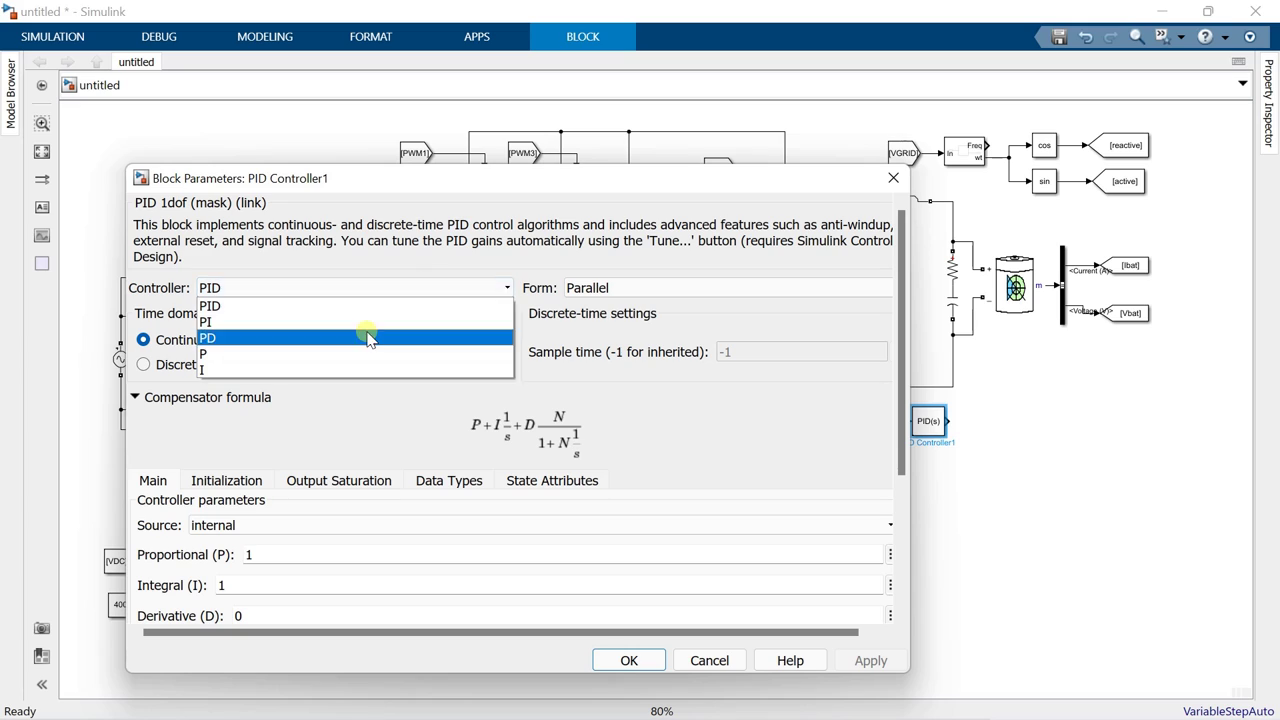
{"action": "left_click", "coordinate": [366, 335]}
{"action": "left_click", "coordinate": [353, 289]}
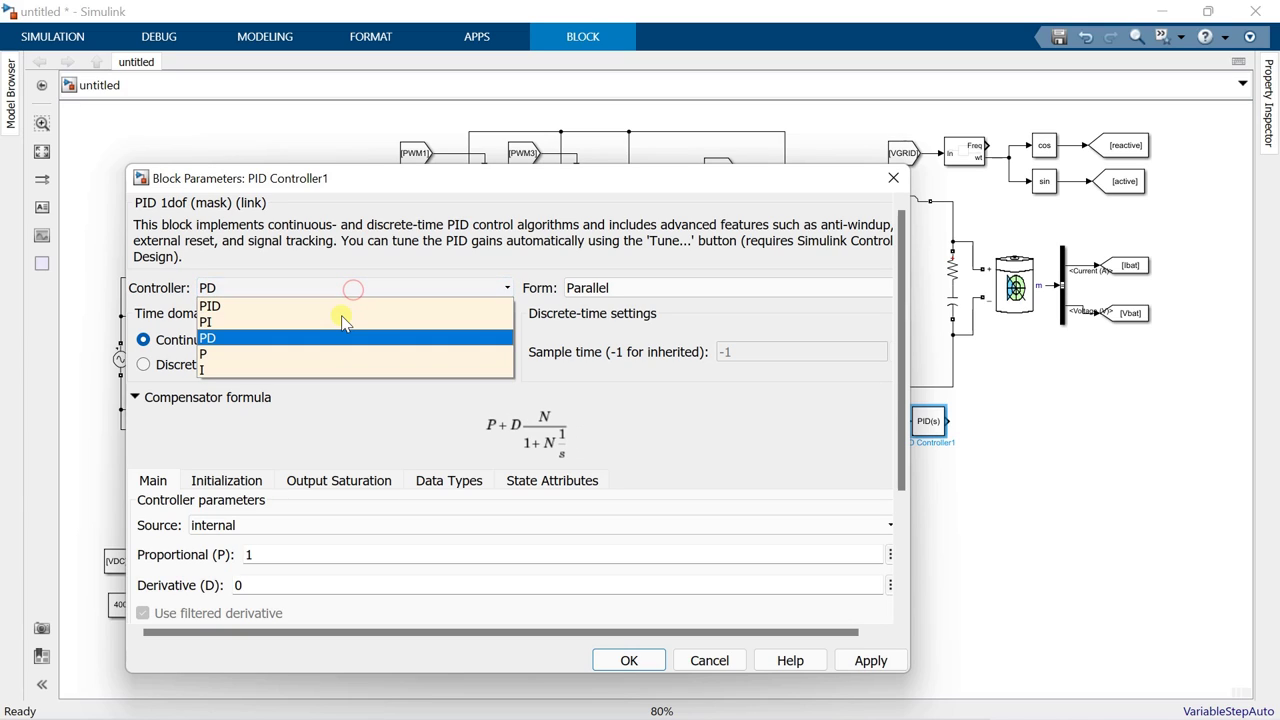
{"action": "left_click", "coordinate": [329, 321]}
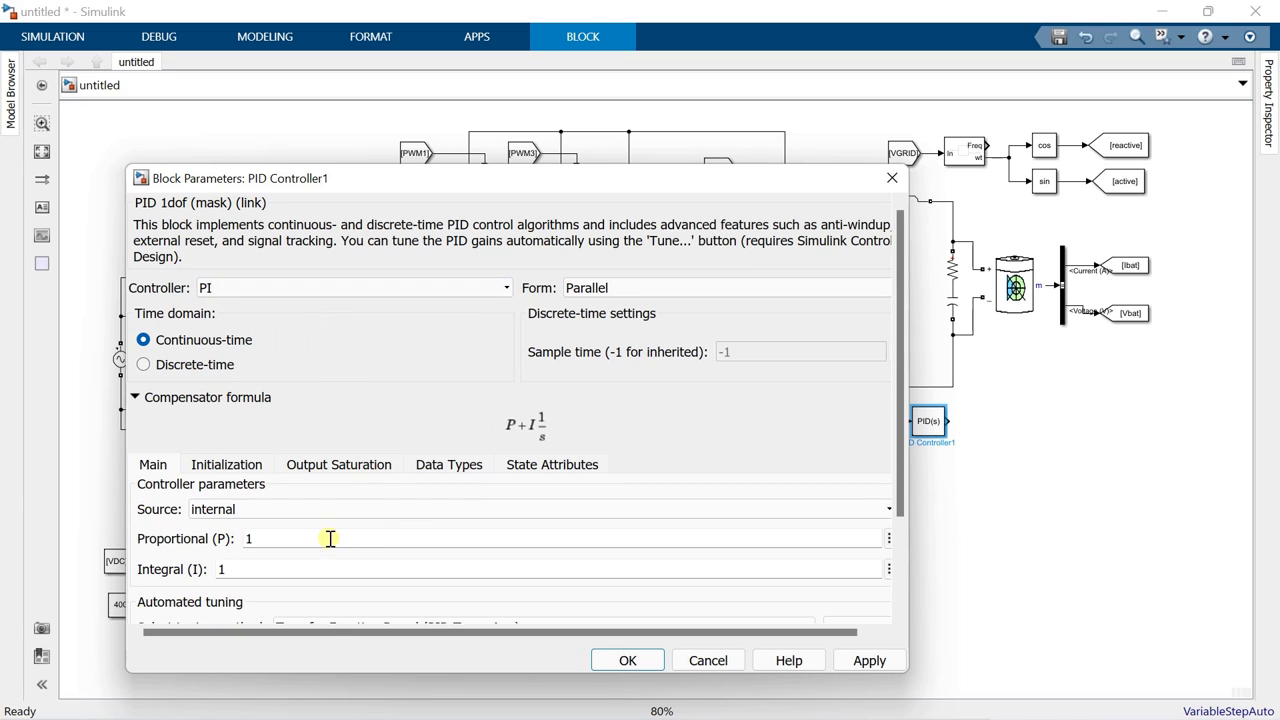
{"action": "type", "text": "0.005"}
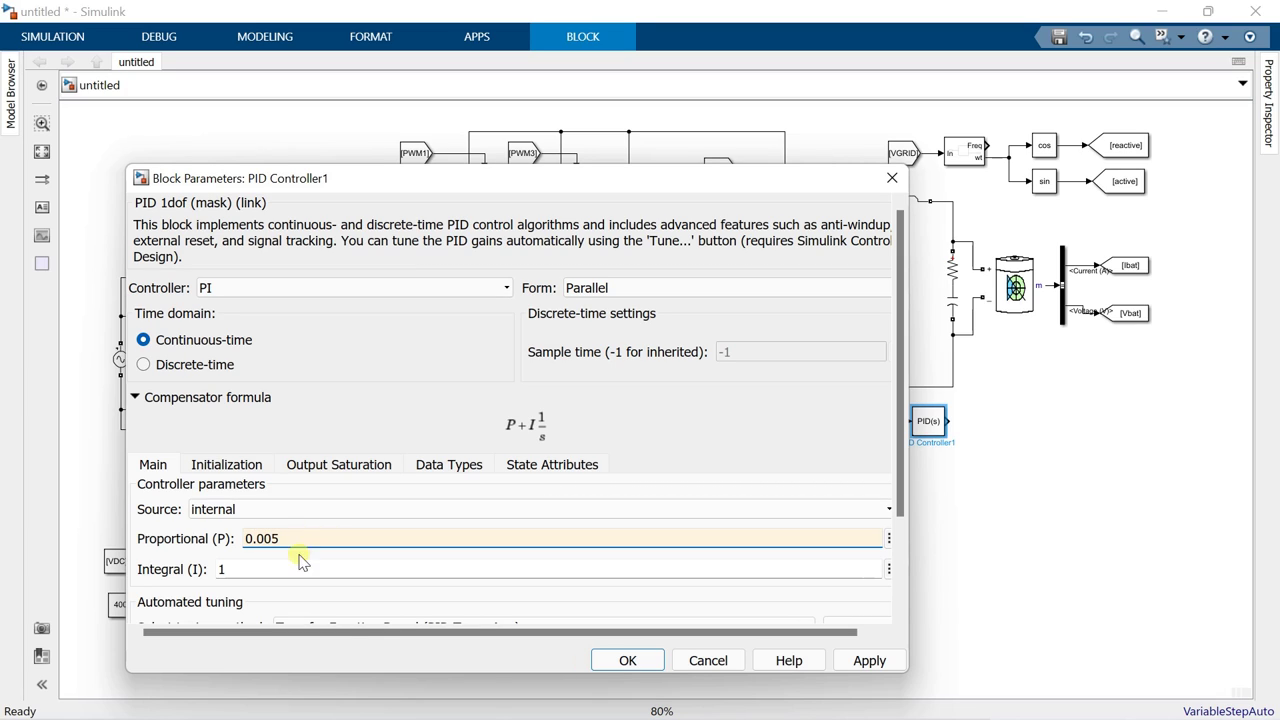
{"action": "double_click", "coordinate": [266, 571]}
{"action": "type", "text": "10"}
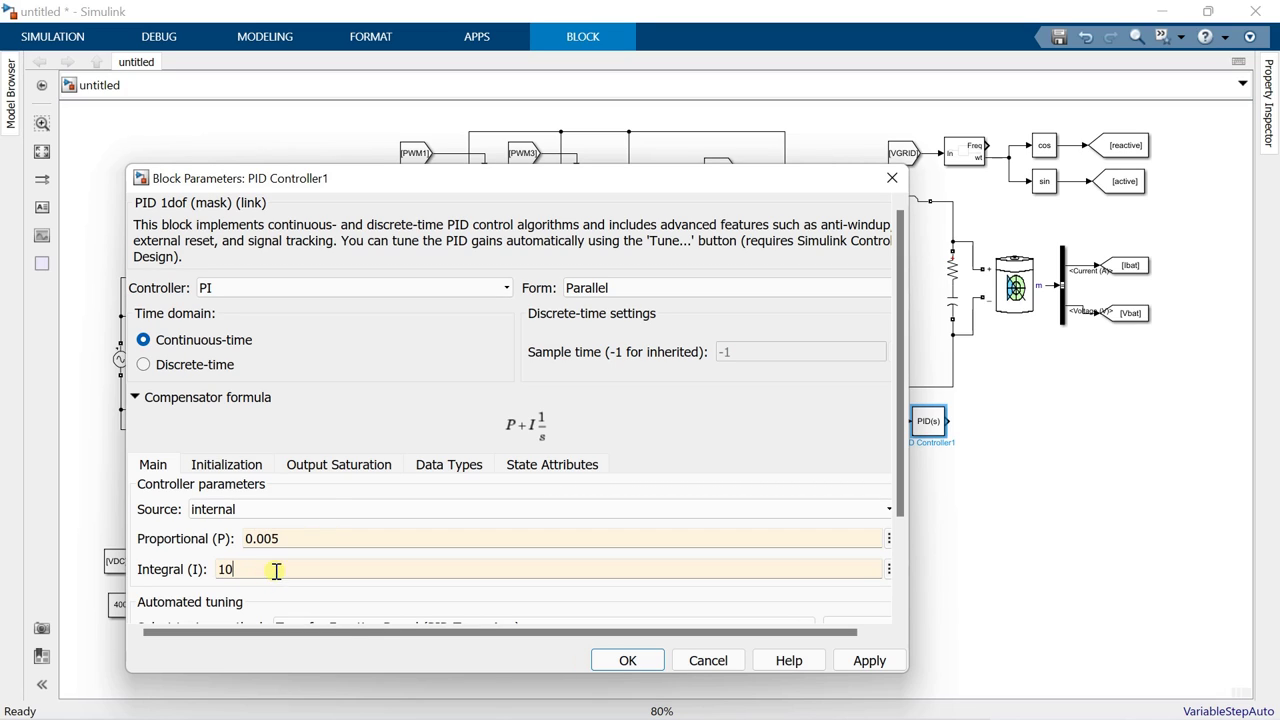
Step: Limit the PI controller output between a lower 0 and upper 0.95
{"action": "left_click_drag", "start_coordinate": [440, 172], "coordinate": [487, 111]}
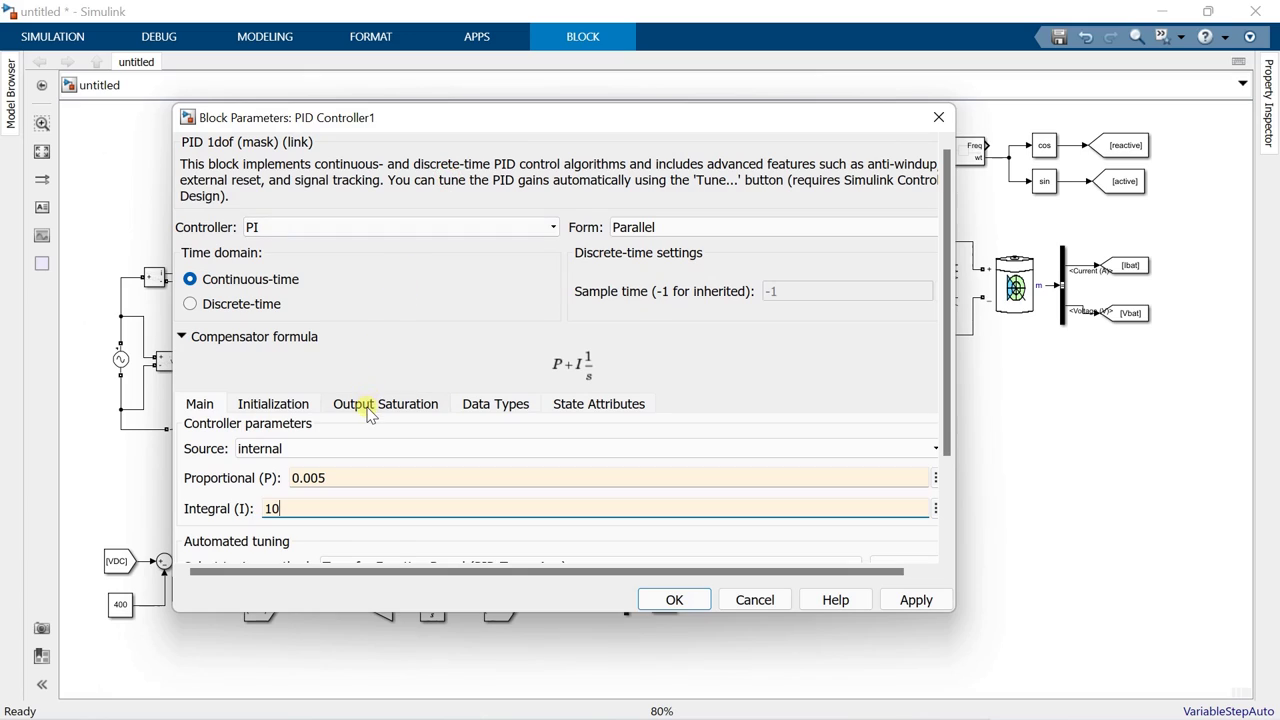
{"action": "left_click", "coordinate": [368, 406]}
{"action": "left_click", "coordinate": [250, 446]}
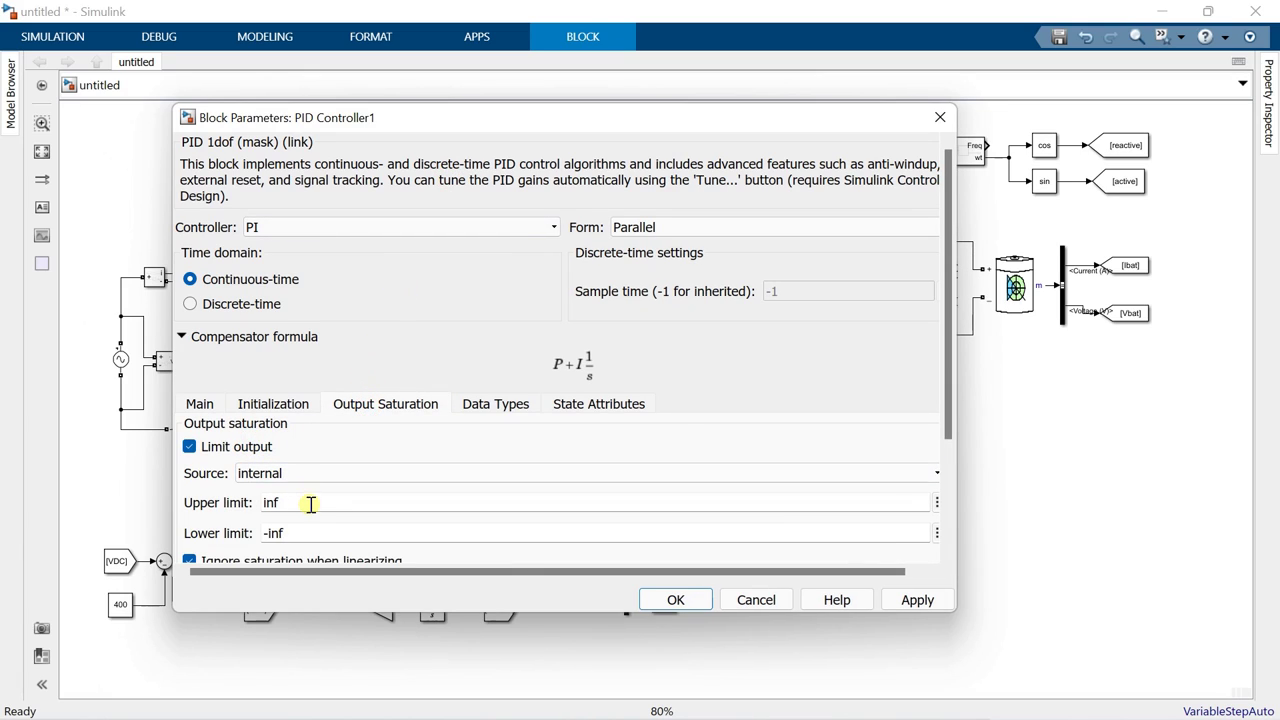
{"action": "type", "text": "0.95"}
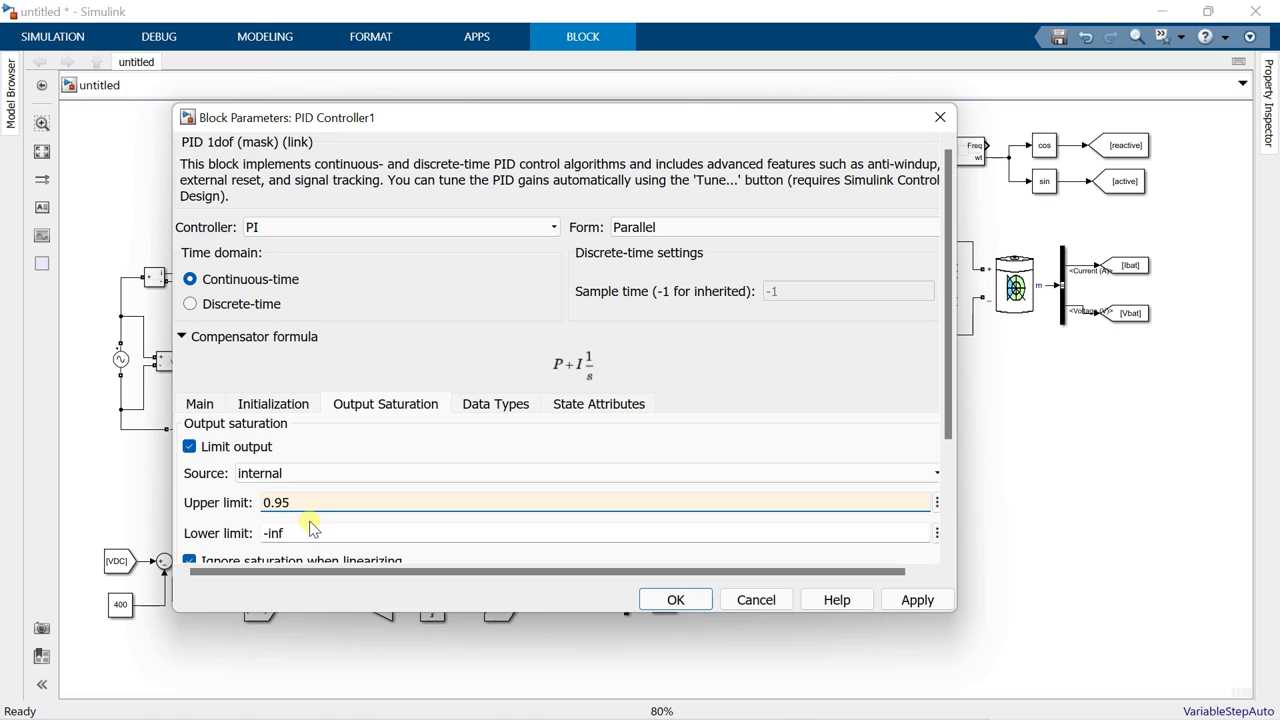
{"action": "key", "text": "Tab"}
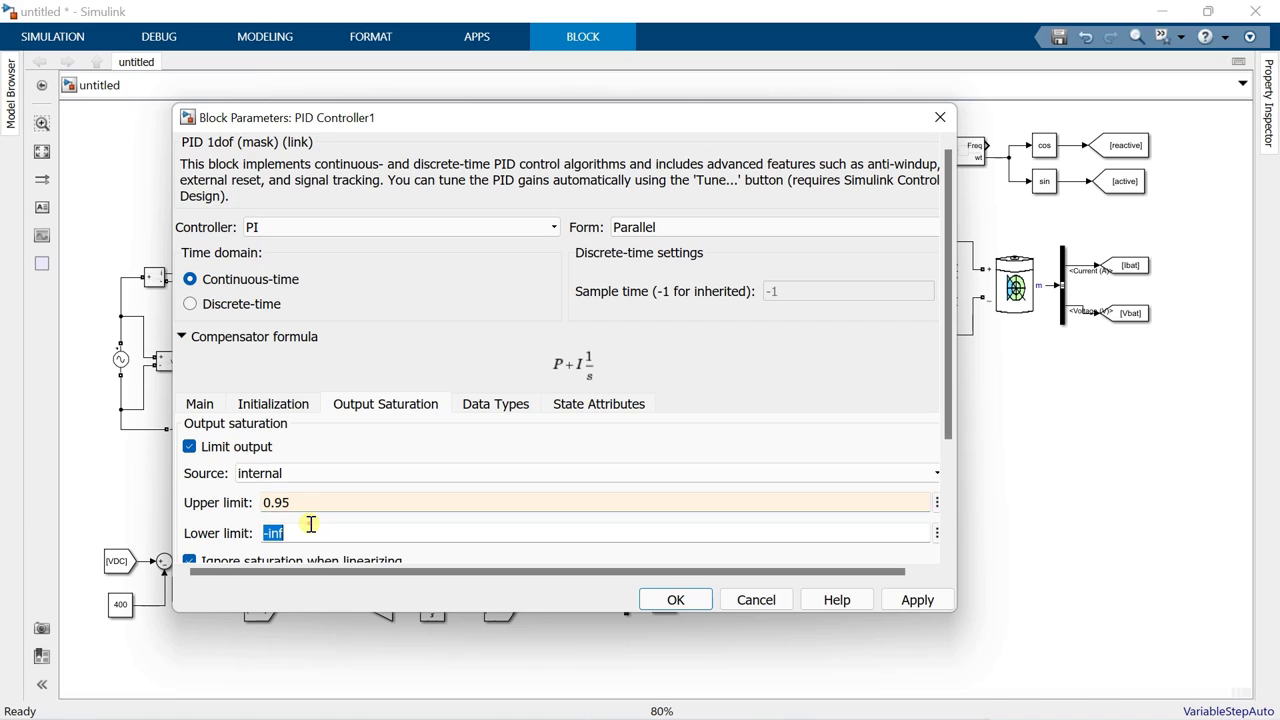
{"action": "type", "text": "0"}
{"action": "left_click", "coordinate": [676, 599]}
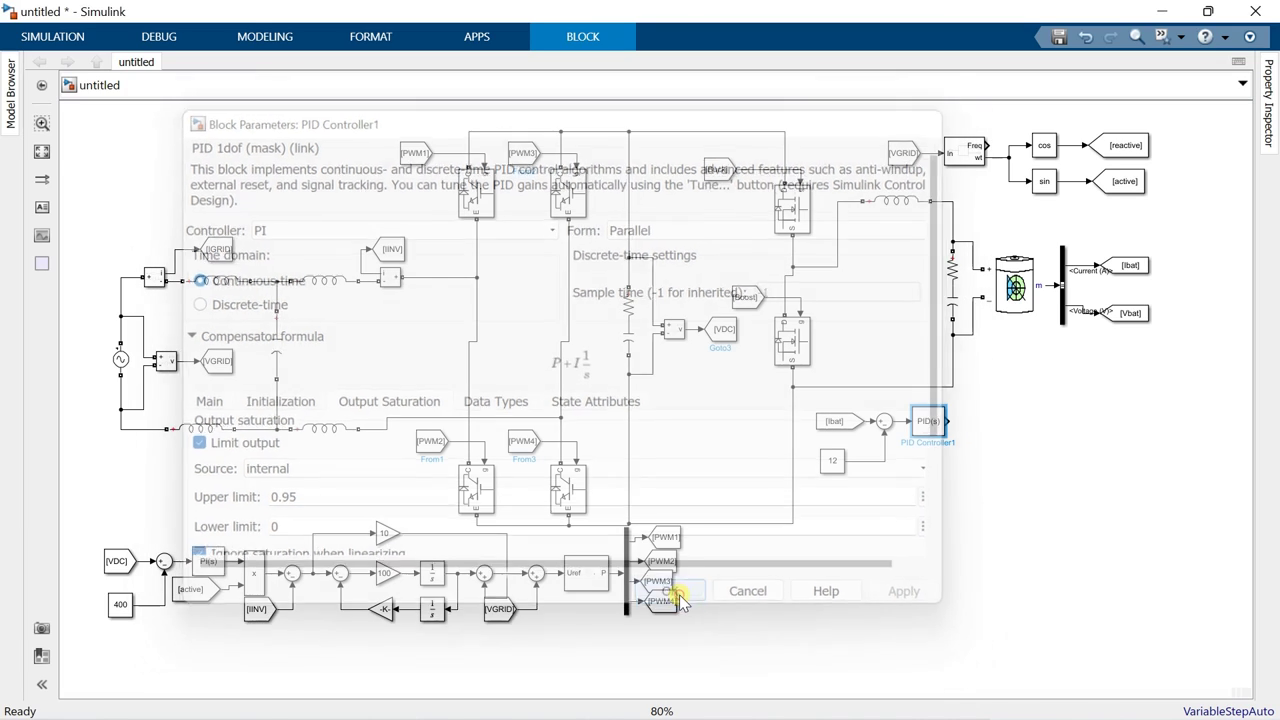
Step: Search the block library for 'pwm gene' on the canvas
{"action": "left_click", "coordinate": [948, 476]}
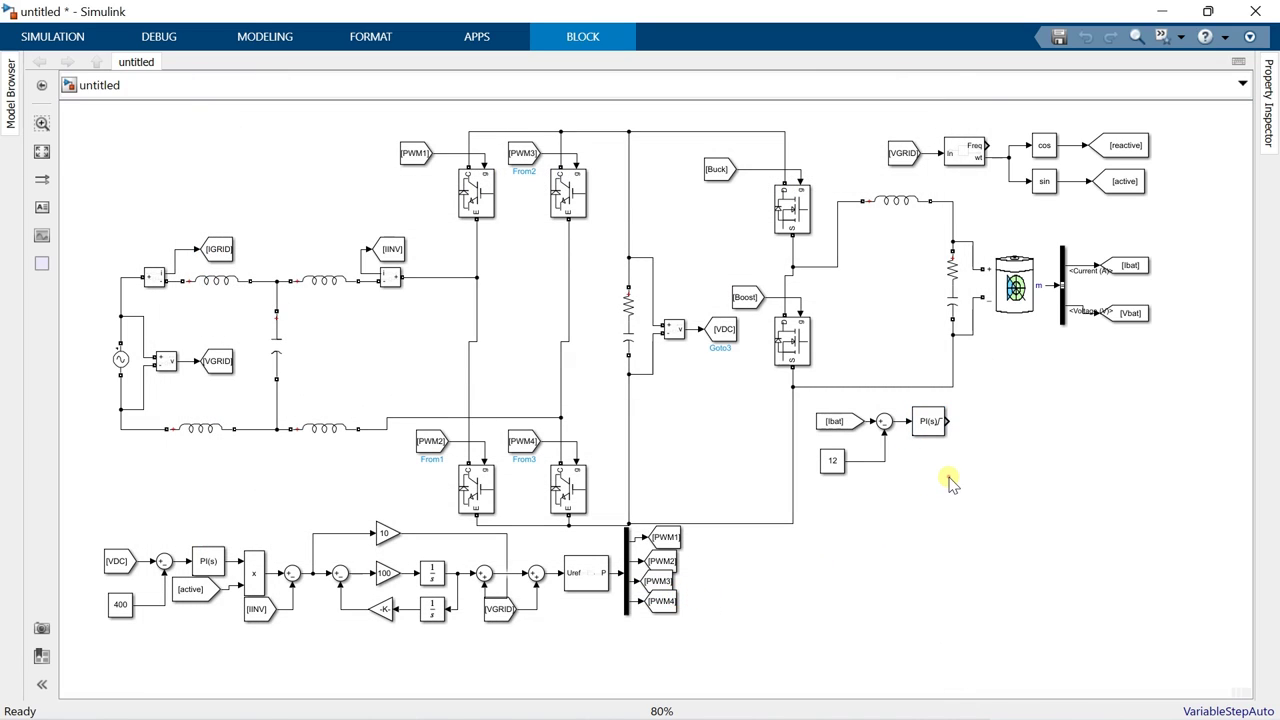
{"action": "double_click", "coordinate": [983, 430]}
{"action": "type", "text": "pwm"}
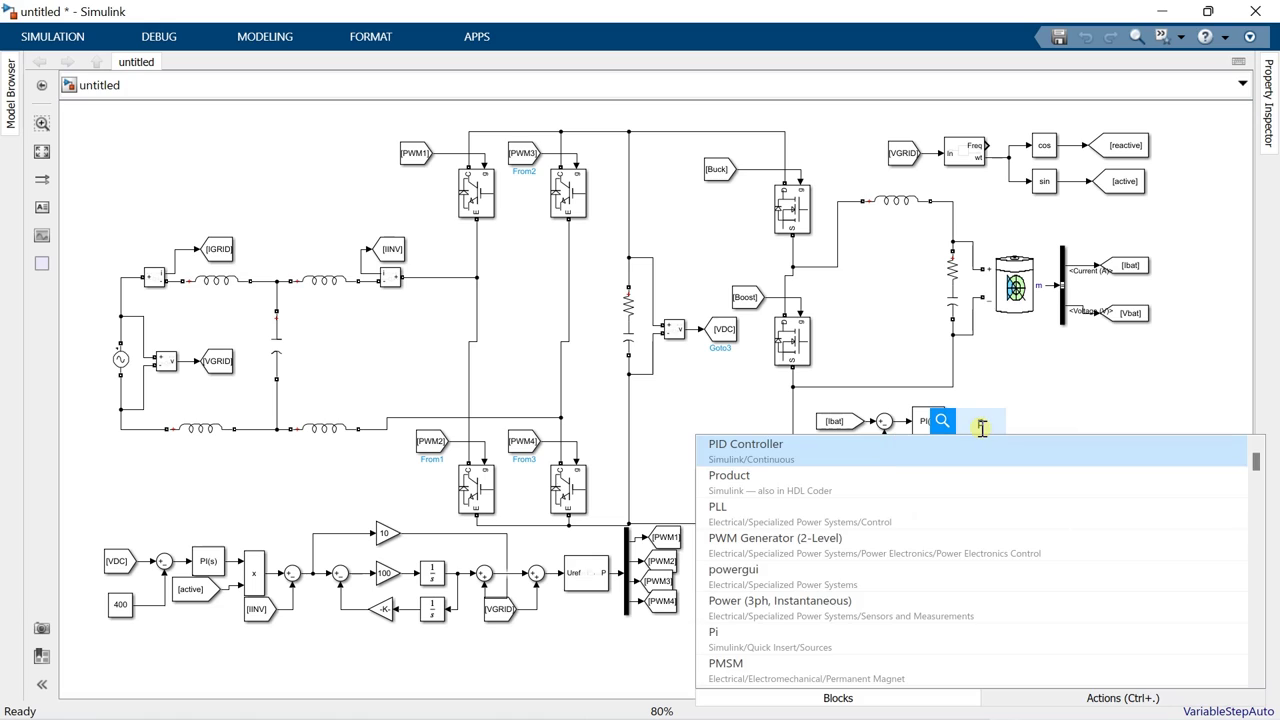
{"action": "type", "text": " gene"}
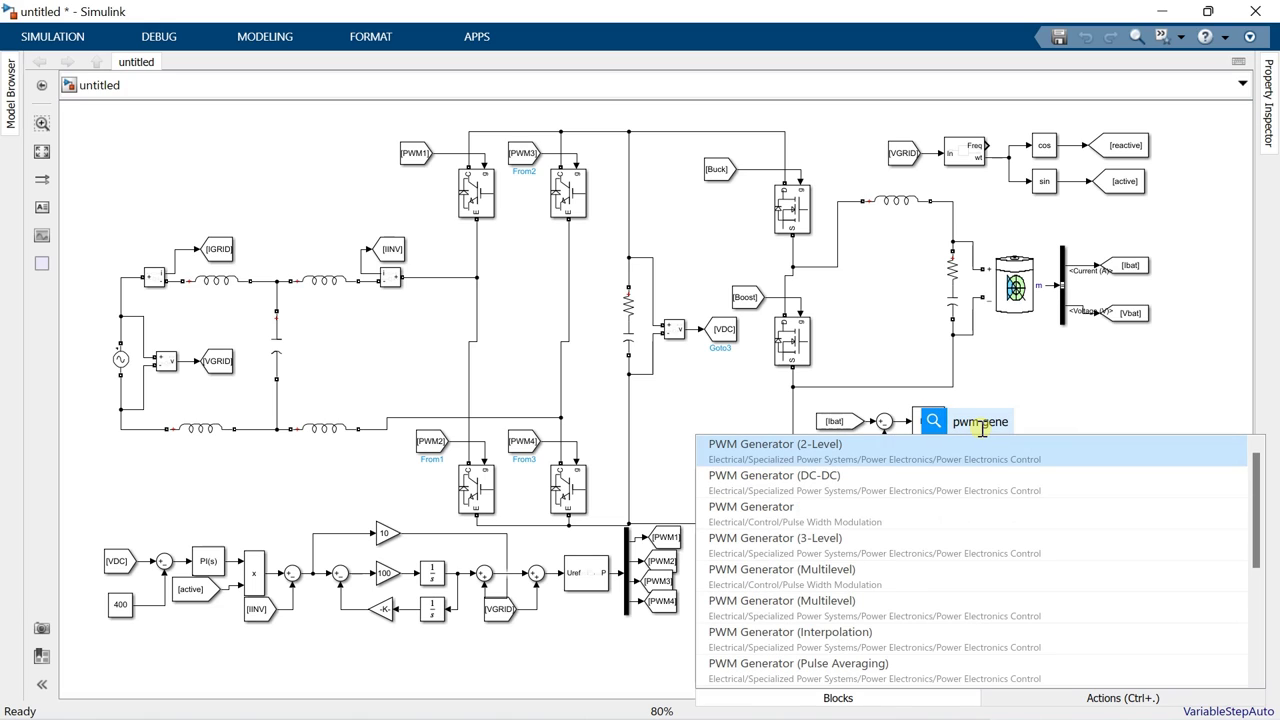
Step: Add a PWM Generator (DC-DC) fed by the PI output, switching at 1000 Hz
{"action": "left_click", "coordinate": [953, 497]}
{"action": "left_click", "coordinate": [982, 420]}
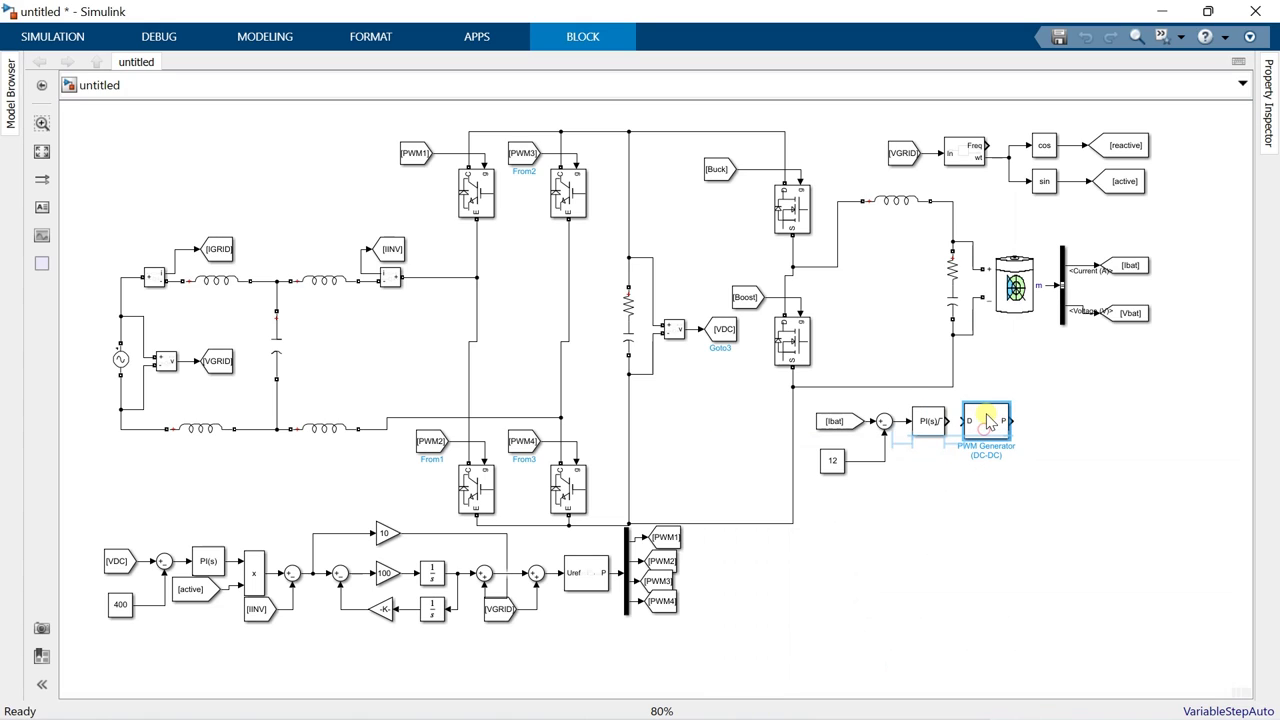
{"action": "left_click_drag", "start_coordinate": [958, 421], "coordinate": [959, 421]}
{"action": "double_click", "coordinate": [979, 425]}
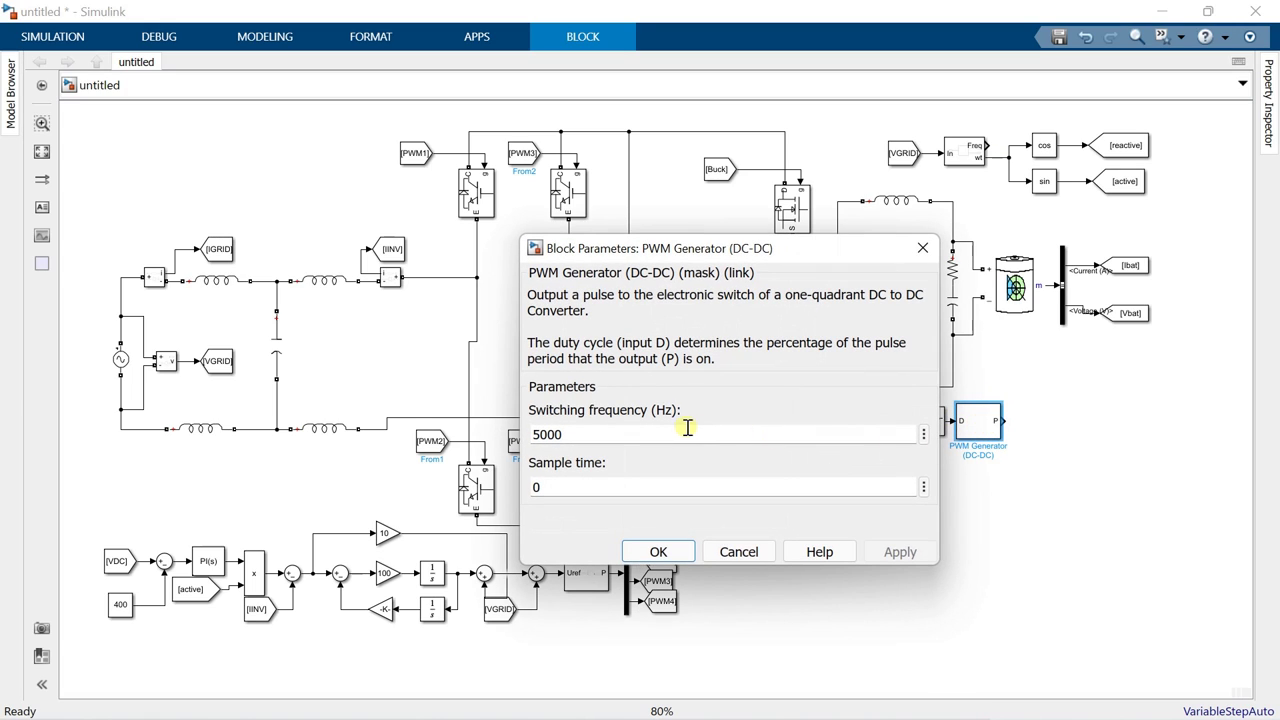
{"action": "type", "text": "1"}
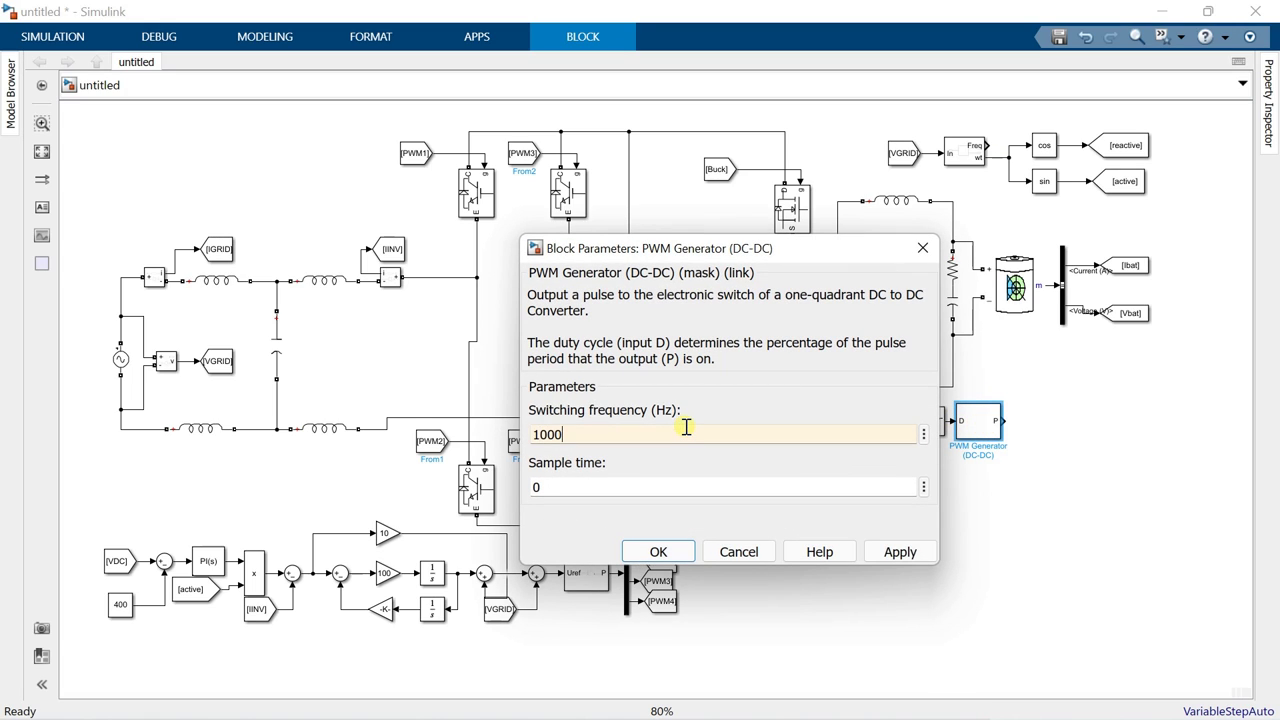
{"action": "left_click", "coordinate": [657, 551]}
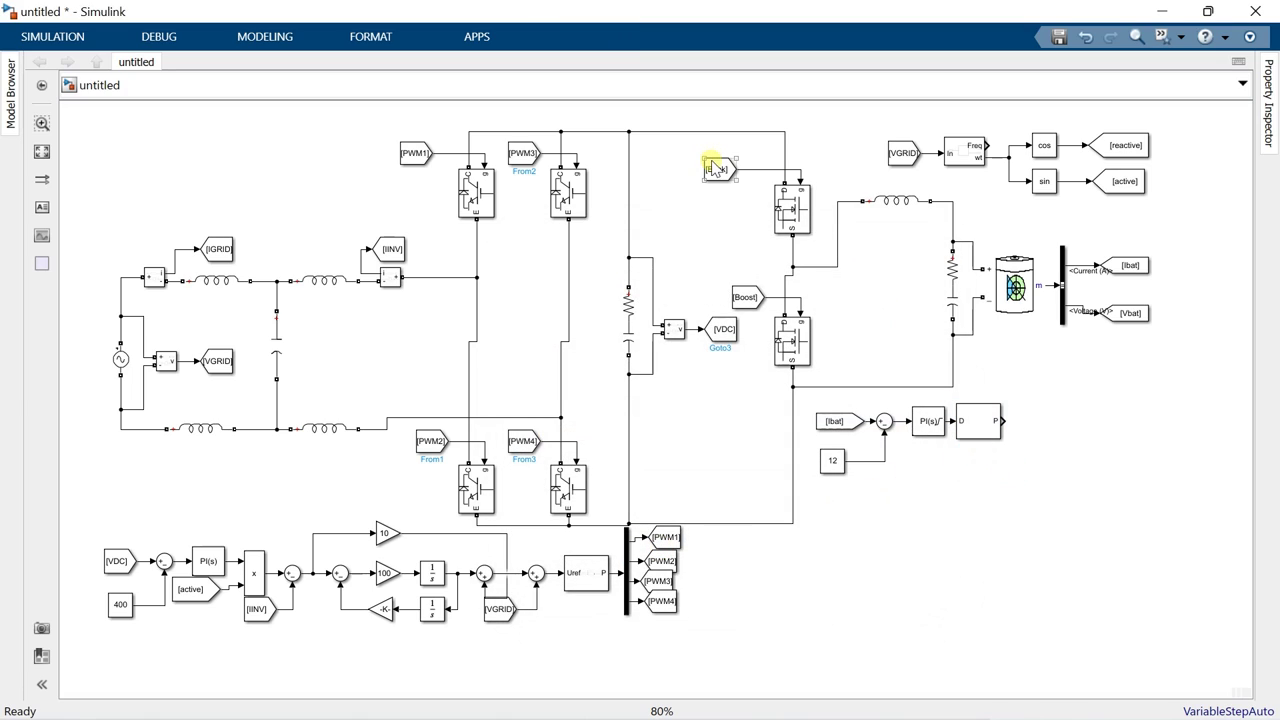
Step: Route the PWM pulse to a Buck tag copy and into a new NOT logical operator
{"action": "left_click_drag", "start_coordinate": [705, 170], "coordinate": [1043, 409]}
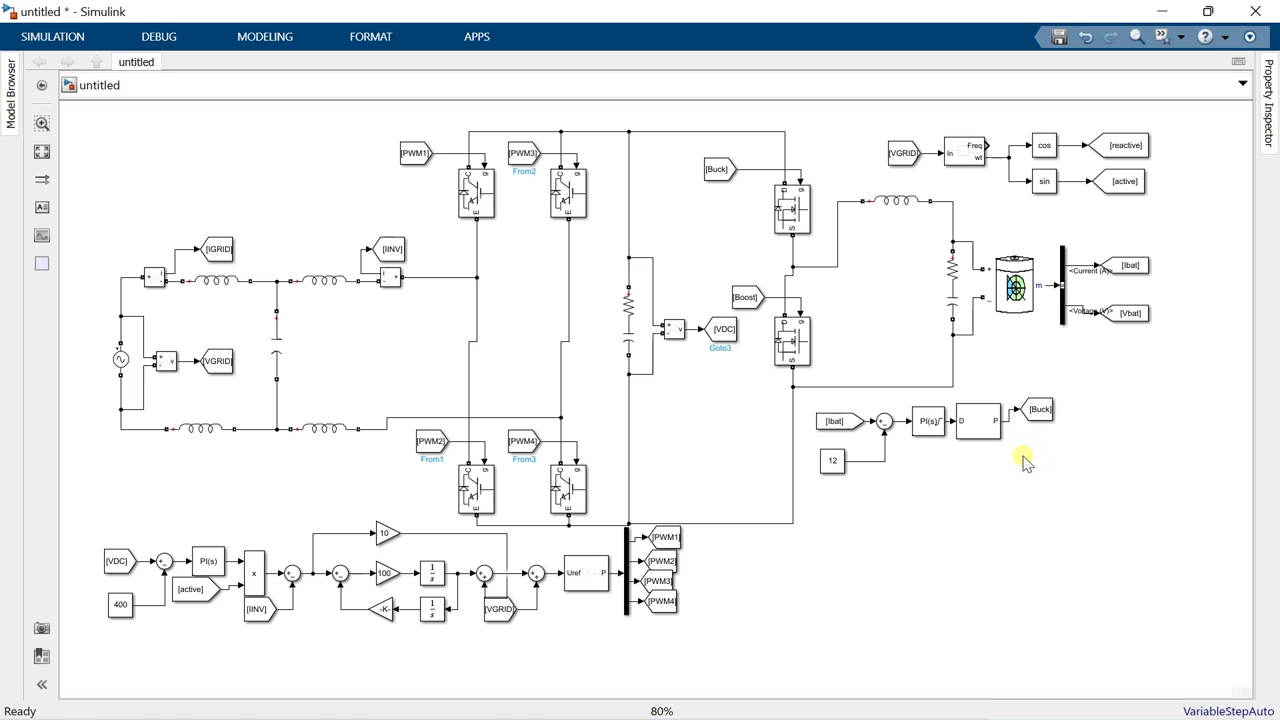
{"action": "type", "text": "logi"}
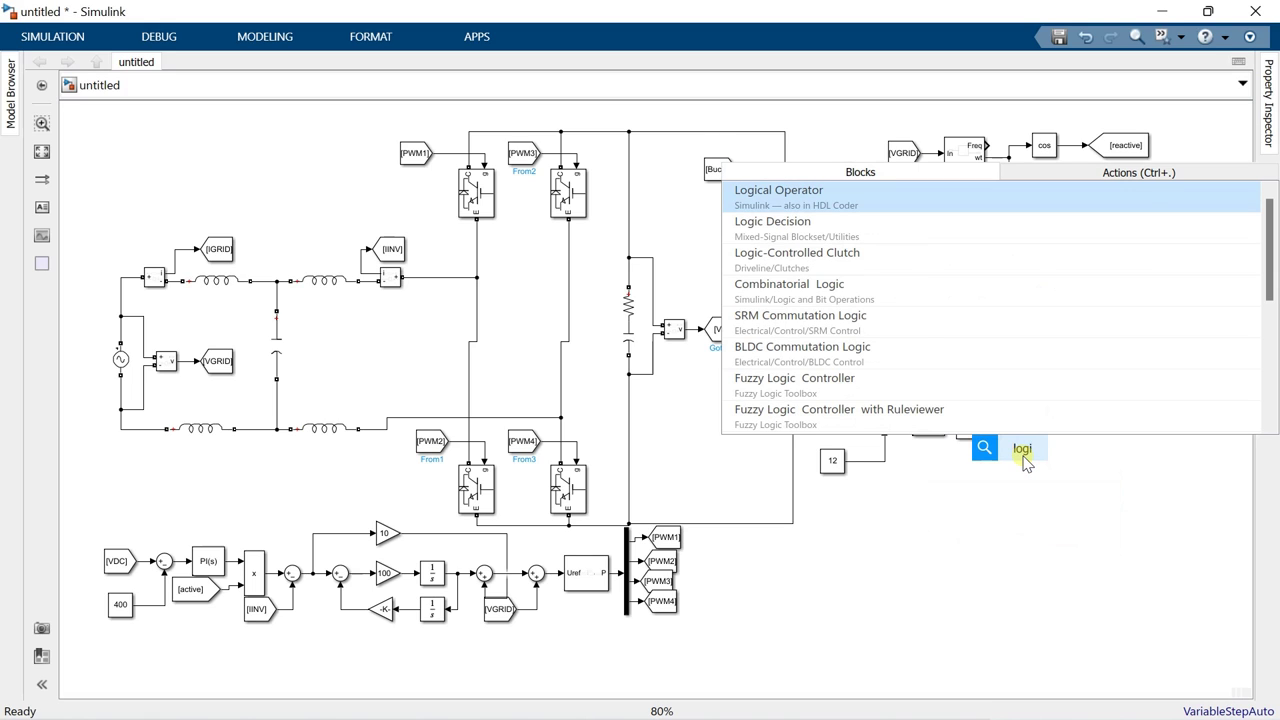
{"action": "left_click", "coordinate": [913, 202]}
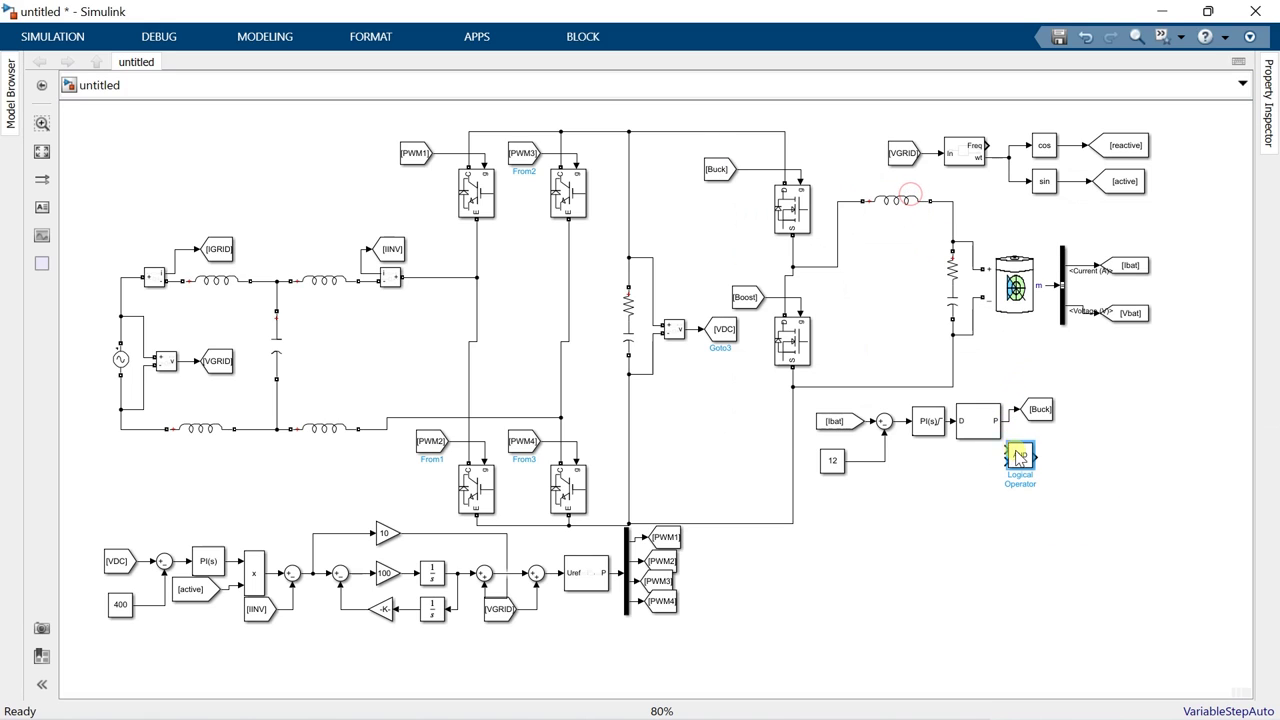
{"action": "left_click", "coordinate": [1025, 455]}
{"action": "left_click", "coordinate": [1030, 455]}
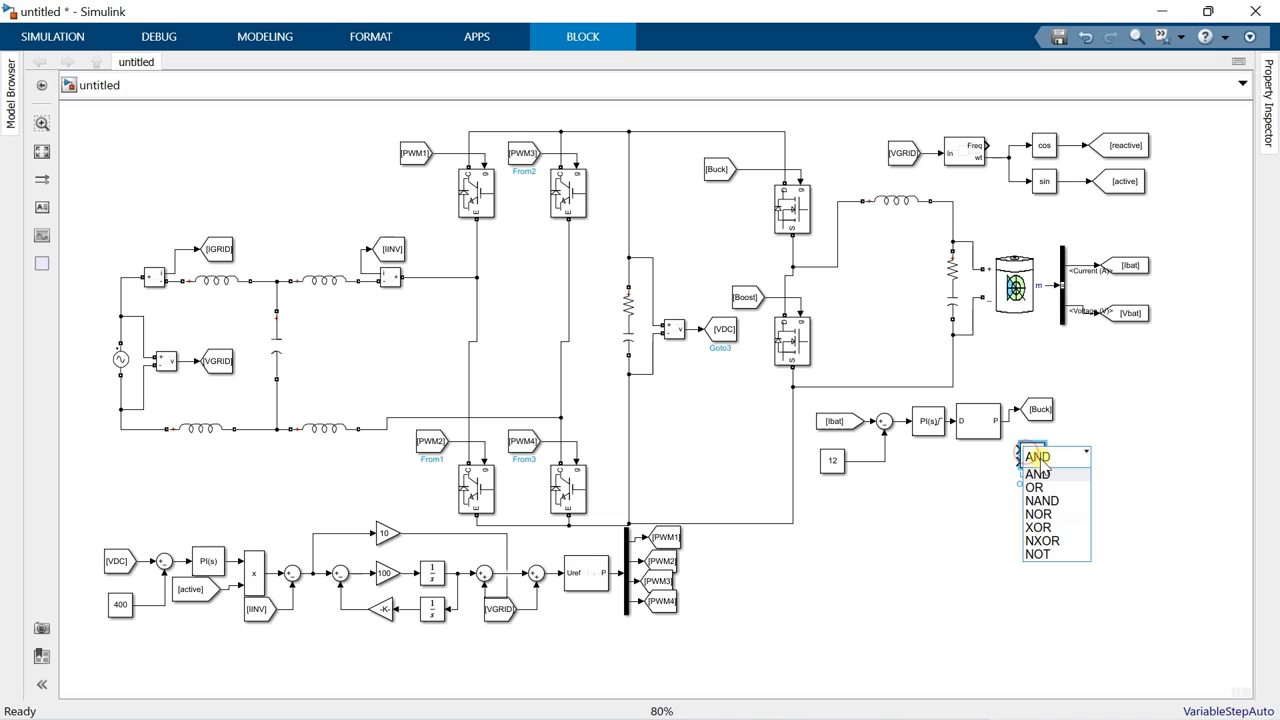
{"action": "left_click", "coordinate": [1034, 553]}
{"action": "left_click_drag", "start_coordinate": [1015, 459], "coordinate": [1040, 443]}
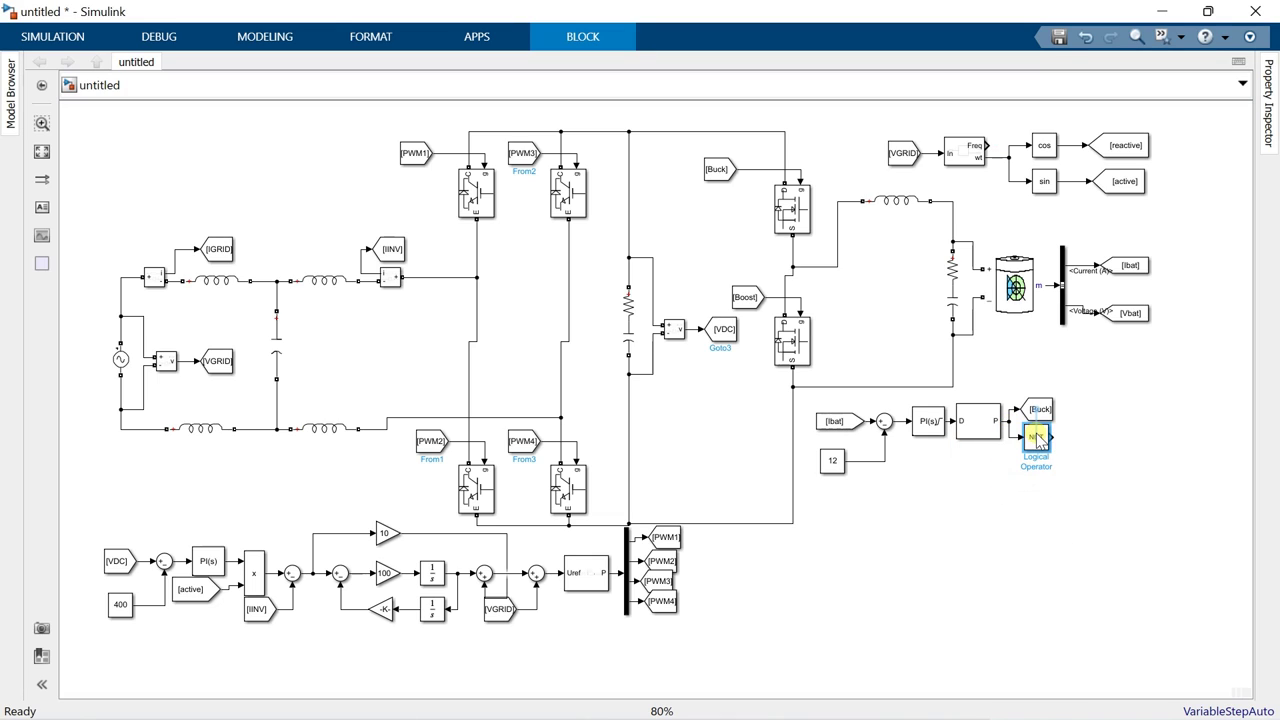
Step: Attach a copy of the Boost tag to the NOT gate's output
{"action": "left_click", "coordinate": [737, 297]}
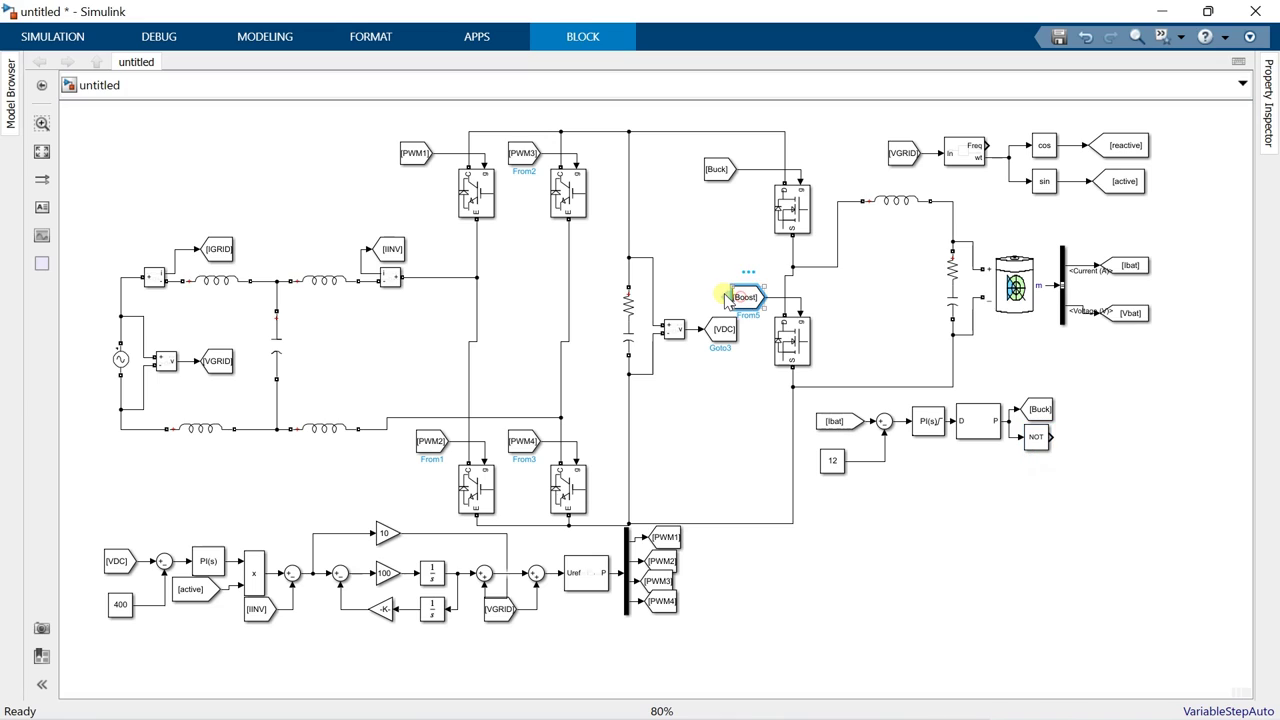
{"action": "left_click_drag", "start_coordinate": [727, 300], "coordinate": [1083, 420]}
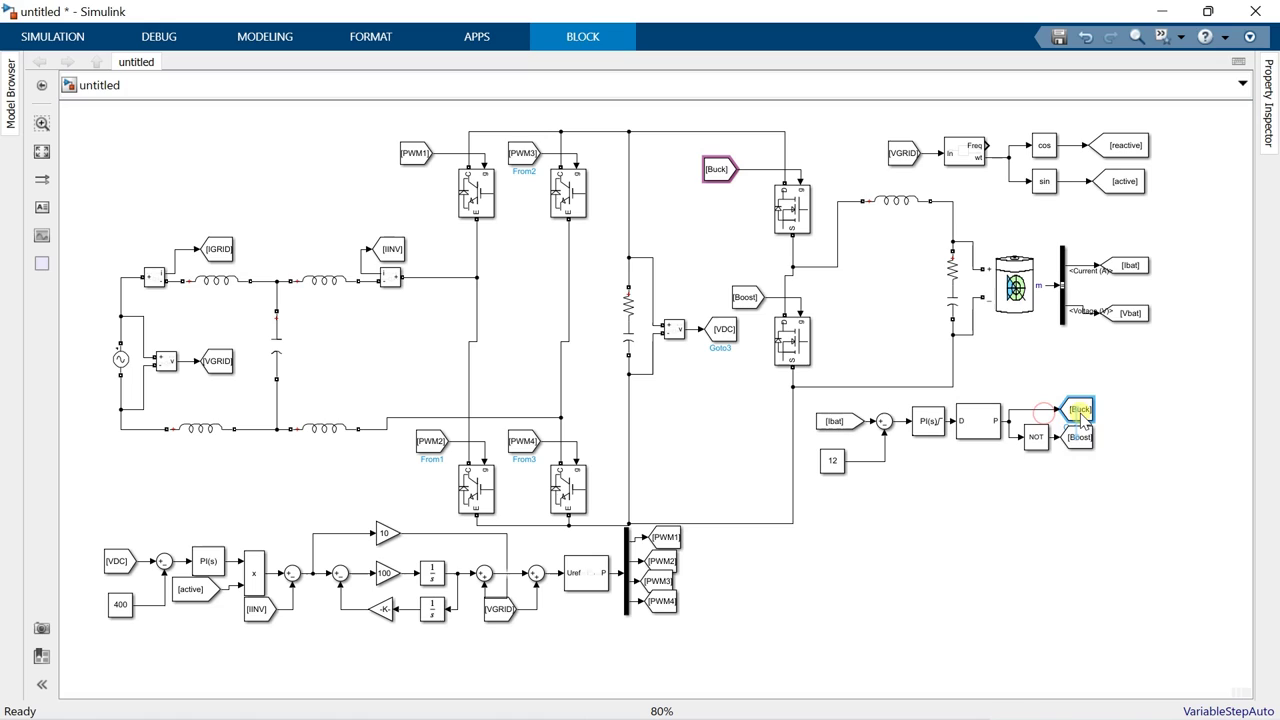
{"action": "left_click", "coordinate": [1036, 511]}
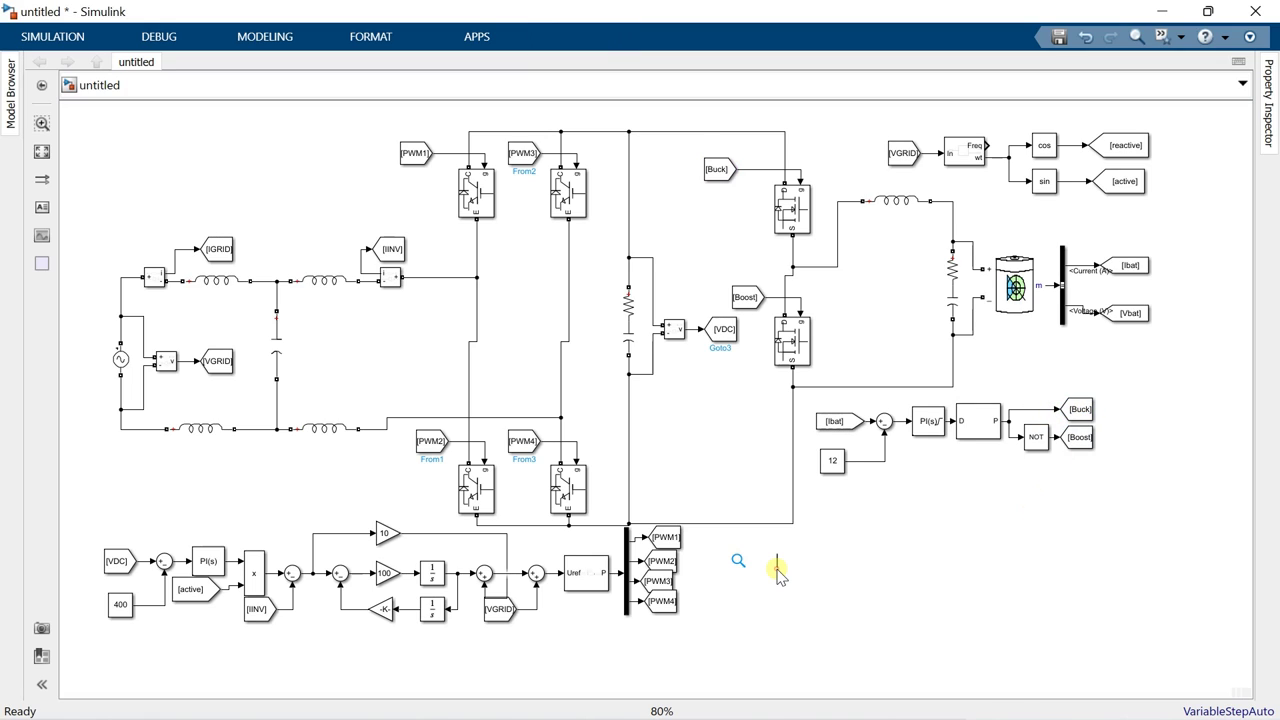
Step: Add a Scope with 2 input ports arranged as two stacked axes
{"action": "type", "text": "scope"}
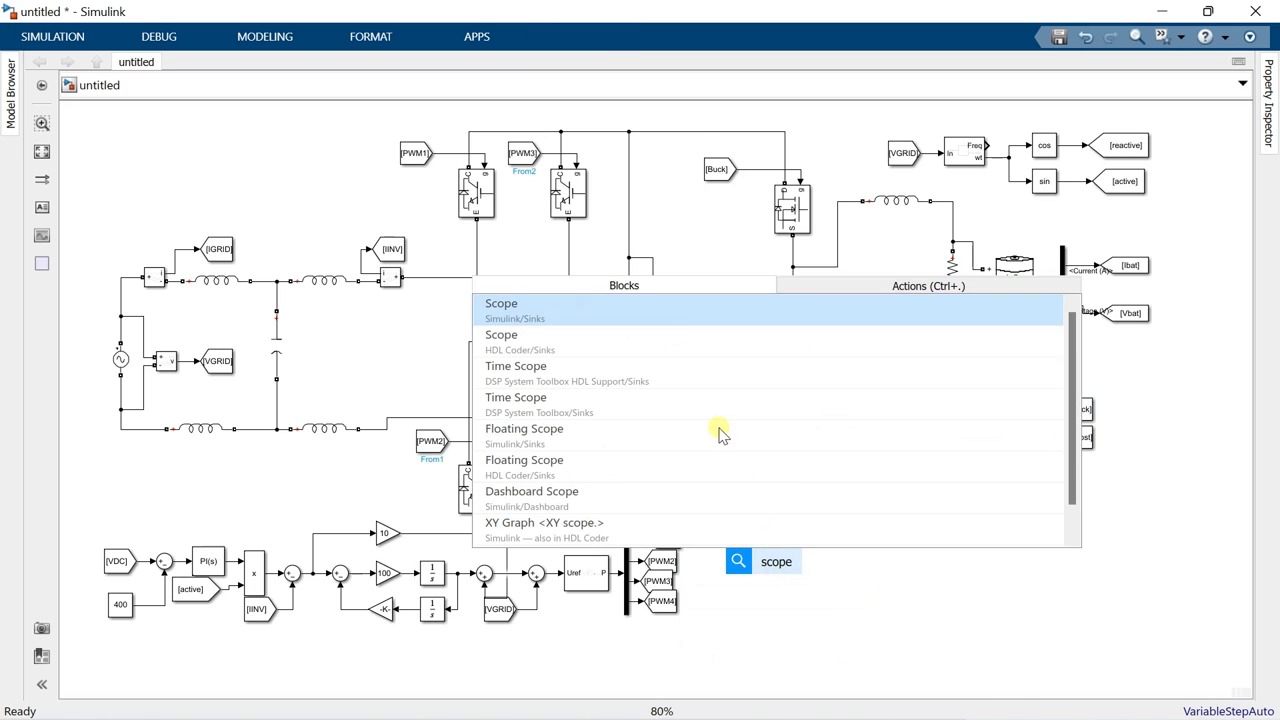
{"action": "left_click", "coordinate": [690, 310]}
{"action": "left_click", "coordinate": [778, 570]}
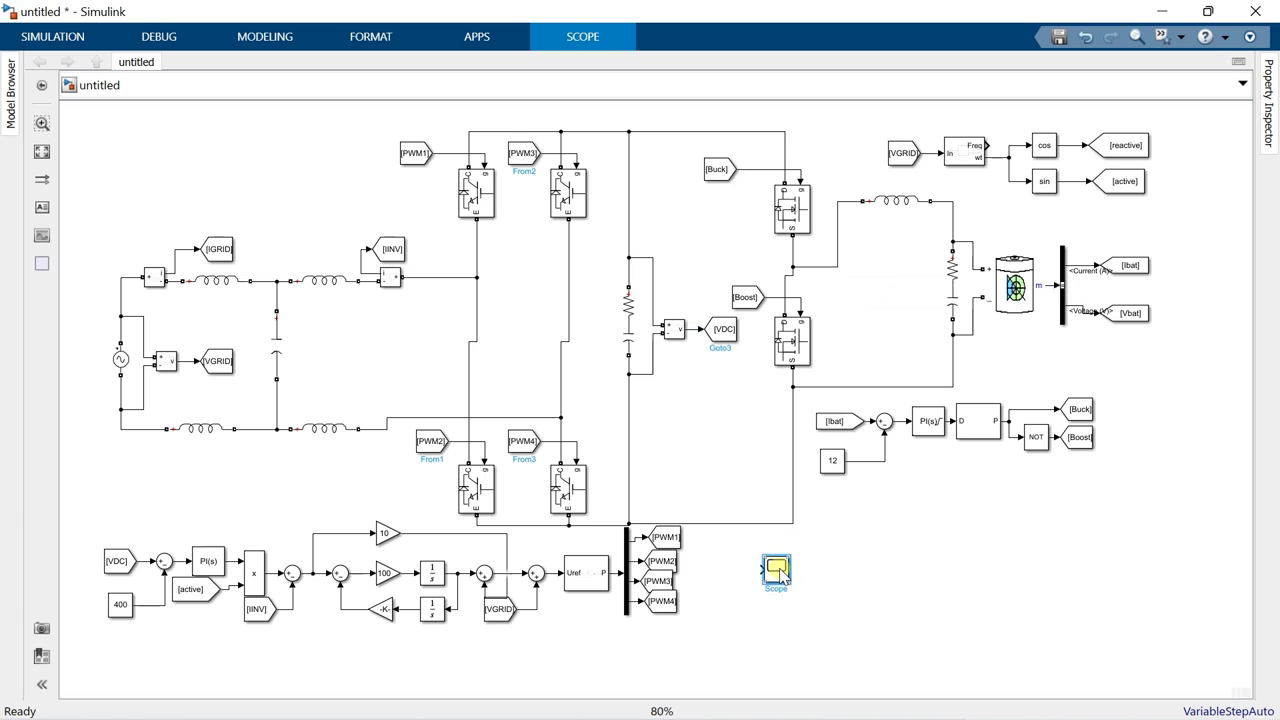
{"action": "double_click", "coordinate": [778, 570]}
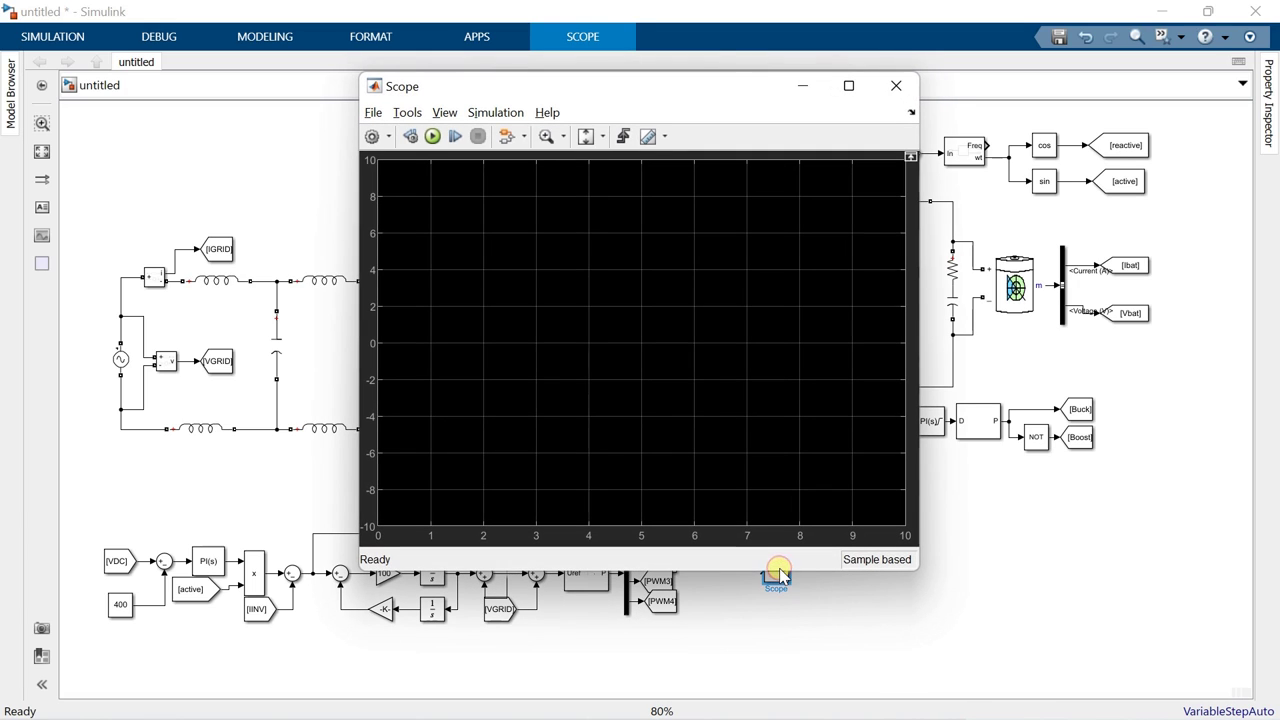
{"action": "left_click", "coordinate": [375, 137]}
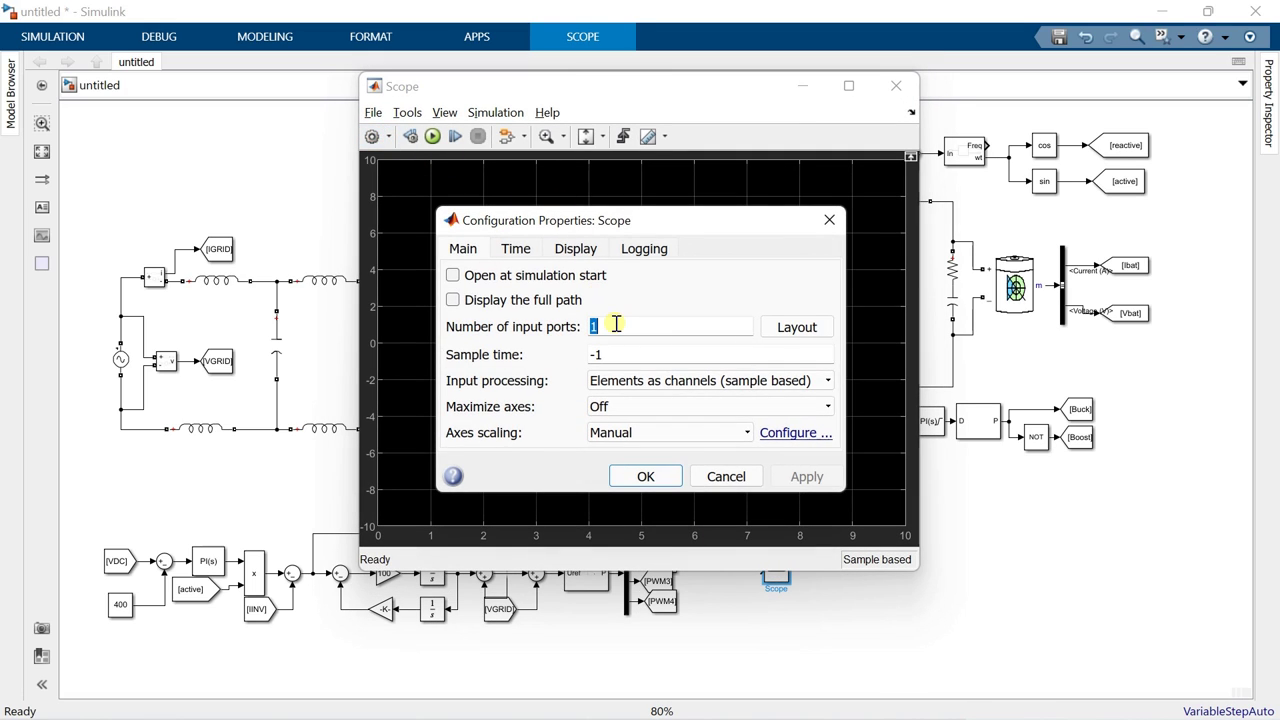
{"action": "type", "text": "2"}
{"action": "left_click", "coordinate": [792, 327]}
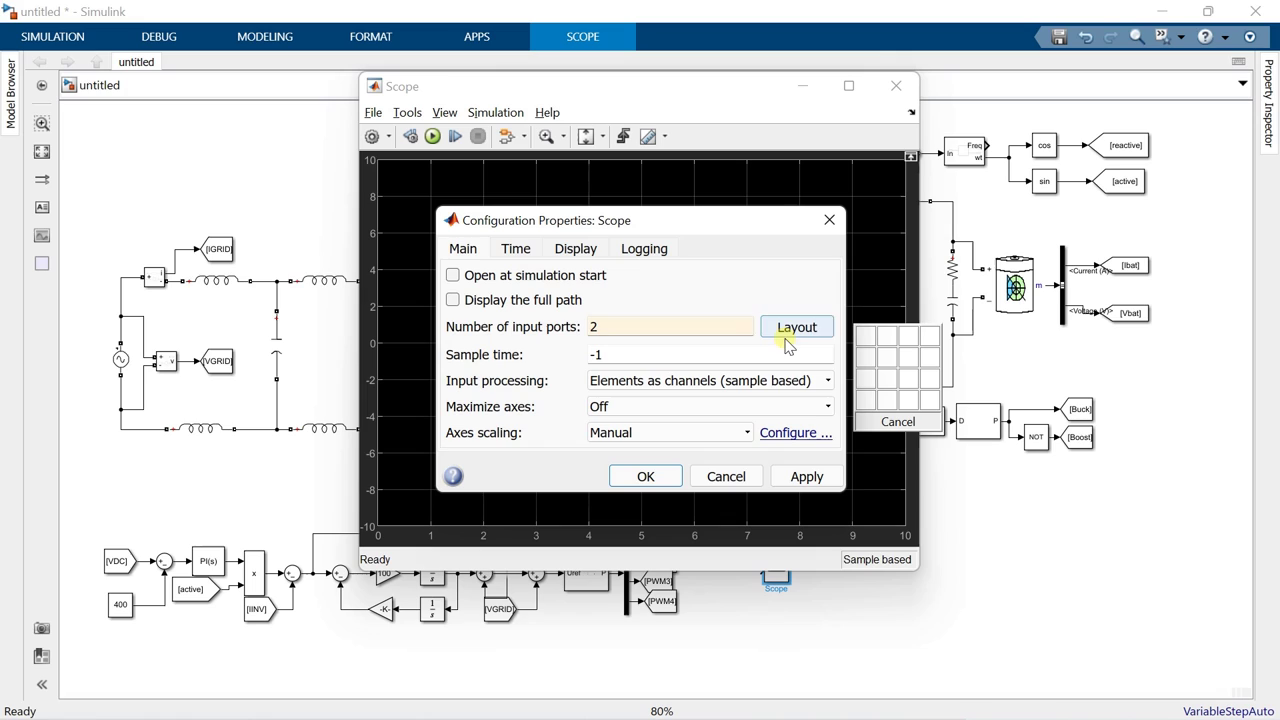
{"action": "left_click", "coordinate": [872, 362]}
{"action": "left_click", "coordinate": [646, 477]}
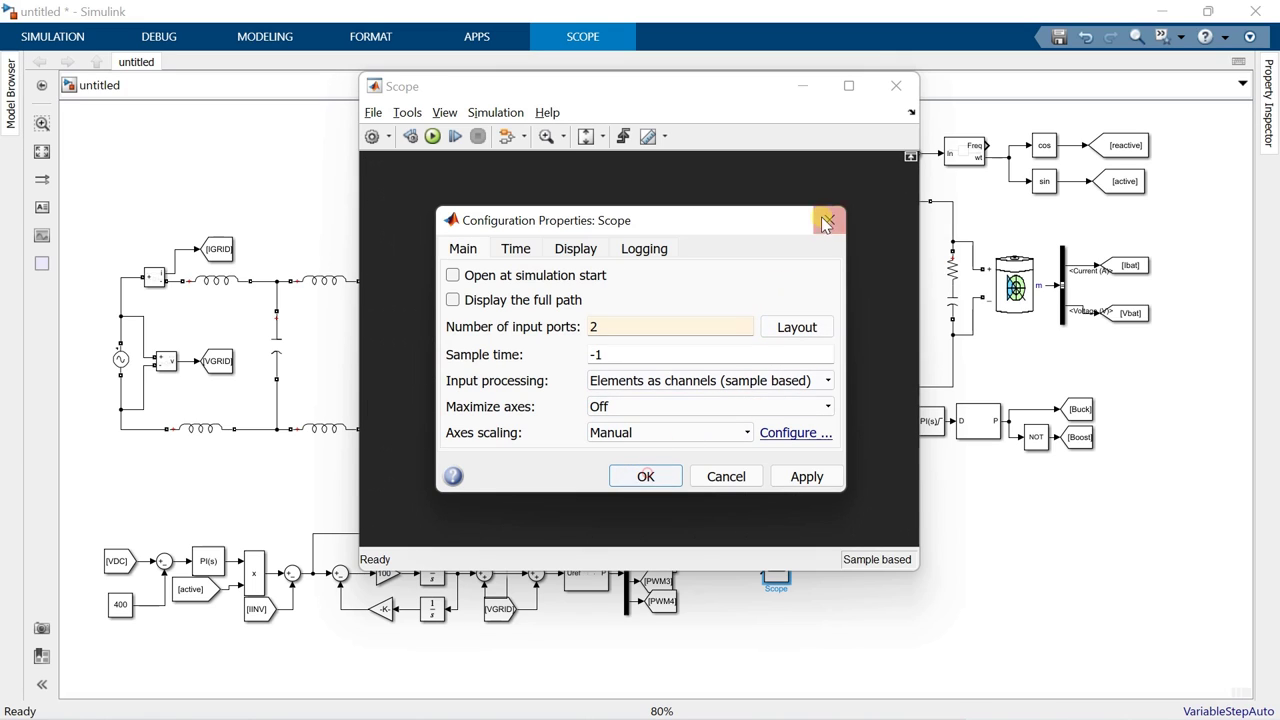
Step: Enlarge the Scope and connect copies of the VGRID and IGRID tags to it
{"action": "left_click", "coordinate": [891, 88]}
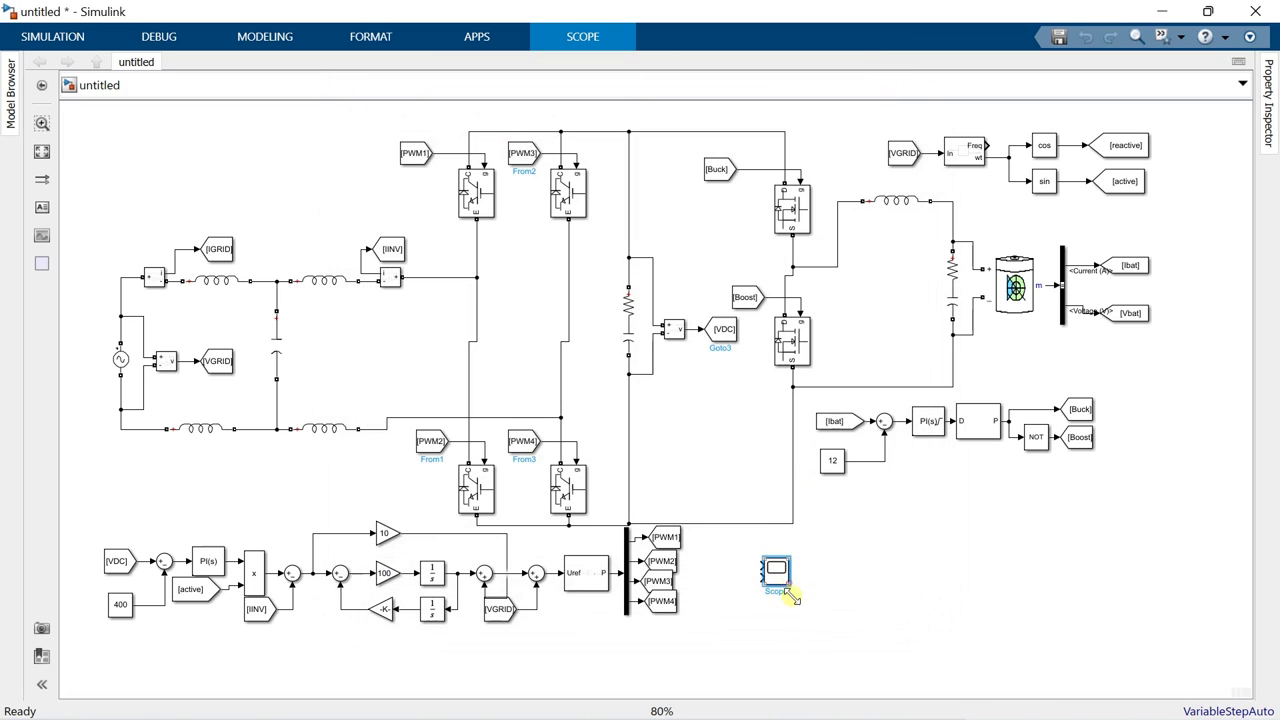
{"action": "mouse_move", "coordinate": [790, 595]}
{"action": "left_mouse_down"}
{"action": "mouse_move", "coordinate": [803, 624]}
{"action": "mouse_move", "coordinate": [798, 594]}
{"action": "left_mouse_up"}
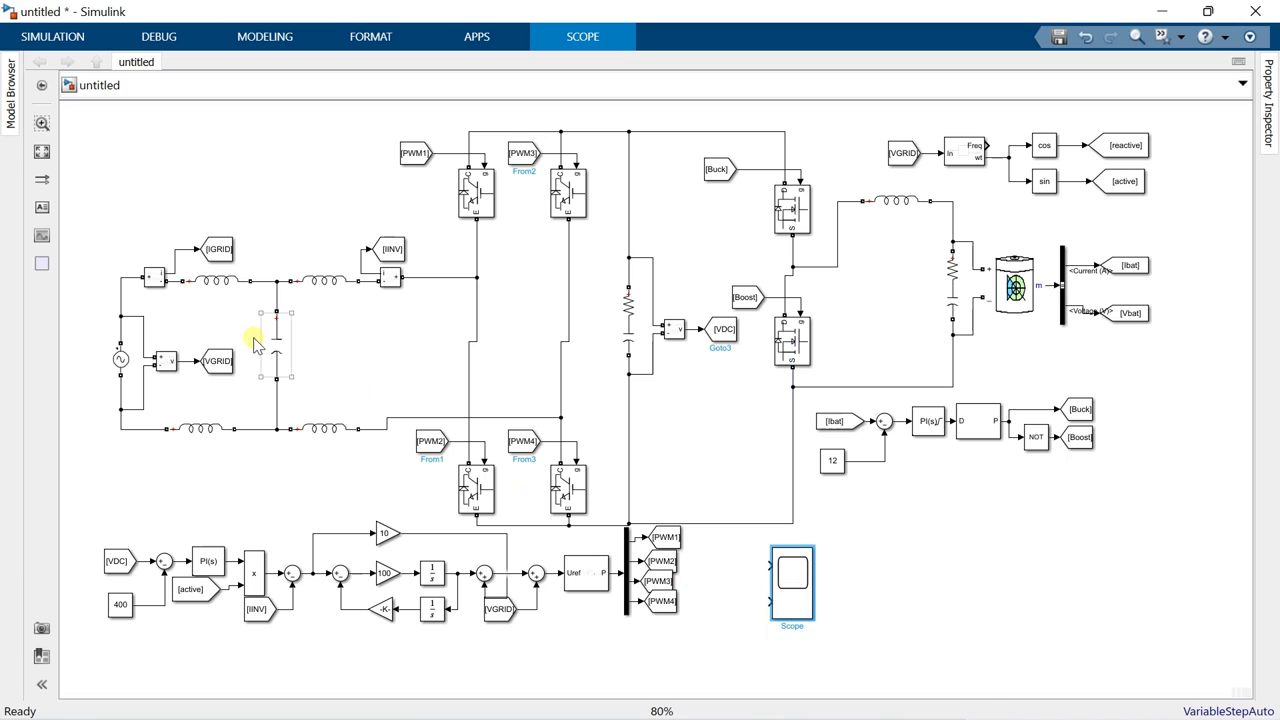
{"action": "left_click", "coordinate": [217, 360]}
{"action": "left_click_drag", "start_coordinate": [240, 368], "coordinate": [736, 563]}
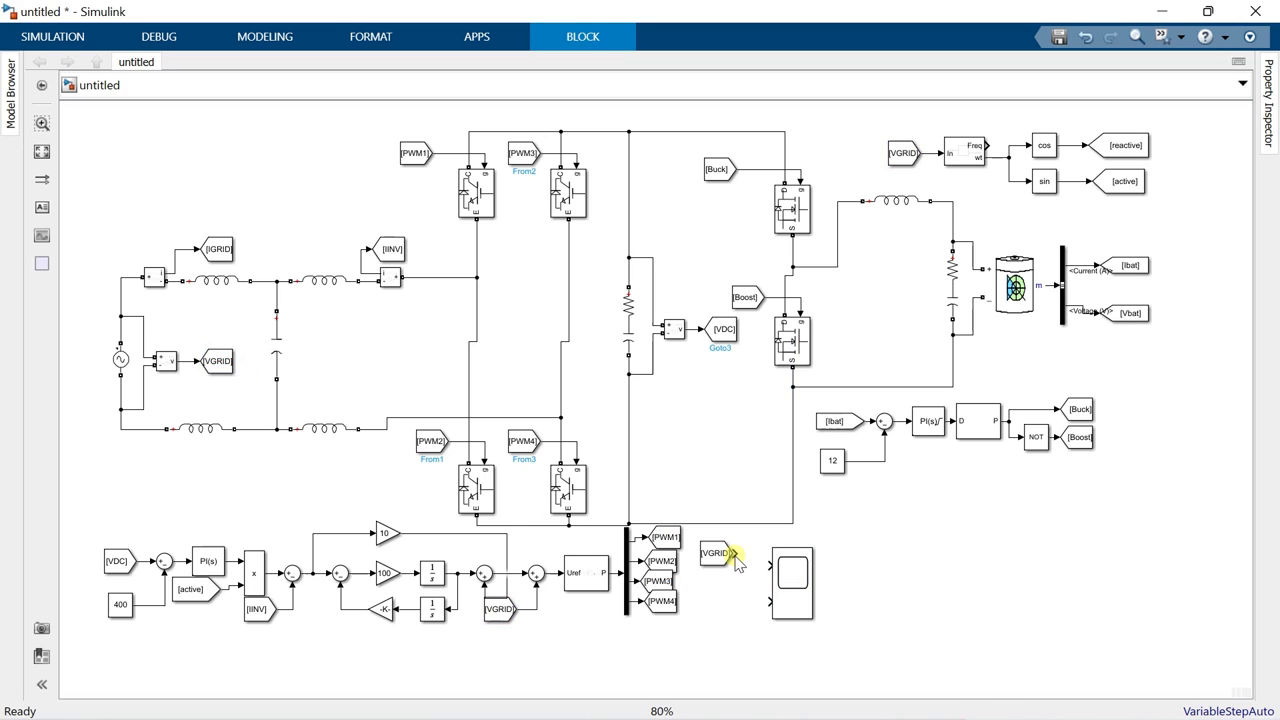
{"action": "left_click", "coordinate": [218, 249]}
{"action": "left_click_drag", "start_coordinate": [242, 254], "coordinate": [925, 590]}
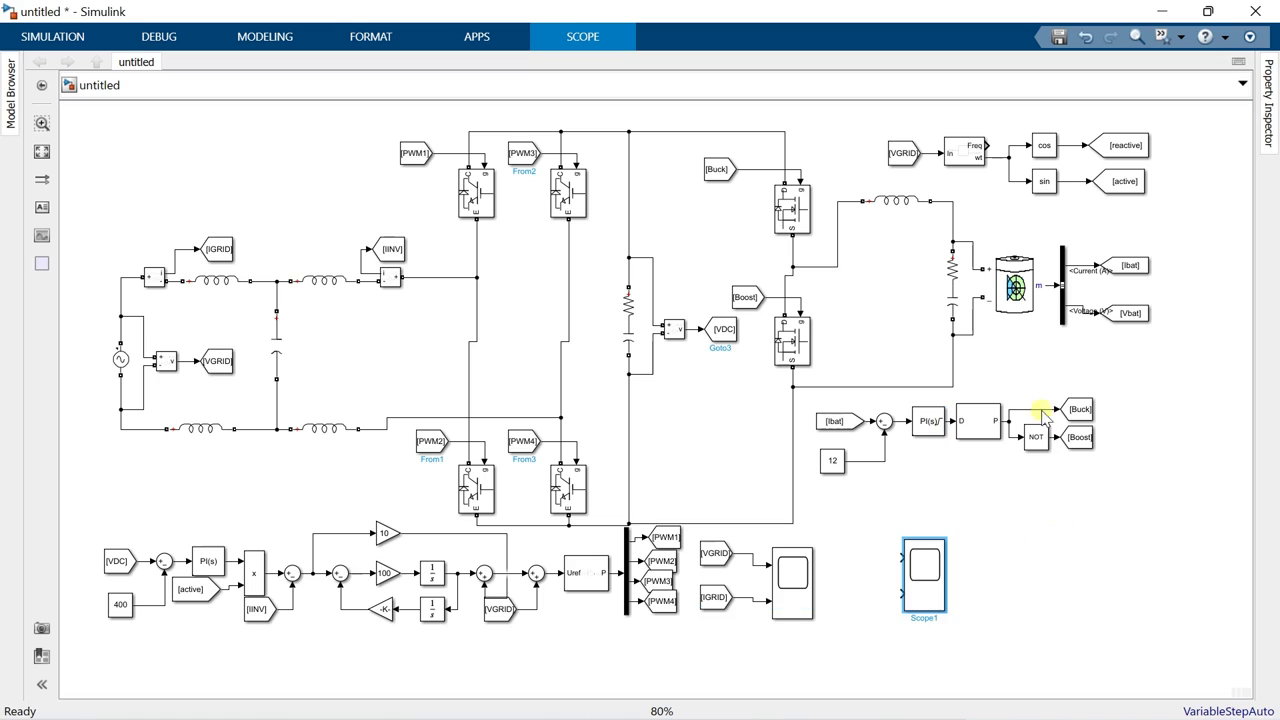
Step: Connect copies of the Ibat and Vbat tags to Scope1's two inputs
{"action": "left_click", "coordinate": [1128, 266]}
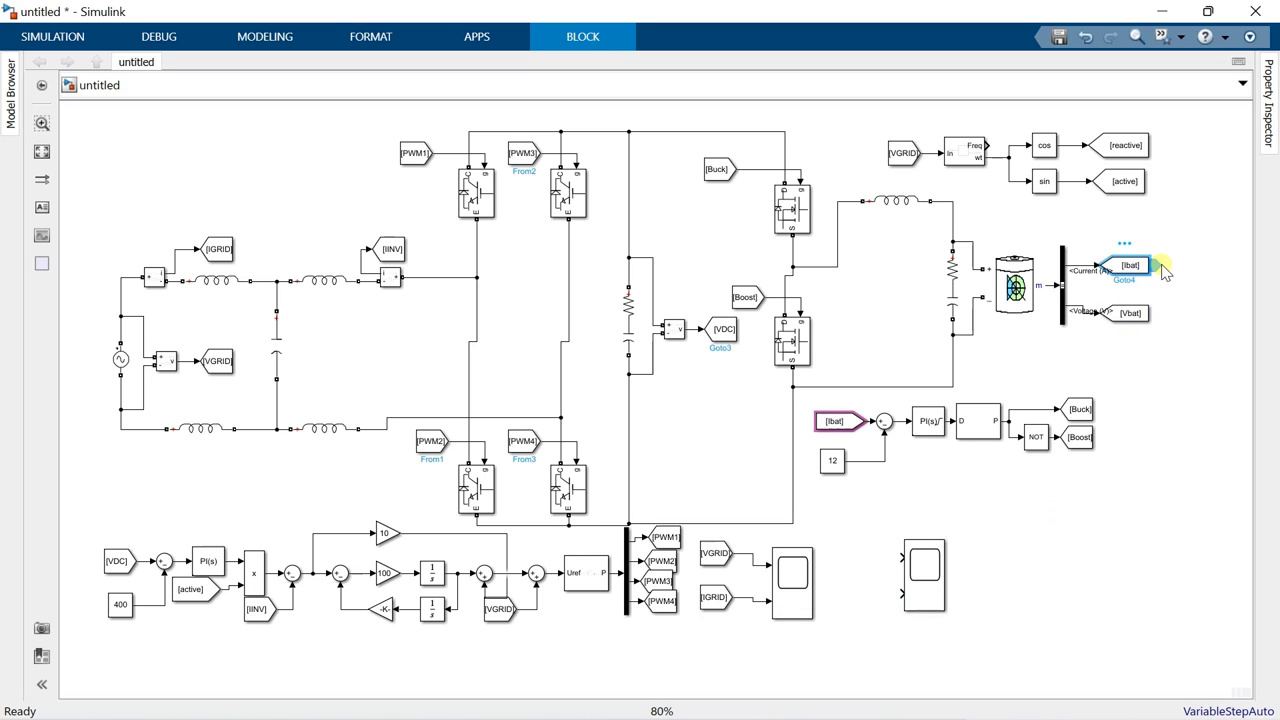
{"action": "left_click_drag", "start_coordinate": [1163, 272], "coordinate": [906, 558]}
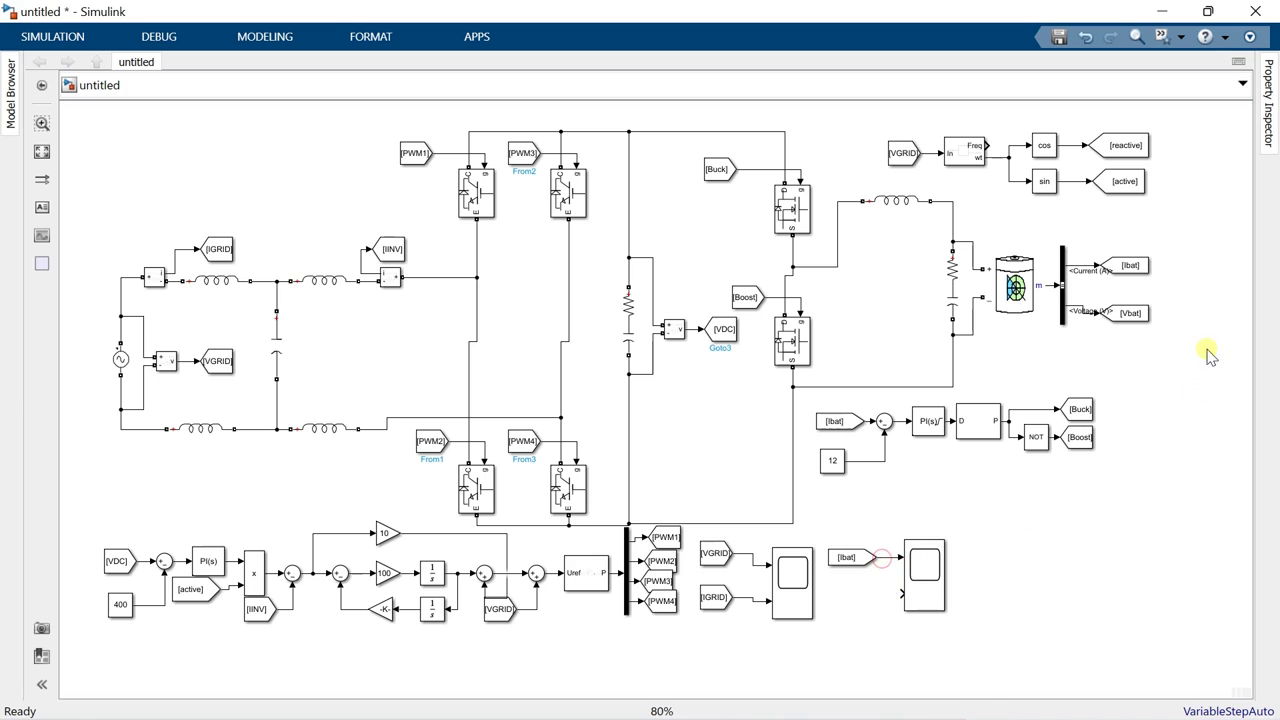
{"action": "left_click_drag", "start_coordinate": [1160, 320], "coordinate": [906, 595]}
Step: Add a third, enlarged scope fed by a copy of the VDC tag
{"action": "type", "text": "scop"}
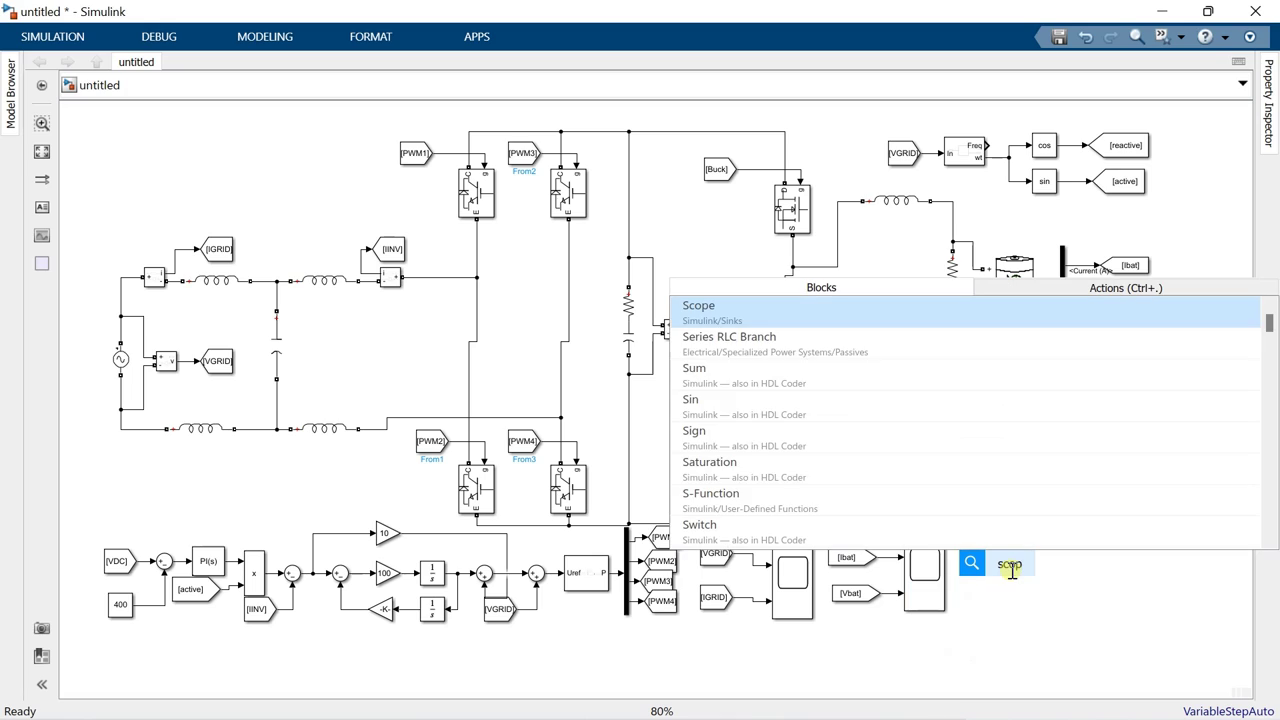
{"action": "left_click", "coordinate": [733, 320]}
{"action": "left_click_drag", "start_coordinate": [1018, 588], "coordinate": [1050, 604]}
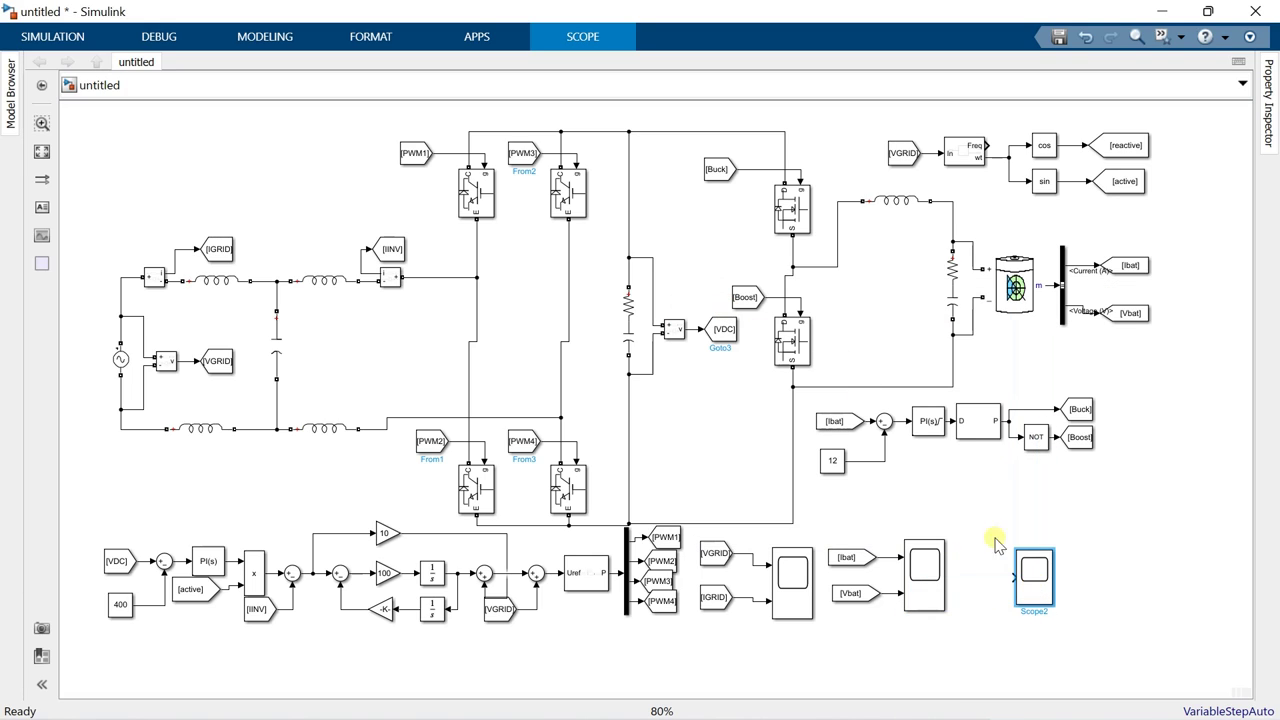
{"action": "left_click_drag", "start_coordinate": [740, 333], "coordinate": [1020, 577]}
{"action": "left_click", "coordinate": [1003, 580]}
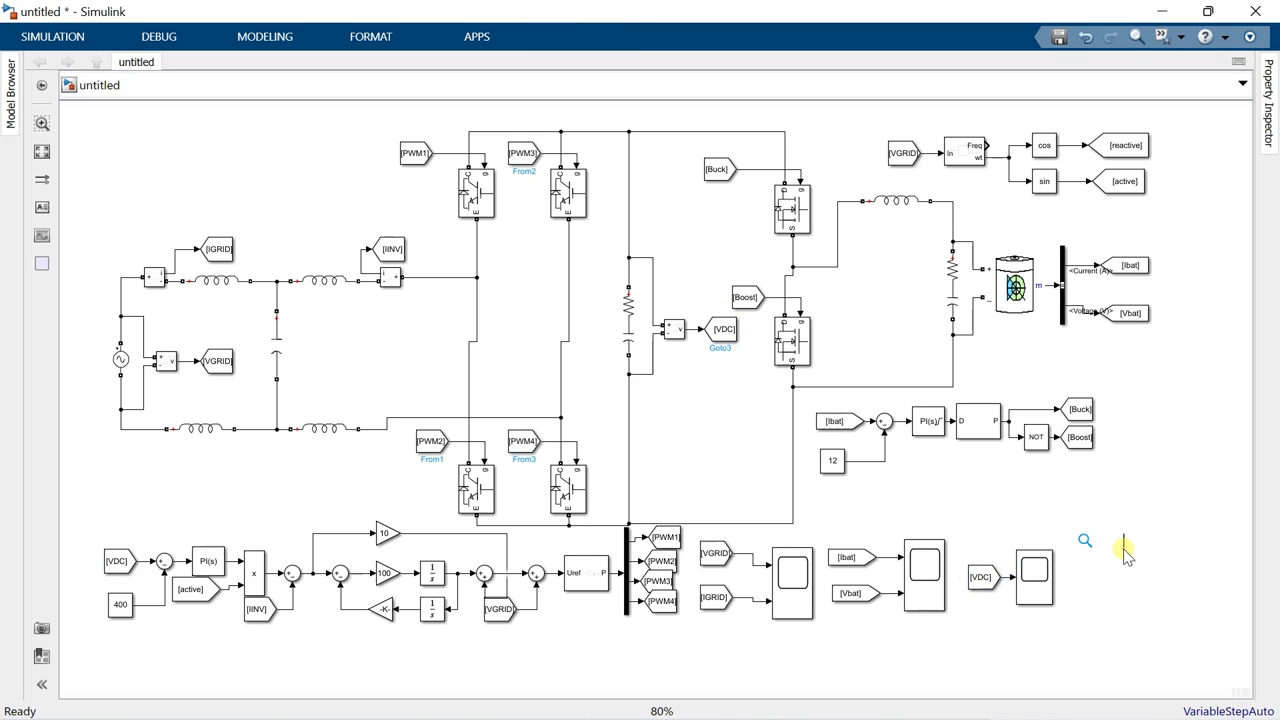
{"action": "type", "text": "power"}
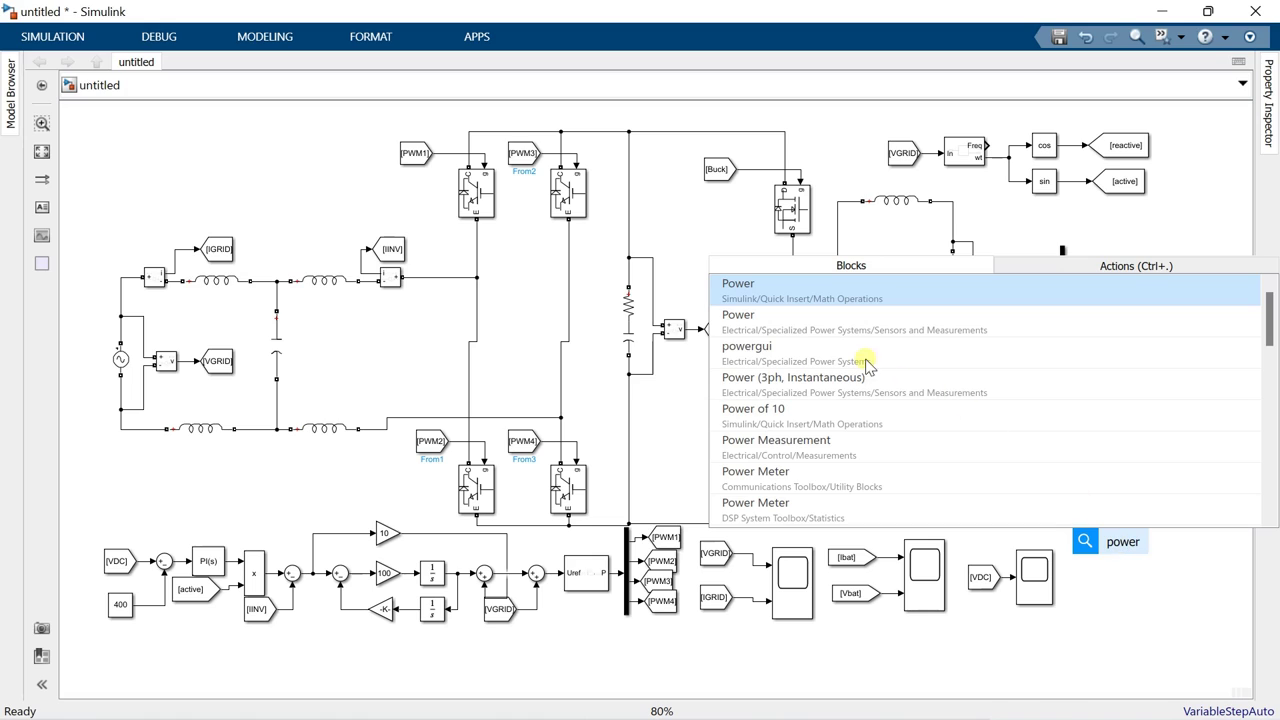
Step: Add a powergui block set to Discrete simulation with a 1e-6 s sample time
{"action": "left_click", "coordinate": [840, 350]}
{"action": "left_click_drag", "start_coordinate": [1114, 545], "coordinate": [1130, 580]}
{"action": "double_click", "coordinate": [1130, 578]}
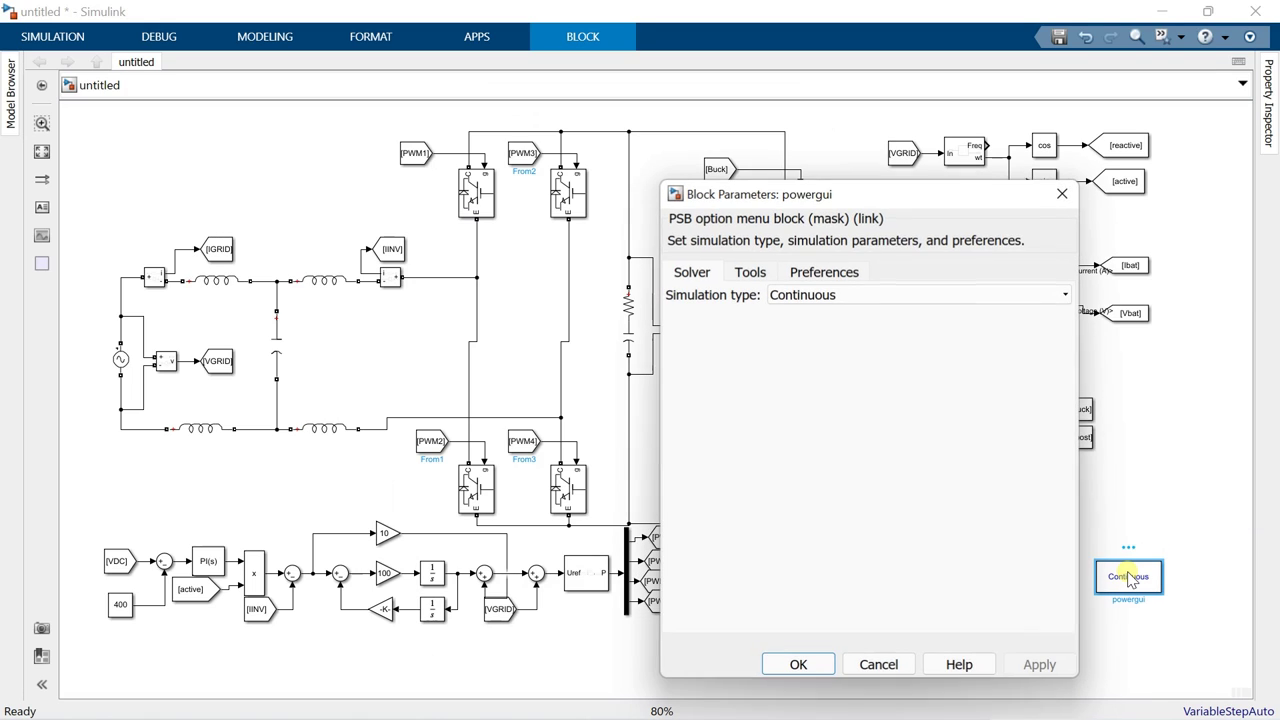
{"action": "left_click", "coordinate": [840, 296]}
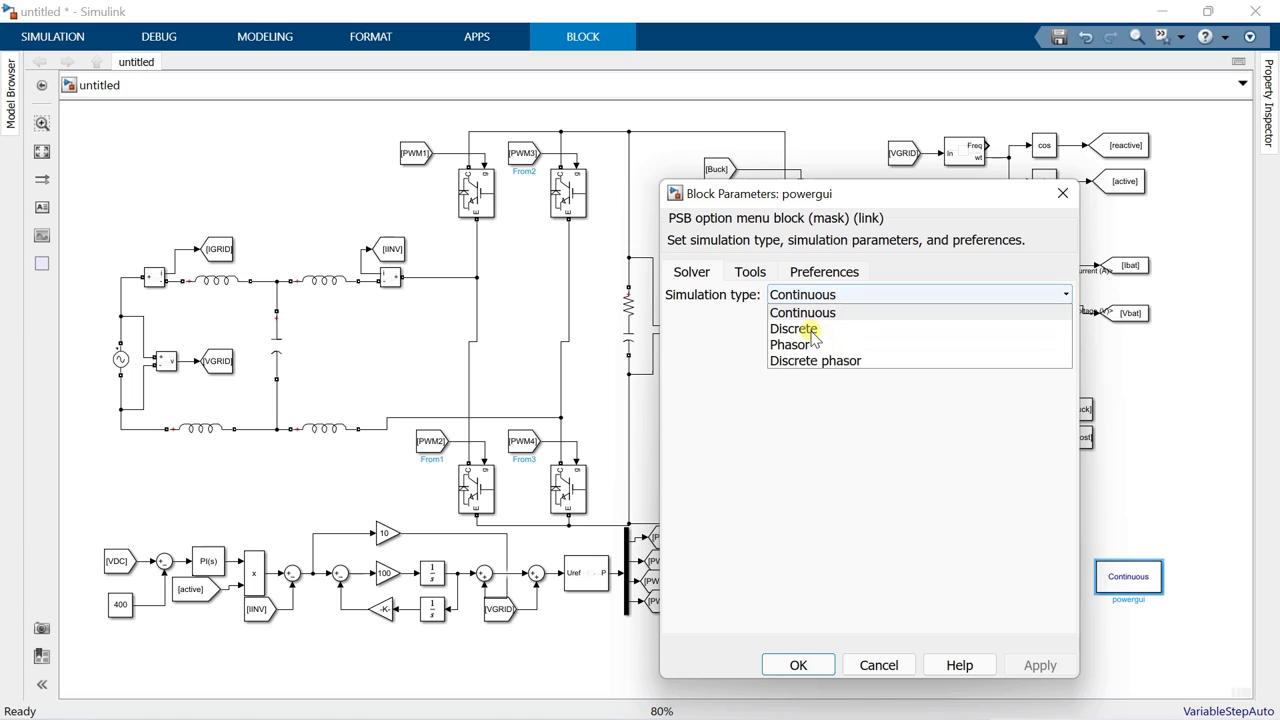
{"action": "left_click", "coordinate": [811, 330]}
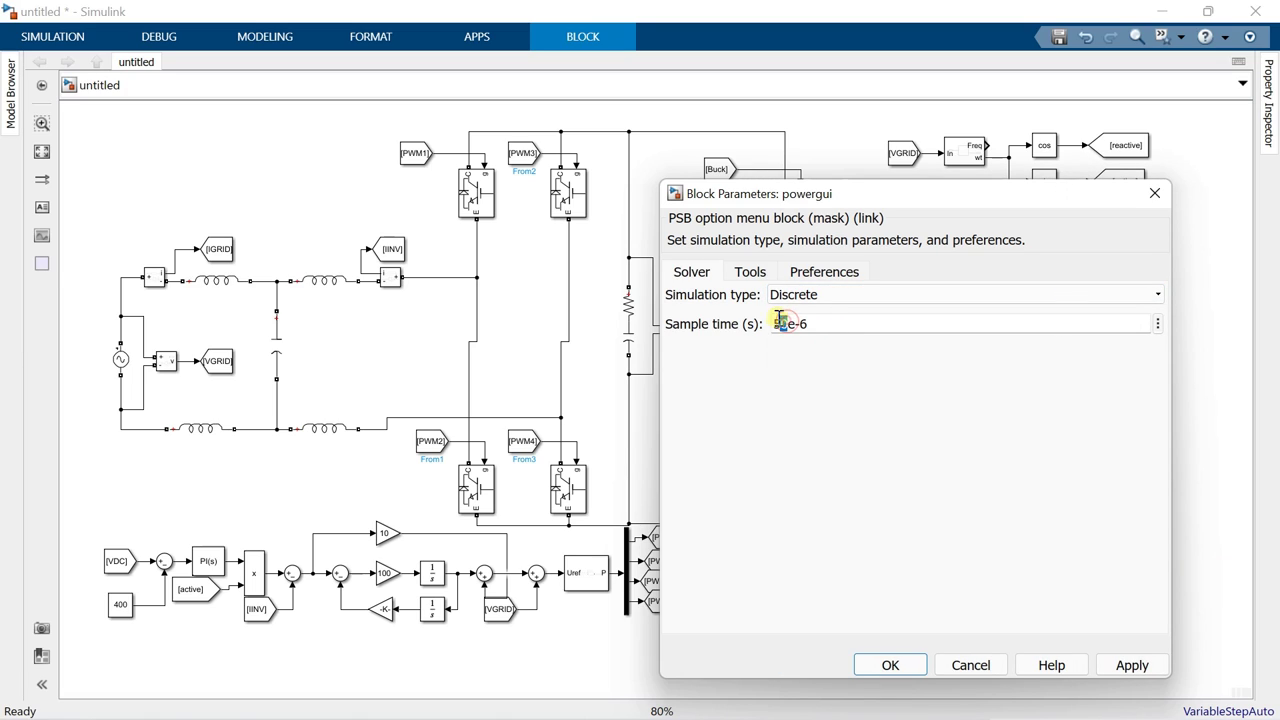
{"action": "type", "text": "1"}
{"action": "left_click", "coordinate": [888, 660]}
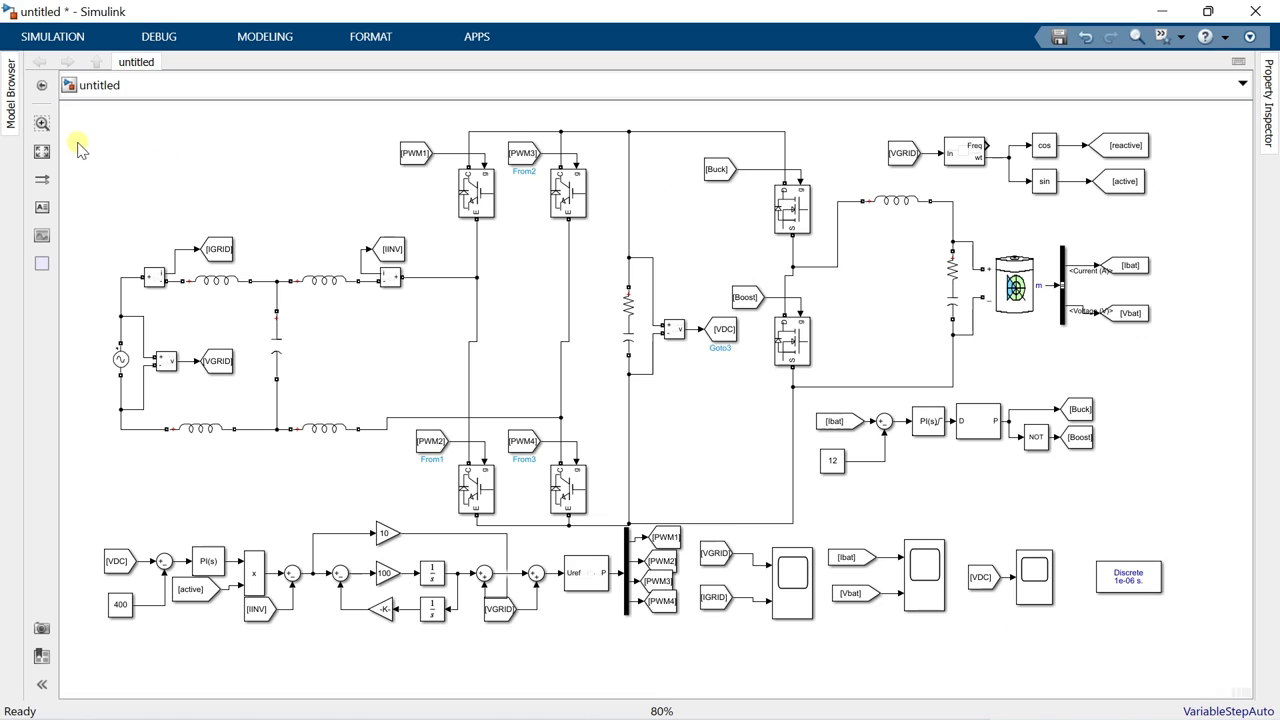
Step: Fit the diagram to the window and open the Model Settings
{"action": "left_click", "coordinate": [42, 151]}
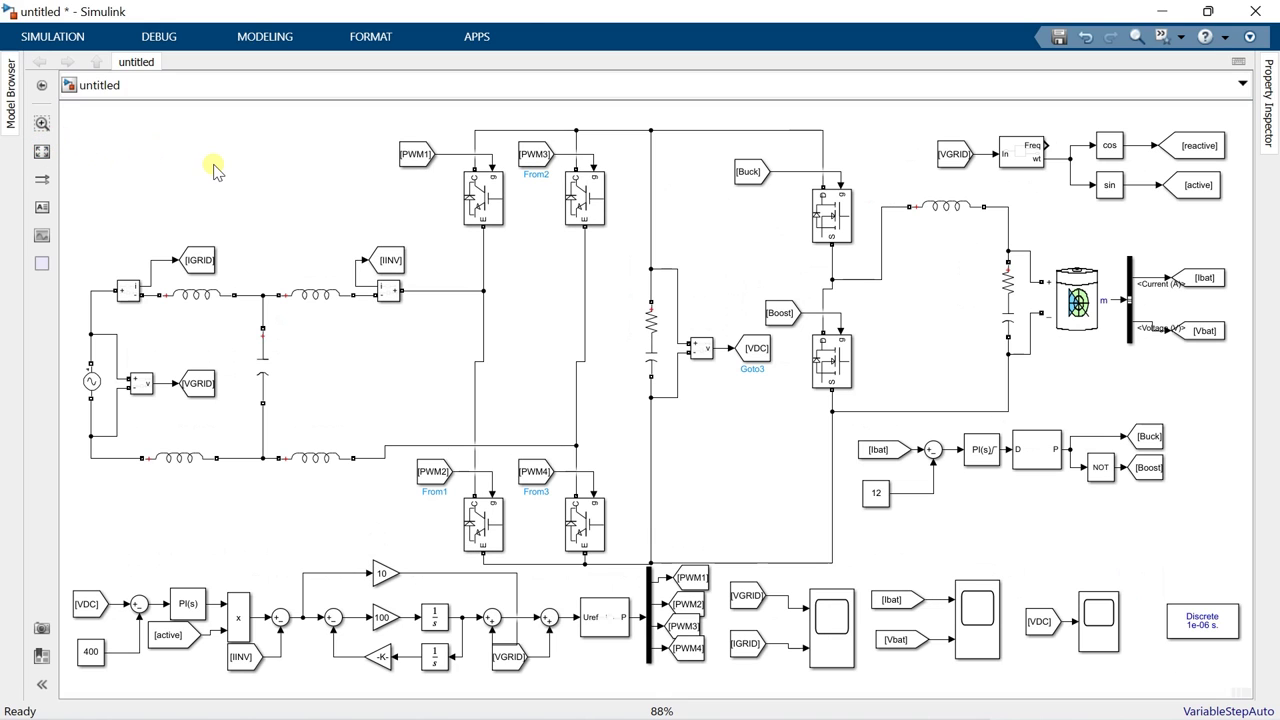
{"action": "left_click", "coordinate": [262, 36]}
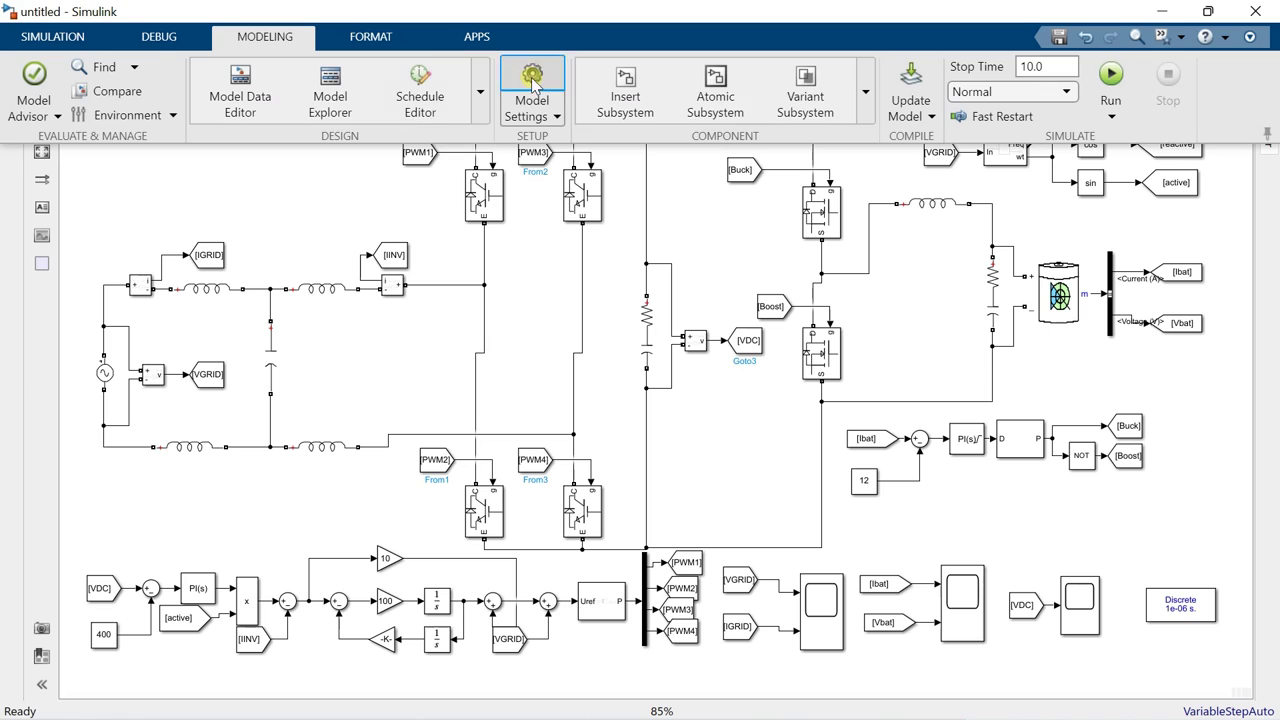
{"action": "left_click", "coordinate": [532, 85]}
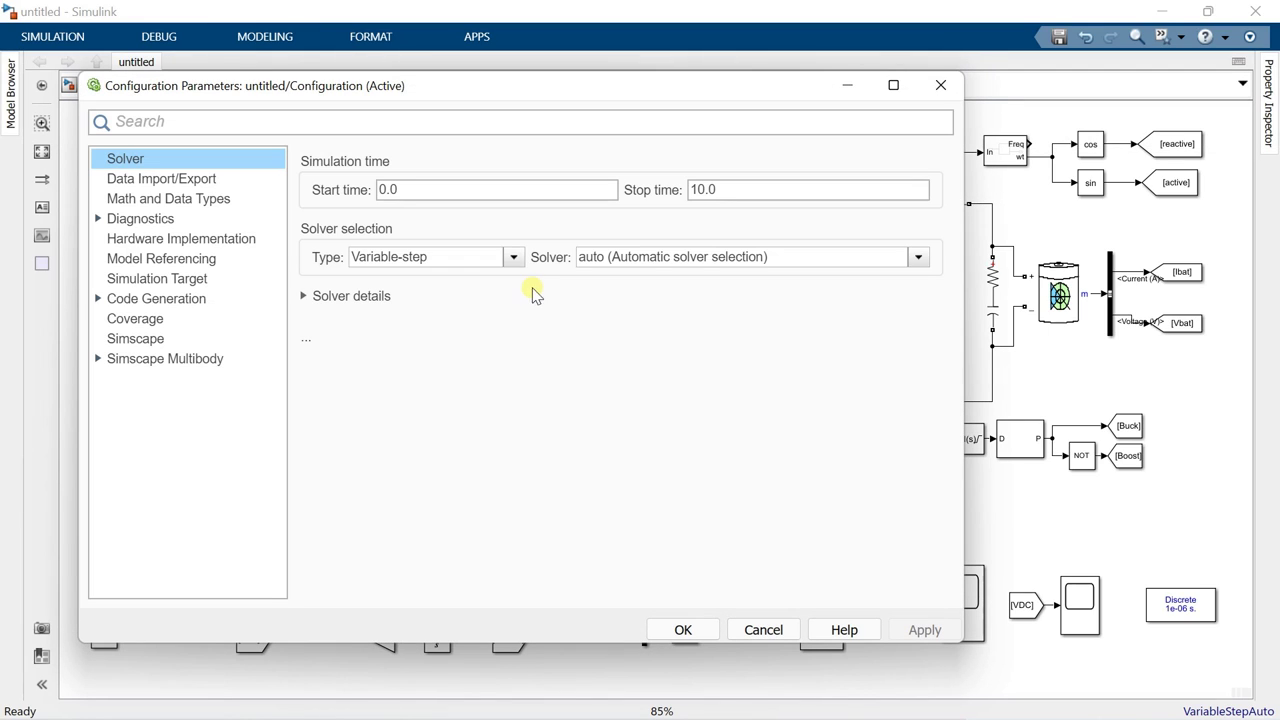
Step: Choose the variable-step ode23t (mod. stiff/Trapezoidal) solver and apply it
{"action": "left_click", "coordinate": [500, 257]}
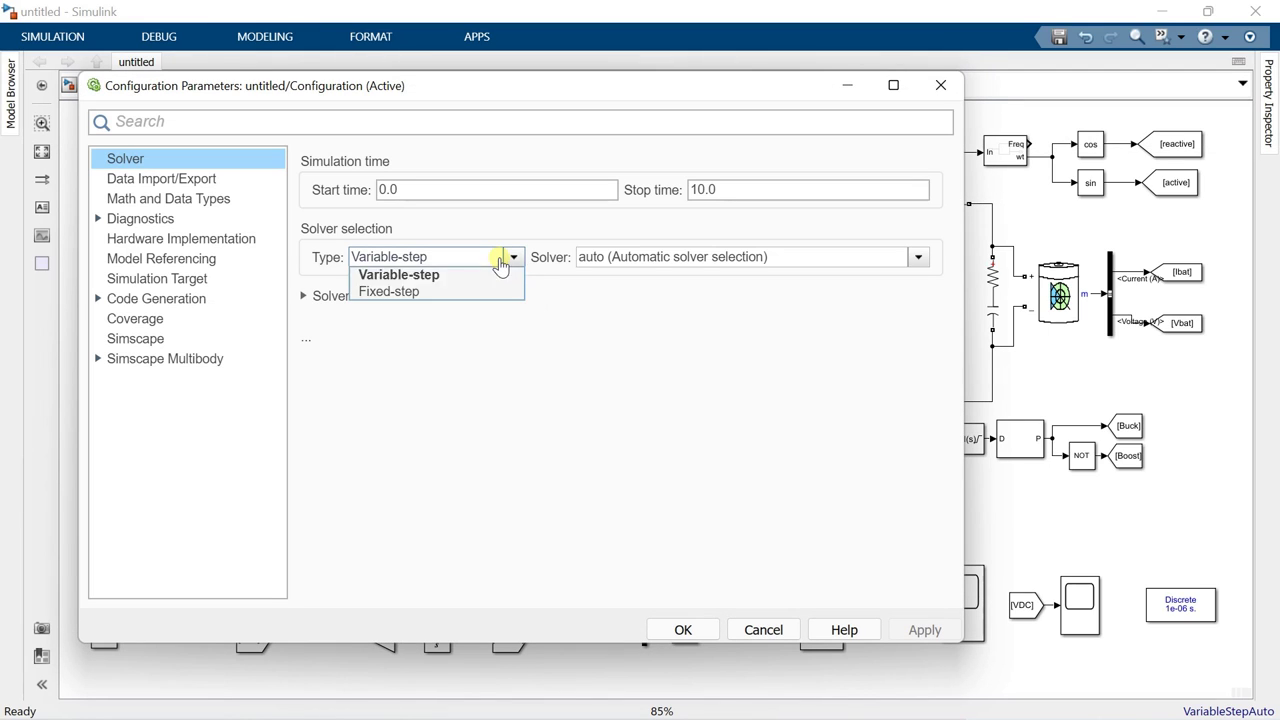
{"action": "left_click", "coordinate": [498, 257]}
{"action": "left_click", "coordinate": [583, 257]}
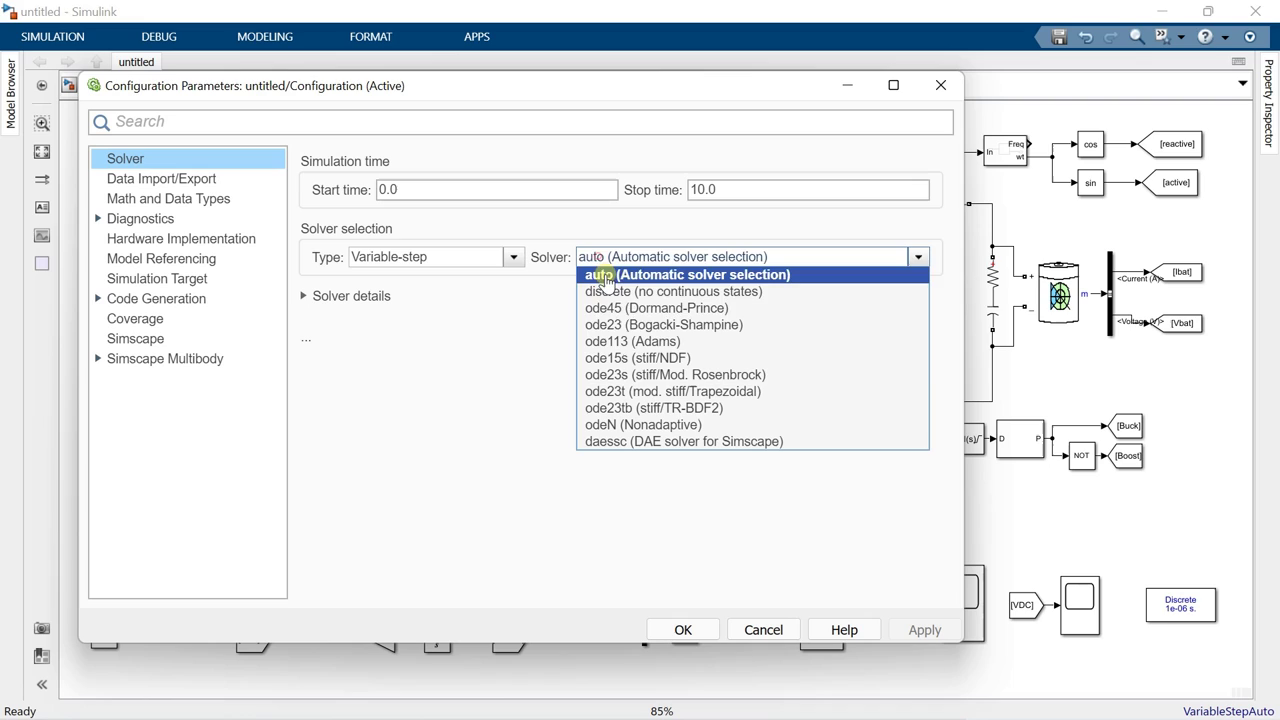
{"action": "left_click", "coordinate": [647, 389]}
{"action": "left_click", "coordinate": [686, 629]}
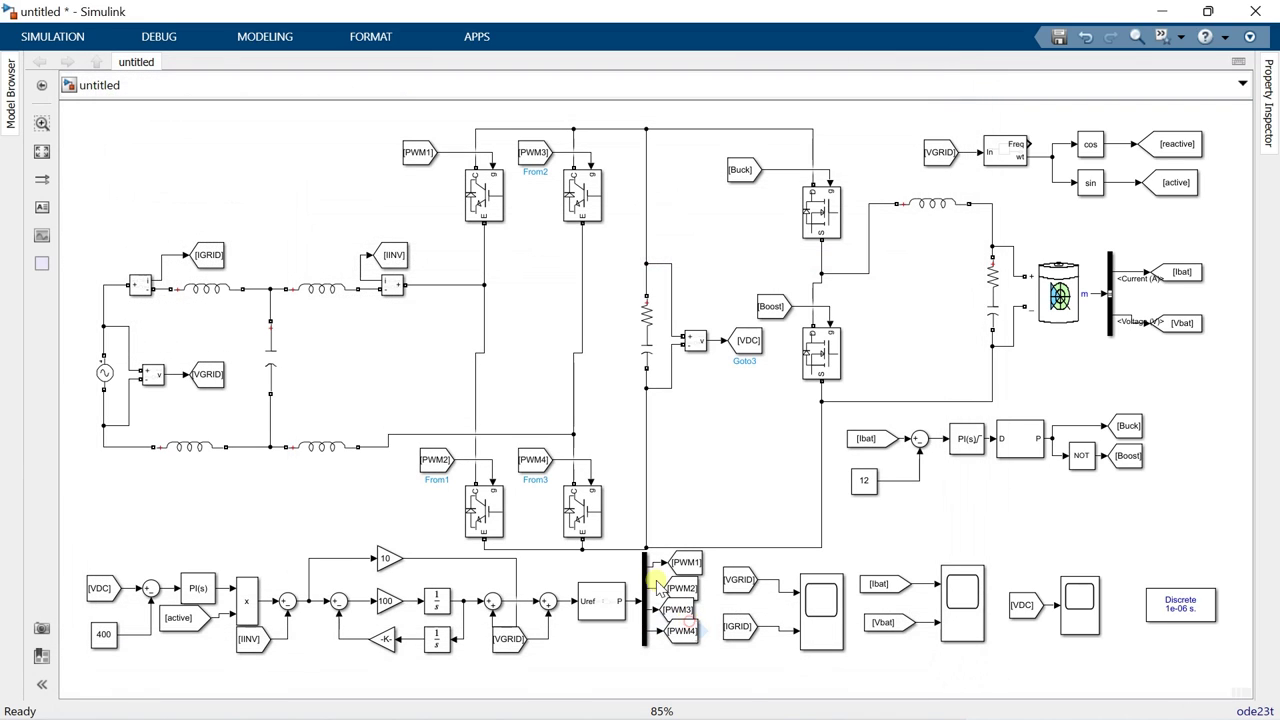
{"action": "left_click", "coordinate": [79, 37]}
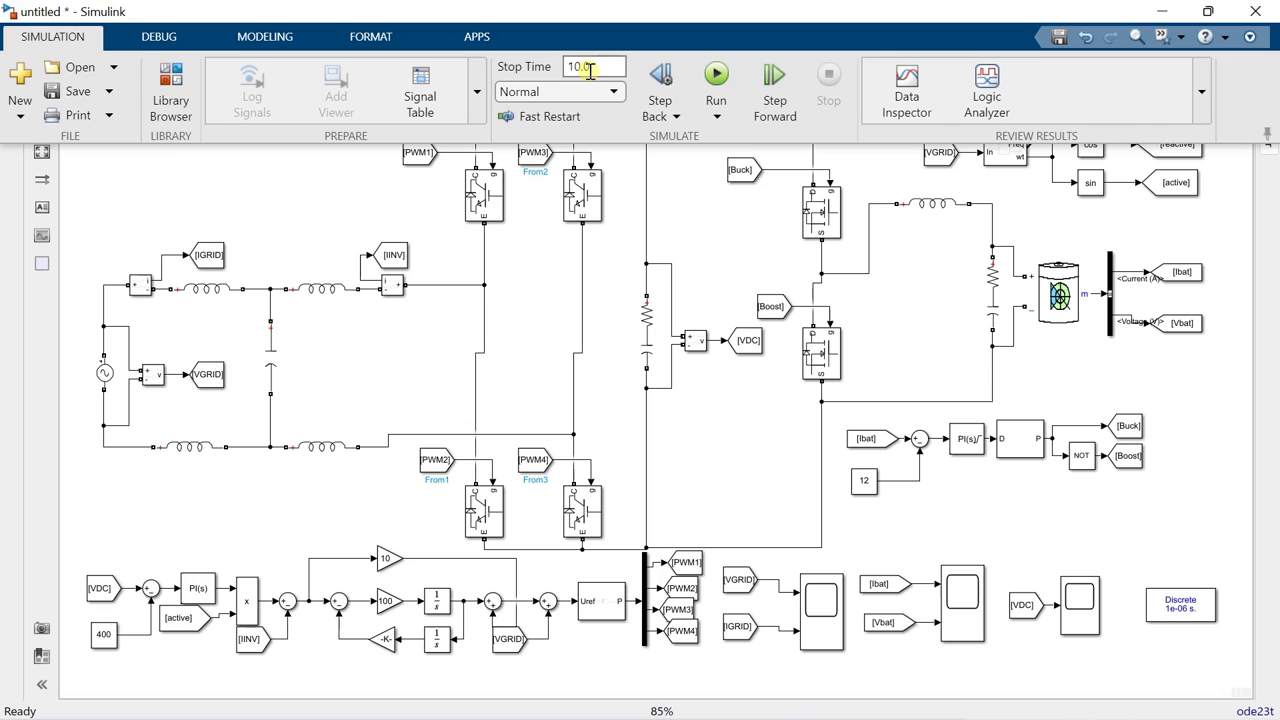
Step: Run the 10-second simulation until it completes
{"action": "left_click", "coordinate": [716, 78]}
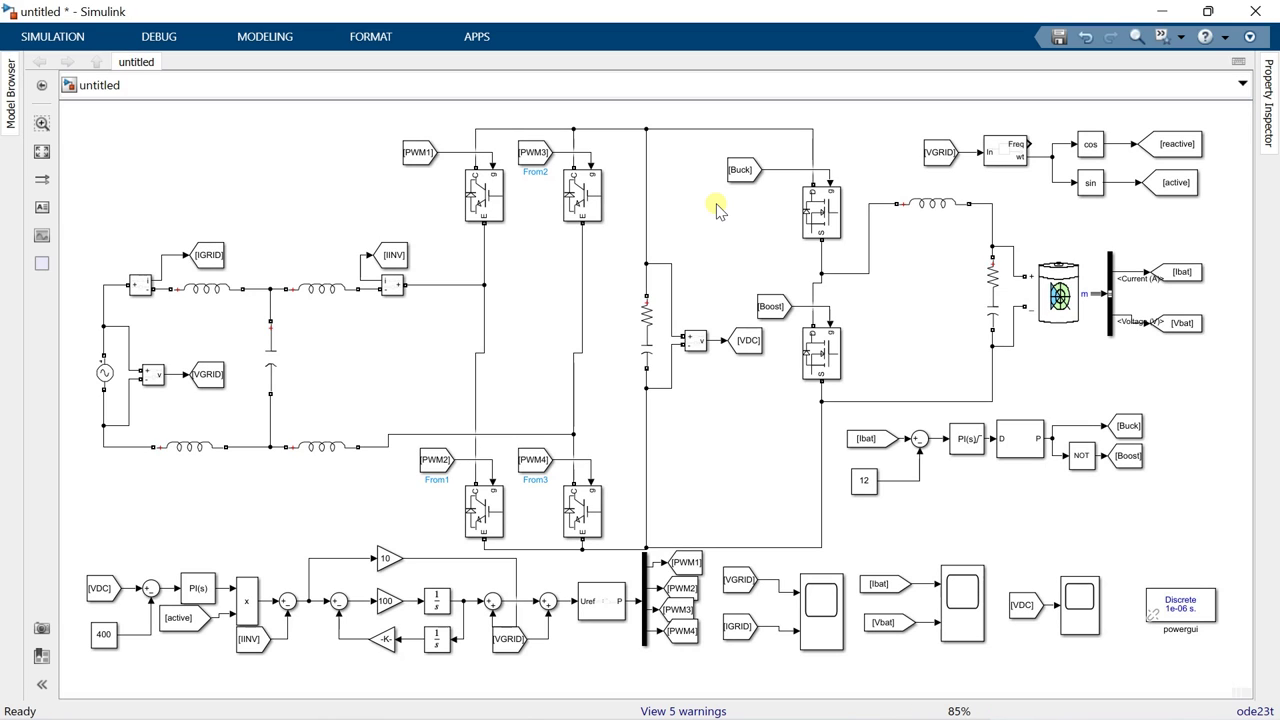
Step: Open the grid scope full-screen and zoom its time axis to about 0.81–0.99 s
{"action": "double_click", "coordinate": [820, 605]}
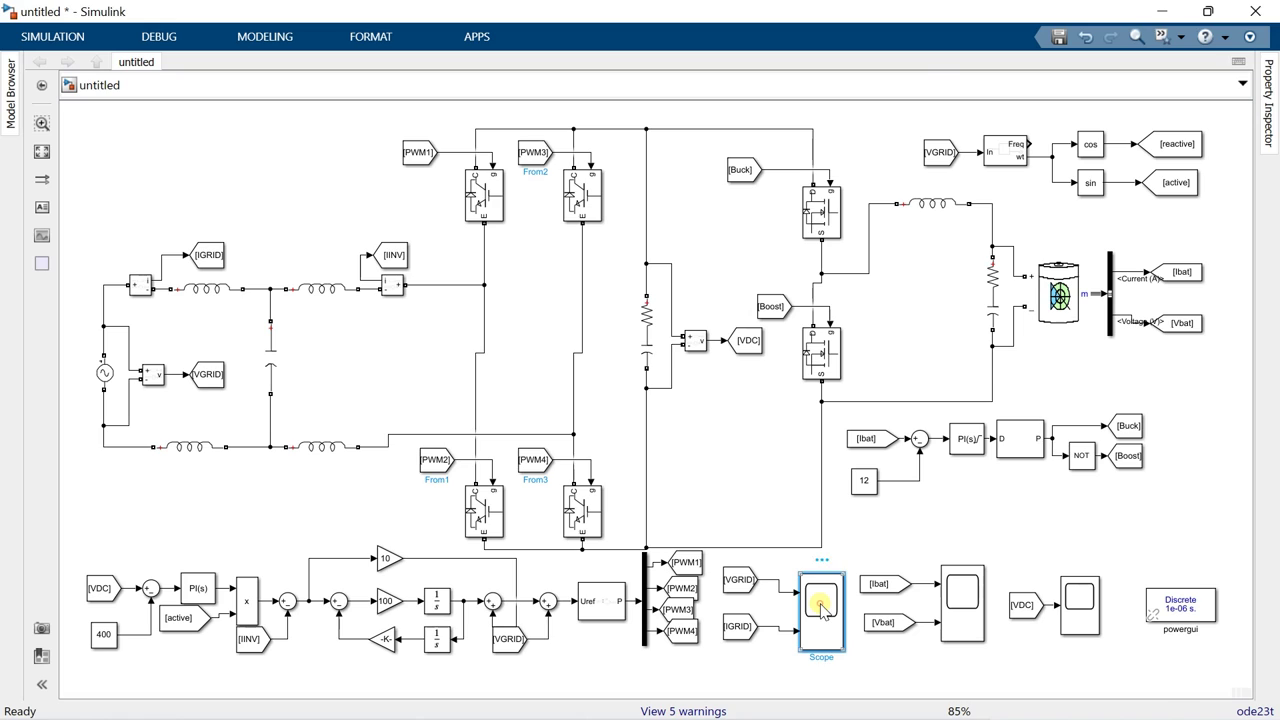
{"action": "left_click", "coordinate": [848, 87]}
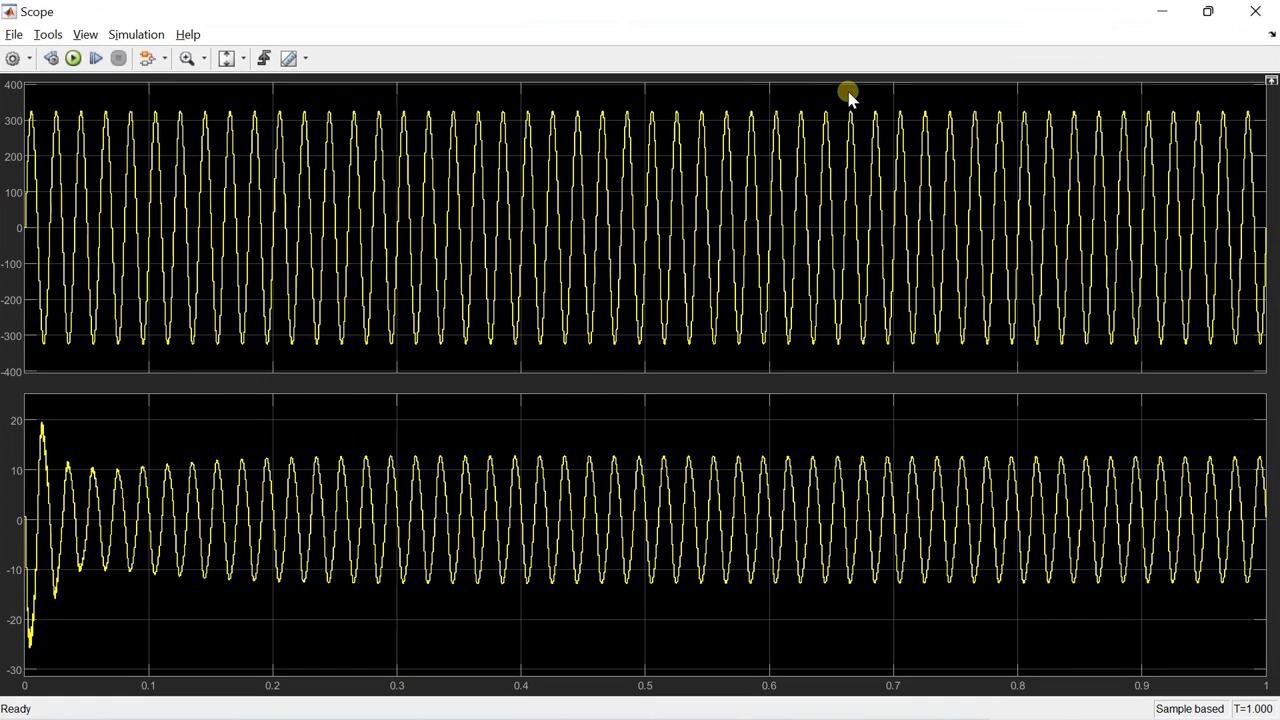
{"action": "left_click", "coordinate": [205, 60]}
{"action": "left_click", "coordinate": [188, 104]}
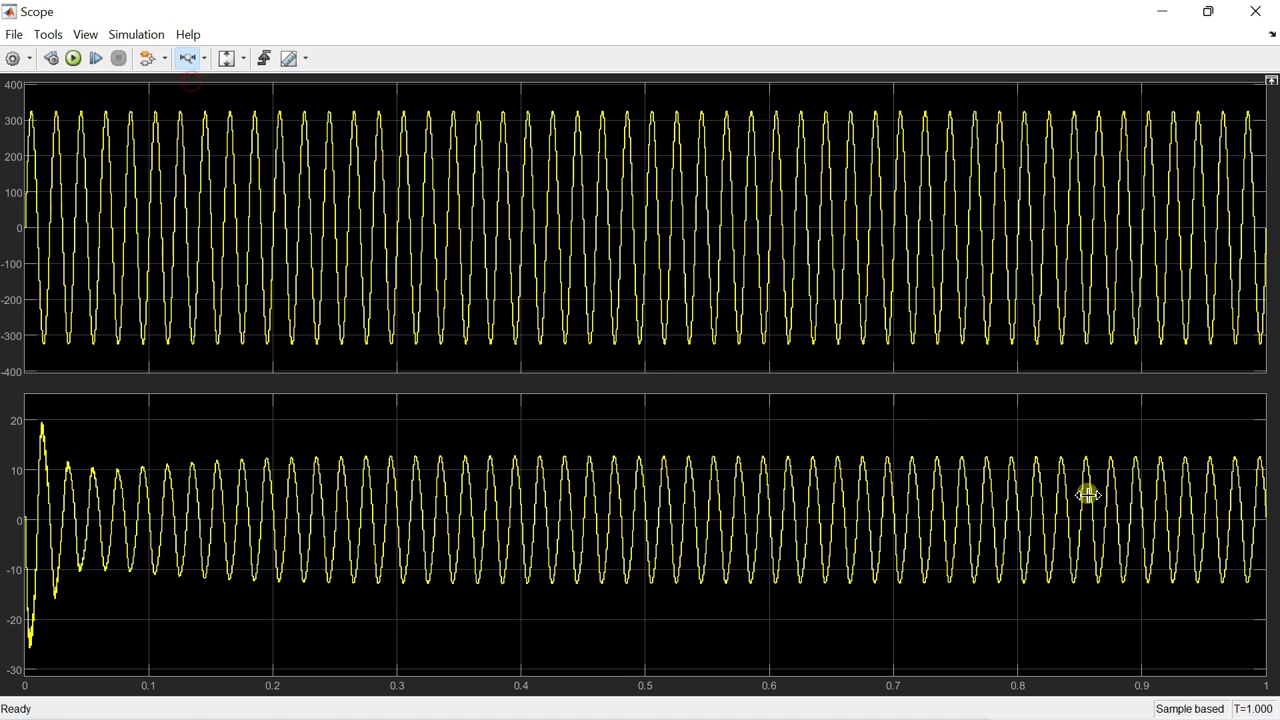
{"action": "left_click_drag", "start_coordinate": [1043, 509], "coordinate": [1262, 535]}
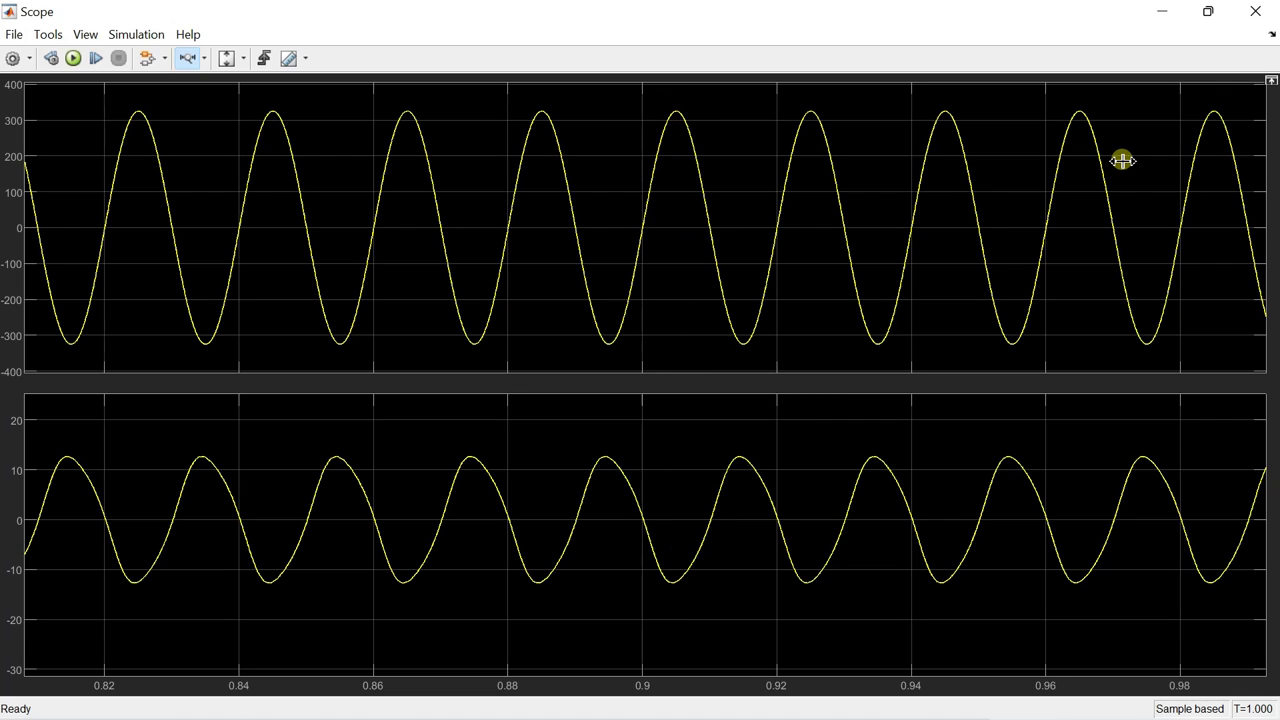
{"action": "left_click", "coordinate": [1255, 11]}
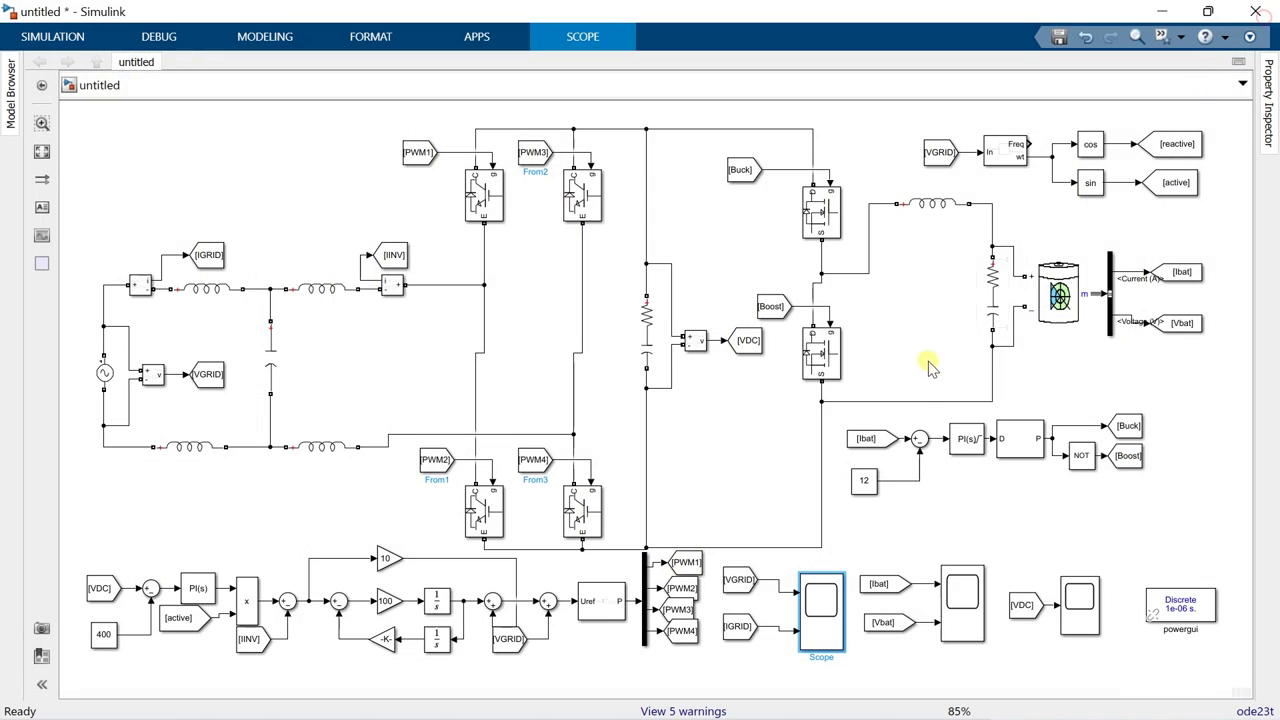
{"action": "left_click", "coordinate": [961, 610]}
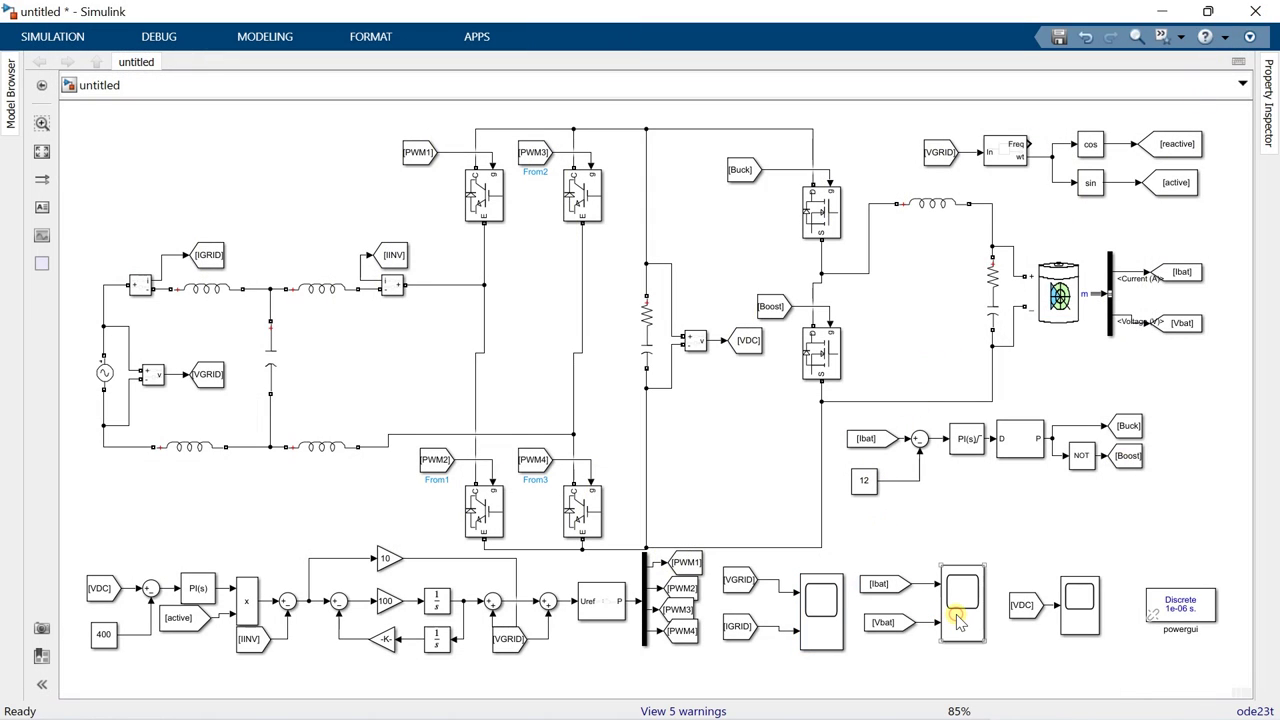
{"action": "double_click", "coordinate": [958, 620]}
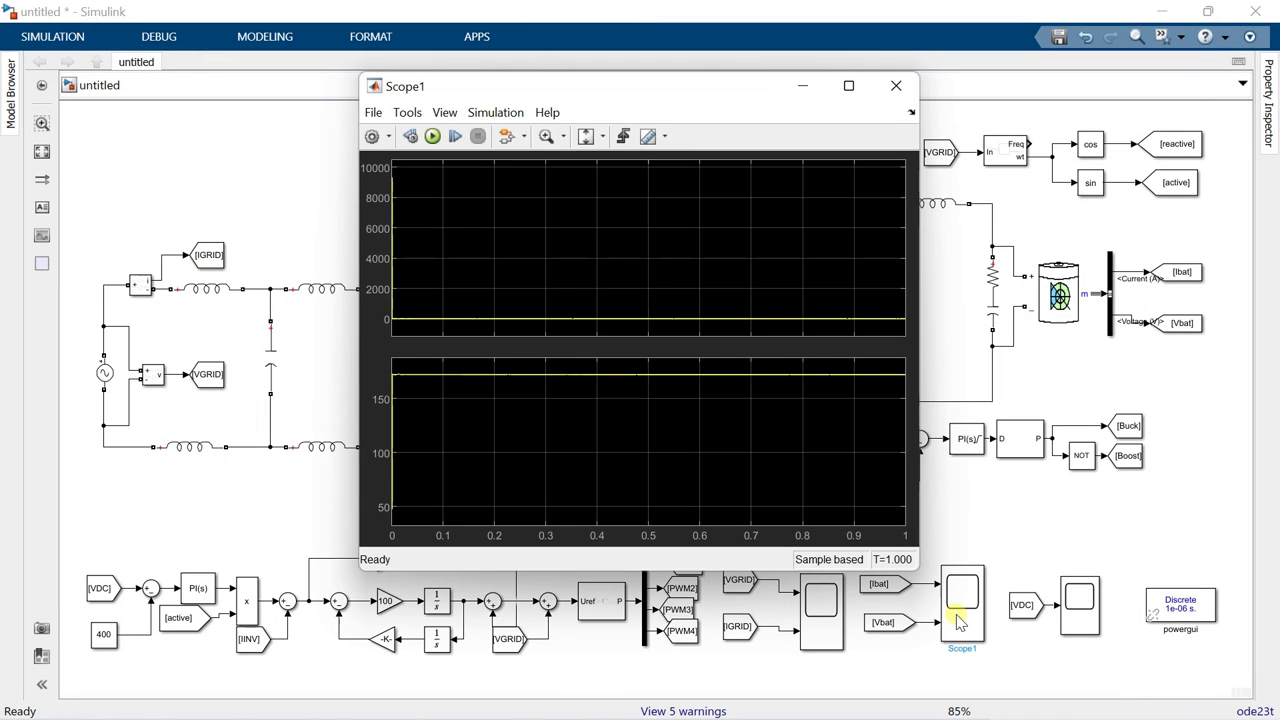
{"action": "left_click", "coordinate": [852, 84]}
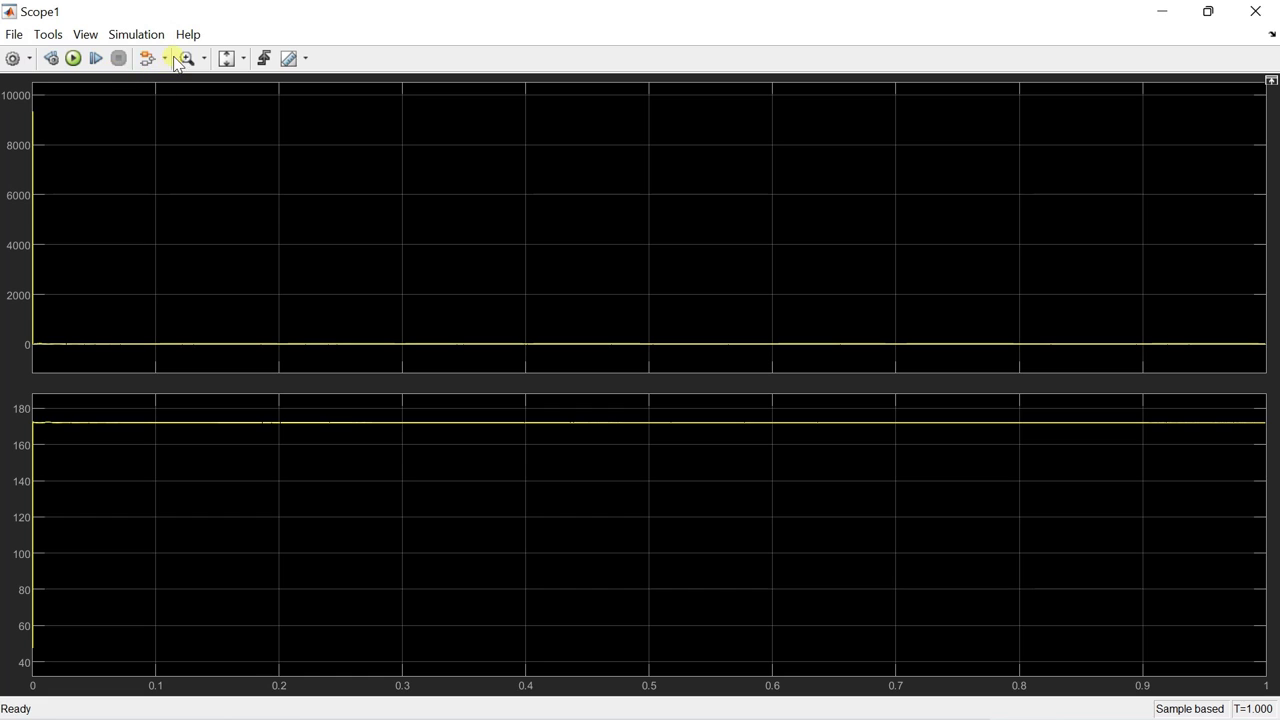
{"action": "left_click", "coordinate": [181, 62]}
{"action": "left_click_drag", "start_coordinate": [1033, 333], "coordinate": [1252, 358]}
{"action": "left_click_drag", "start_coordinate": [838, 170], "coordinate": [1229, 231]}
{"action": "left_click_drag", "start_coordinate": [800, 187], "coordinate": [1270, 285]}
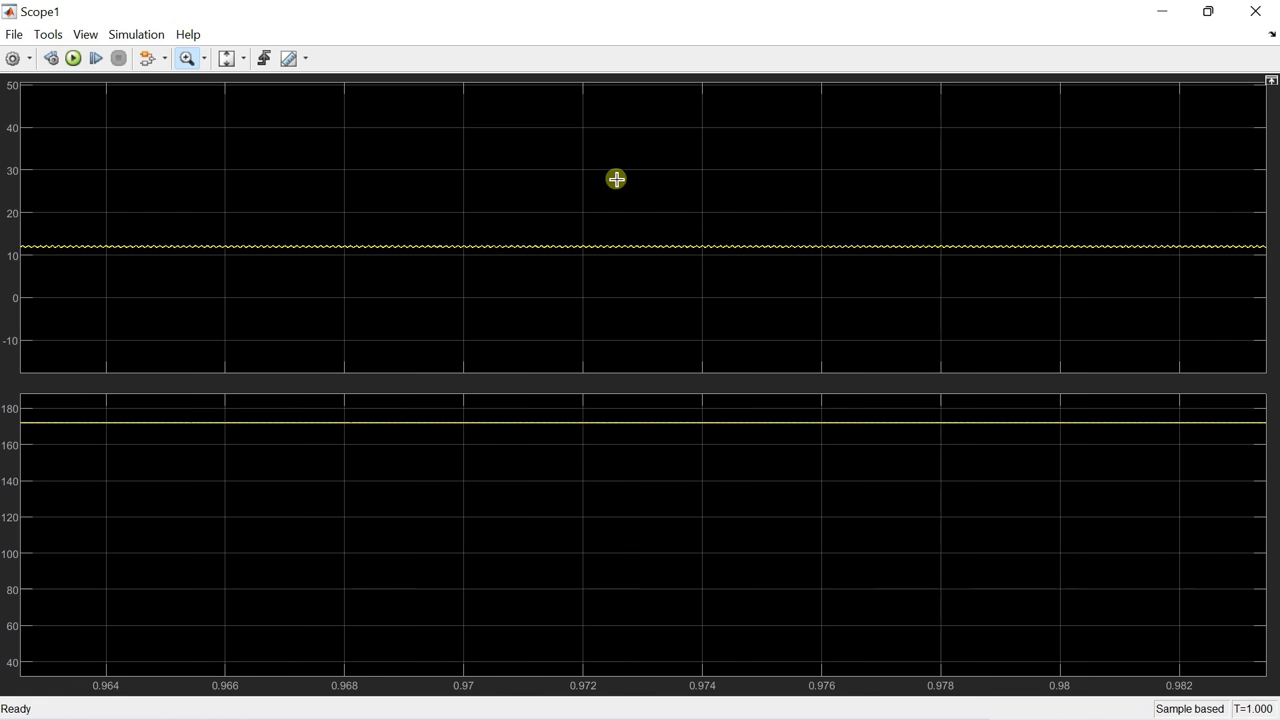
{"action": "left_click_drag", "start_coordinate": [615, 178], "coordinate": [1272, 294]}
{"action": "left_click_drag", "start_coordinate": [530, 153], "coordinate": [1161, 320]}
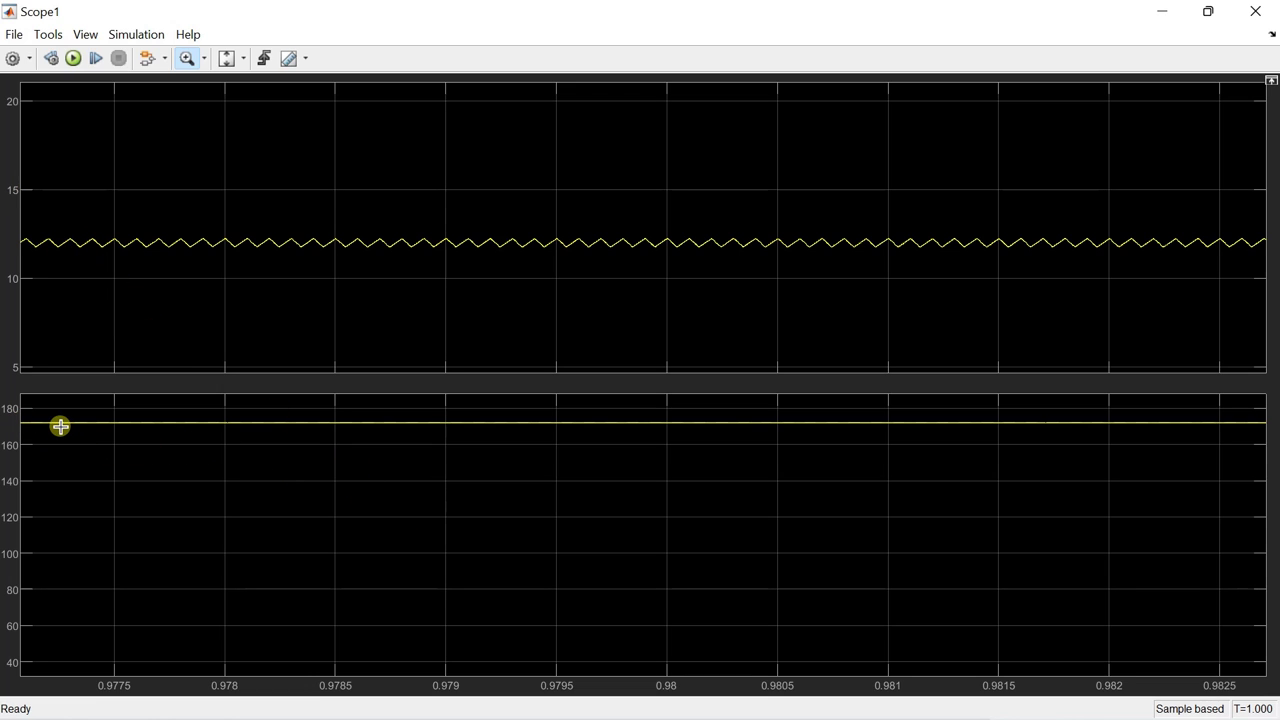
{"action": "left_click", "coordinate": [1257, 14]}
{"action": "left_click", "coordinate": [1072, 600]}
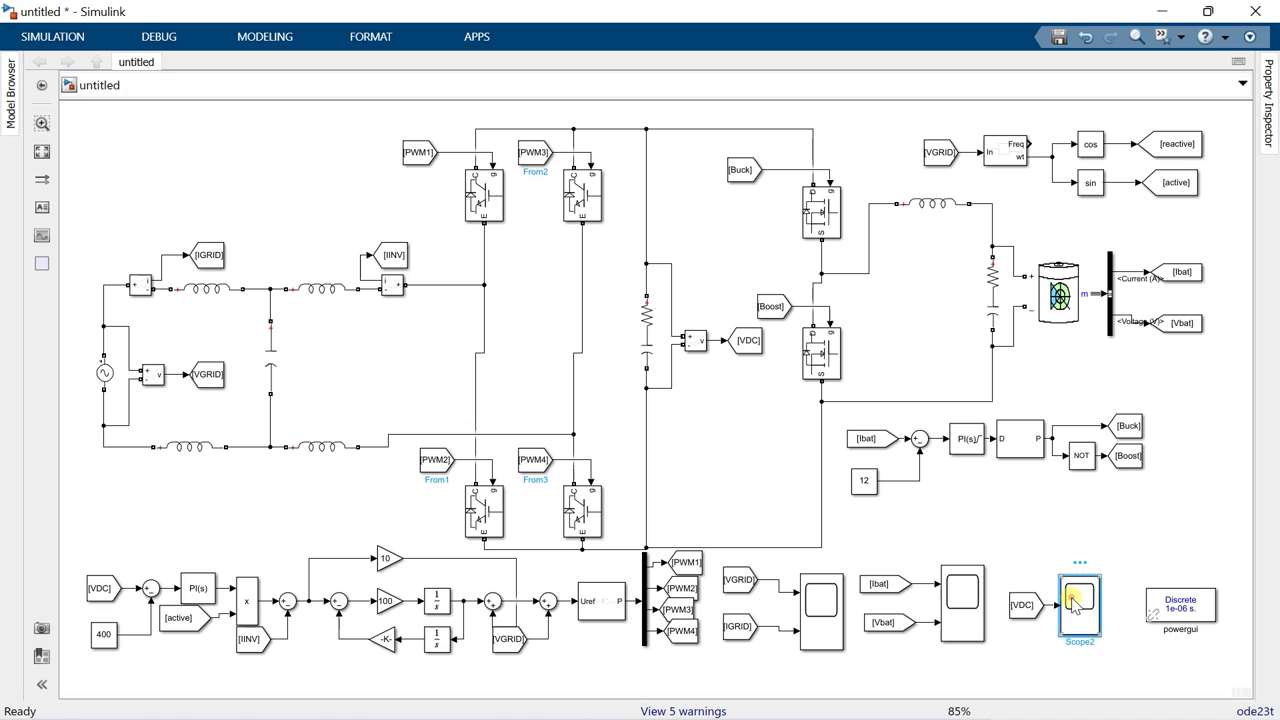
{"action": "double_click", "coordinate": [1072, 600]}
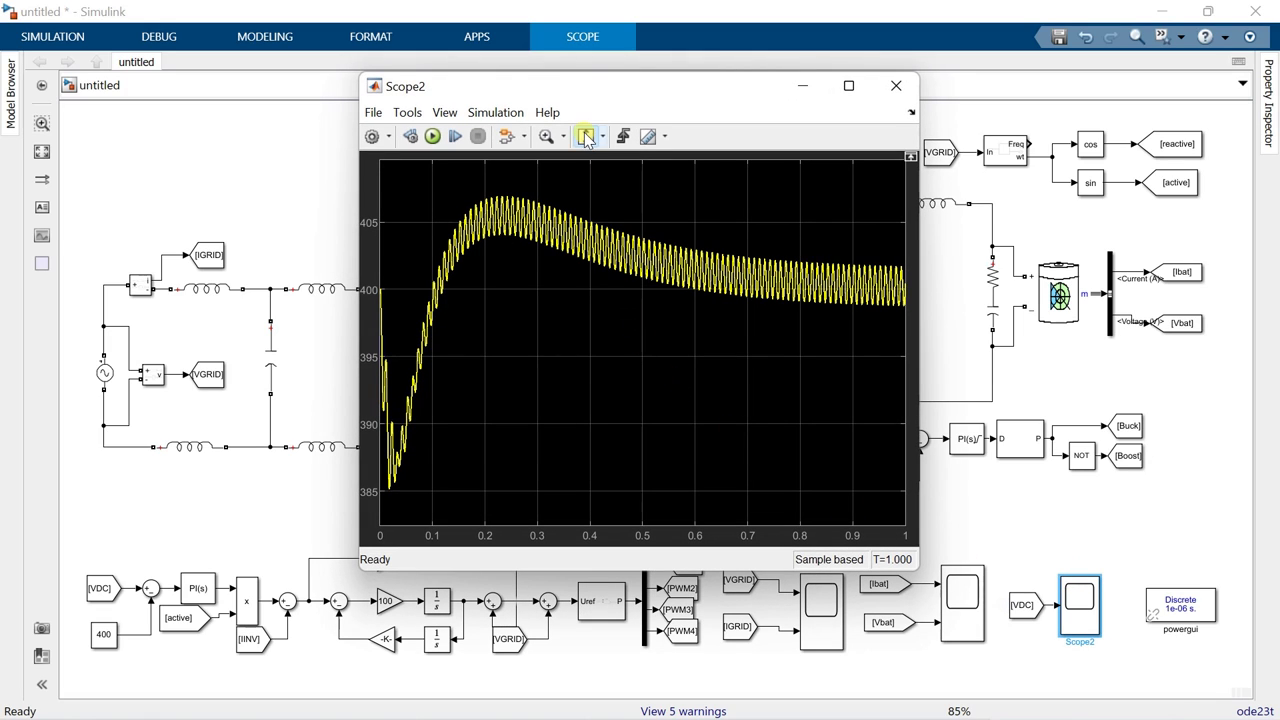
{"action": "left_click", "coordinate": [586, 137]}
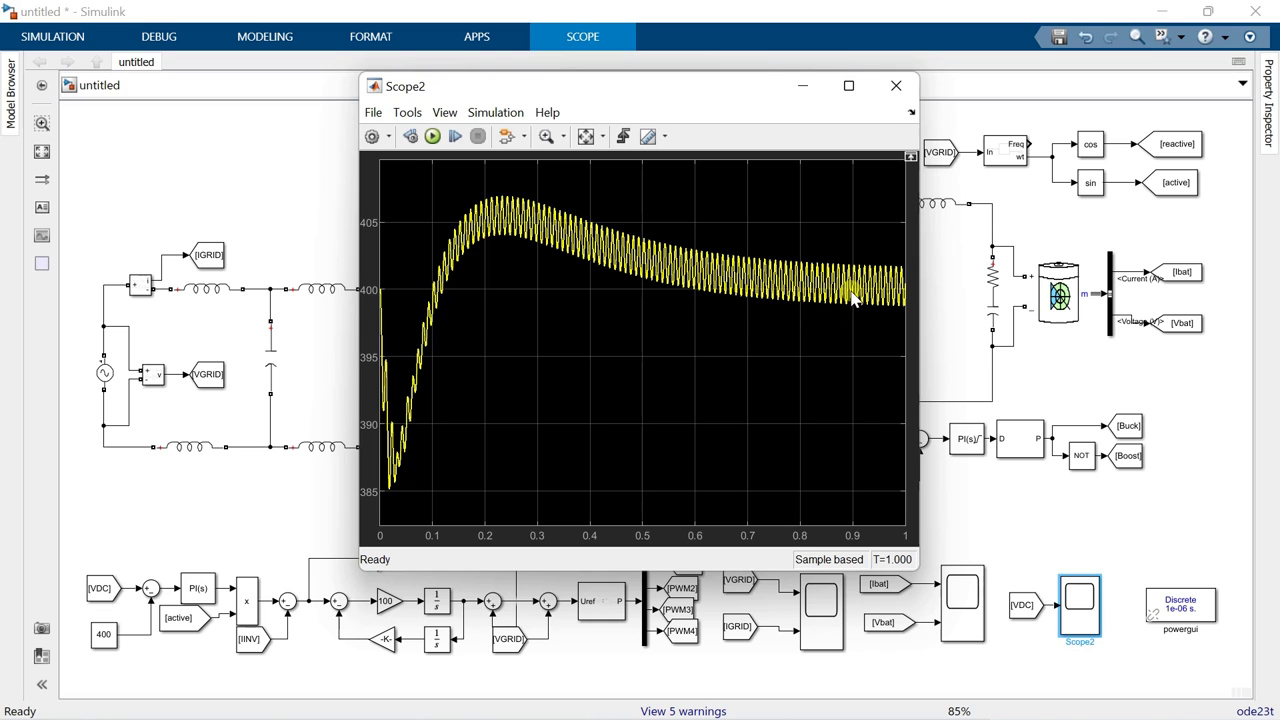
{"action": "left_click", "coordinate": [898, 88]}
Step: Change the battery current reference Constant1 value from 12 to -12
{"action": "left_click", "coordinate": [968, 530]}
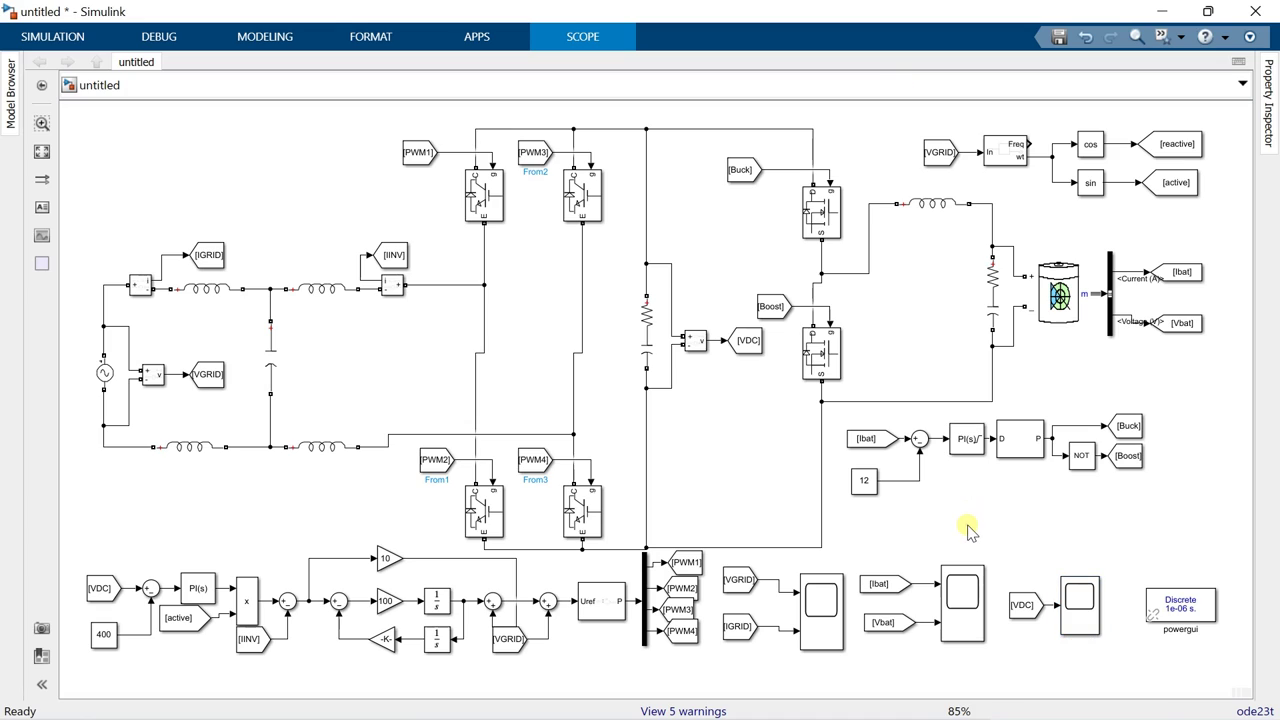
{"action": "left_click", "coordinate": [861, 482]}
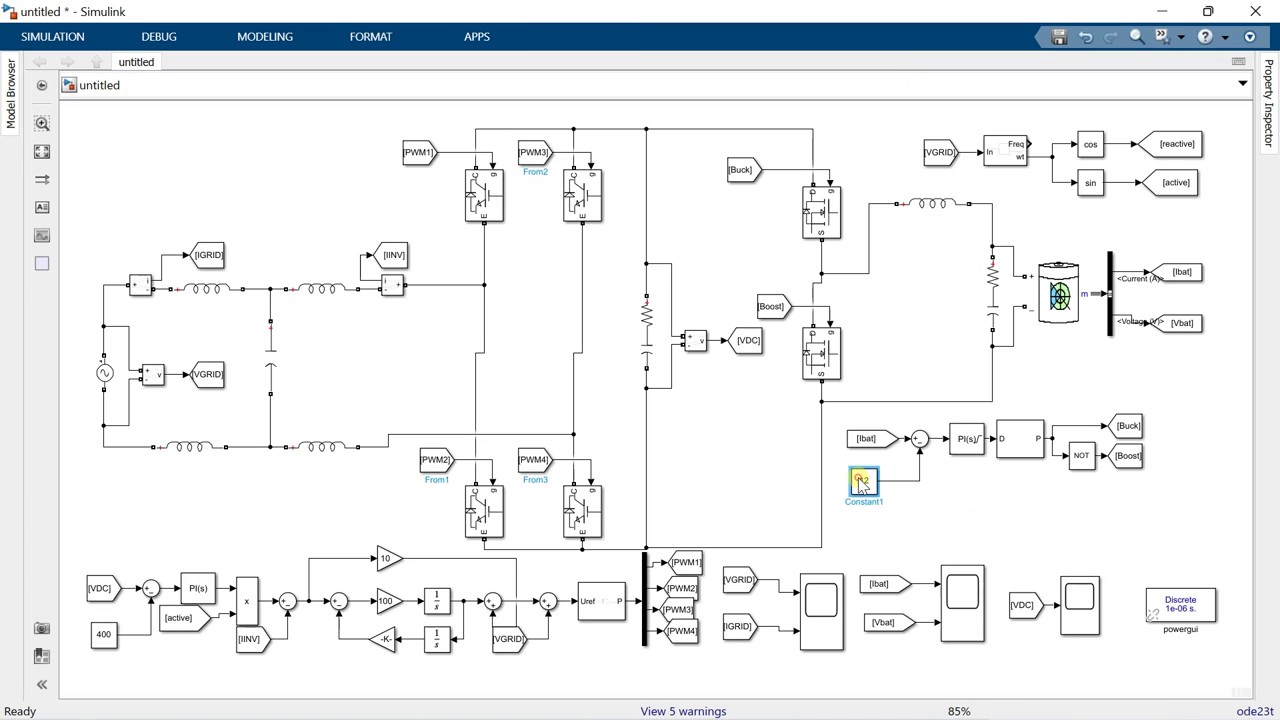
{"action": "double_click", "coordinate": [861, 482]}
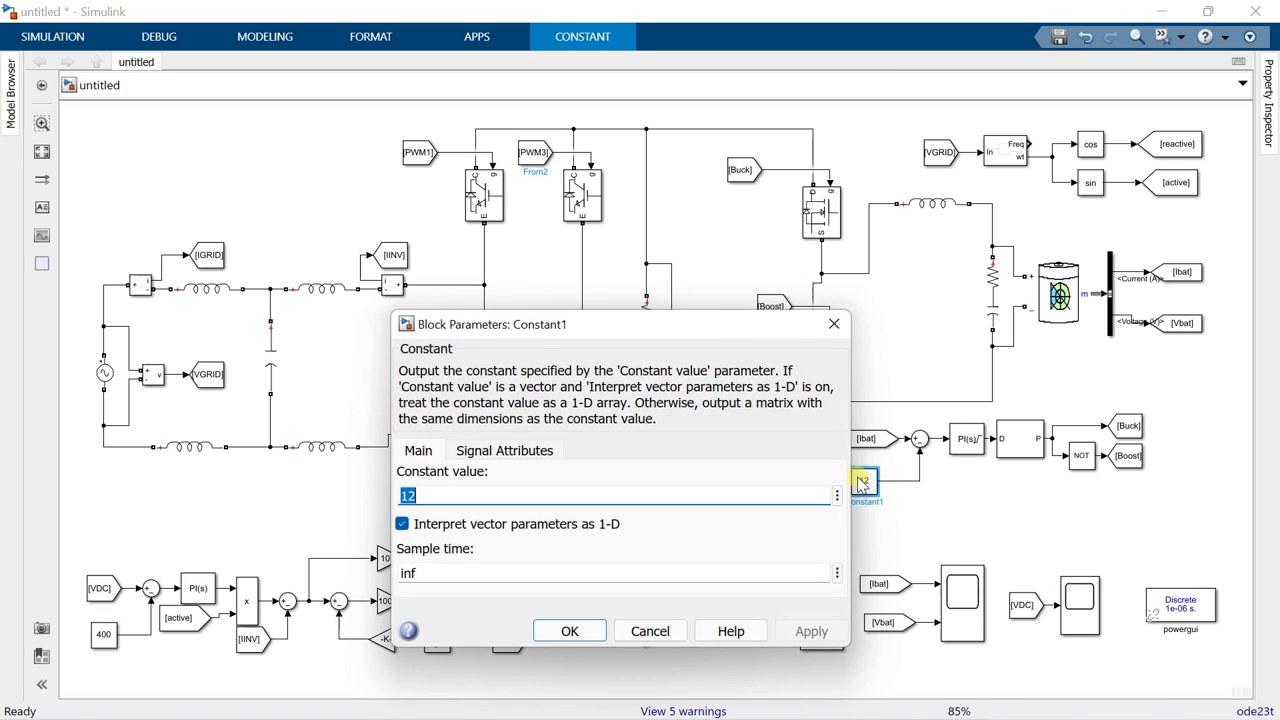
{"action": "left_click", "coordinate": [404, 494]}
{"action": "type", "text": "-"}
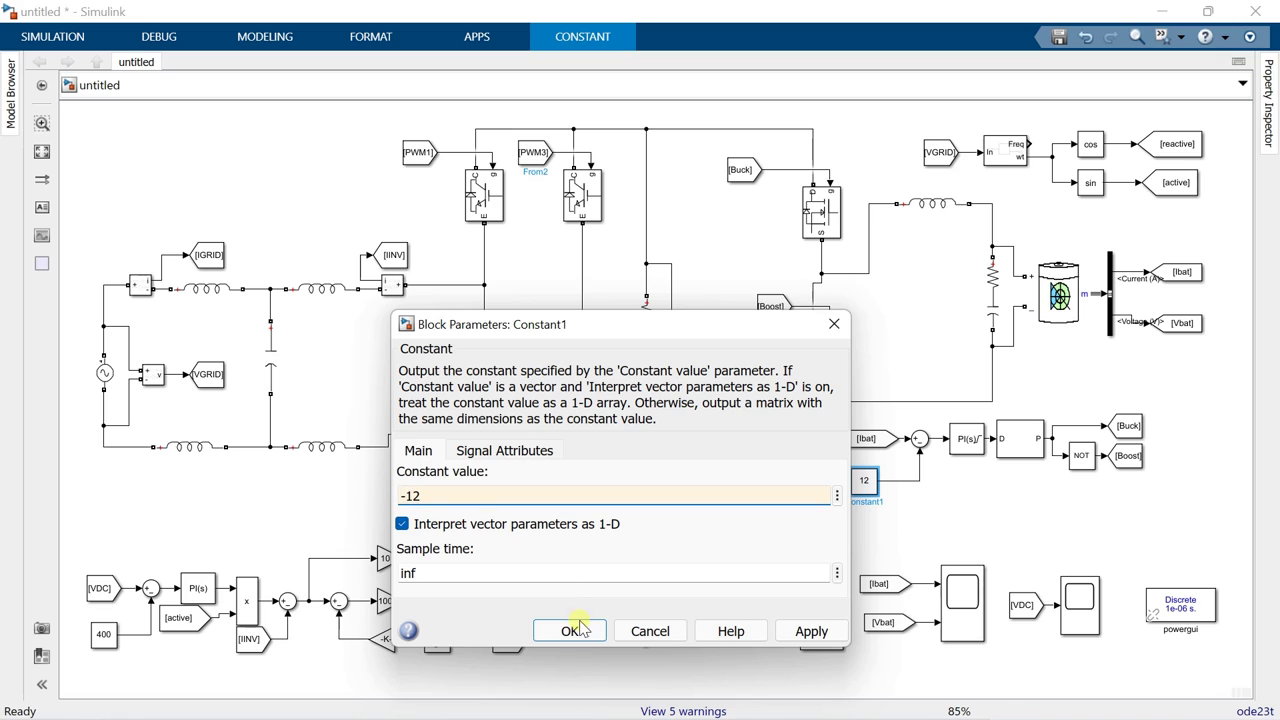
{"action": "left_click", "coordinate": [569, 631]}
{"action": "left_click", "coordinate": [866, 540]}
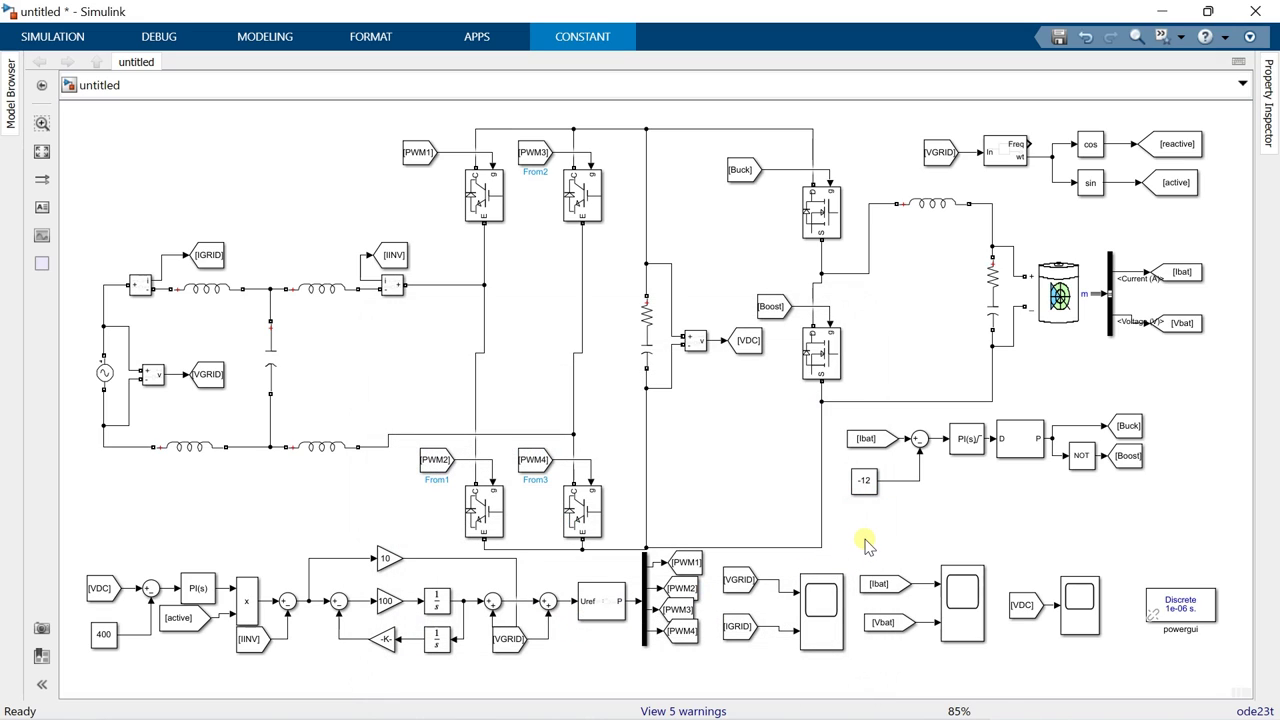
{"action": "left_click", "coordinate": [80, 50]}
Step: Run the -12 A simulation, review grid voltage and current over 0.78–0.99 s, then close the scope
{"action": "left_click", "coordinate": [714, 85]}
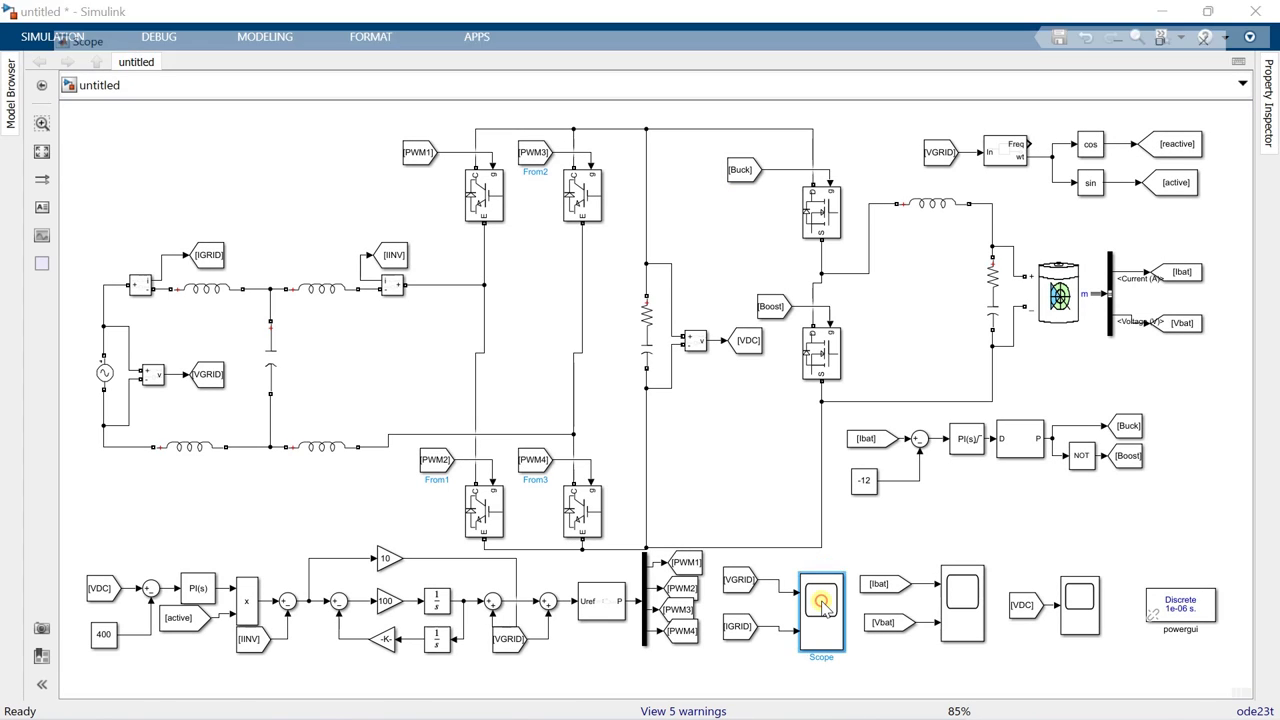
{"action": "double_click", "coordinate": [821, 600]}
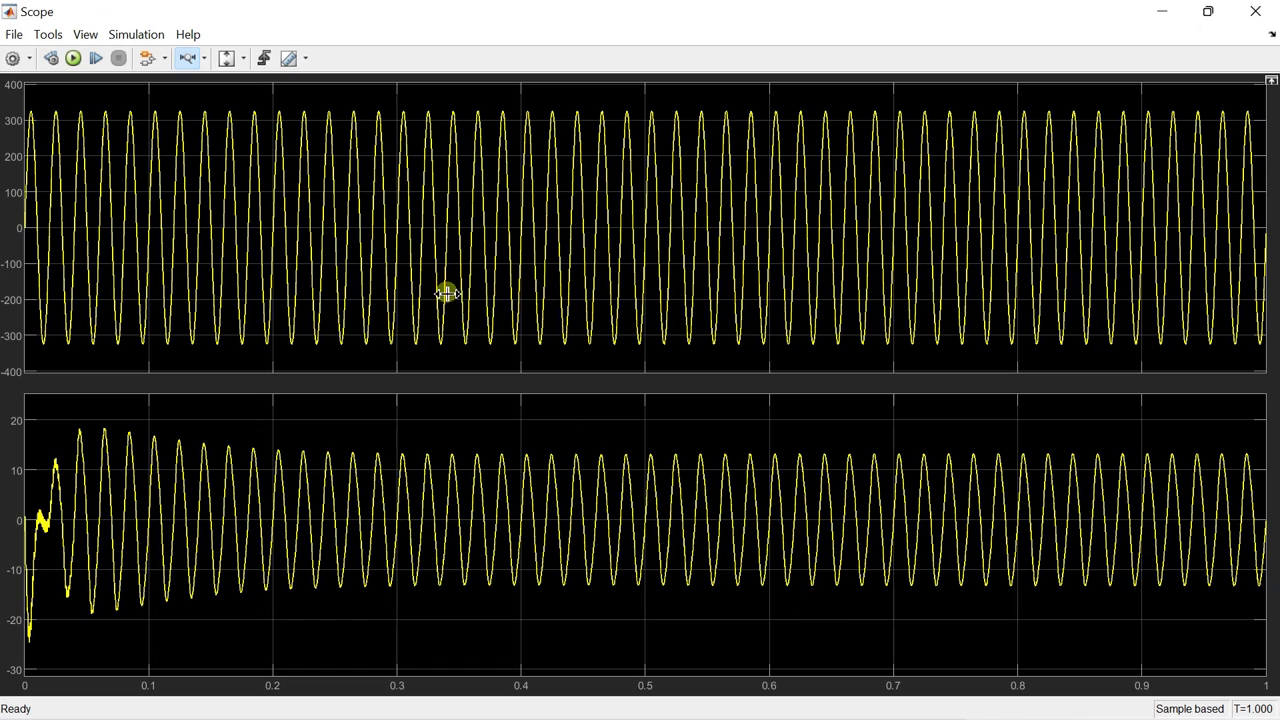
{"action": "left_click_drag", "start_coordinate": [1030, 216], "coordinate": [1251, 186]}
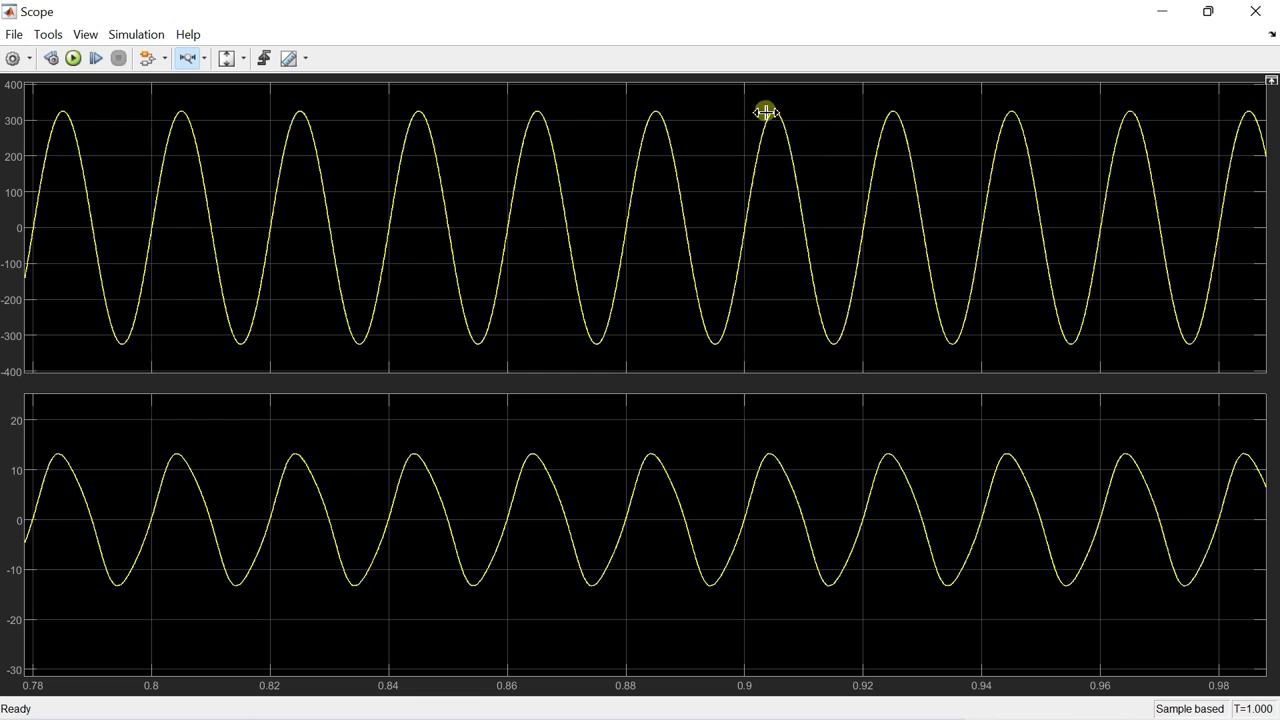
{"action": "left_click", "coordinate": [1255, 11]}
{"action": "double_click", "coordinate": [966, 594]}
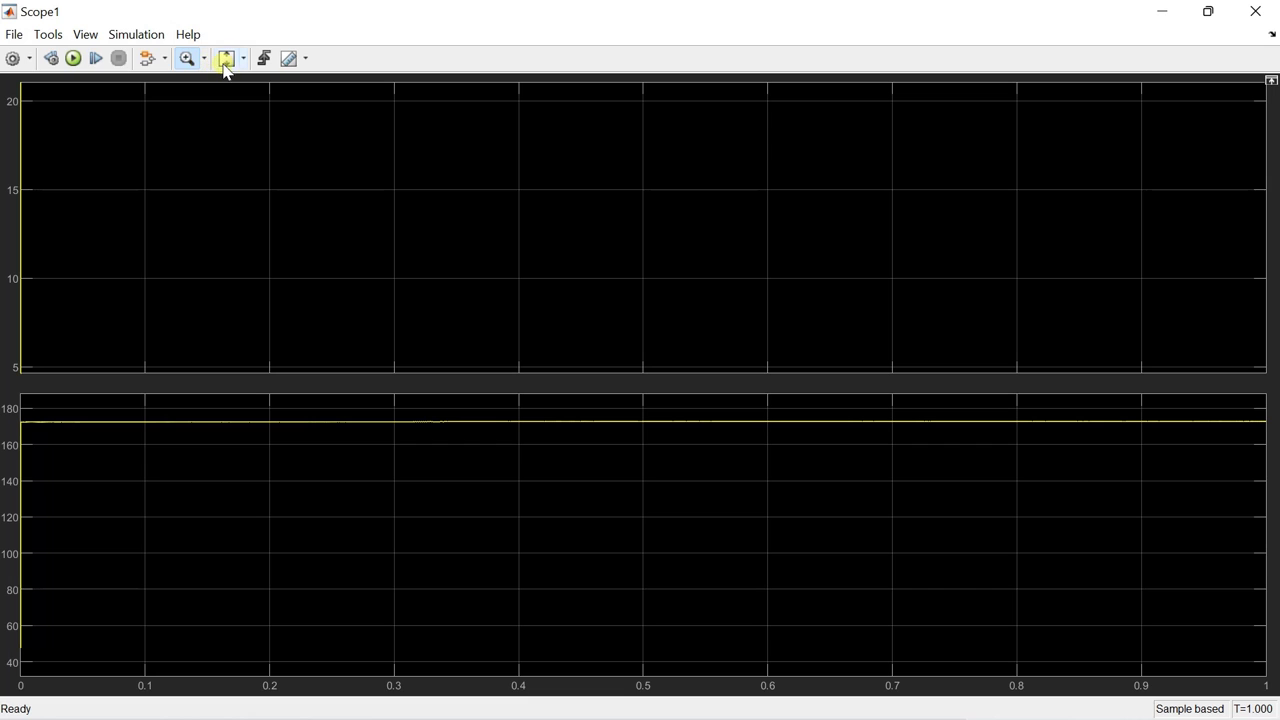
{"action": "left_click", "coordinate": [243, 65]}
{"action": "left_click", "coordinate": [229, 109]}
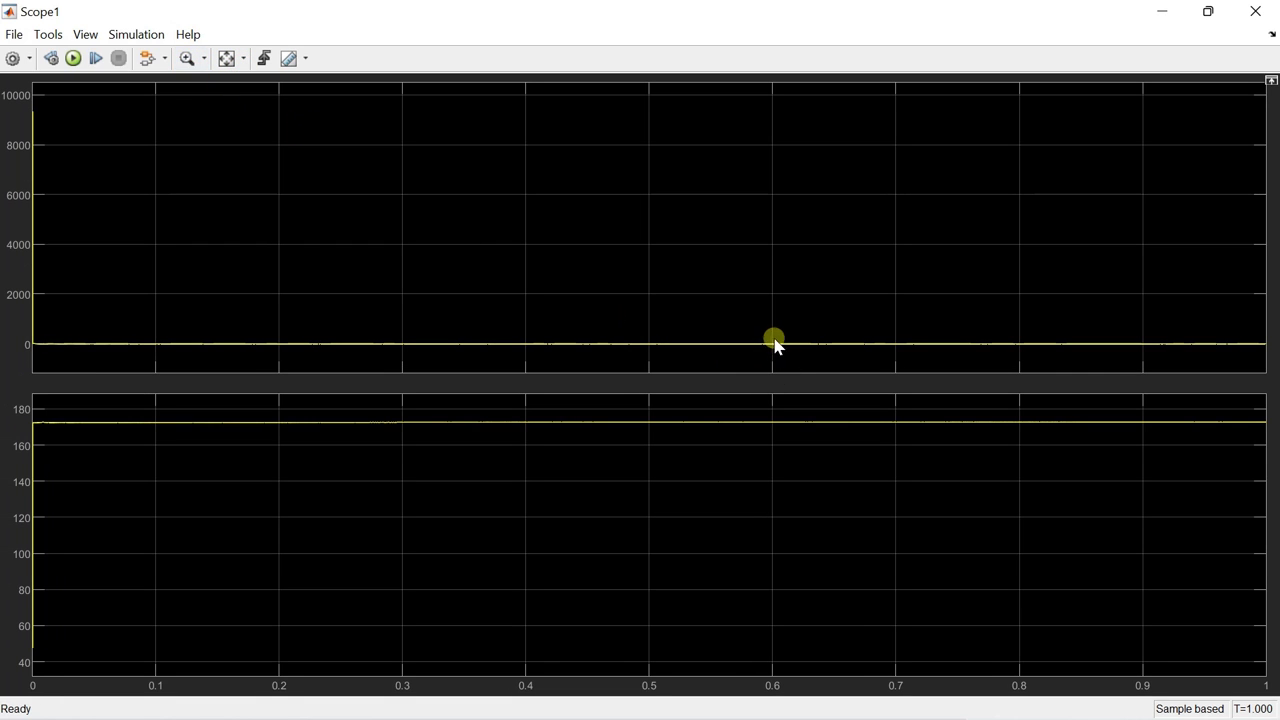
{"action": "left_click", "coordinate": [188, 58]}
{"action": "left_click_drag", "start_coordinate": [812, 338], "coordinate": [1267, 357]}
{"action": "left_click_drag", "start_coordinate": [447, 155], "coordinate": [1221, 200]}
{"action": "left_click_drag", "start_coordinate": [126, 189], "coordinate": [1246, 269]}
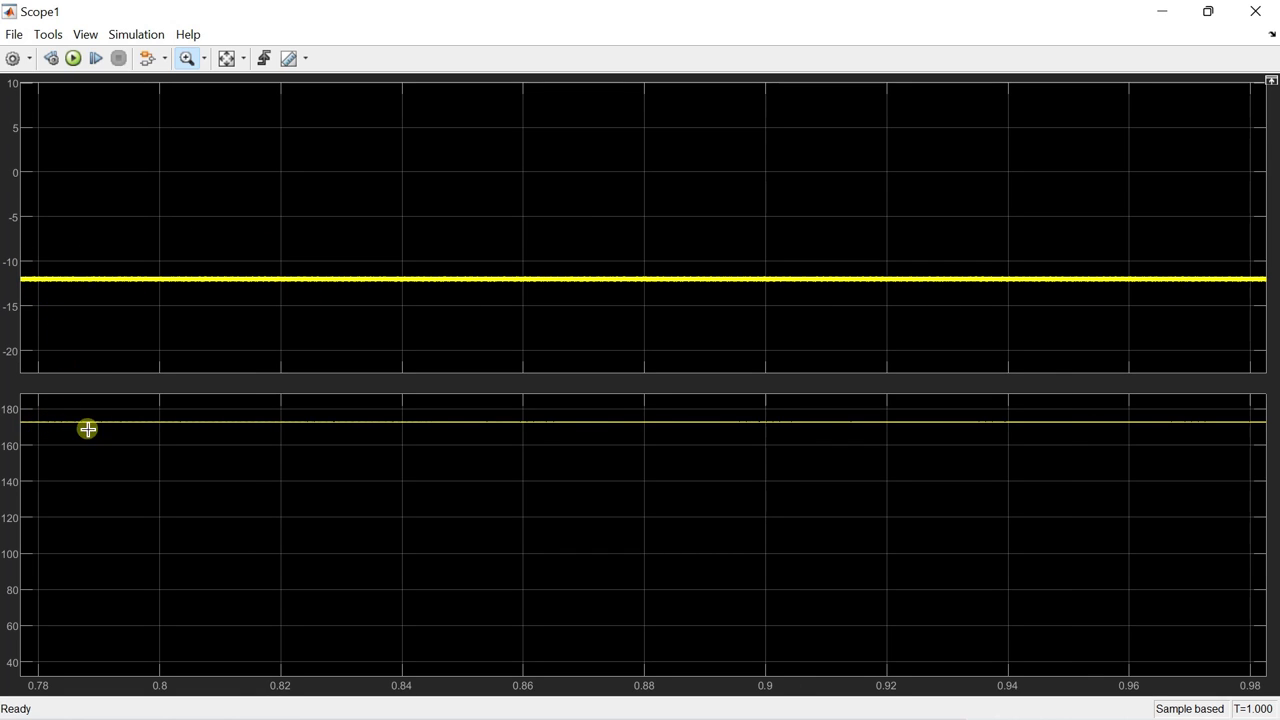
{"action": "left_click", "coordinate": [1255, 11]}
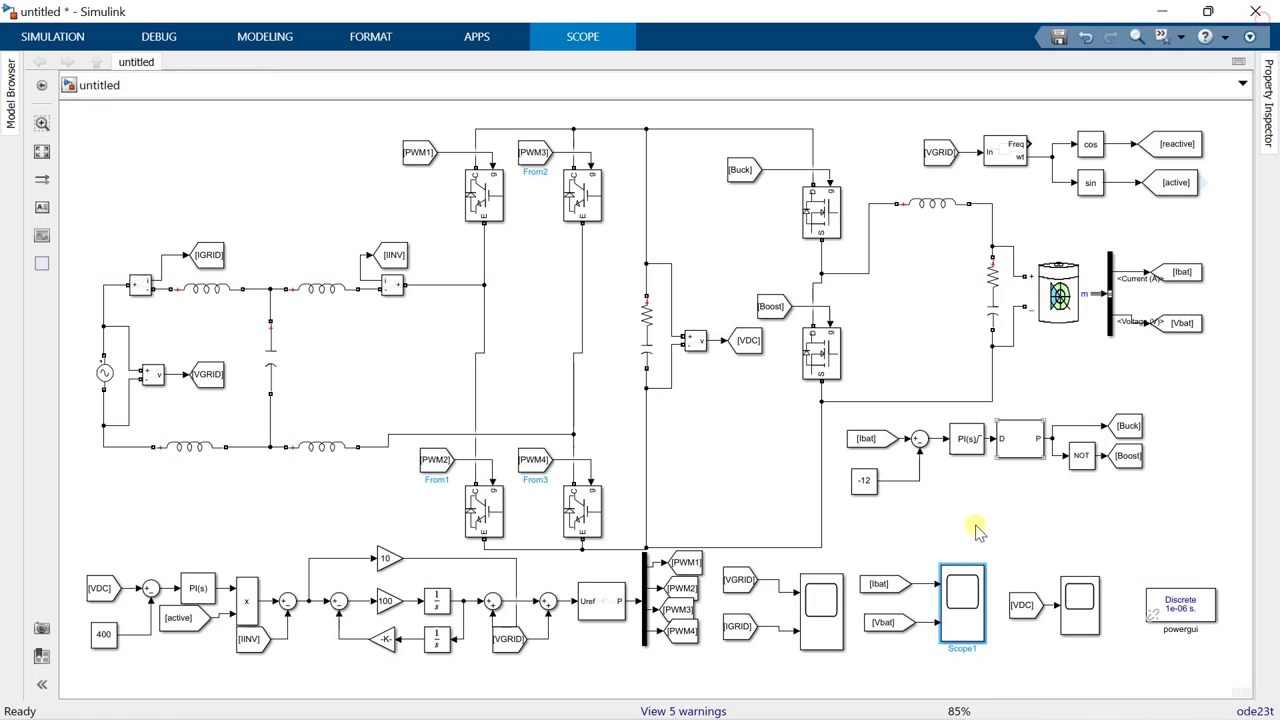
{"action": "double_click", "coordinate": [1075, 612]}
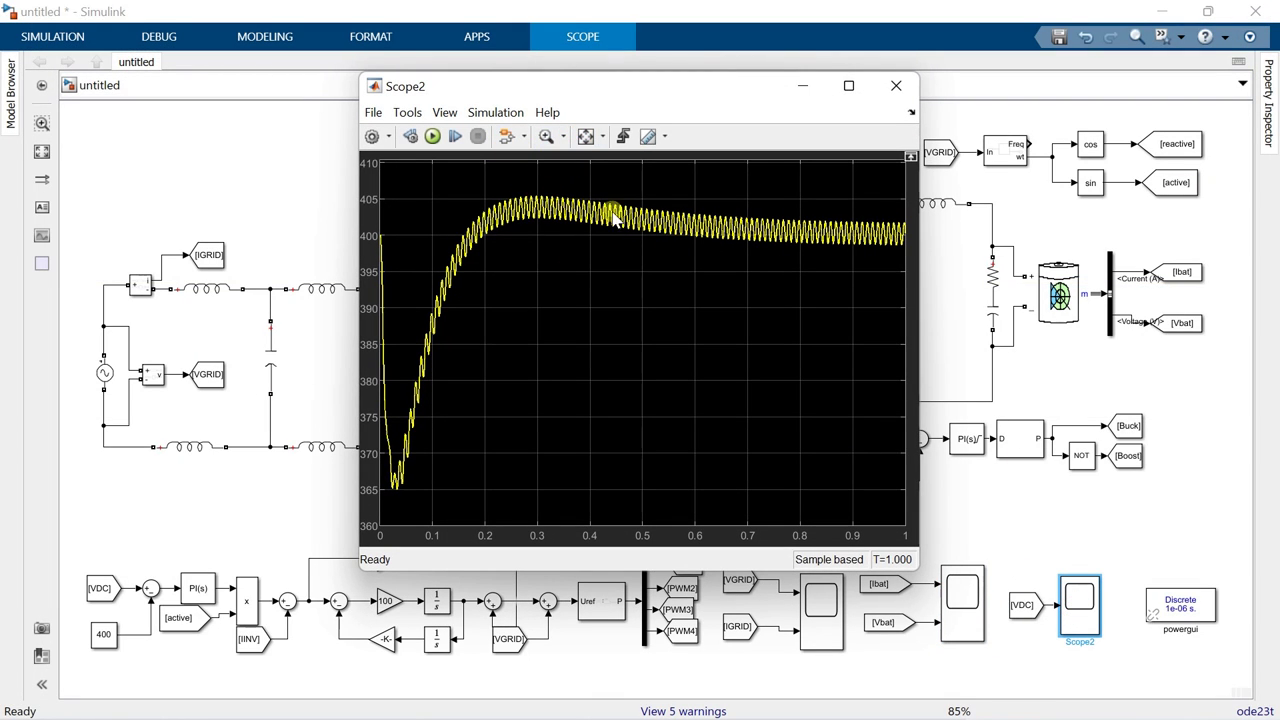
{"action": "left_click", "coordinate": [897, 86]}
{"action": "left_click", "coordinate": [1036, 509]}
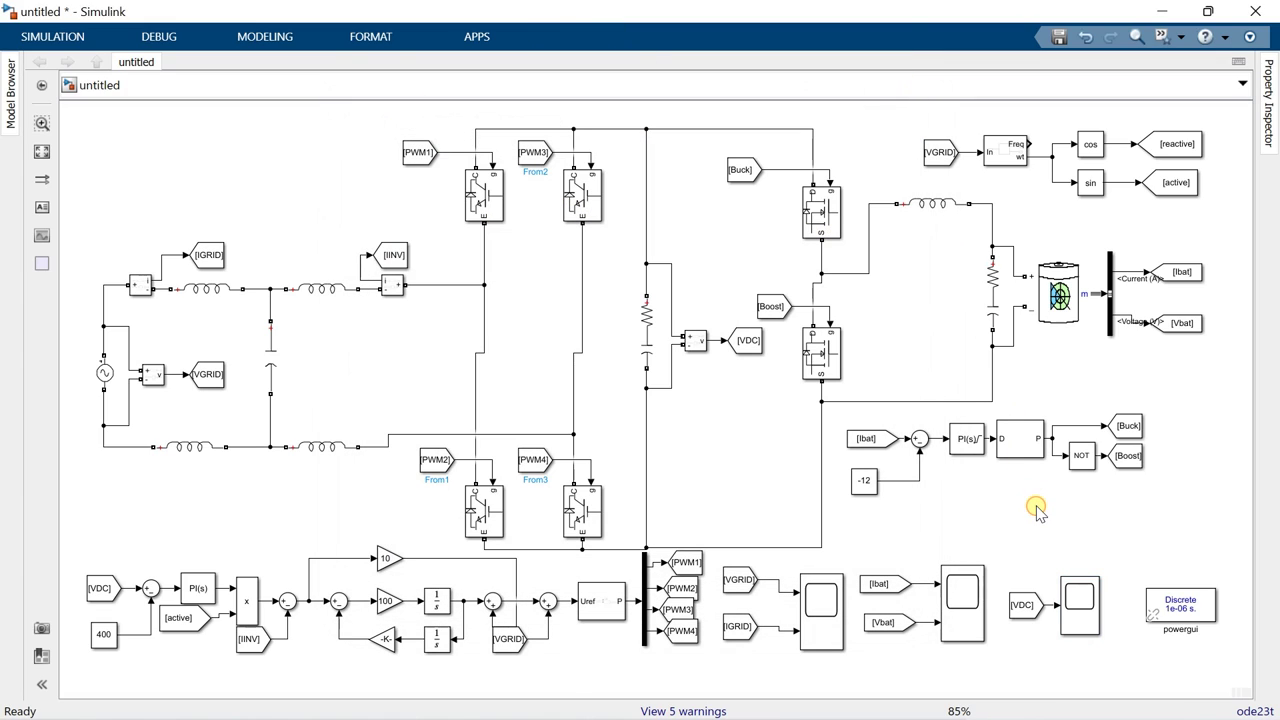